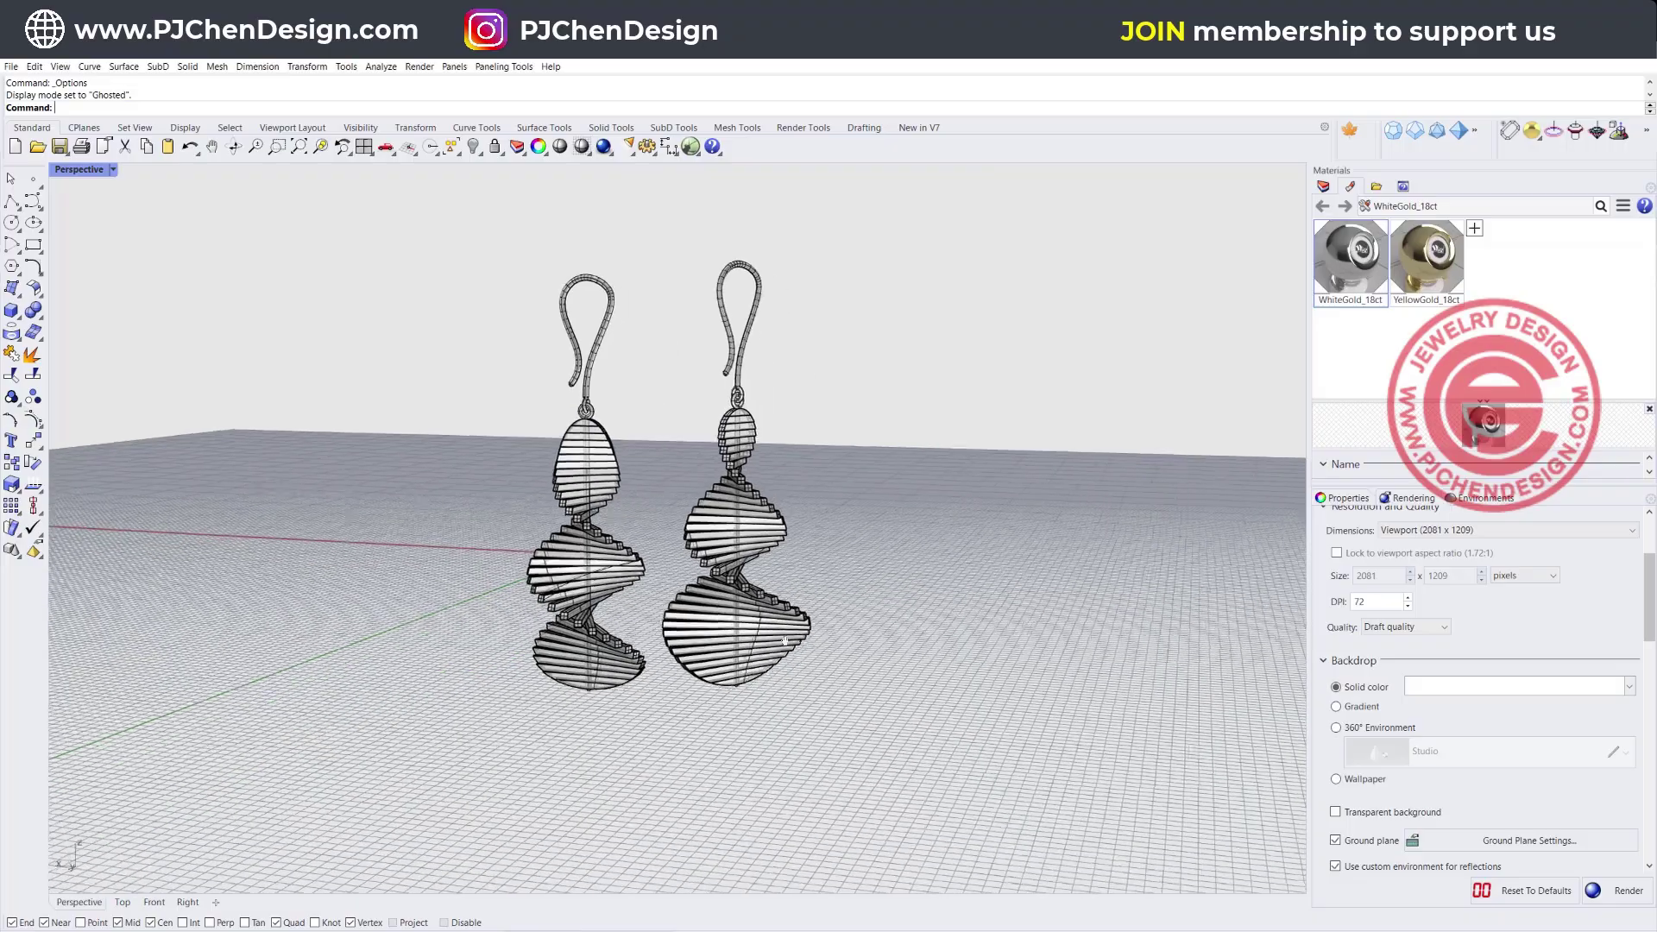
- Zoom and orbit around the finished earrings to inspect them, briefly selecting the right one
scroll(783, 640, up, 3)
mouse_move(809, 591)
right_down()
mouse_move(570, 599)
mouse_move(481, 573)
mouse_move(483, 596)
mouse_move(798, 645)
mouse_move(818, 610)
right_up()
scroll(692, 552, up, 5)
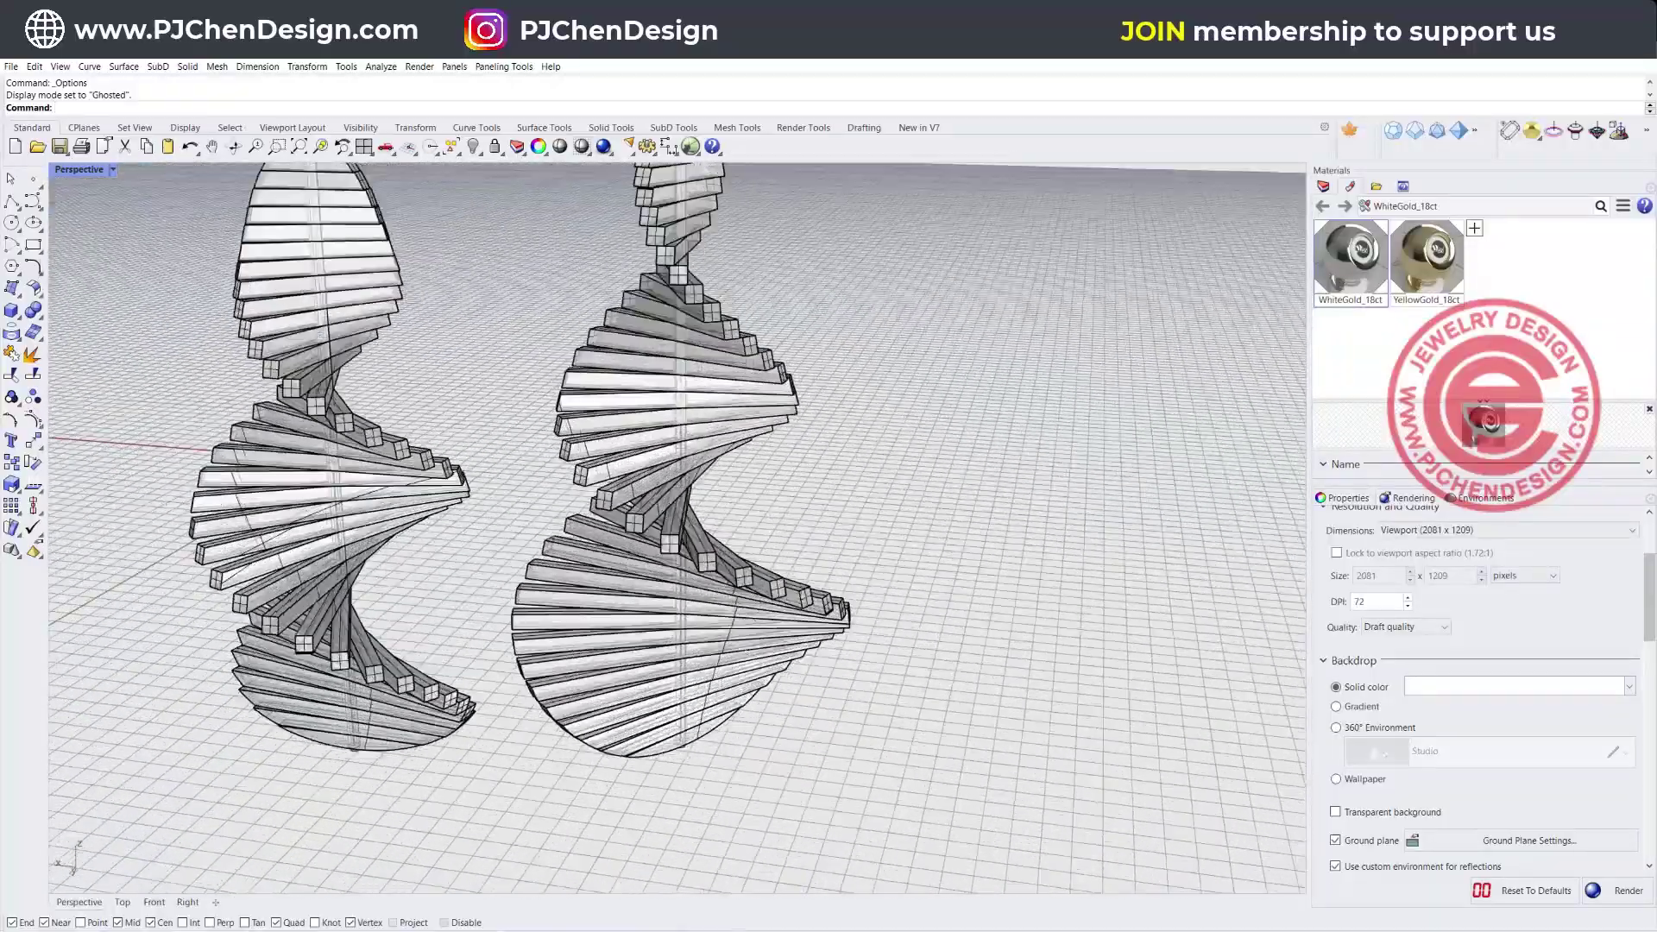
click(729, 656)
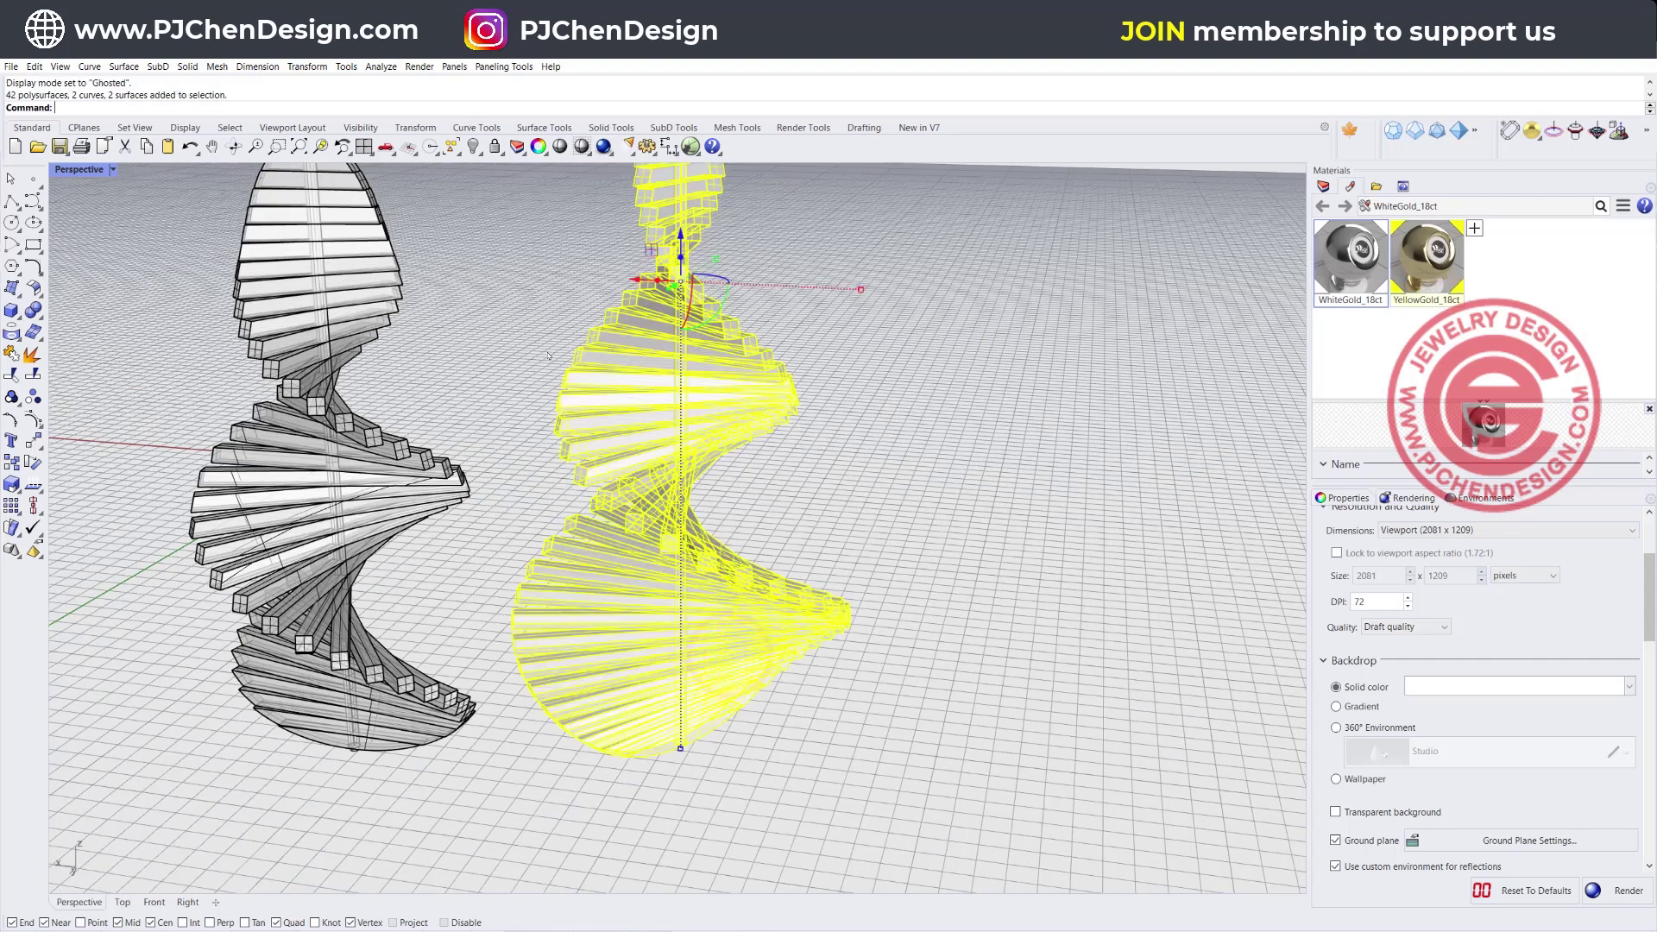
click(916, 614)
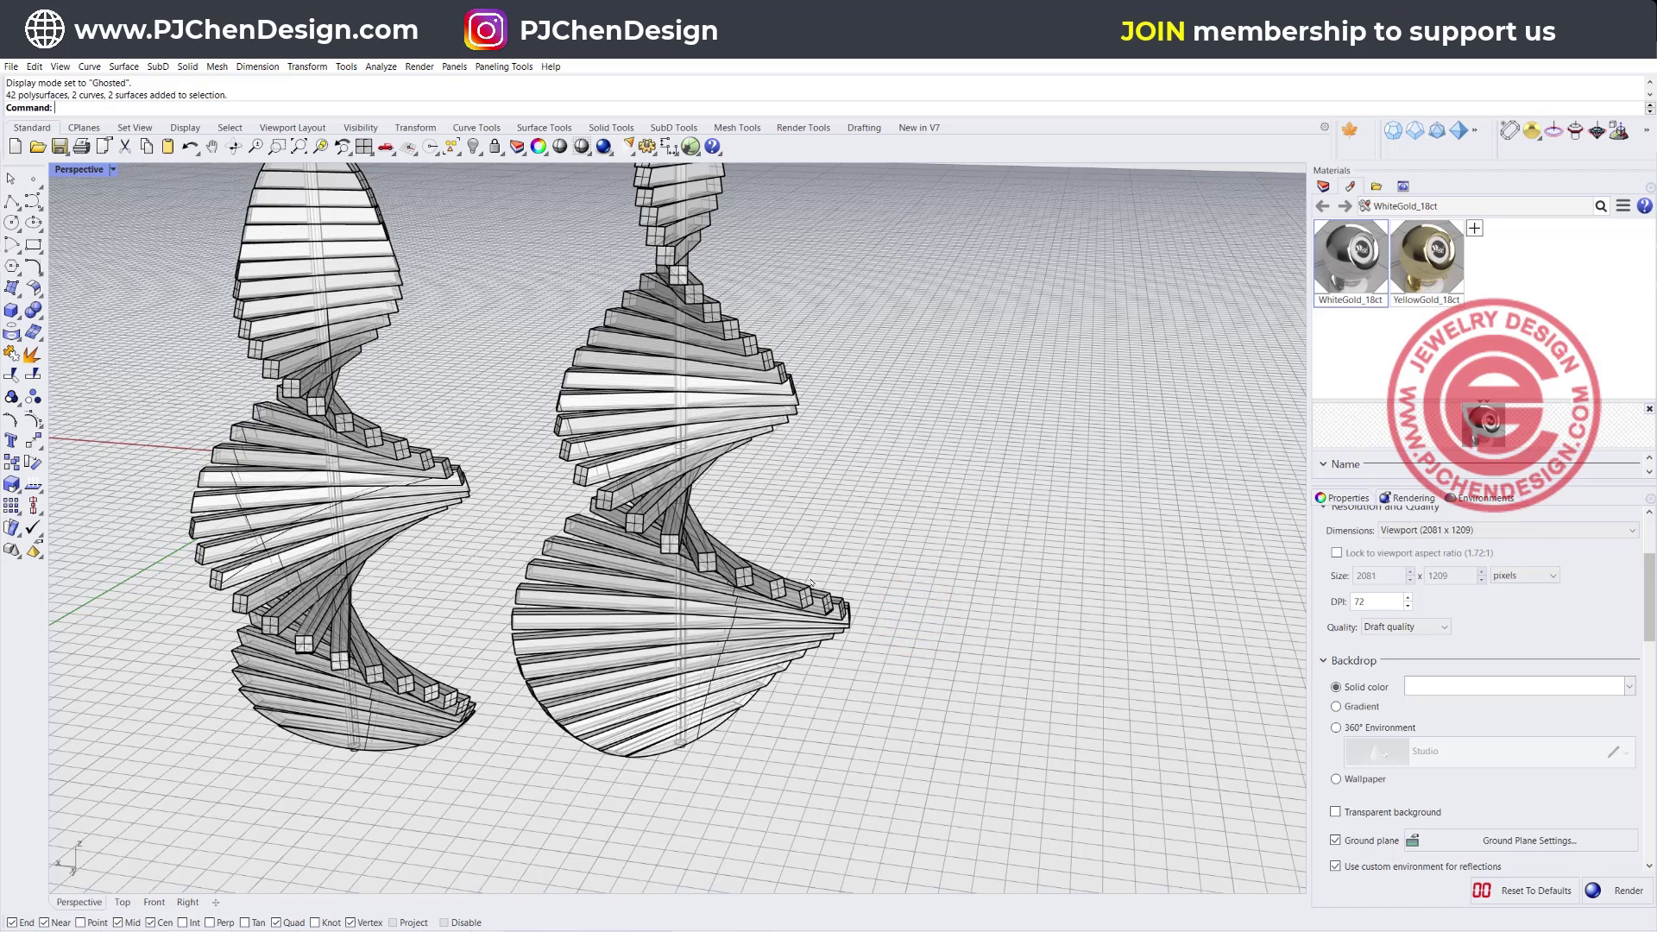
scroll(774, 498, down, 2)
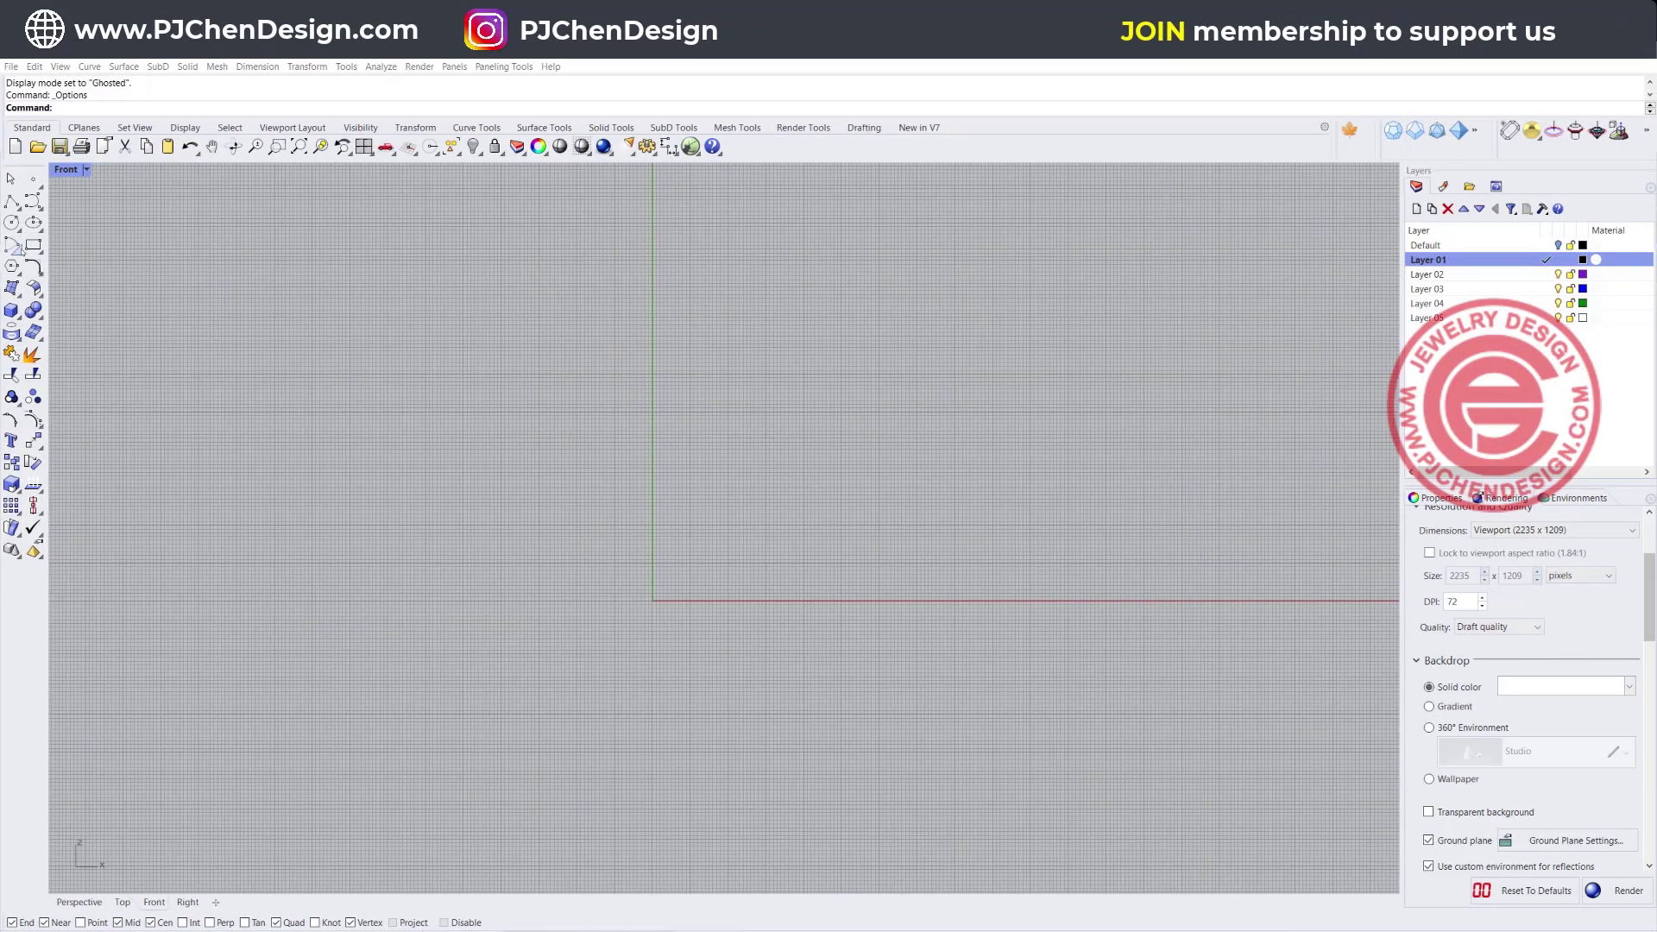
- Draw a square rectangle centred at the origin (0) in the Front view and select it
click(33, 245)
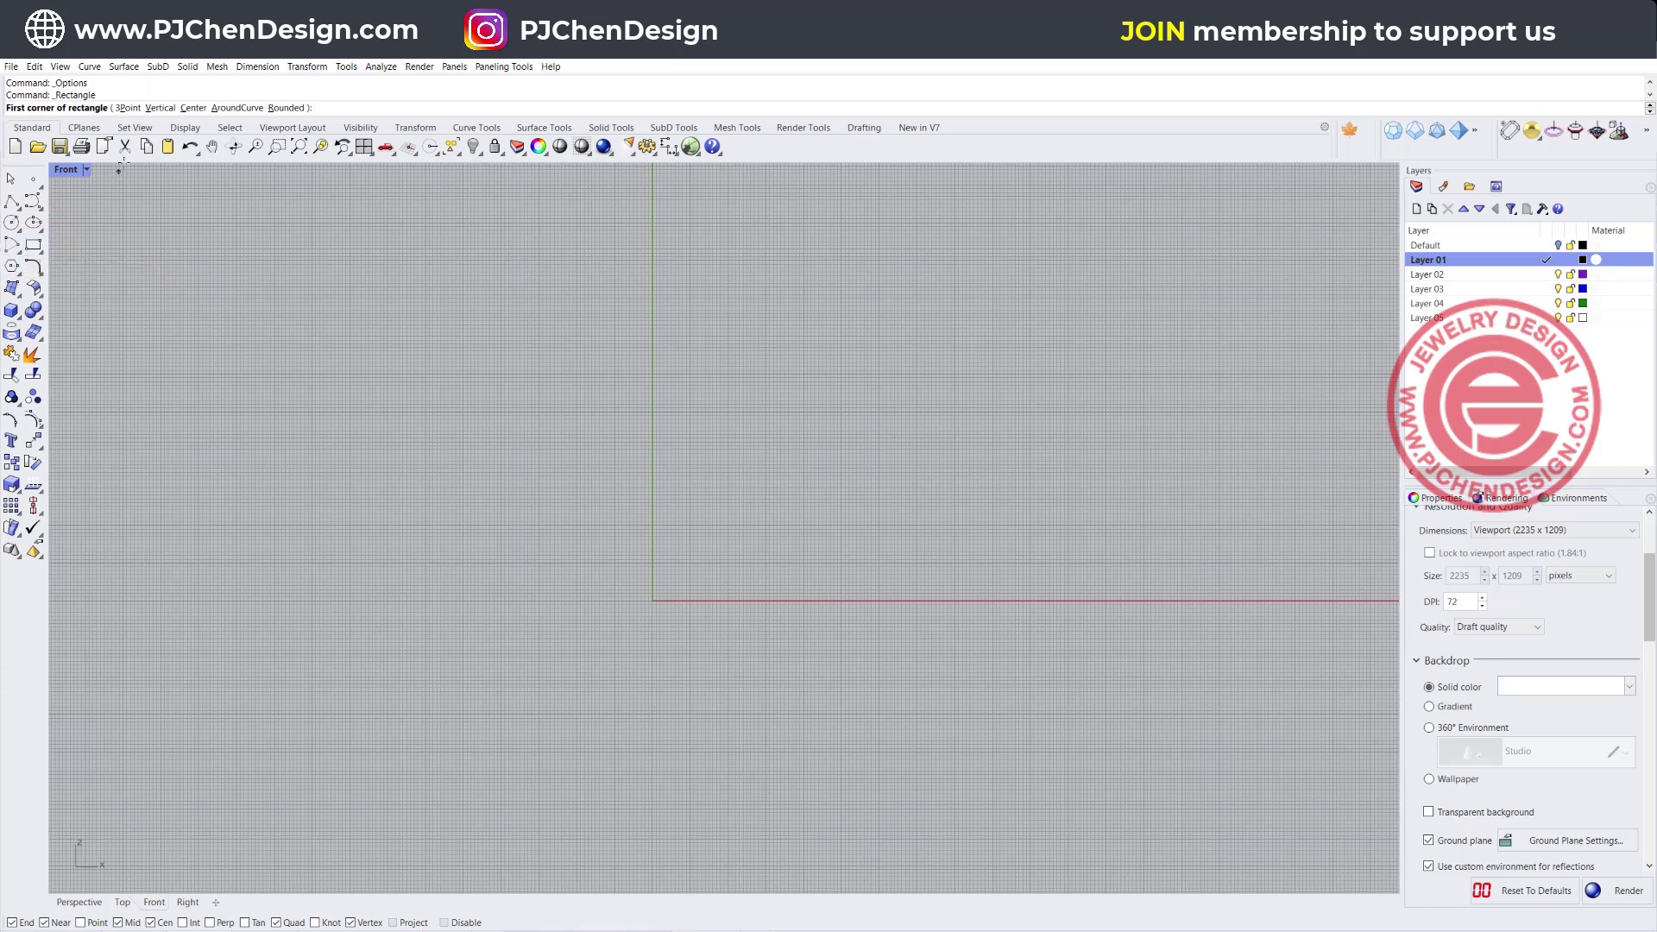
click(193, 109)
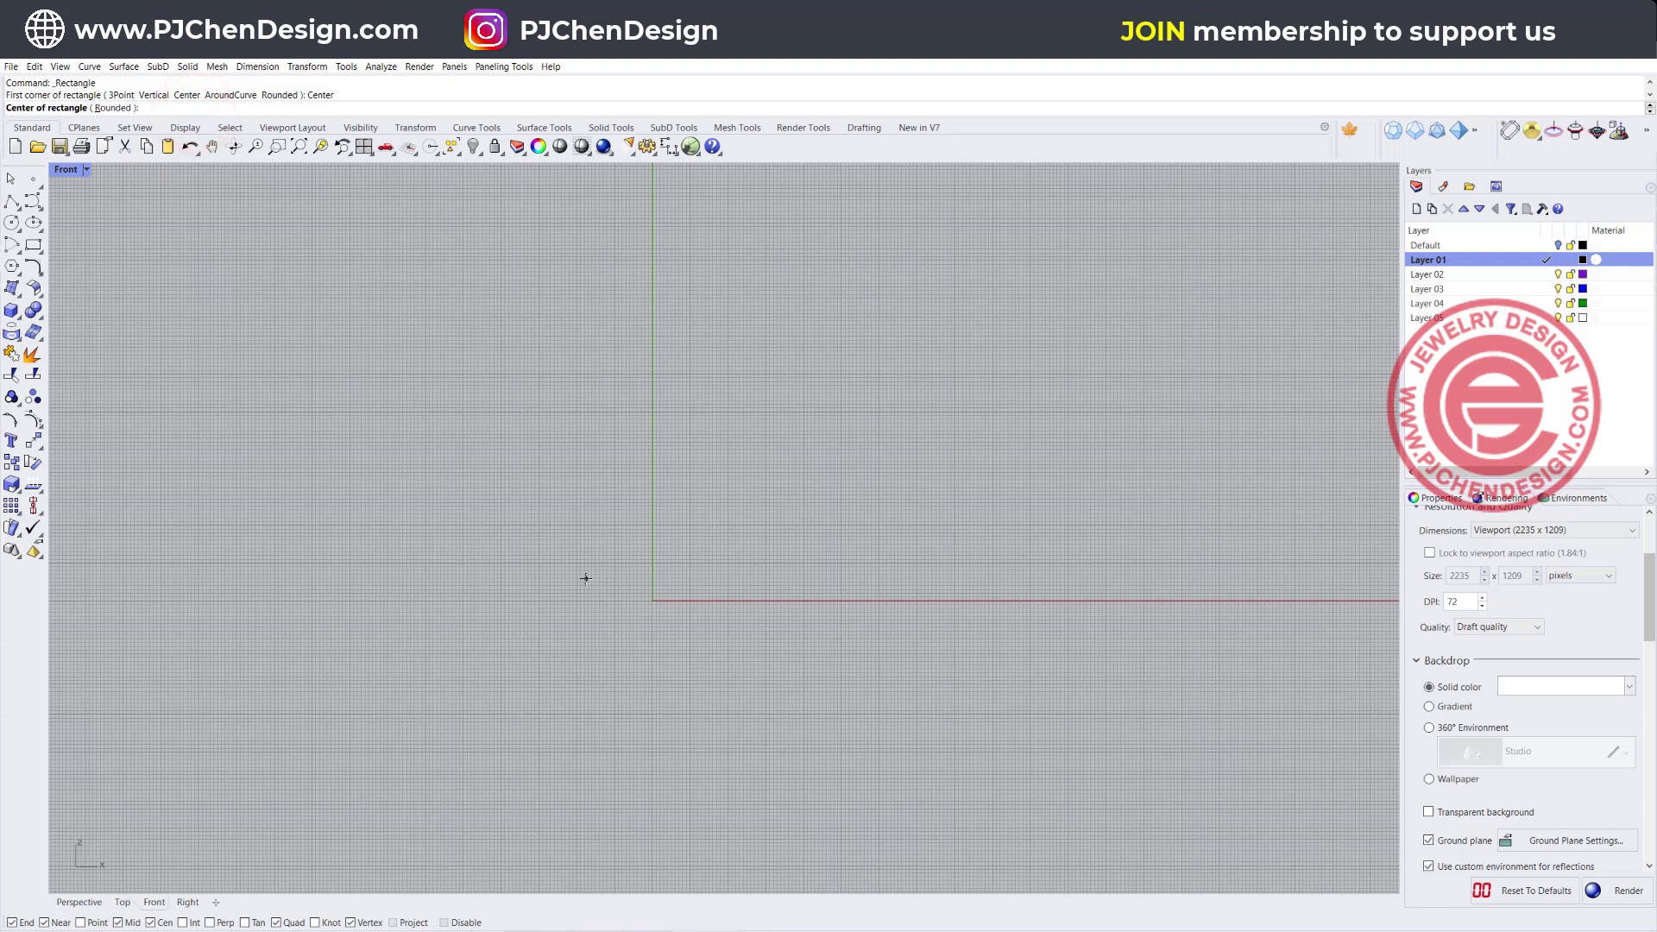
text(0)
key(Return)
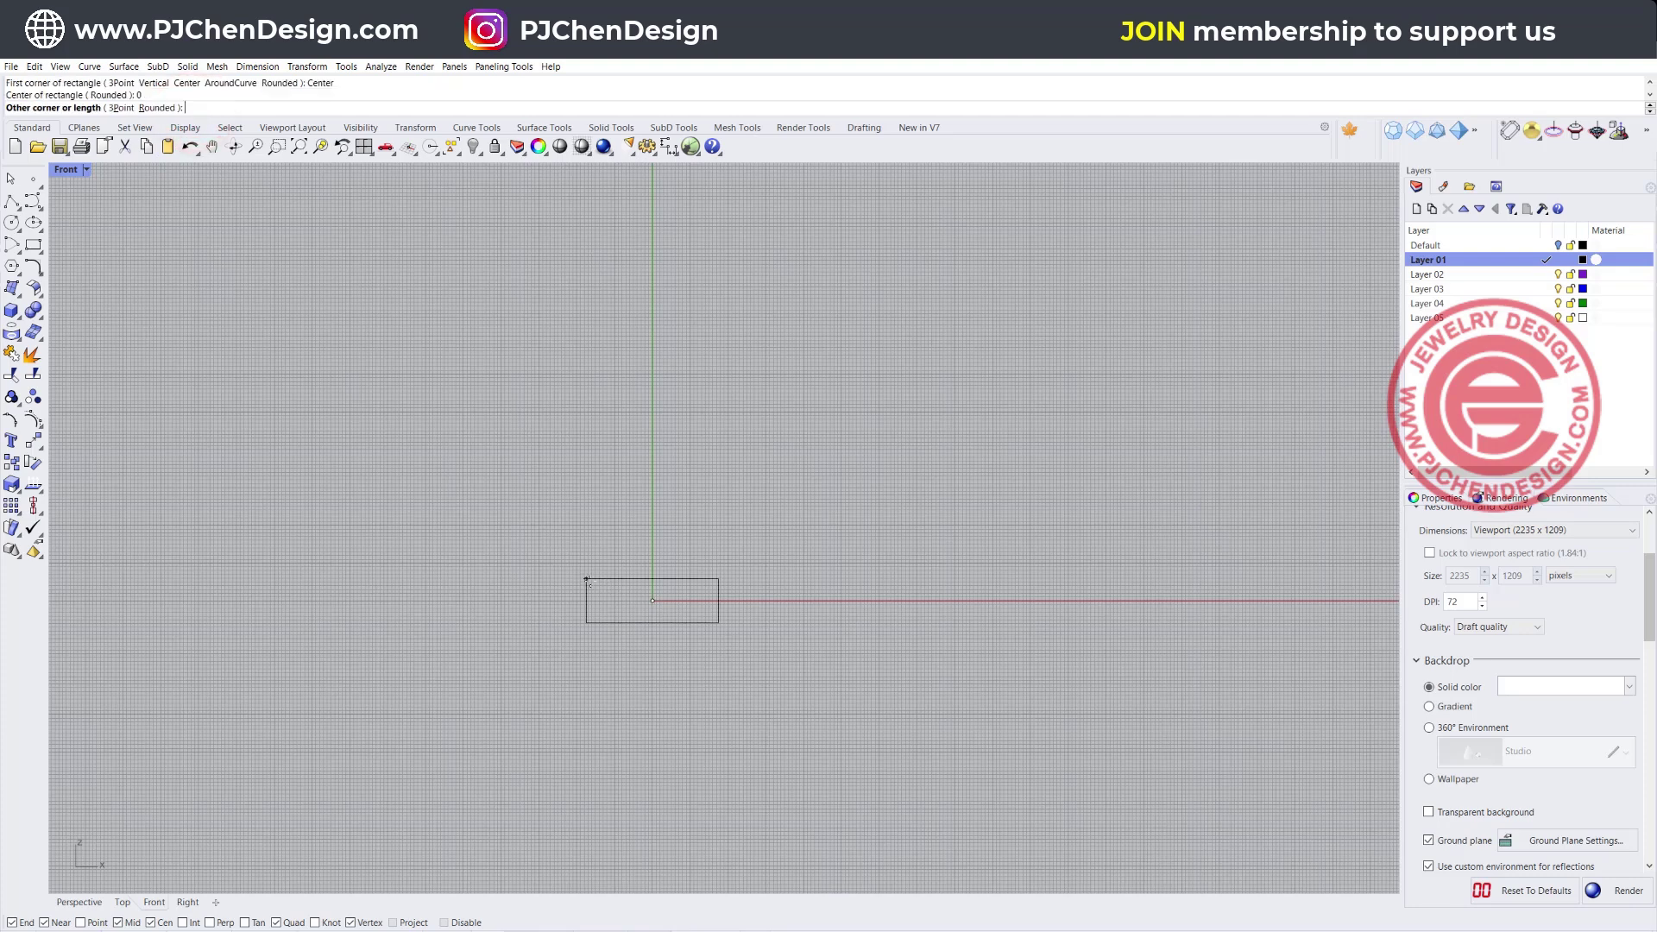
click(712, 526)
click(713, 525)
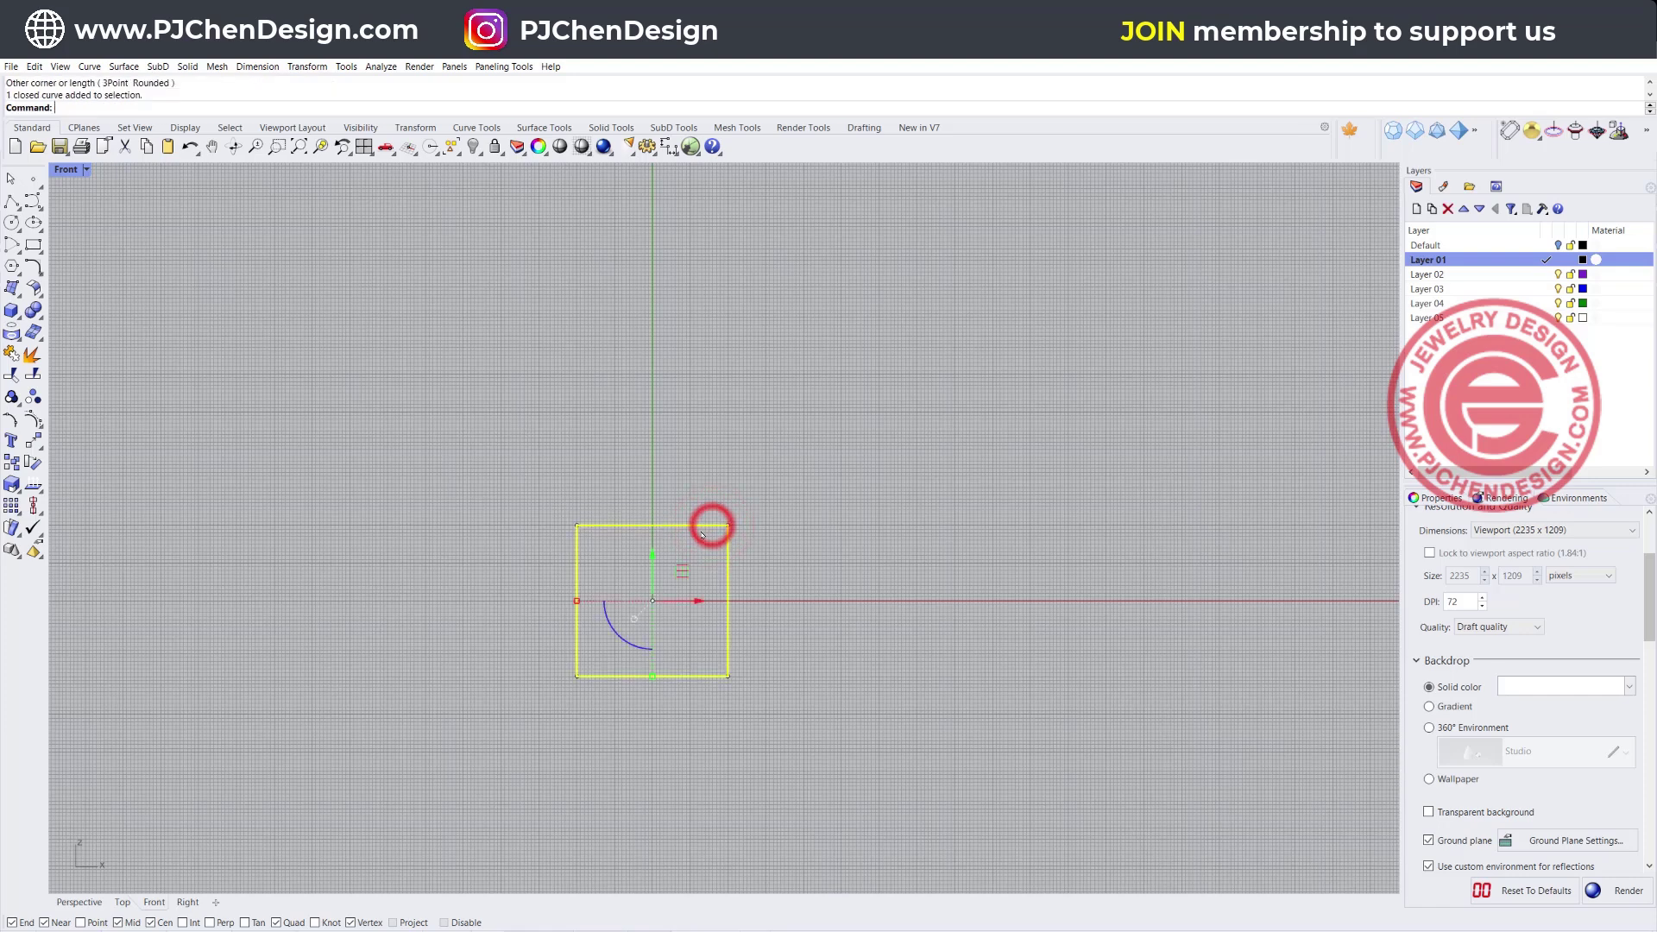
click(17, 293)
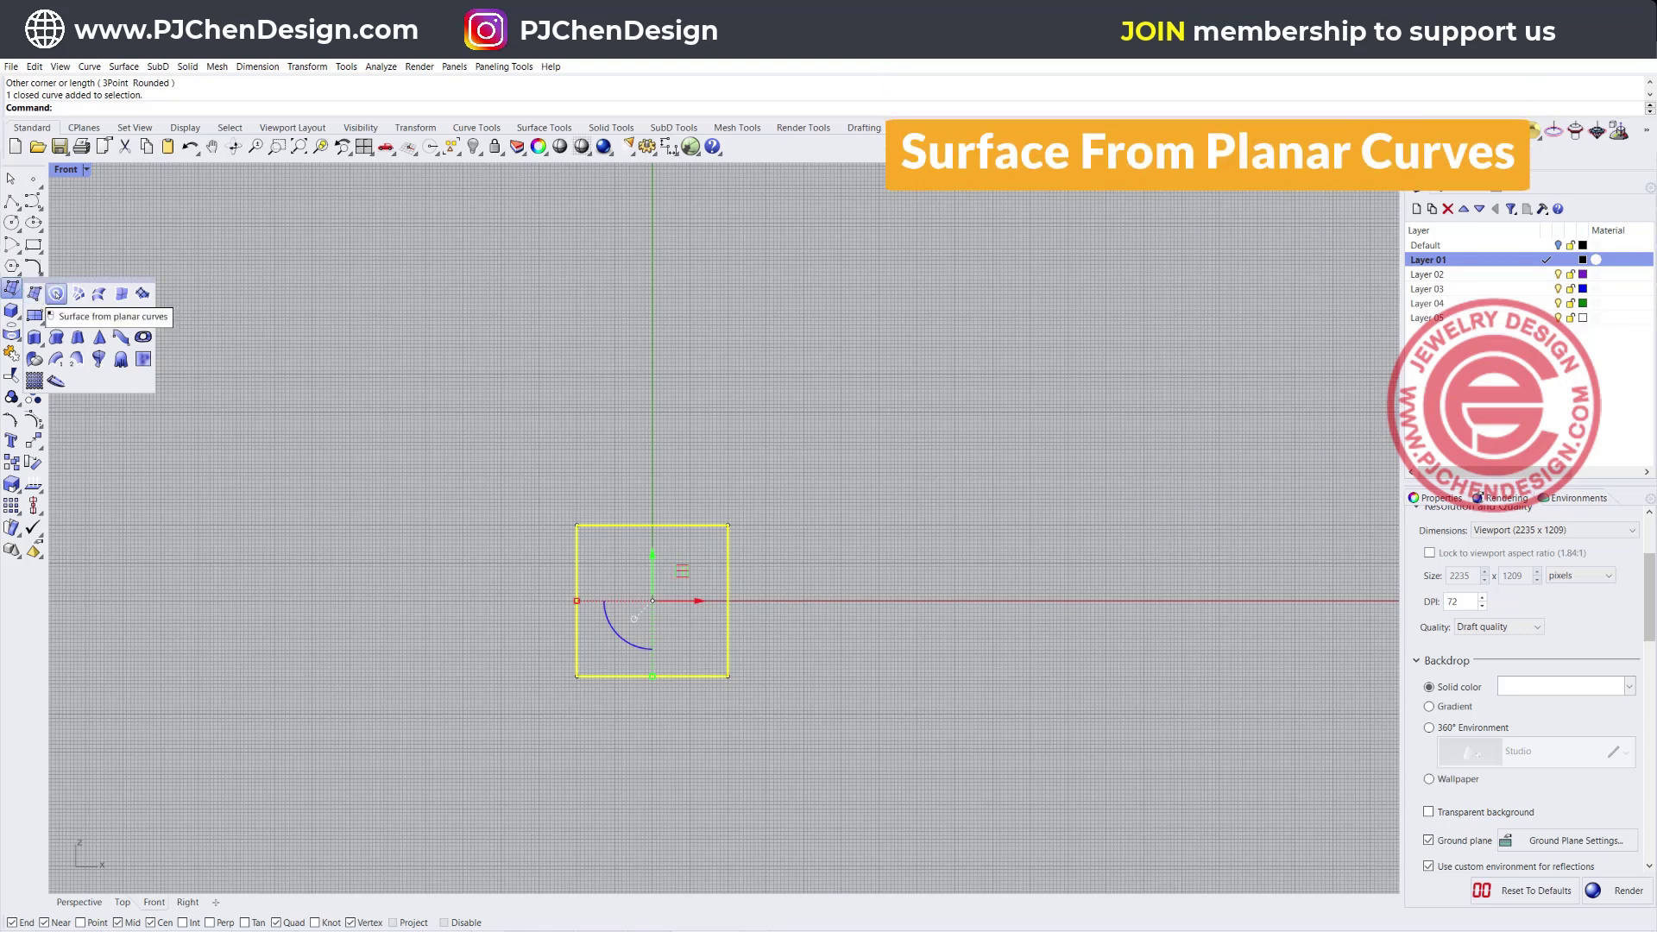
- Make a planar surface from the square and rotate everything 45° into a diamond
click(56, 293)
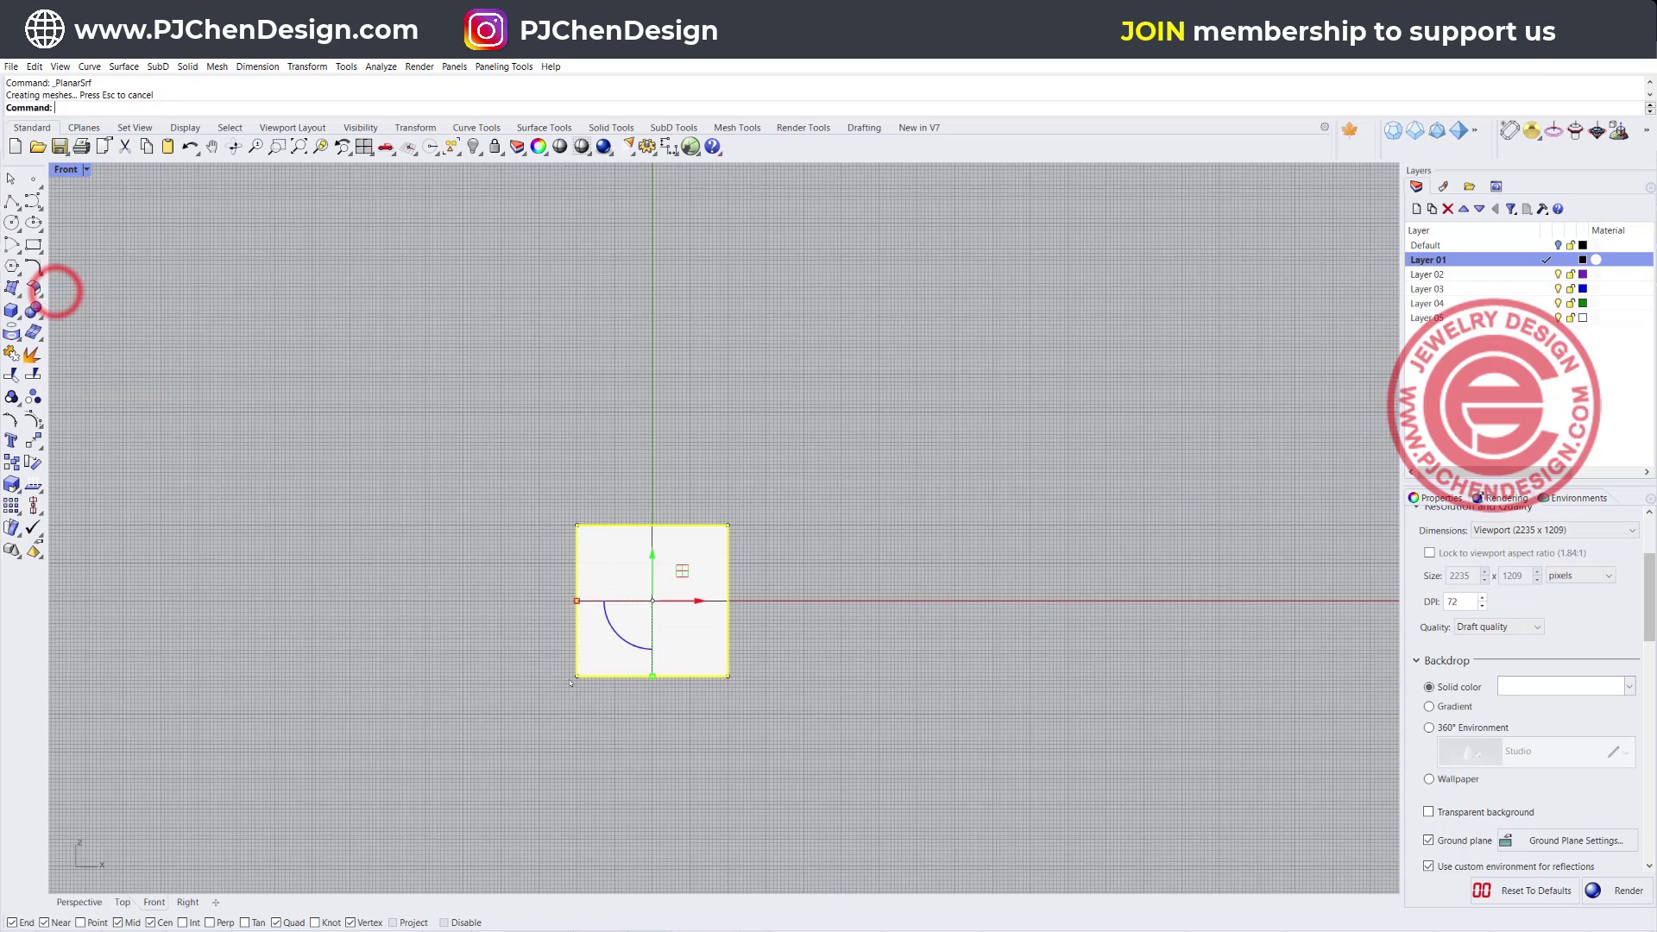
click(625, 725)
key(ctrl+a)
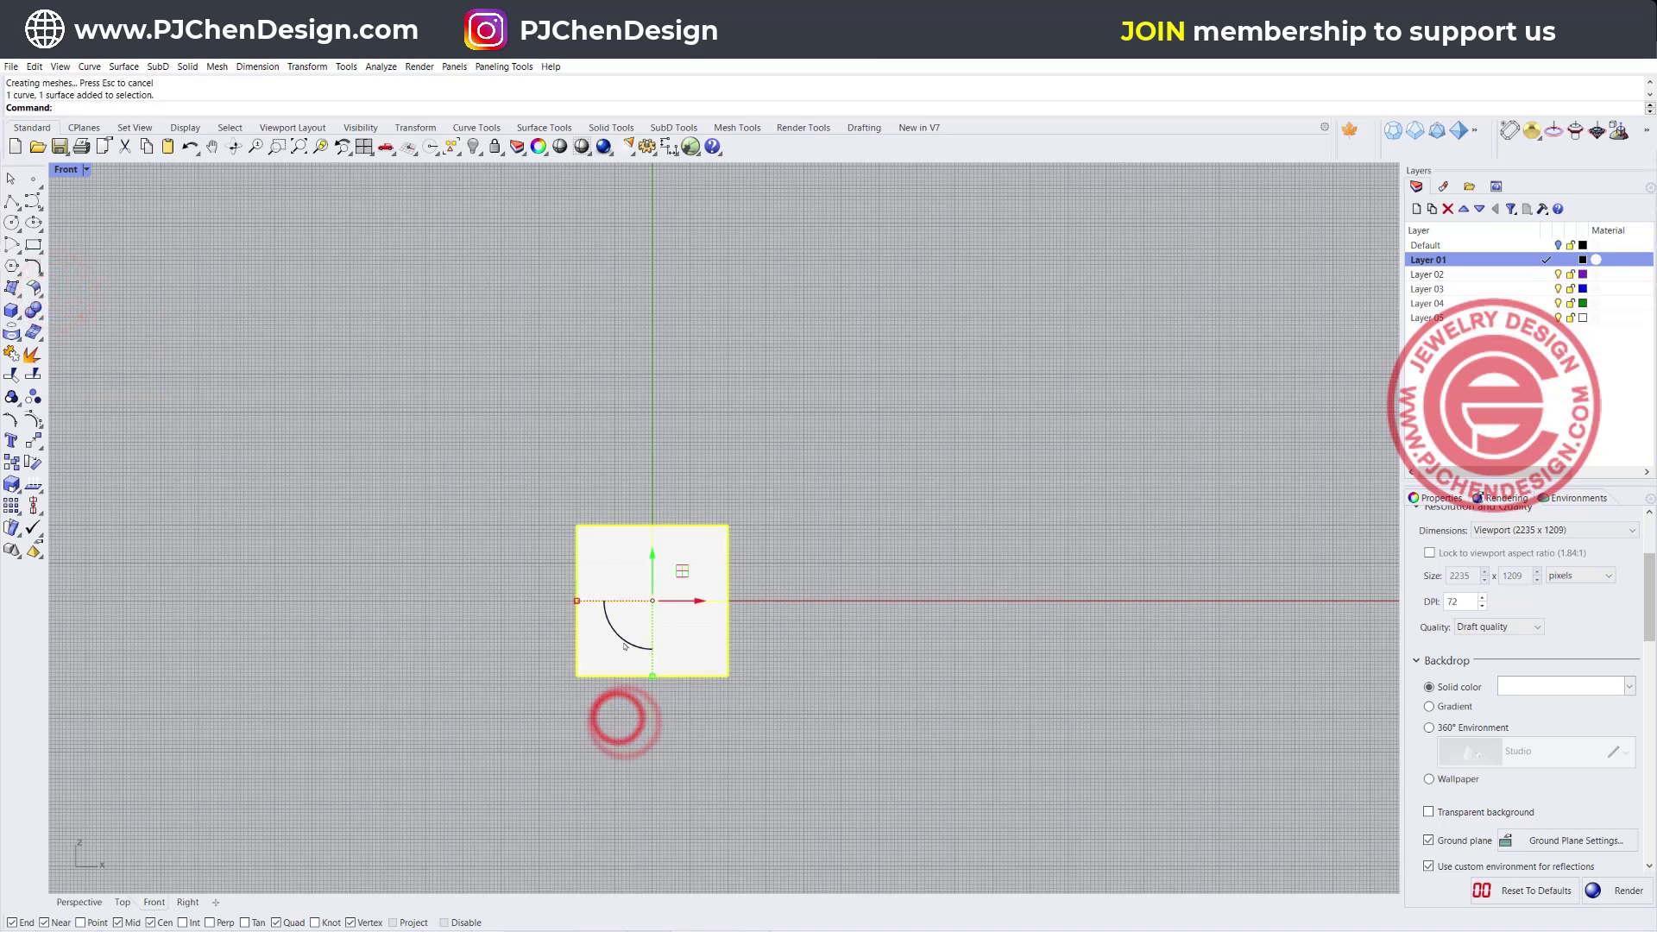
click(621, 637)
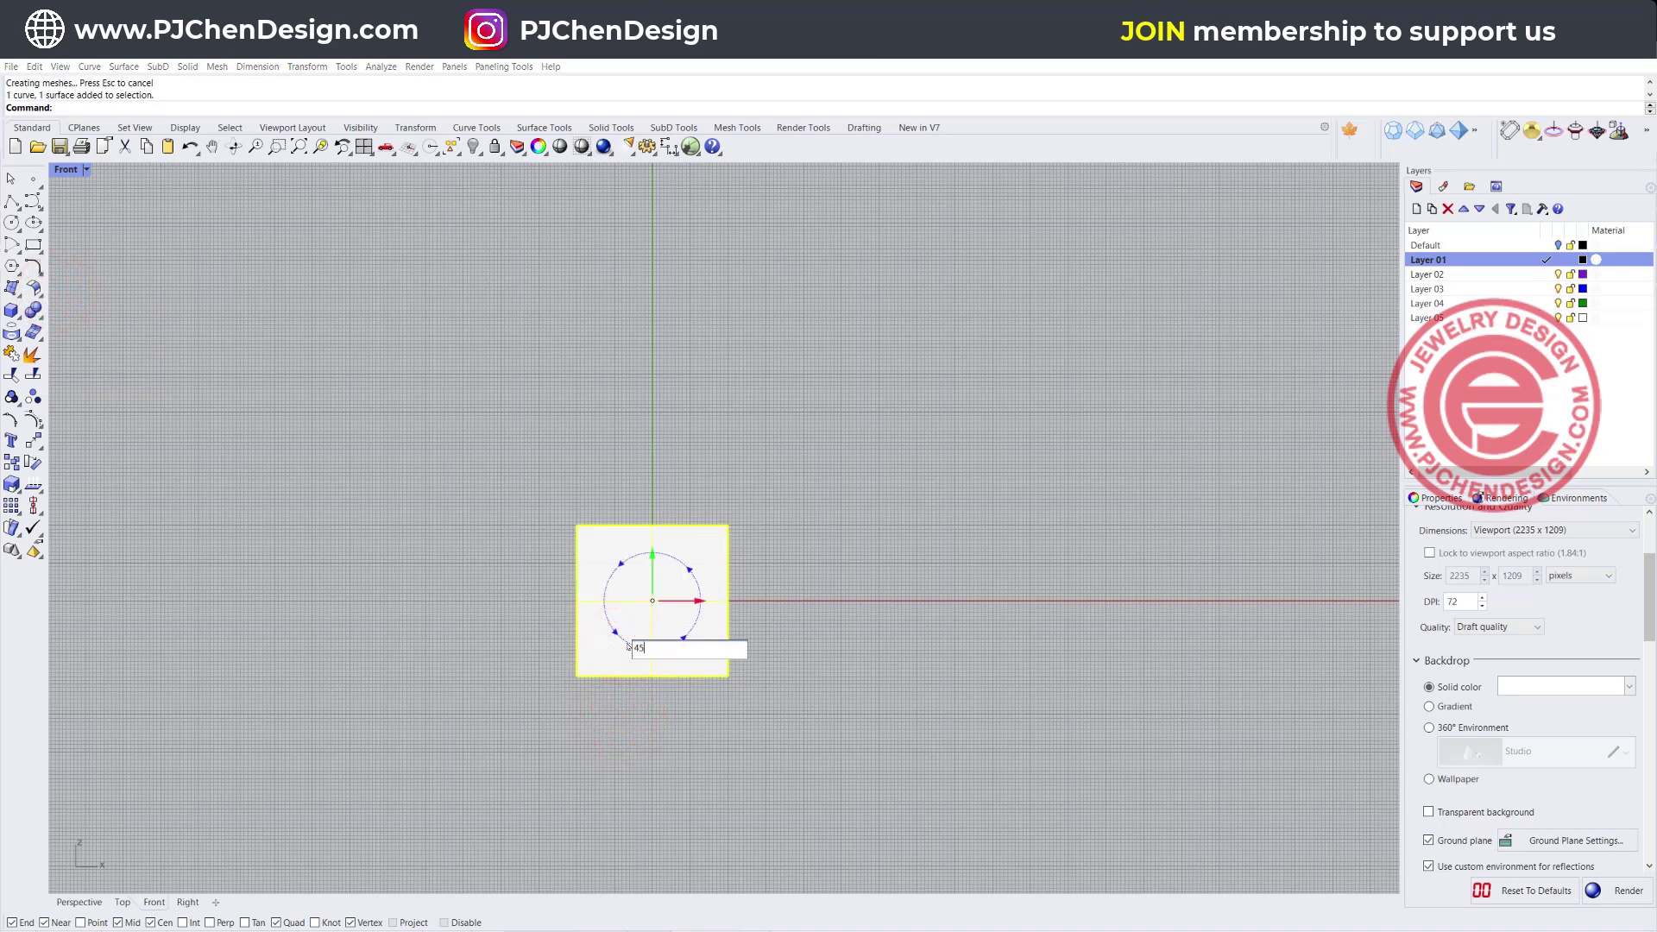
text(45)
key(Return)
click(815, 724)
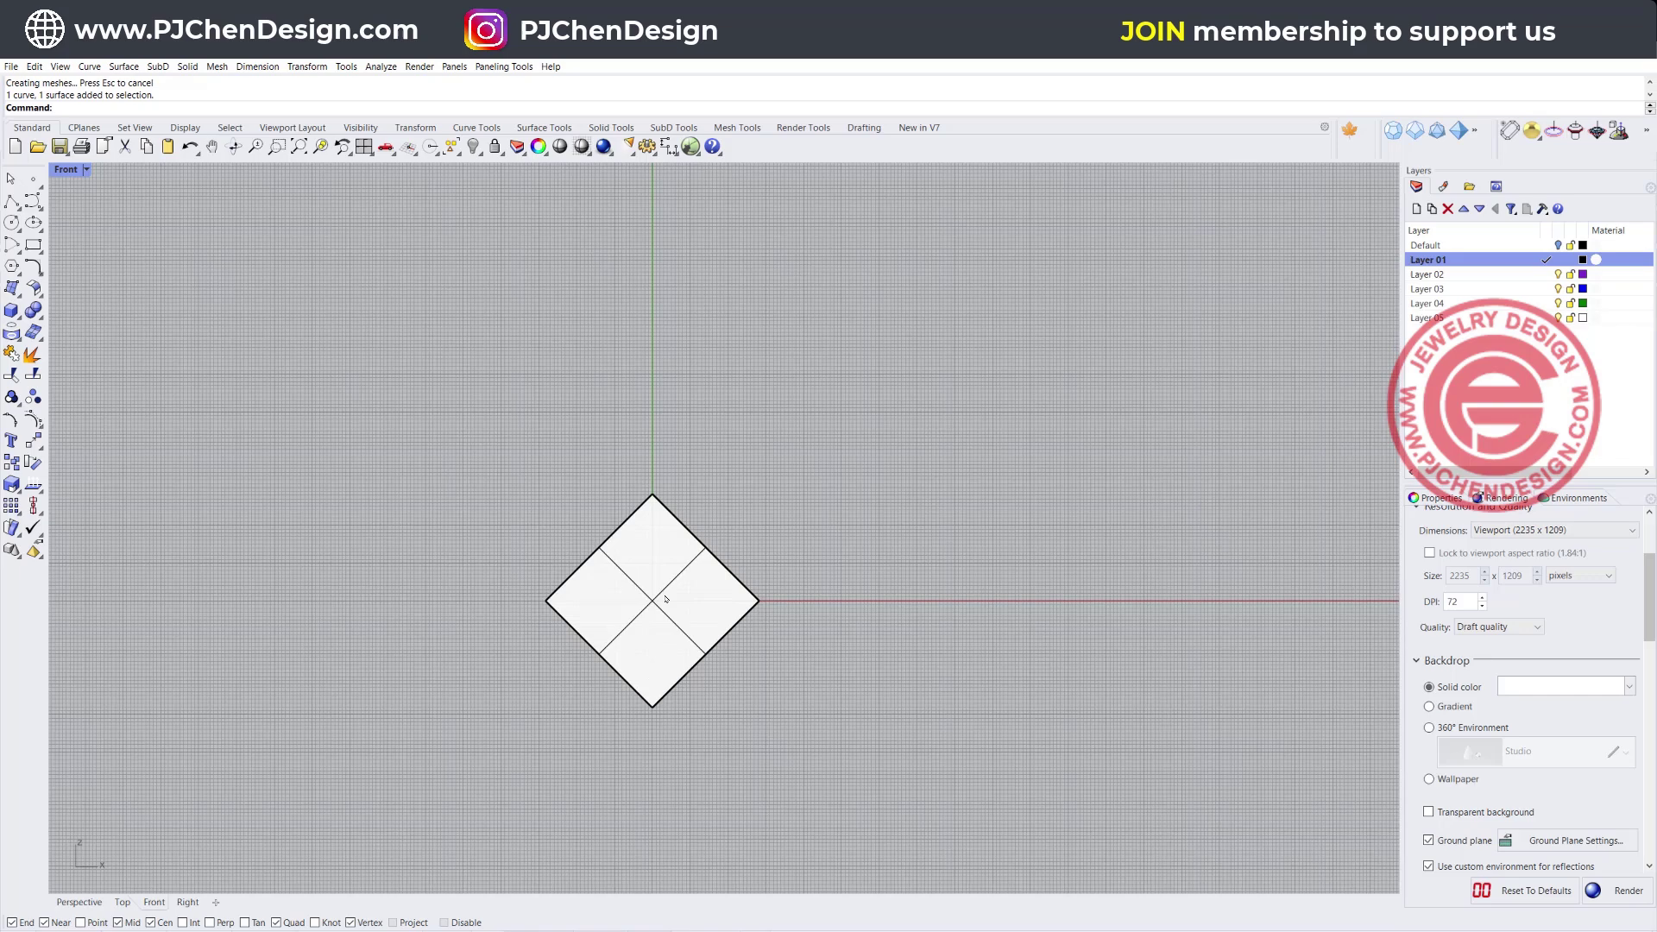
scroll(665, 599, up, 6)
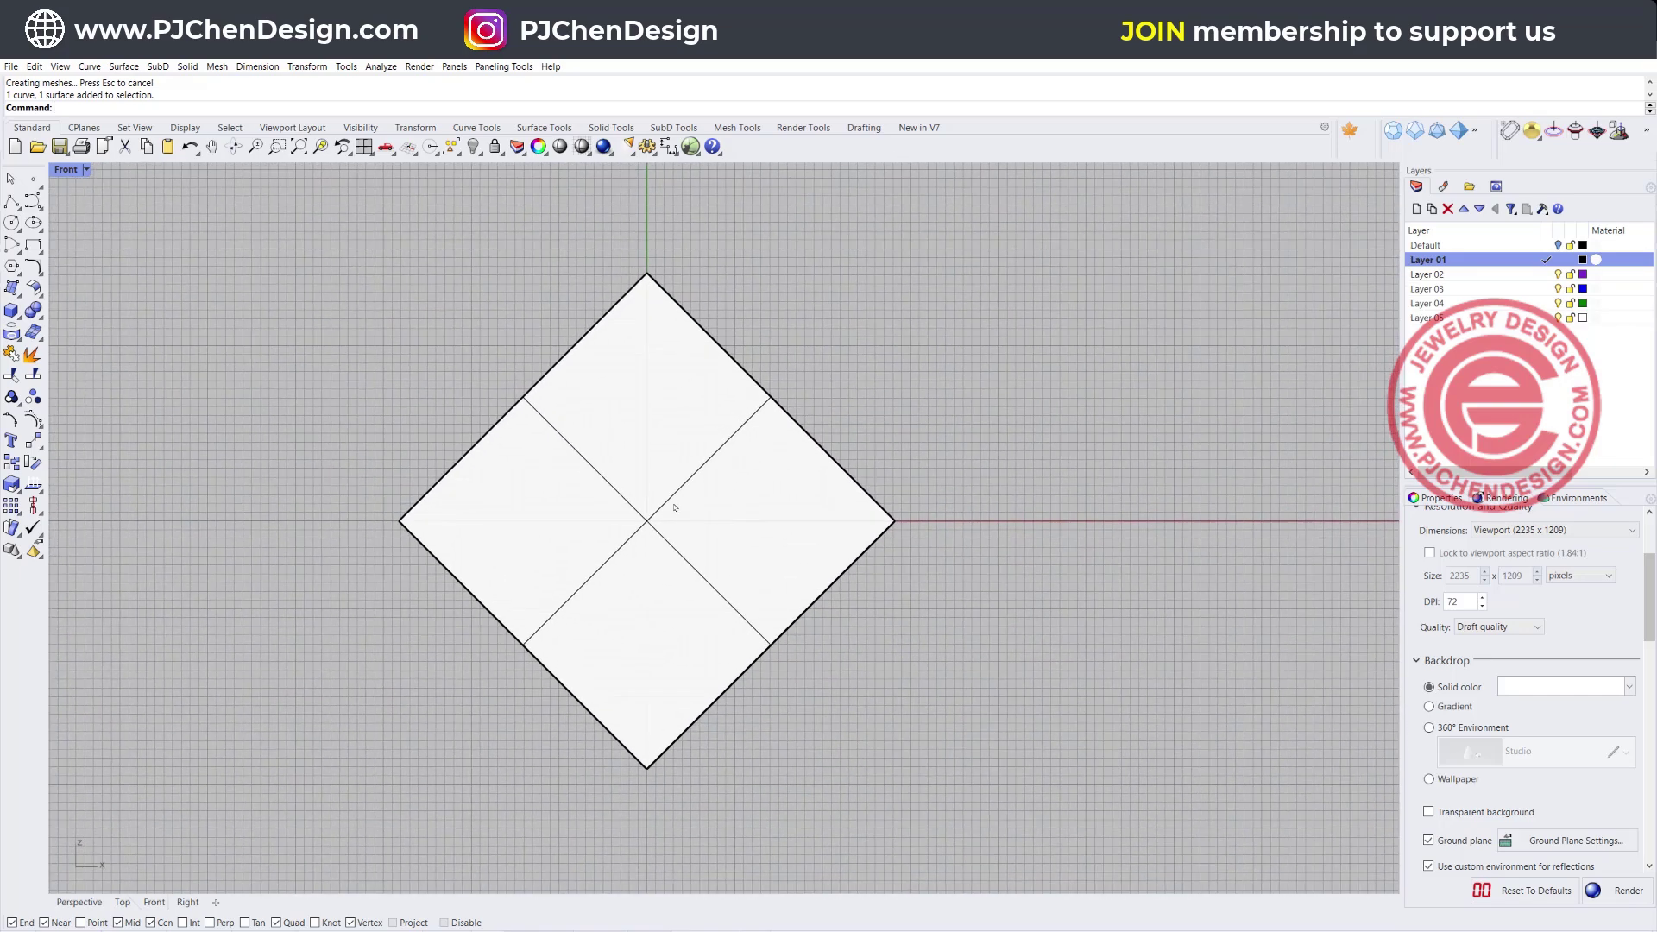
- Contour the diamond from its bottom corner to its top corner at 1.000 spacing
click(90, 66)
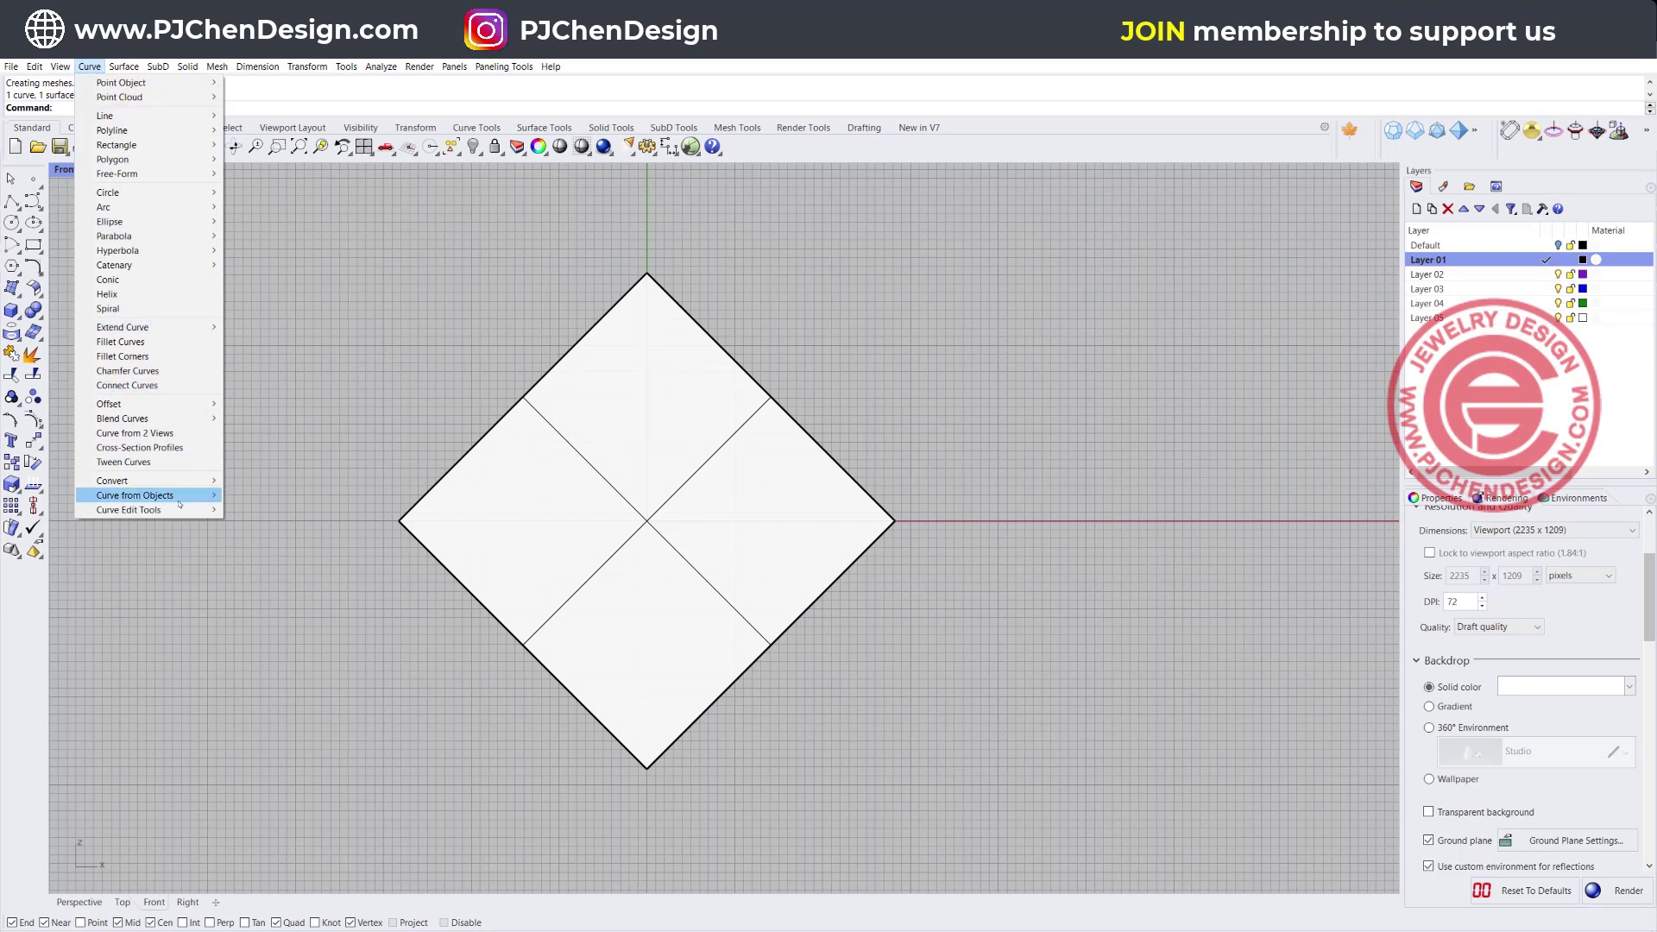
mouse_move(155, 510)
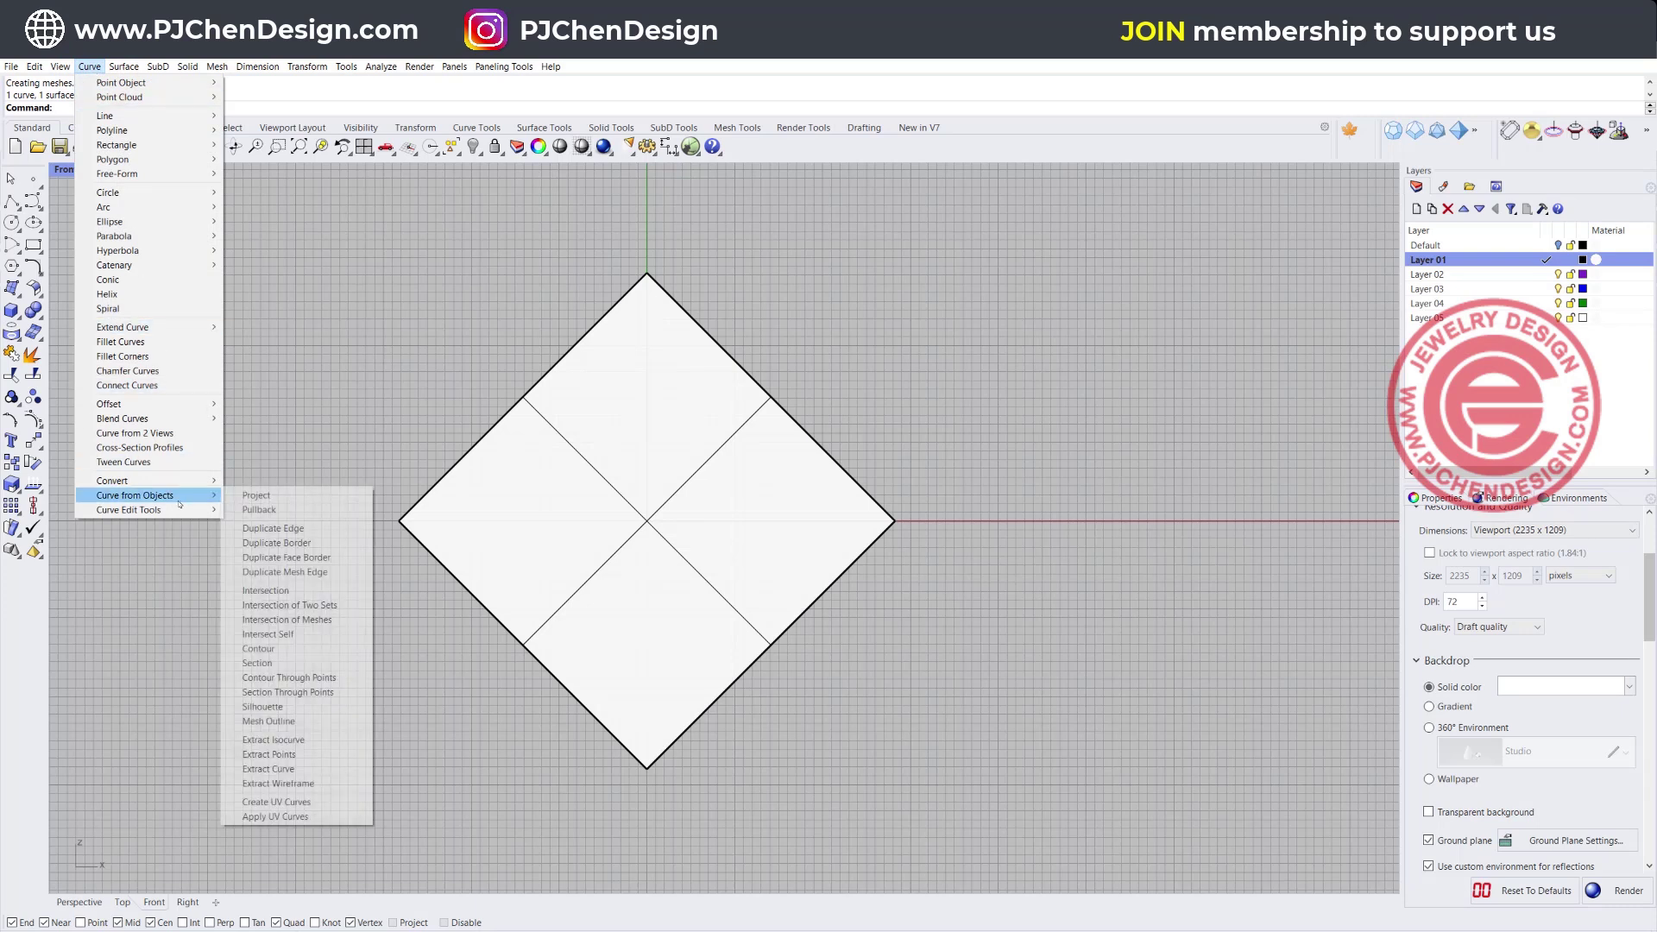
click(313, 648)
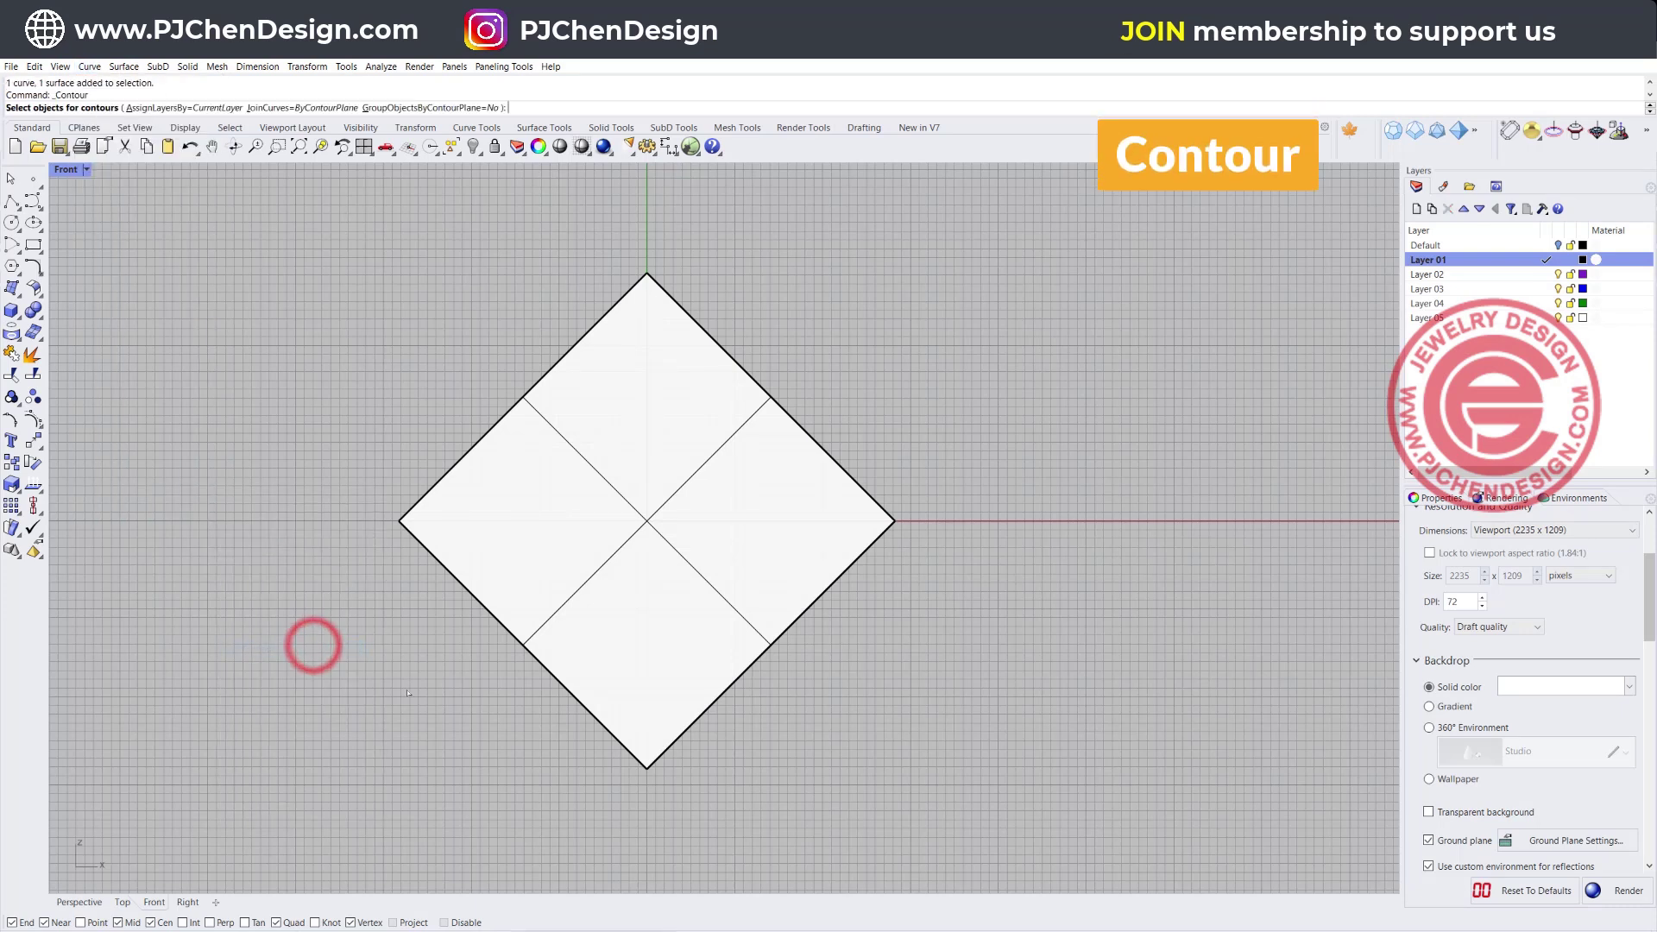
click(667, 621)
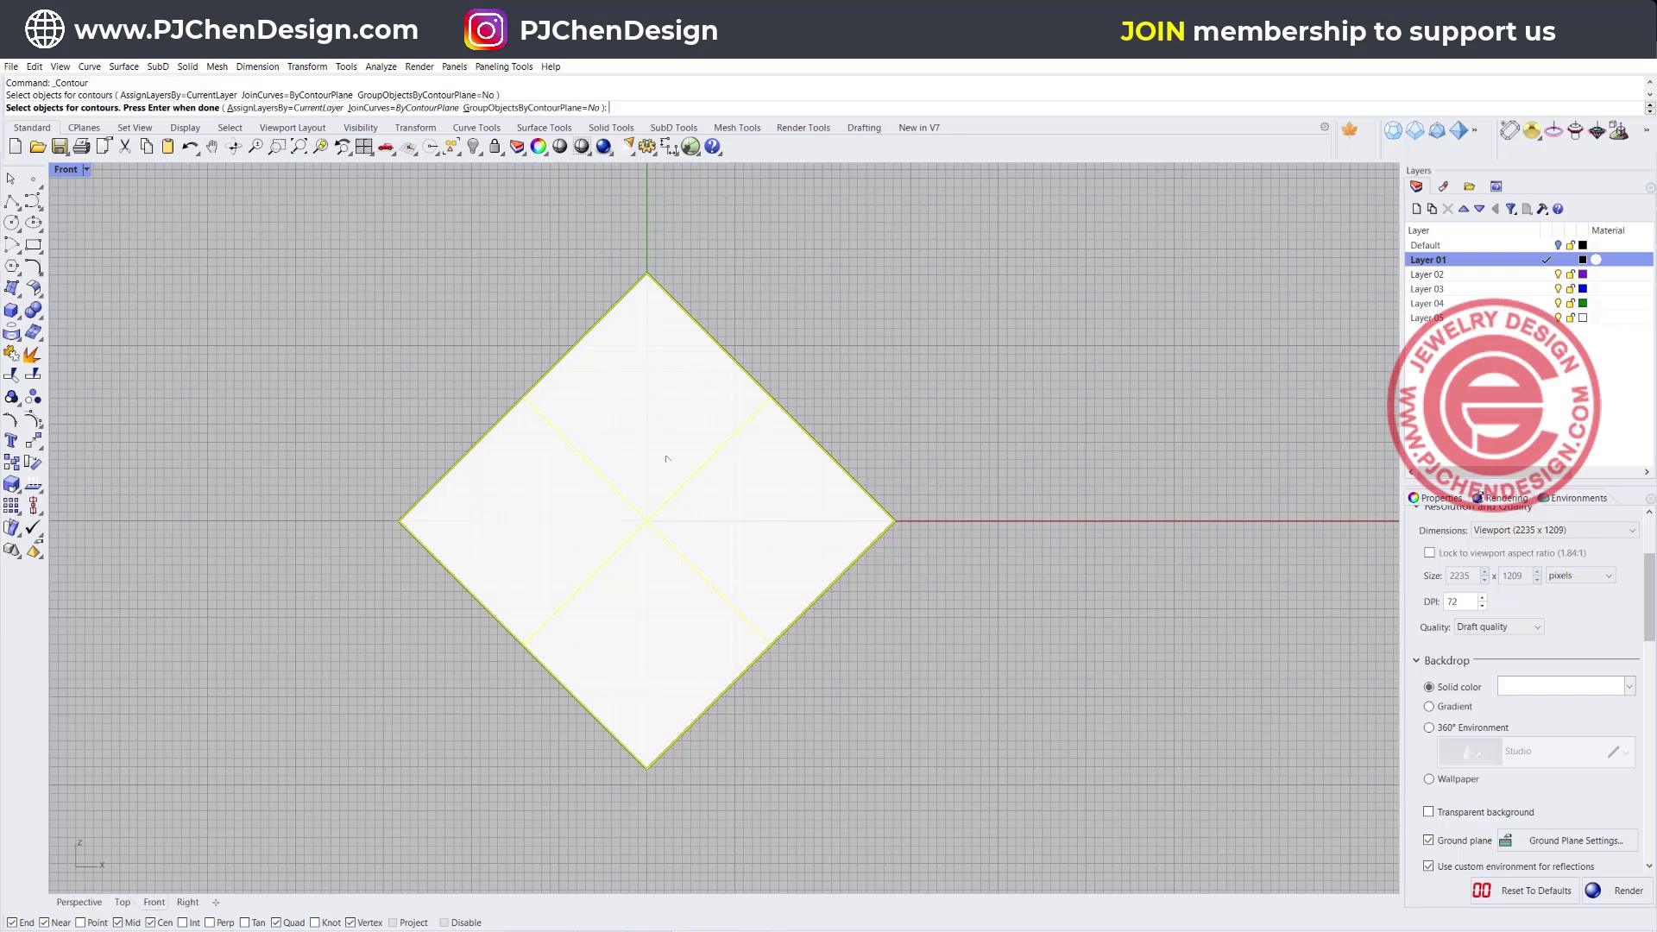
key(Return)
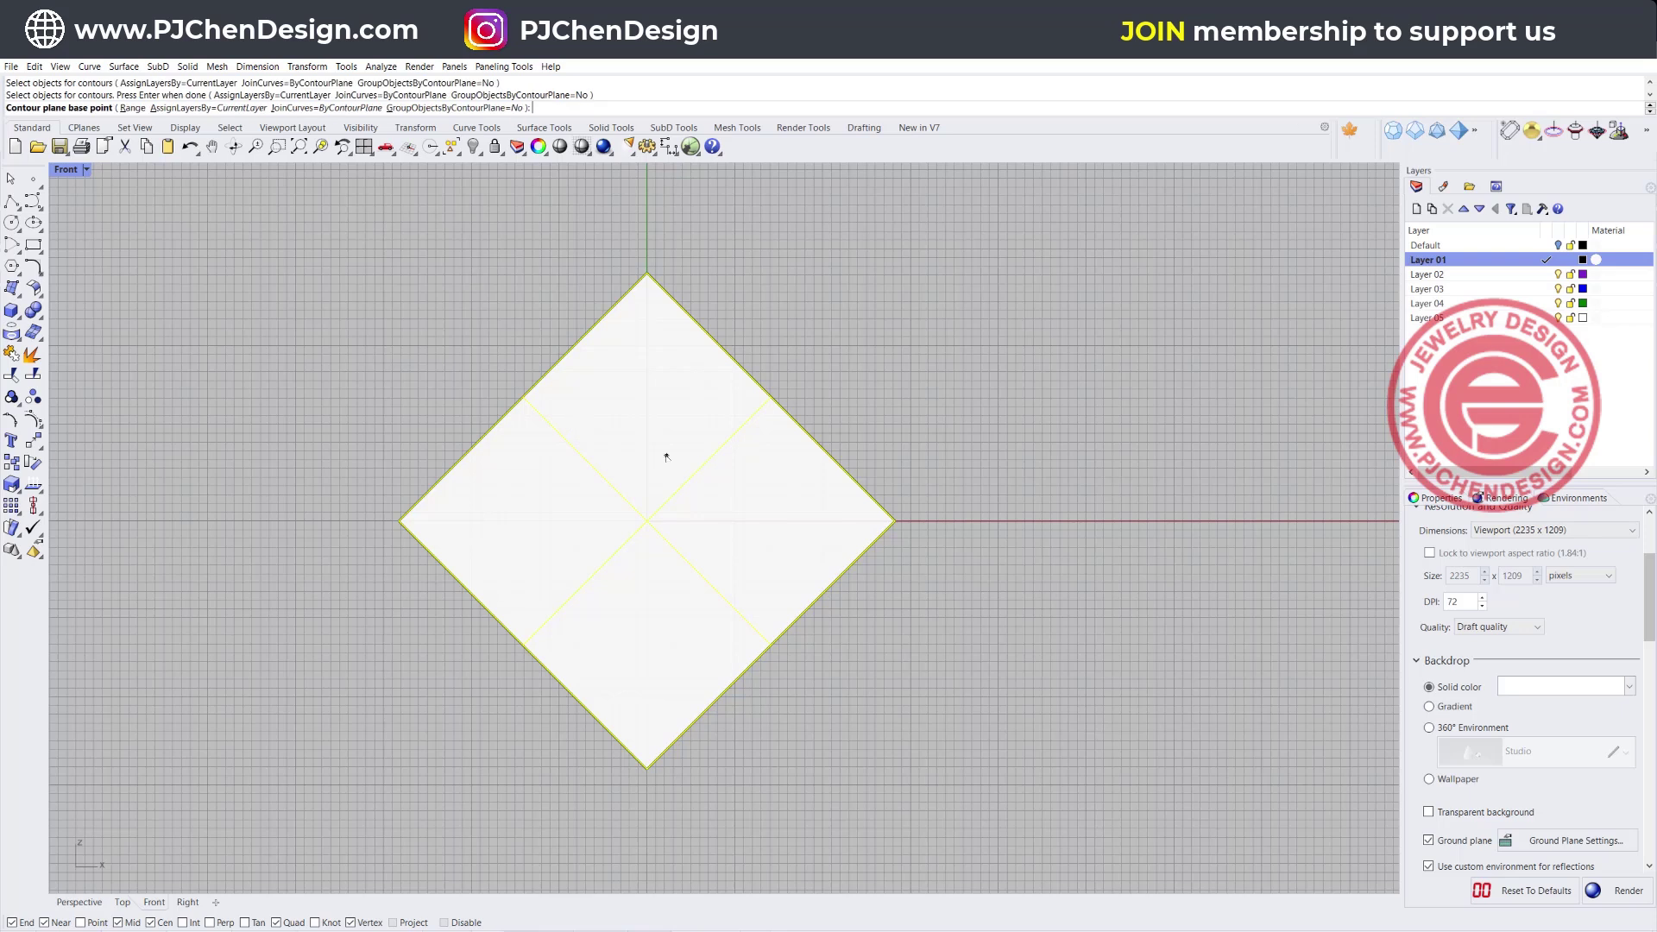
click(646, 767)
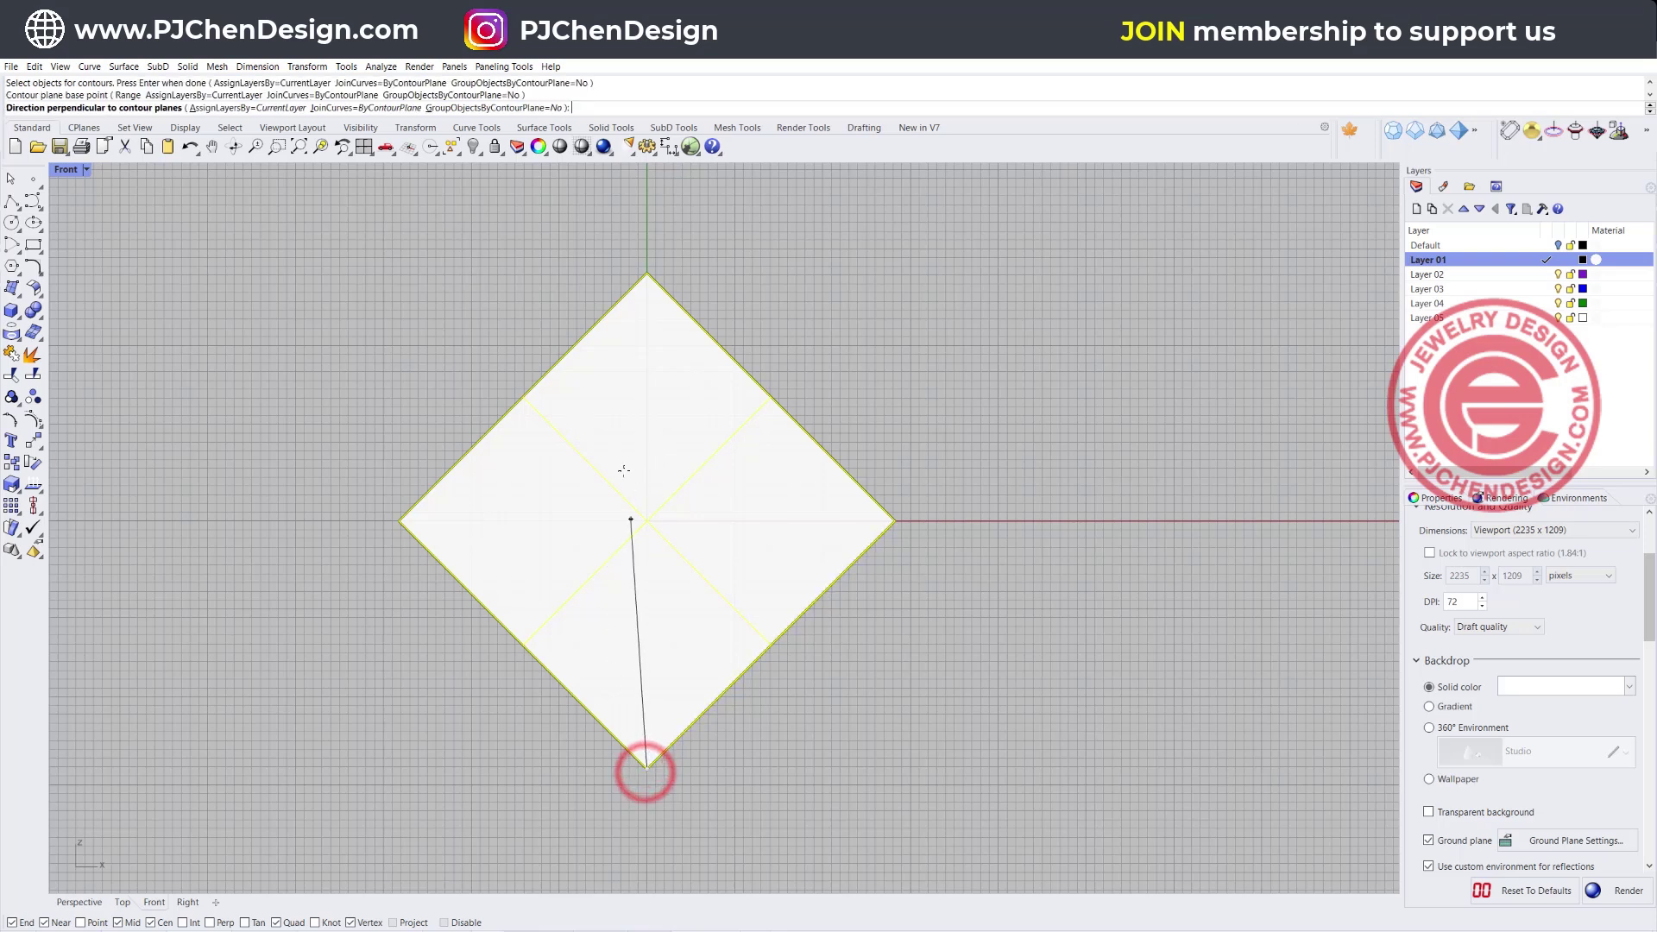
click(647, 273)
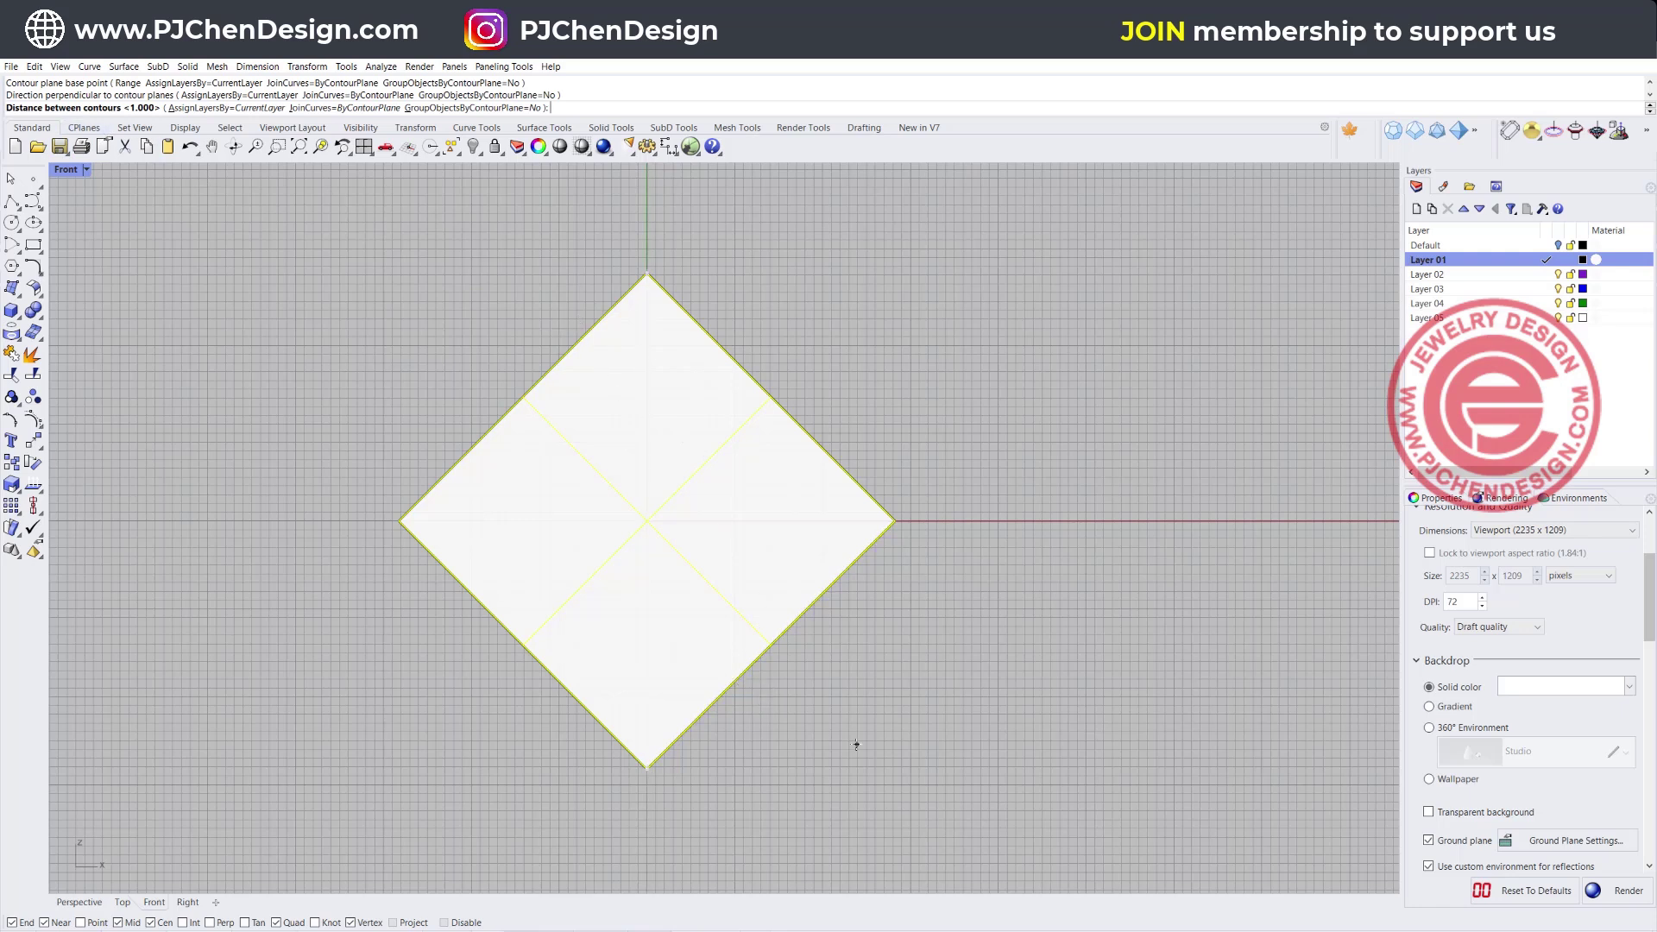
key(Return)
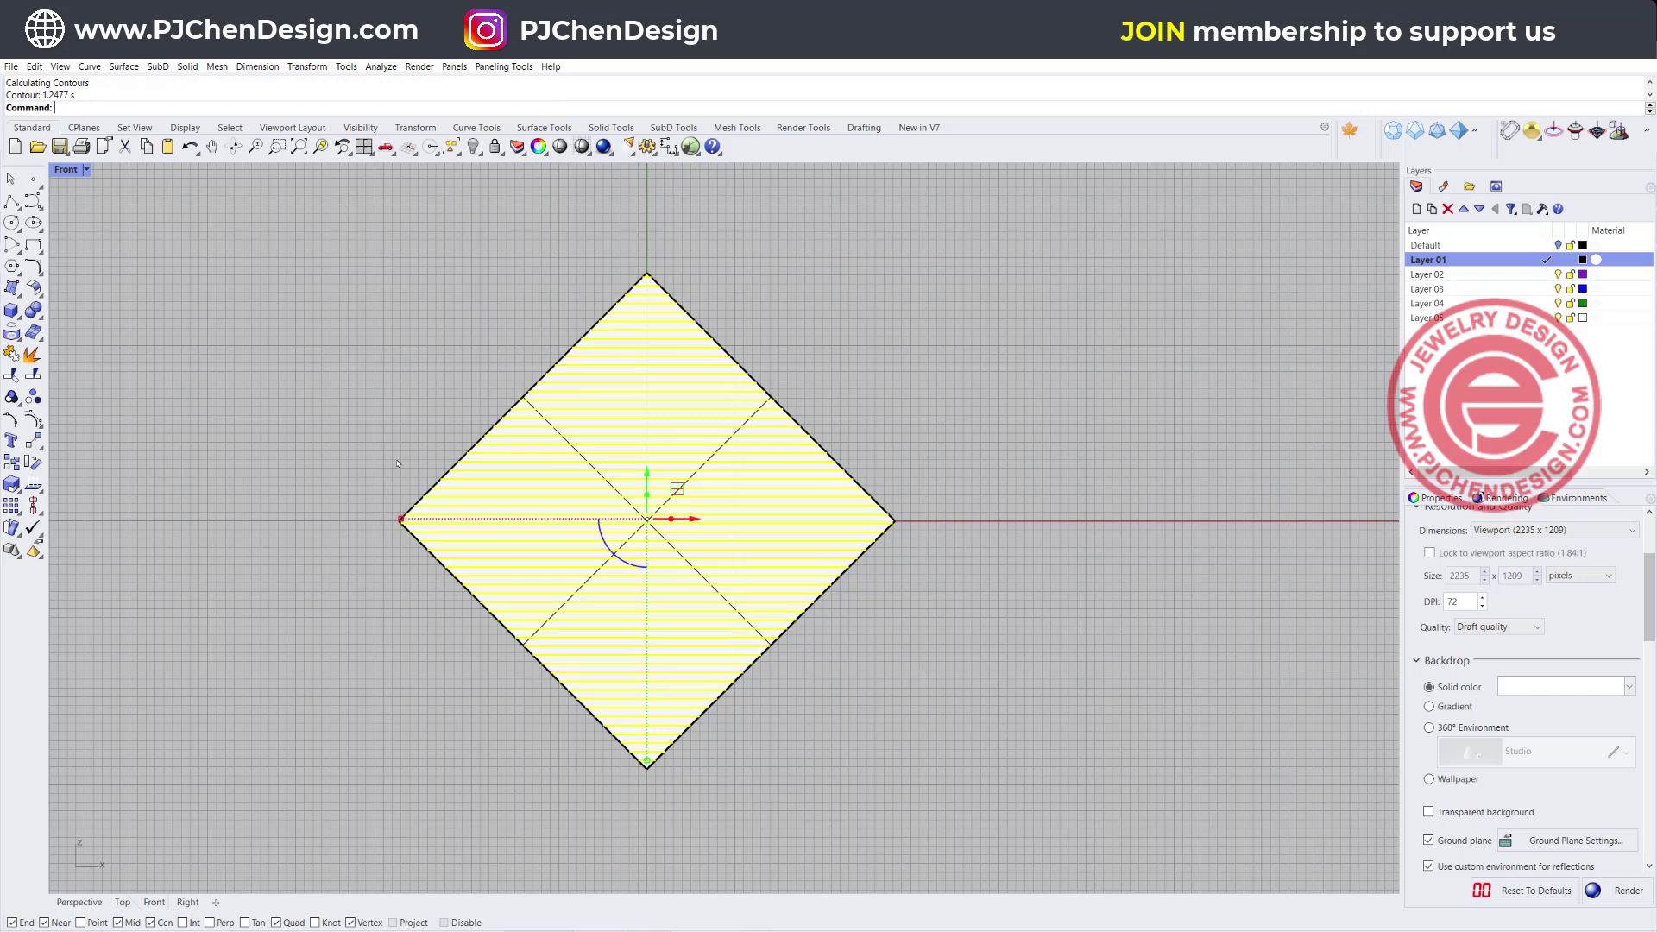
key(Escape)
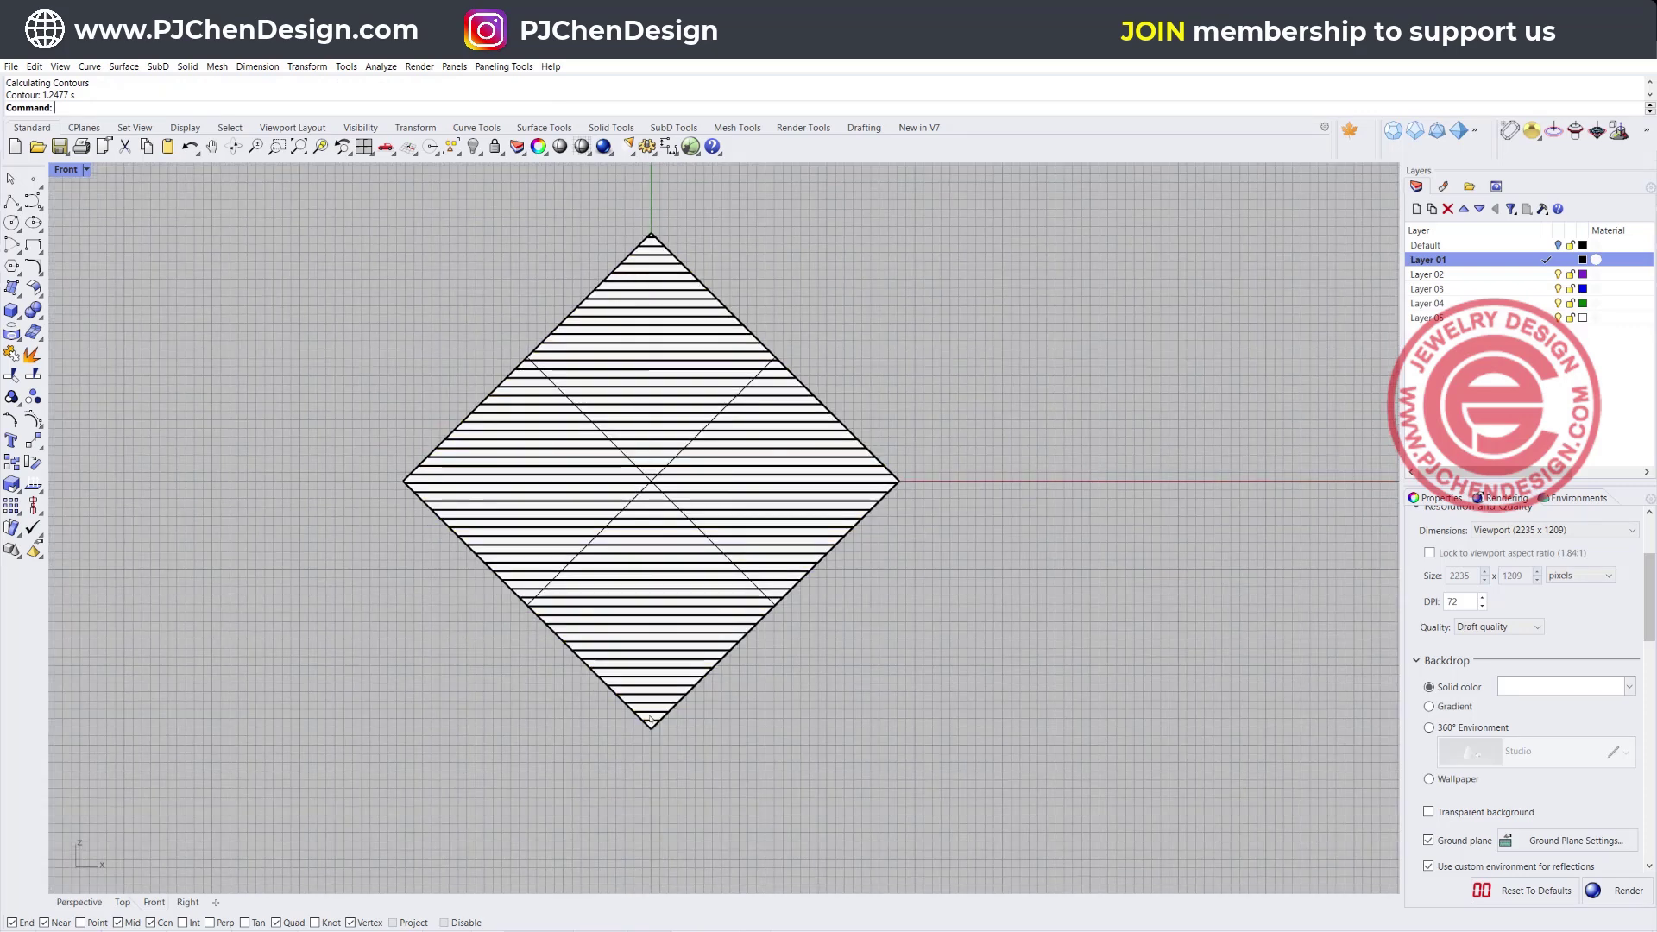
scroll(650, 719, up, 4)
scroll(638, 331, down, 5)
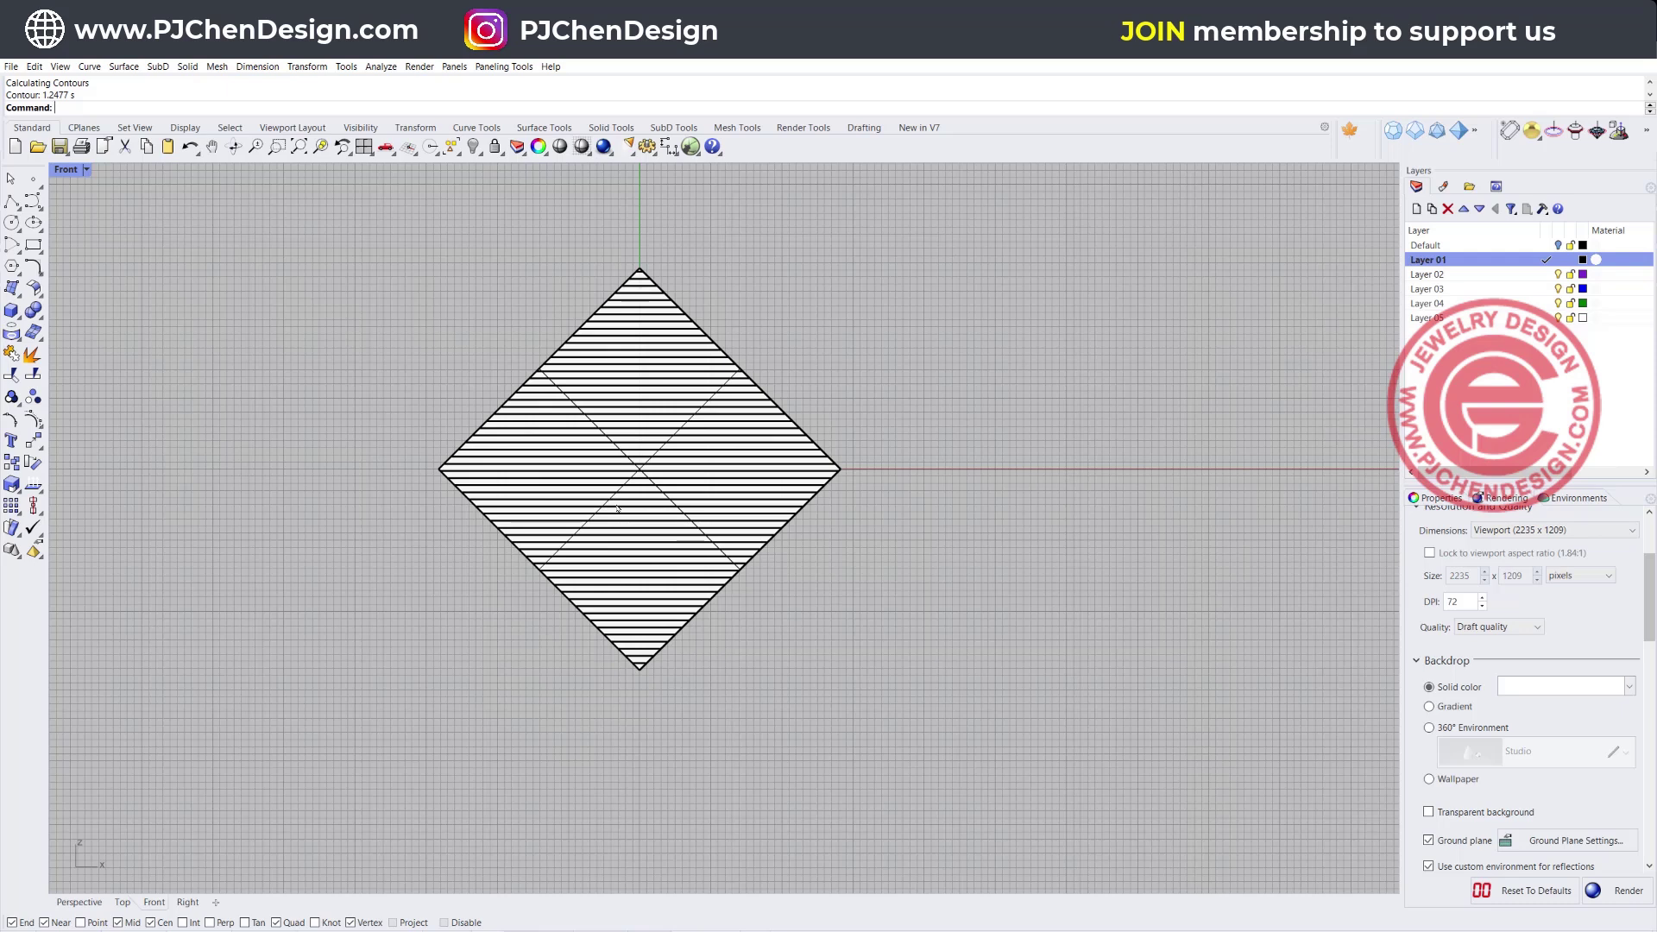
- Split the diamond surface using its contour lines as cutting objects
scroll(643, 432, up, 4)
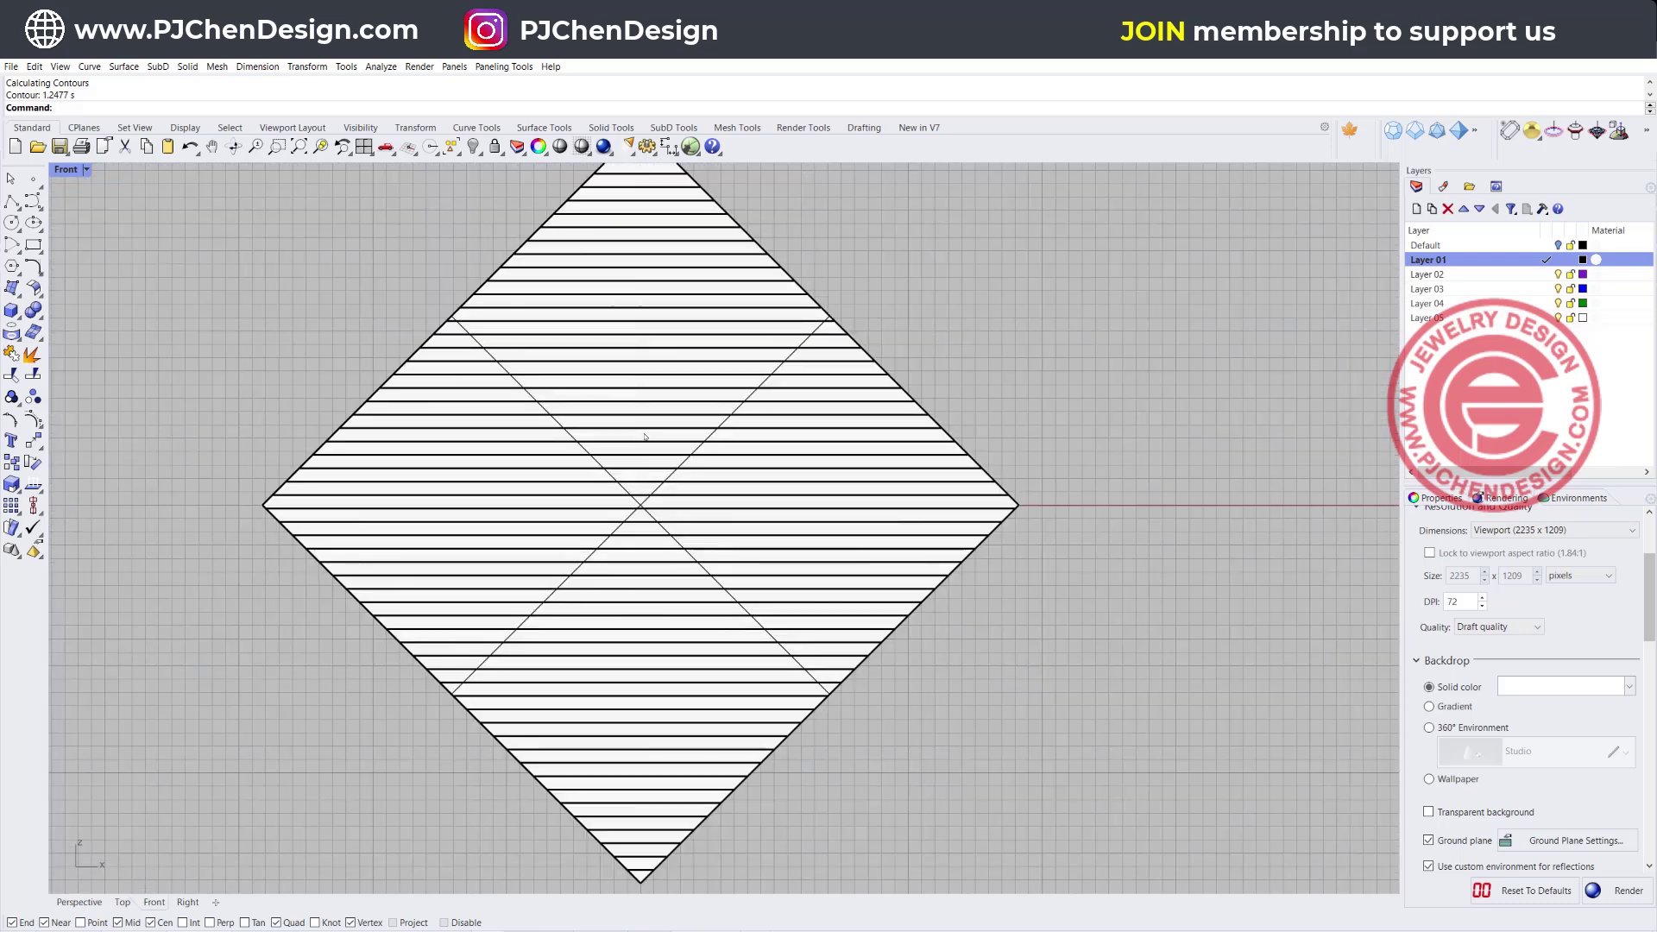
click(644, 434)
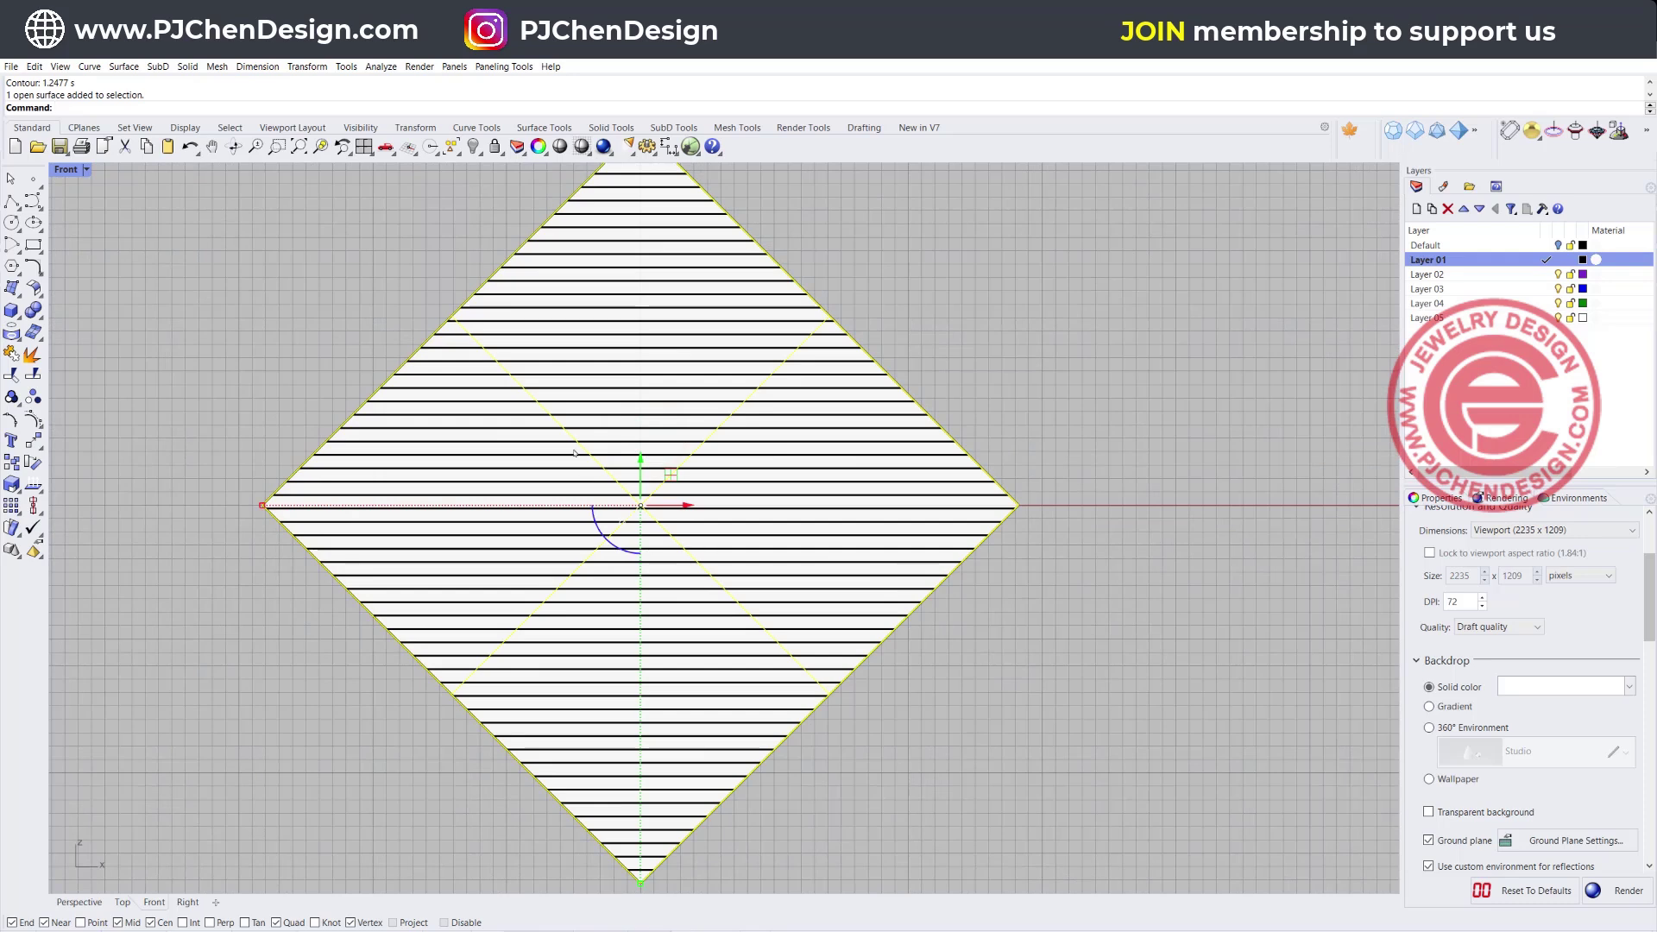
scroll(469, 446, down, 4)
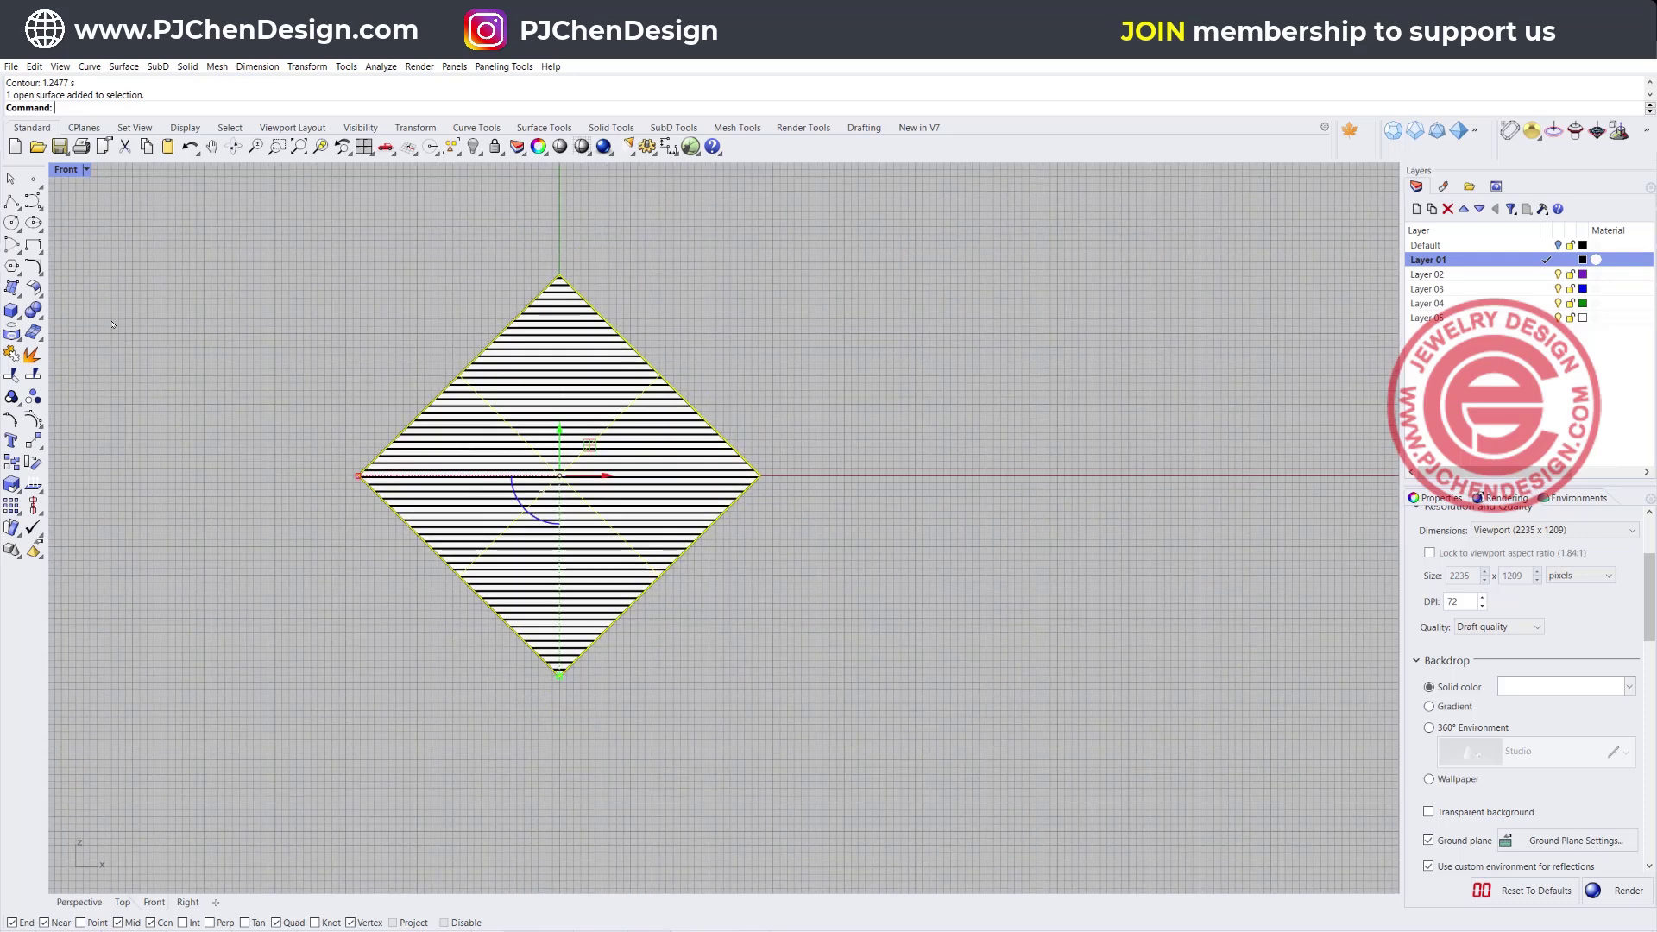
click(32, 374)
drag(251, 262, 803, 732)
scroll(760, 470, up, 4)
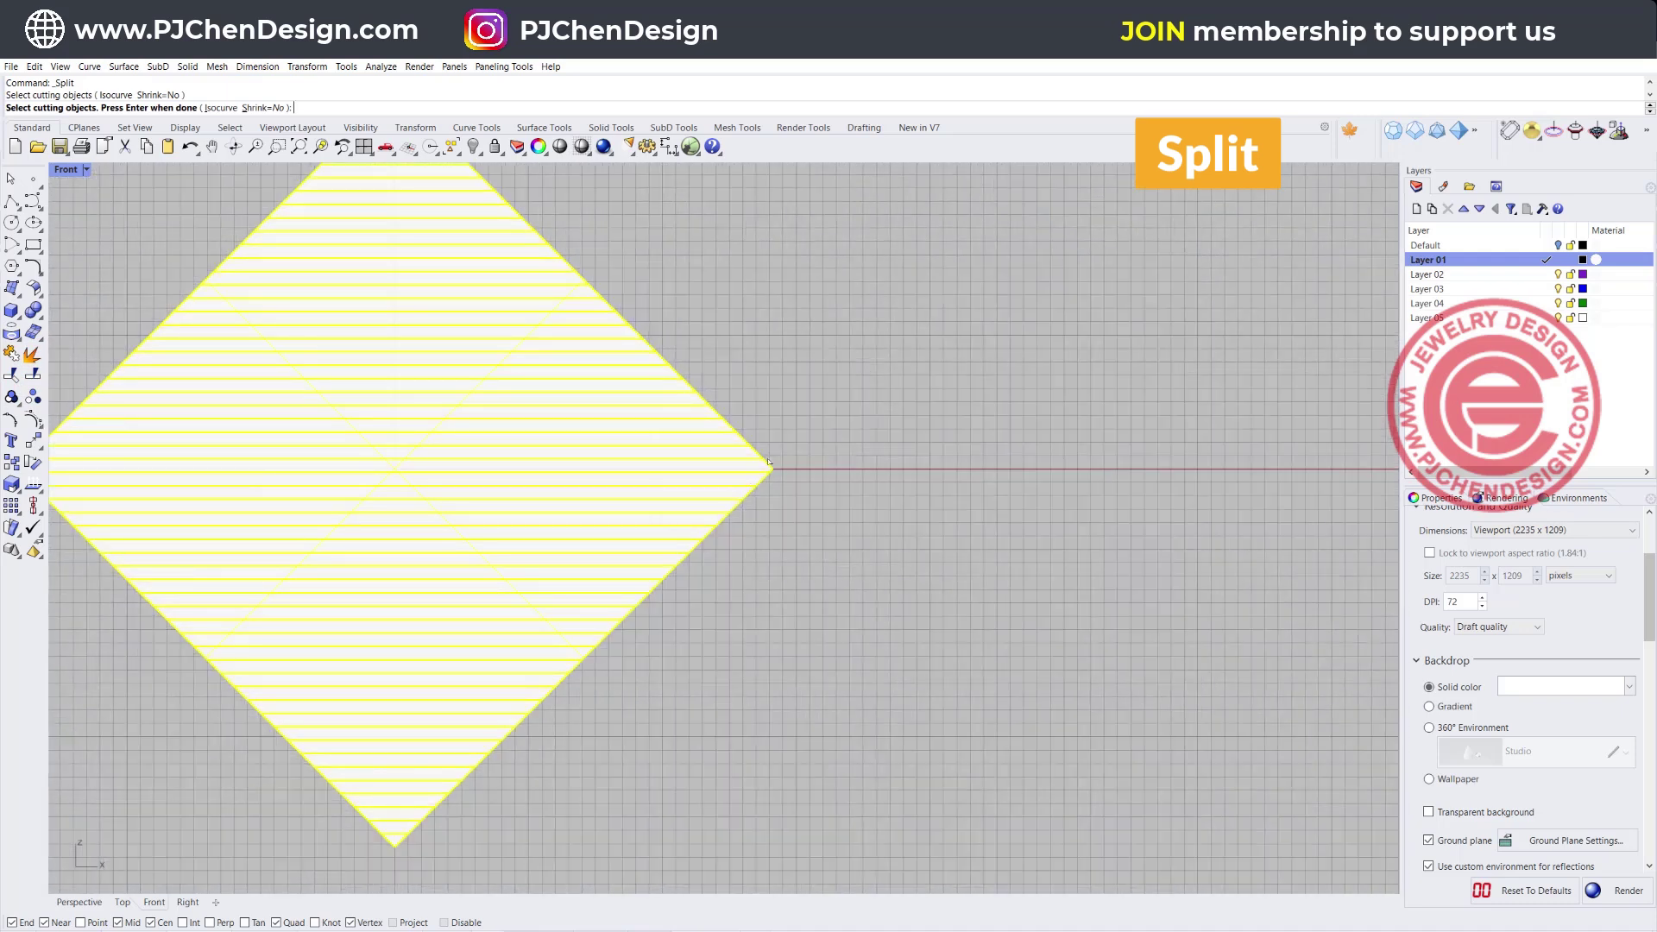
click(769, 466)
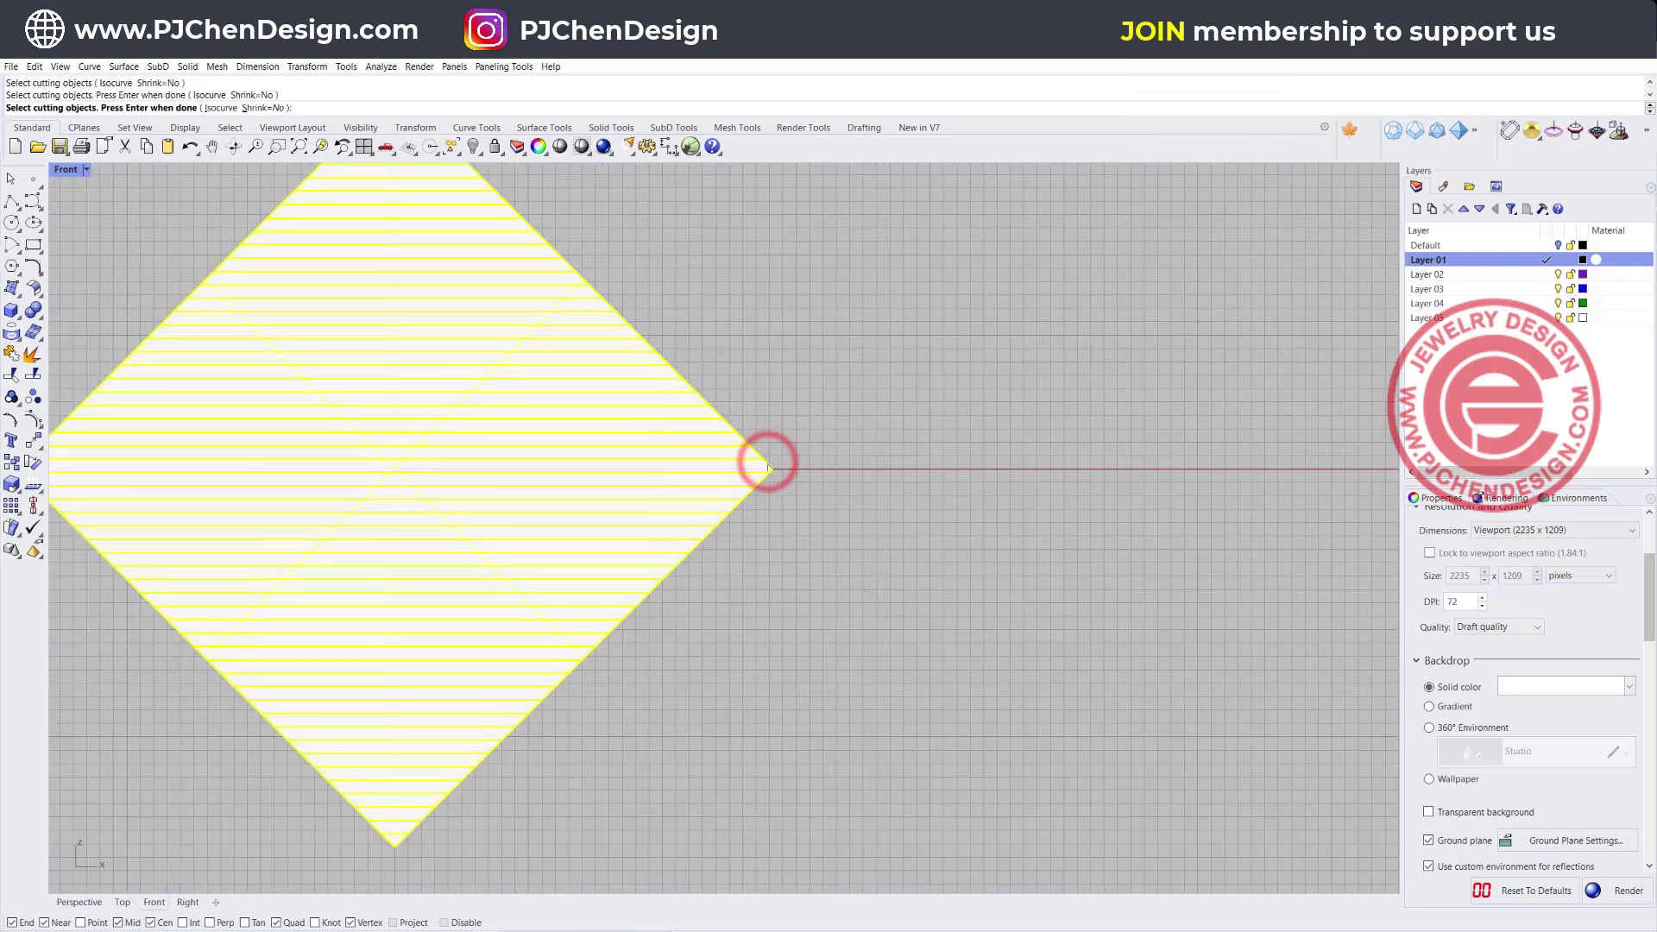
click(769, 466)
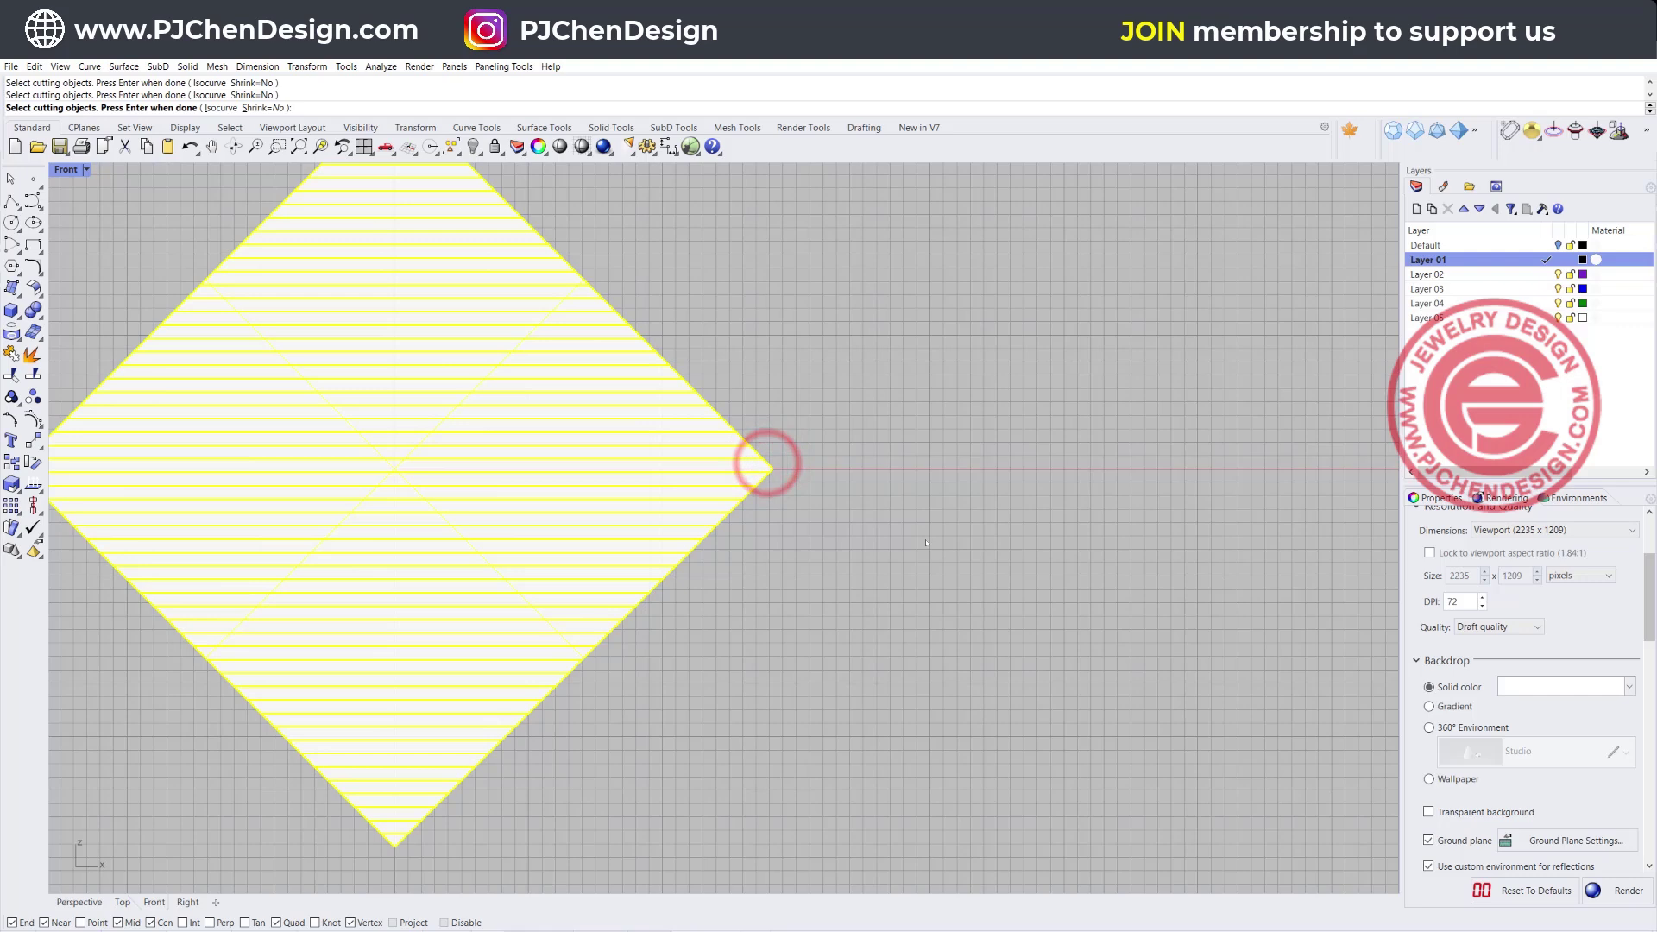
key(Return)
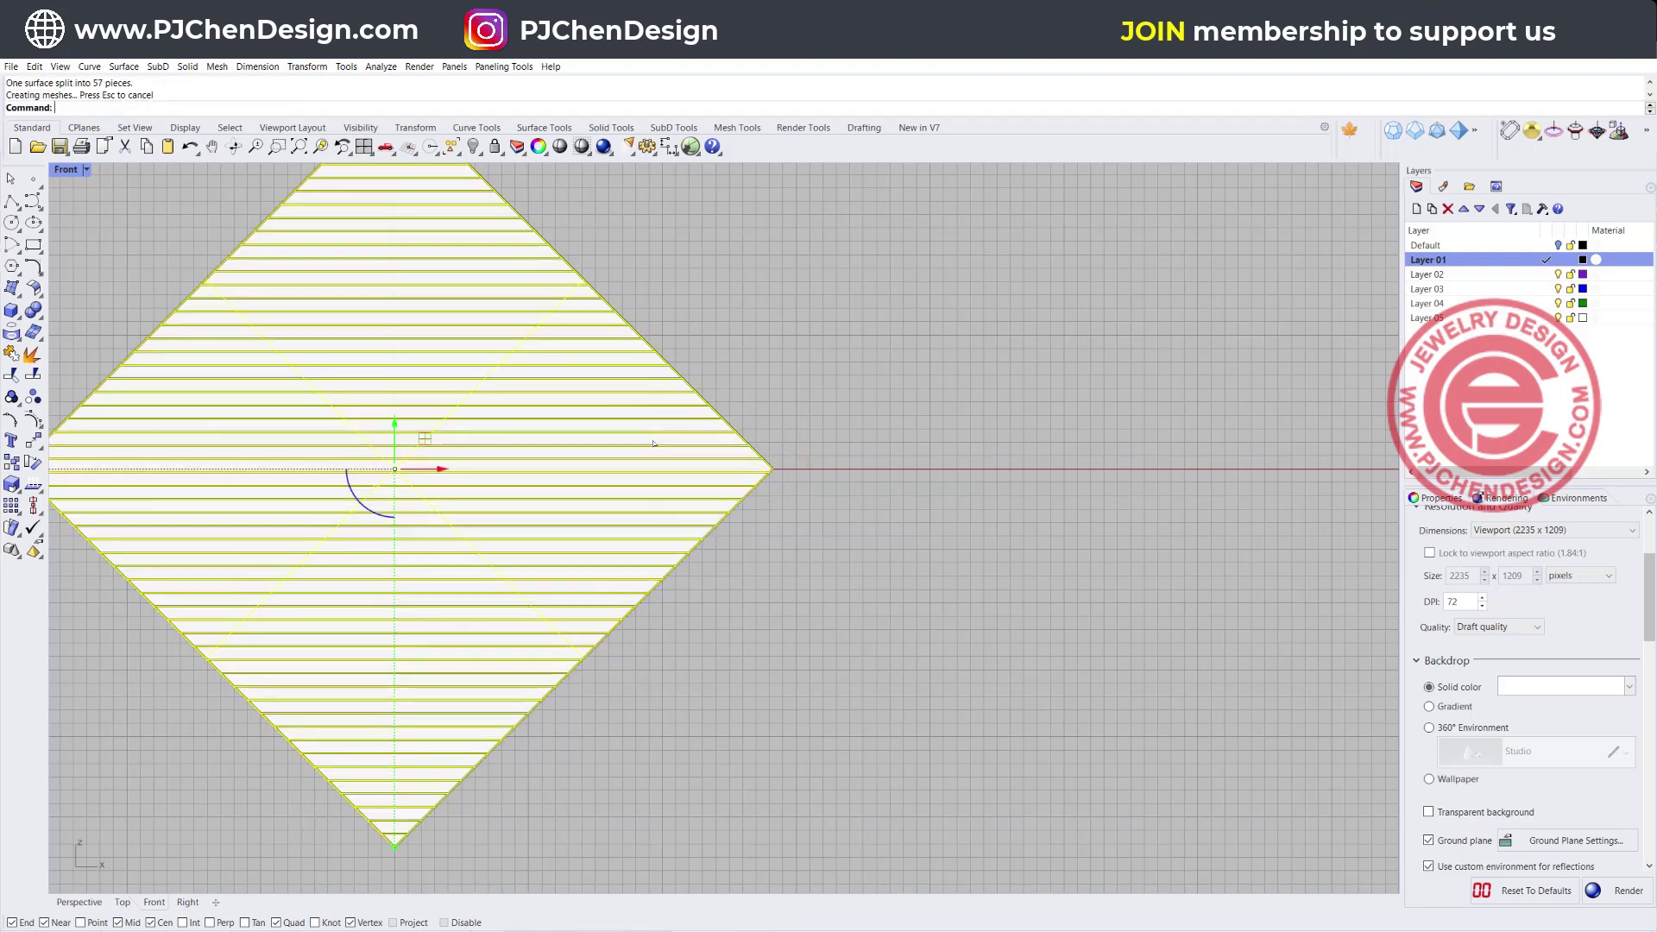
- Check the split by selecting several strips one after another upward
right_drag(707, 613, 847, 592)
click(843, 595)
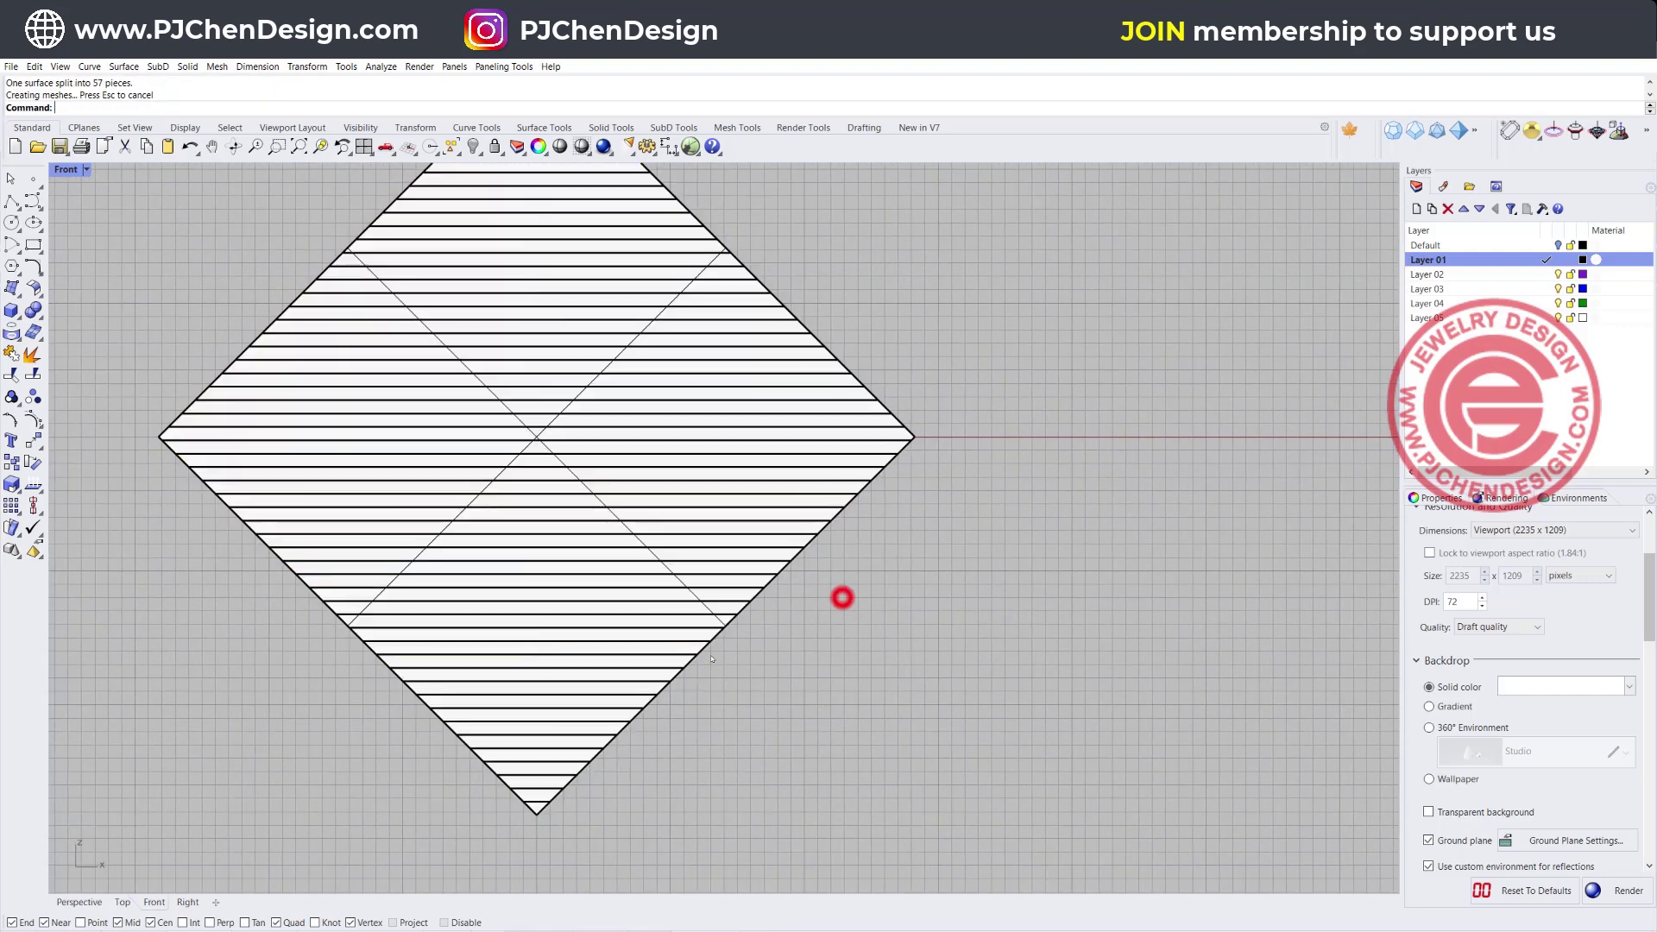
scroll(643, 667, up, 5)
click(658, 651)
click(670, 623)
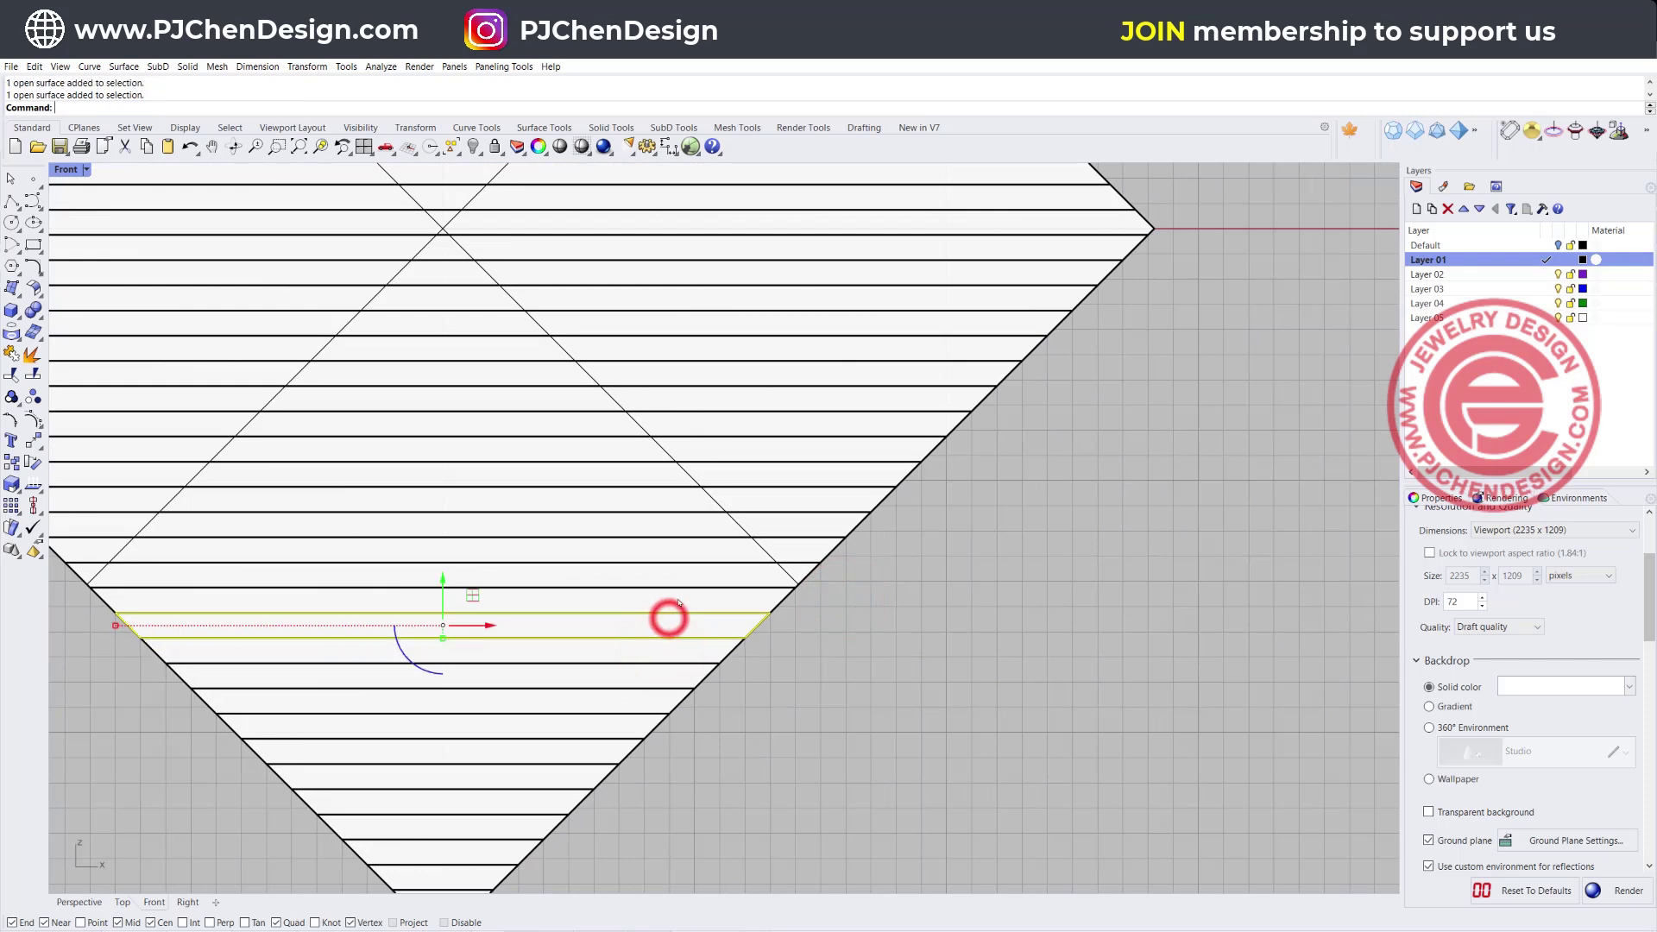
click(677, 598)
click(683, 577)
click(695, 549)
click(981, 621)
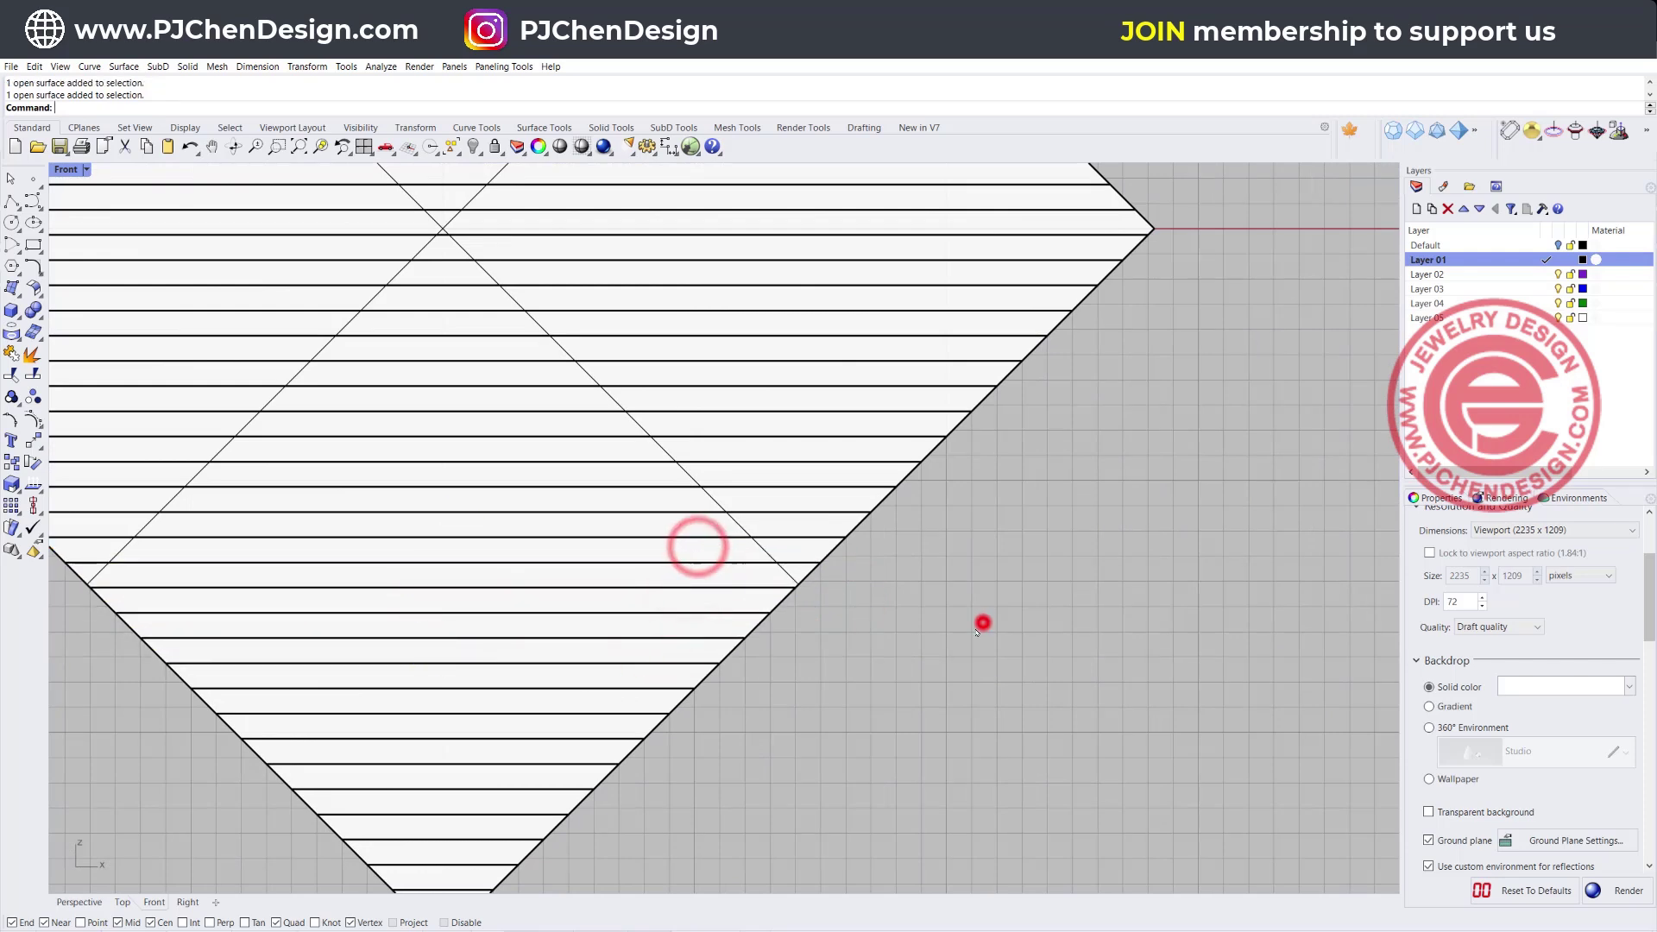
scroll(981, 622, down, 4)
- Return to the four-view layout and maximize the Perspective viewport
double_click(63, 169)
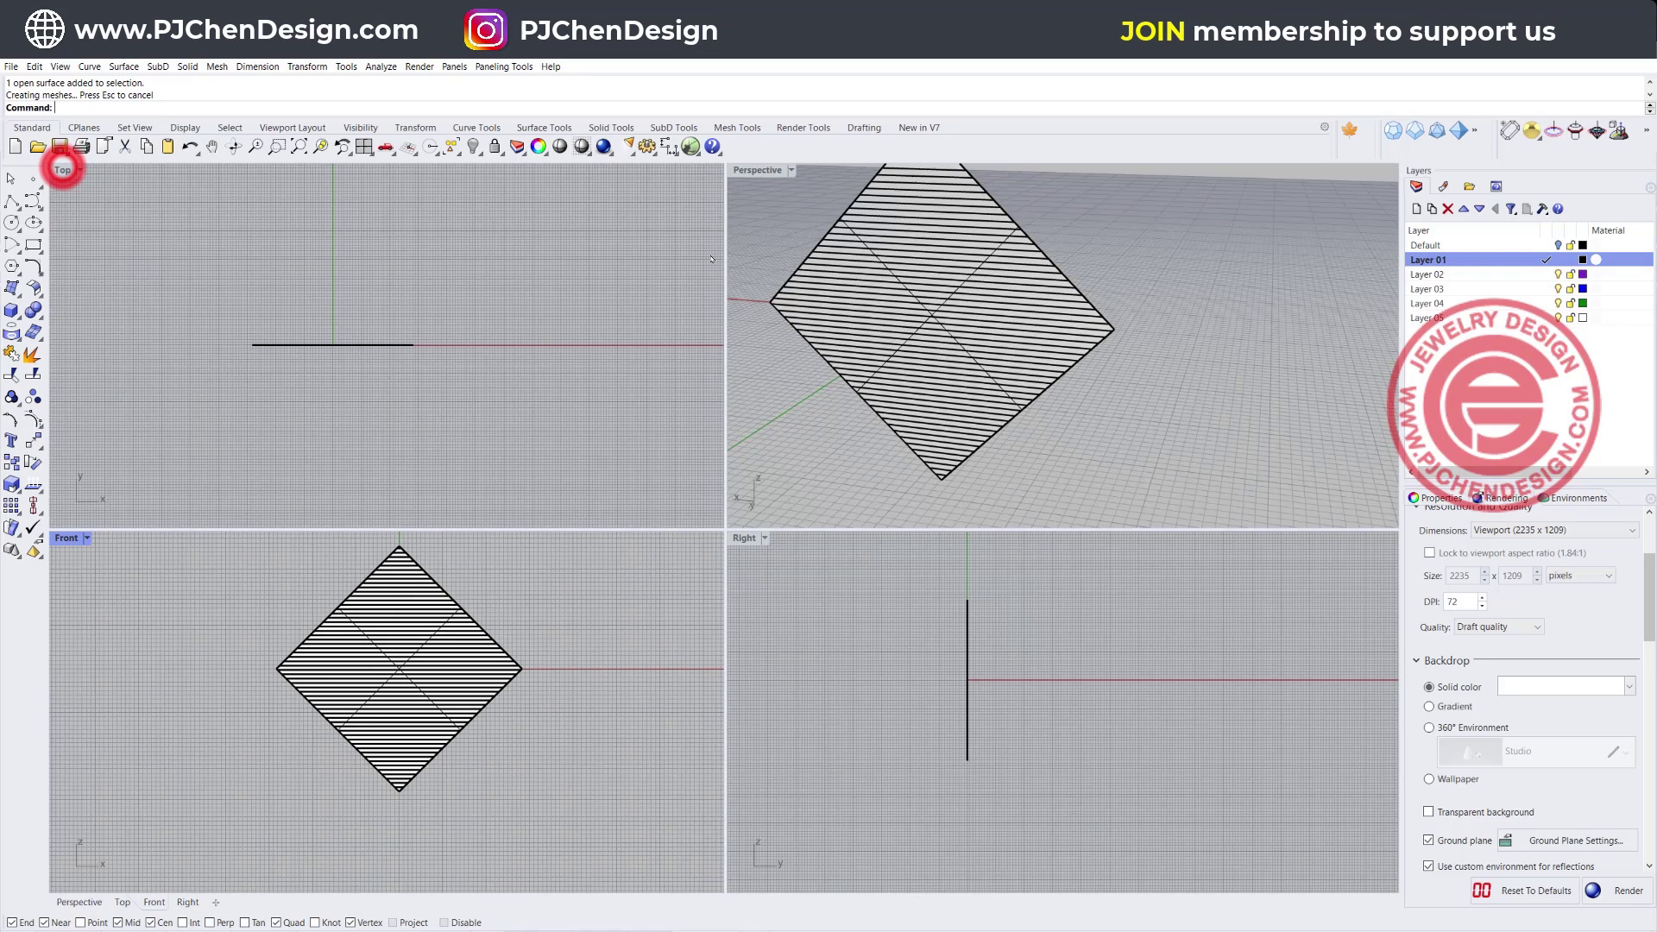
click(763, 170)
double_click(762, 170)
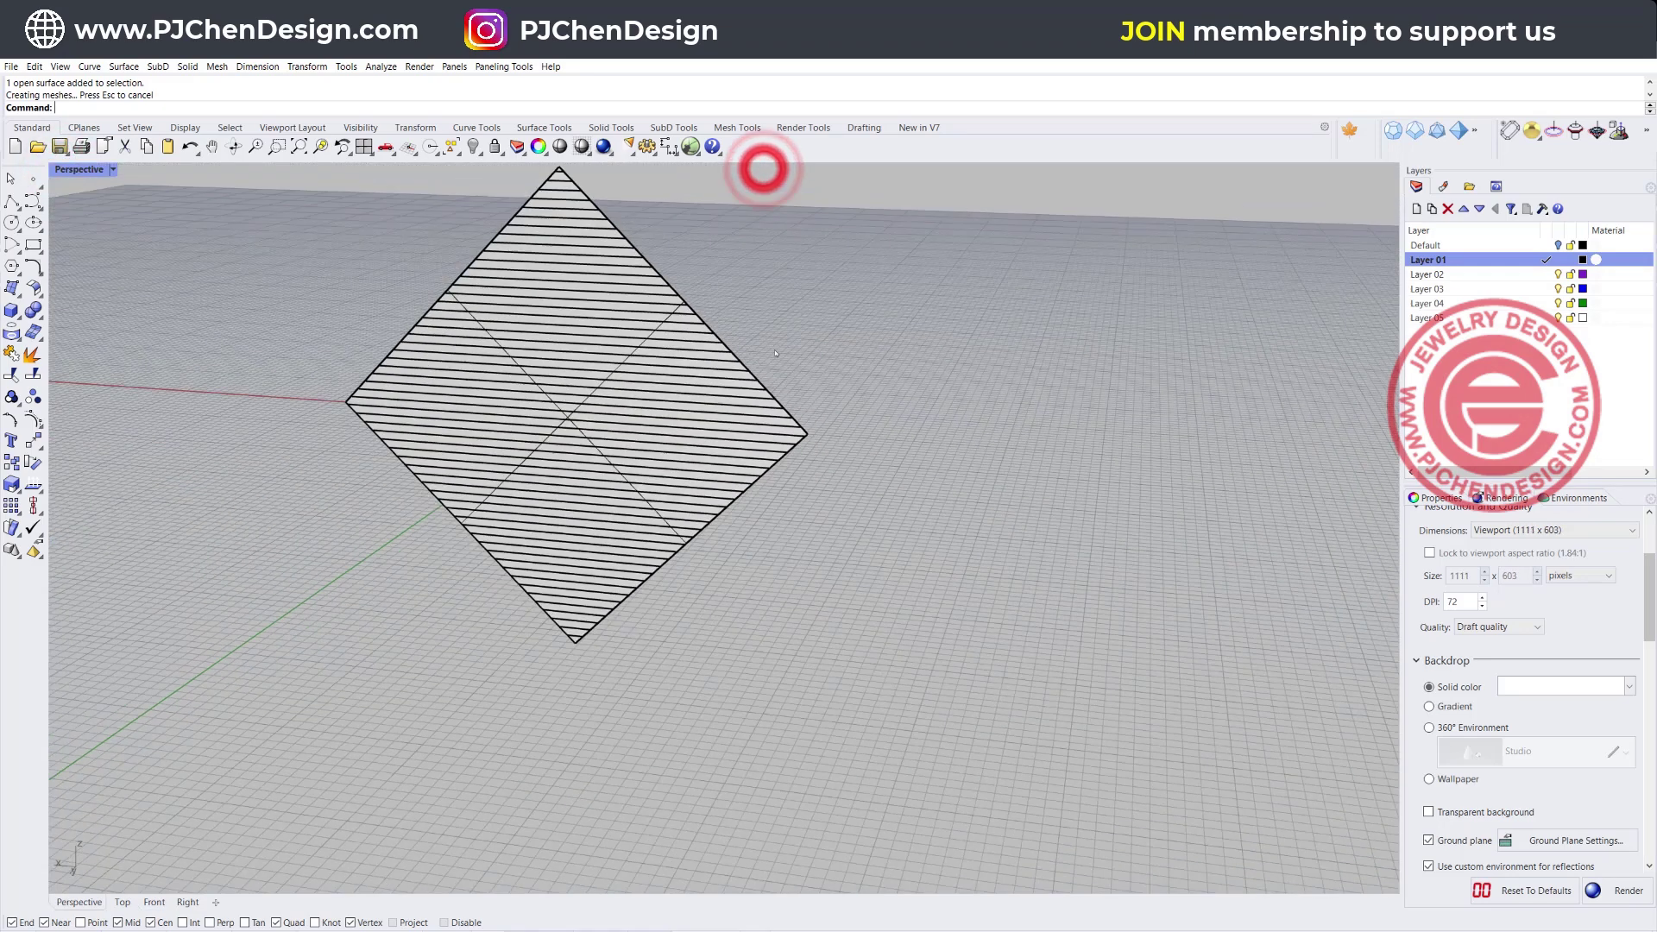
click(458, 153)
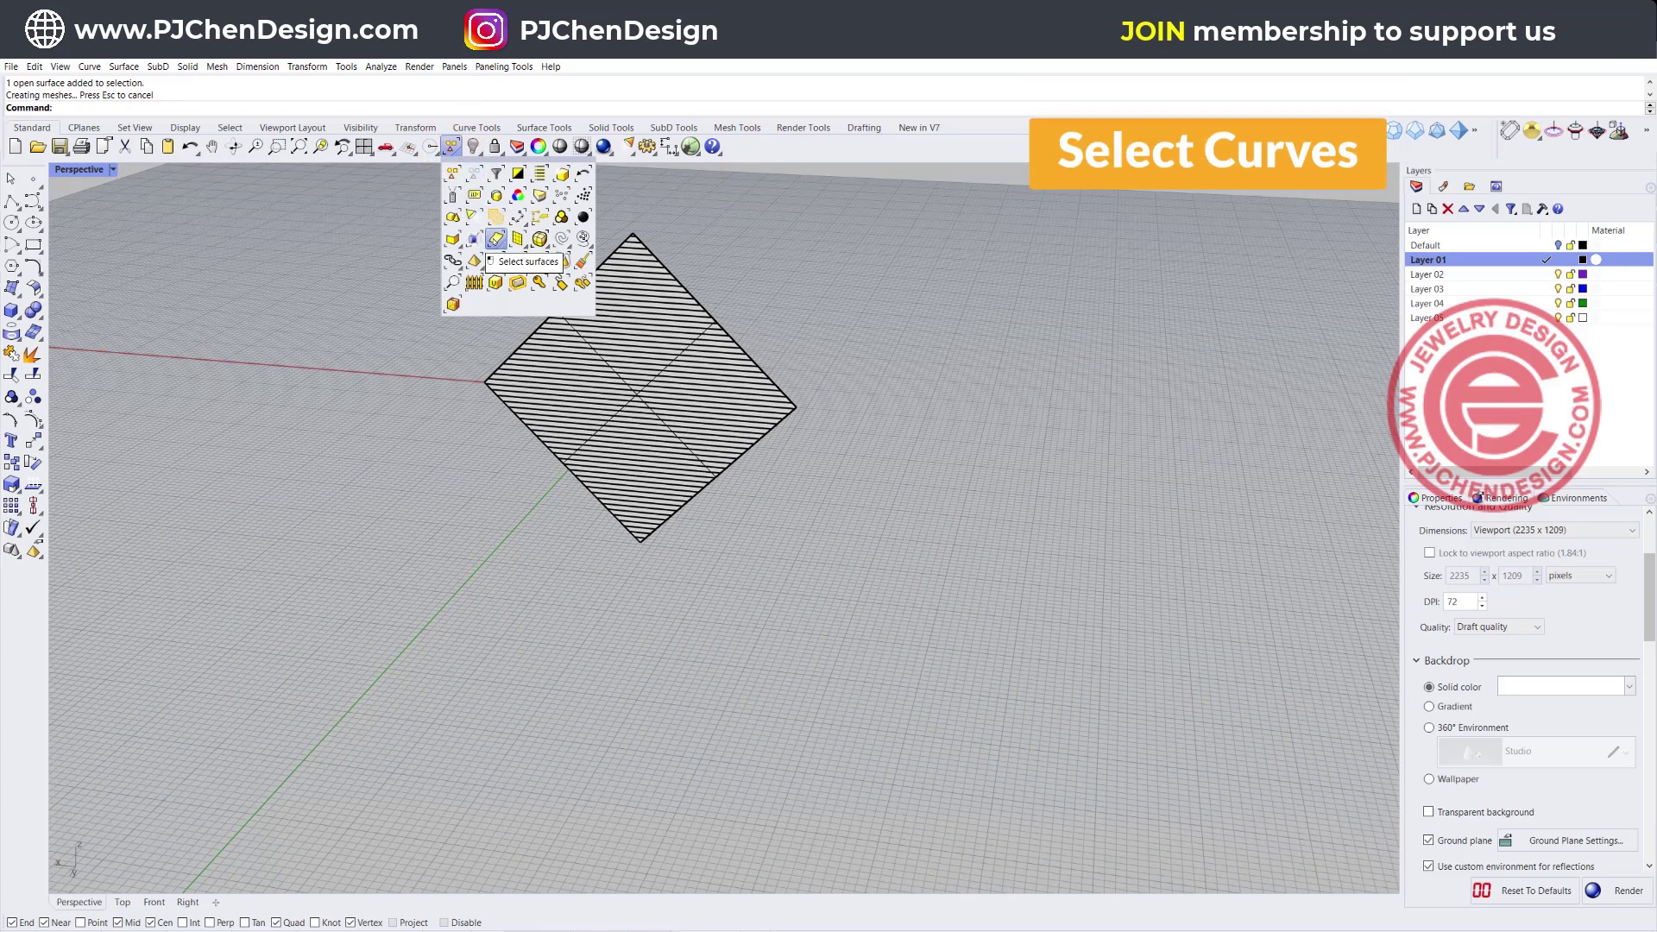
- Select and hide all curves, then window-select the 57 diamond strips
click(561, 244)
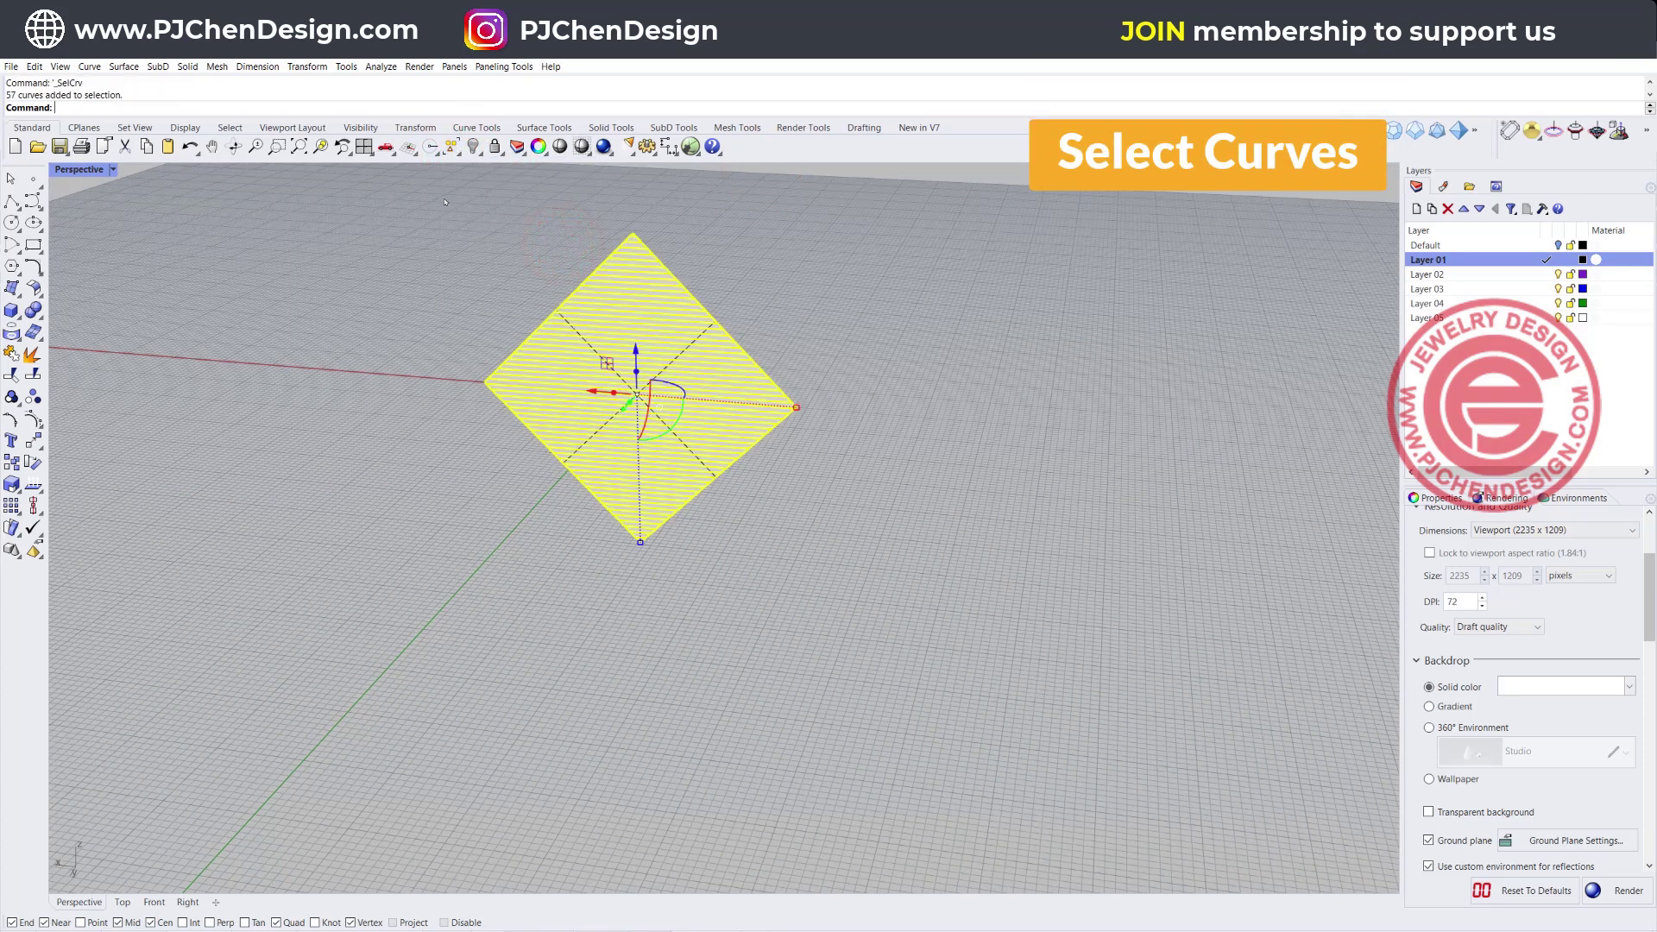
click(474, 145)
click(676, 426)
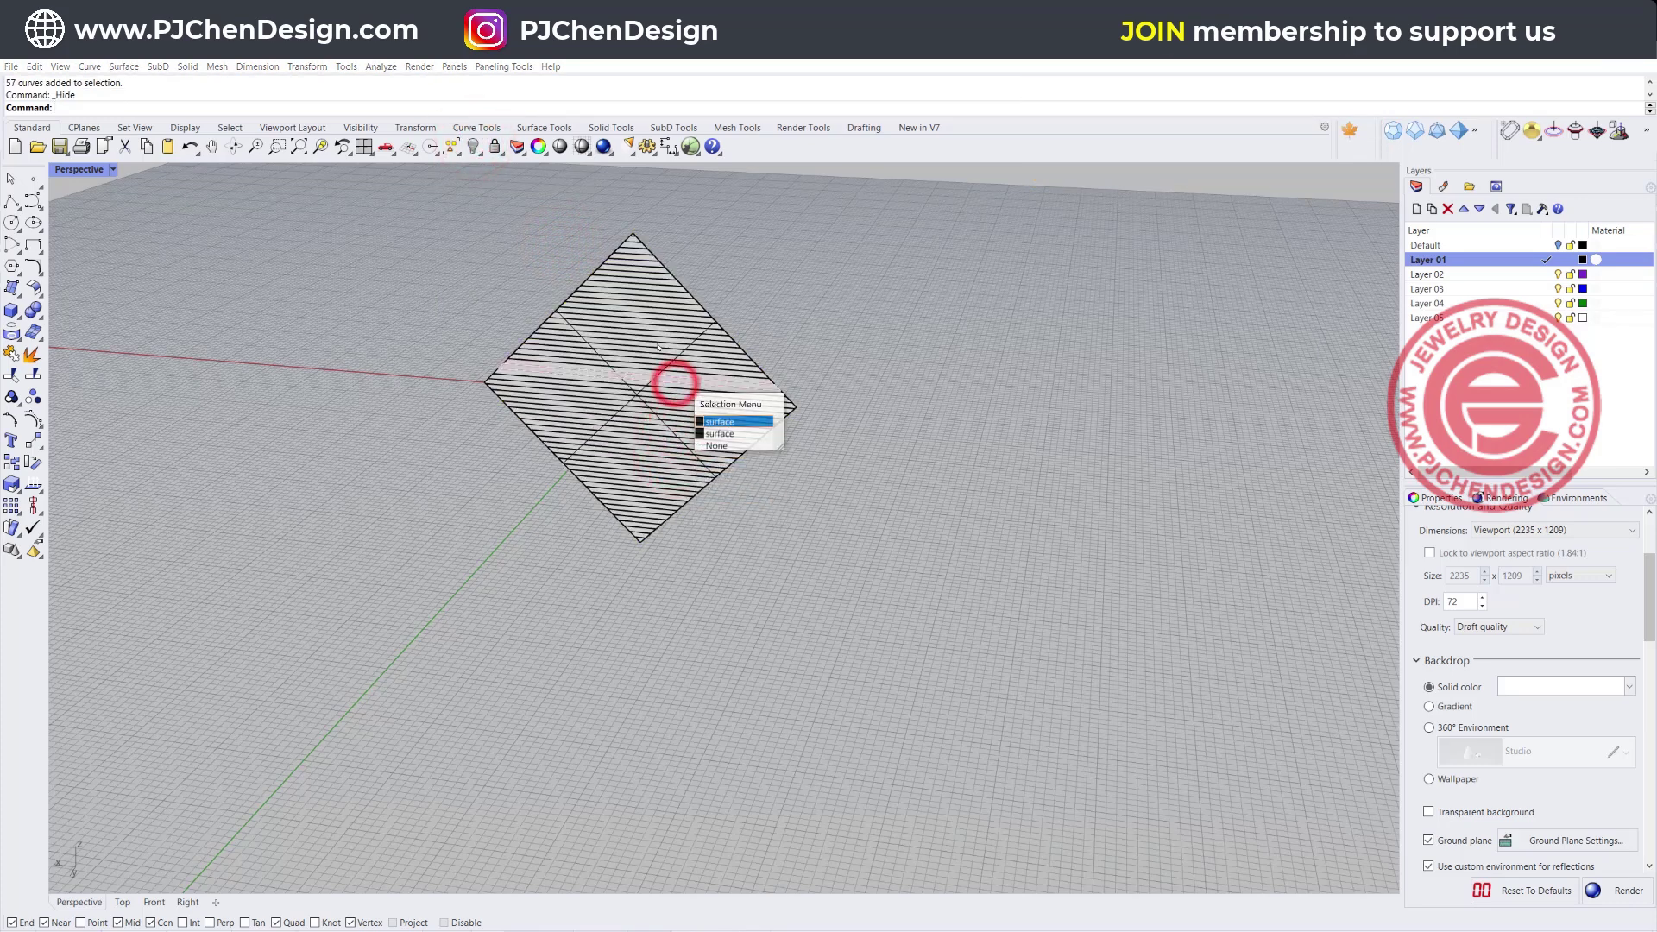
click(779, 587)
right_drag(789, 484, 738, 480)
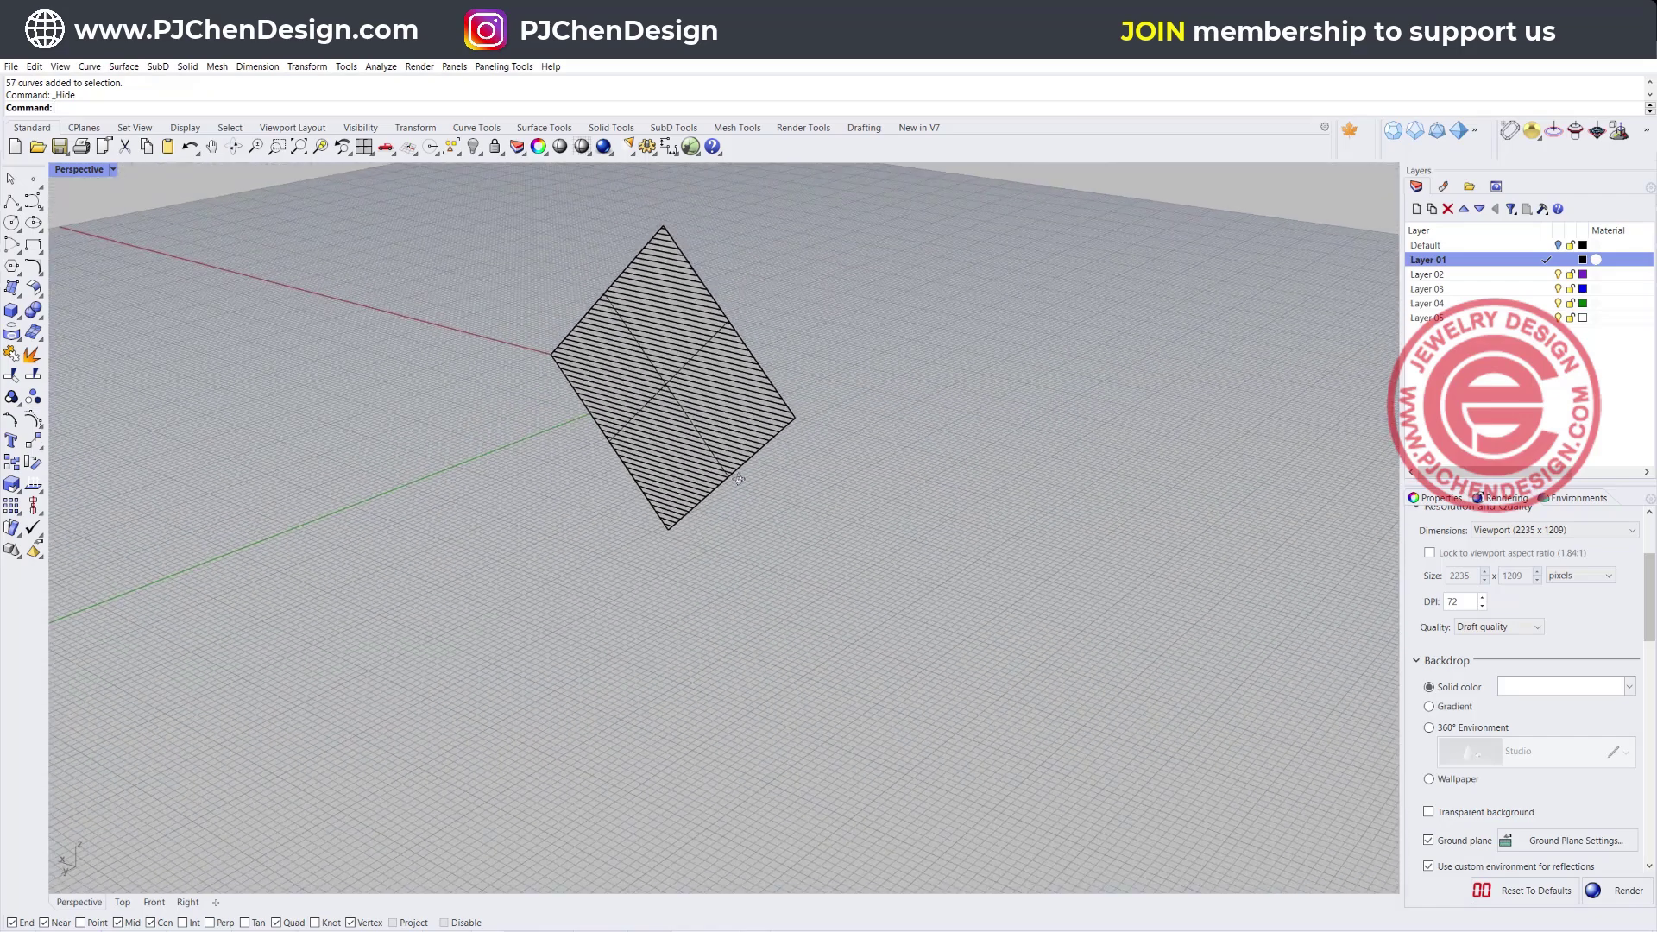
drag(463, 204, 565, 274)
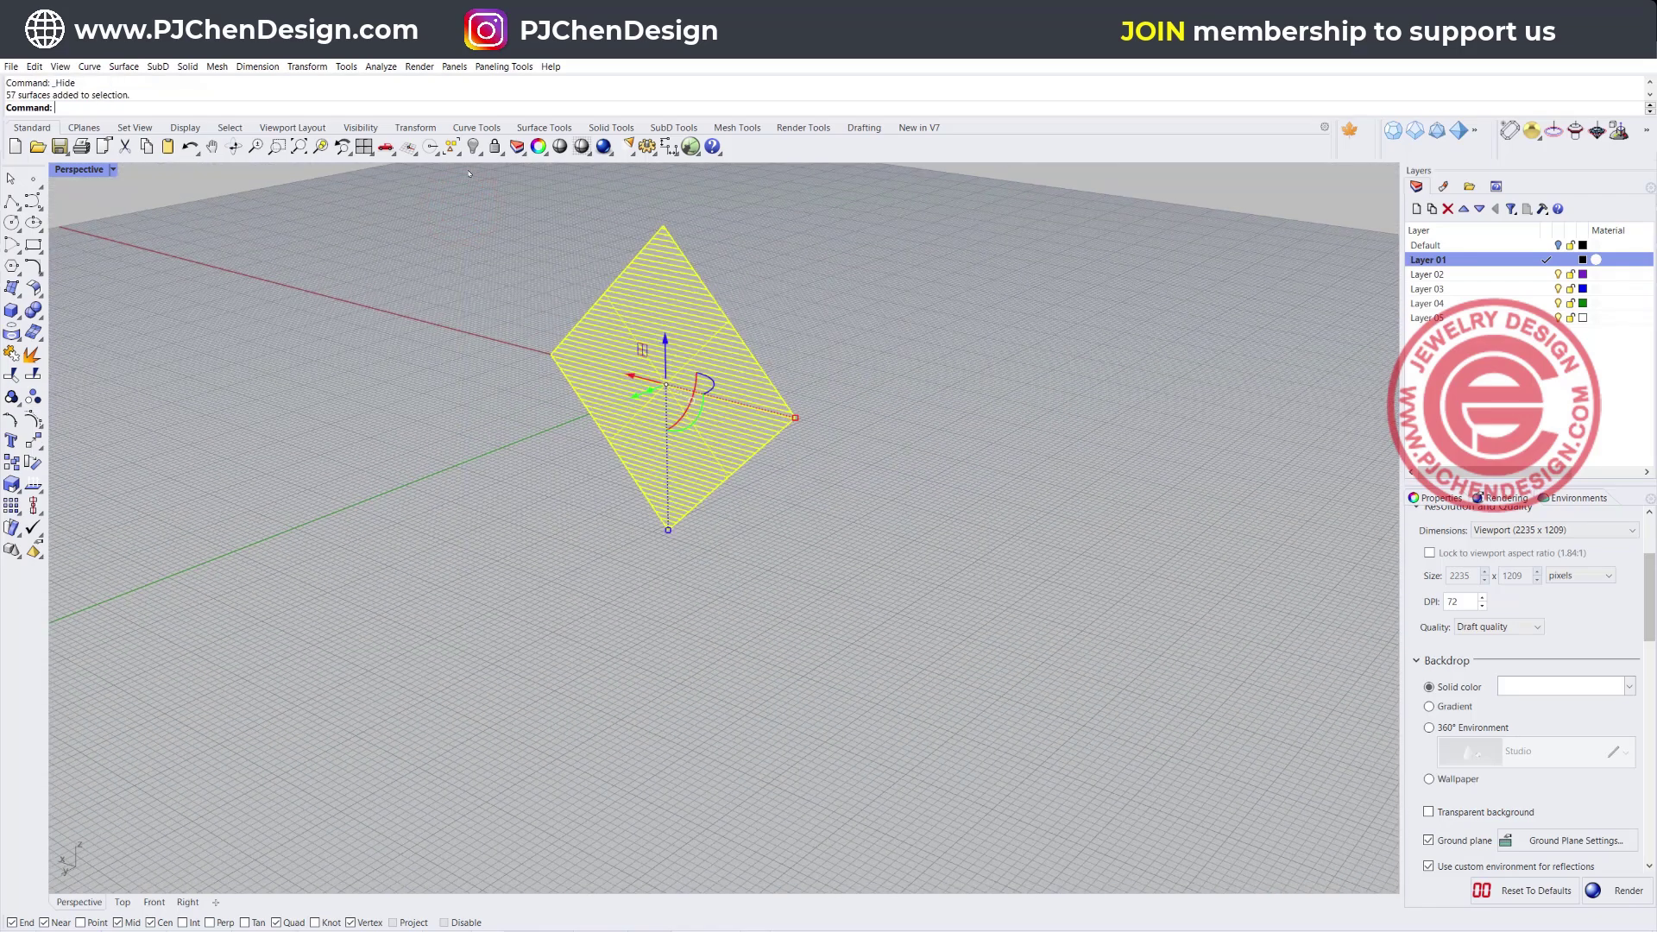
- Extrude the strips straight as solids, 0.5 to both sides
click(187, 66)
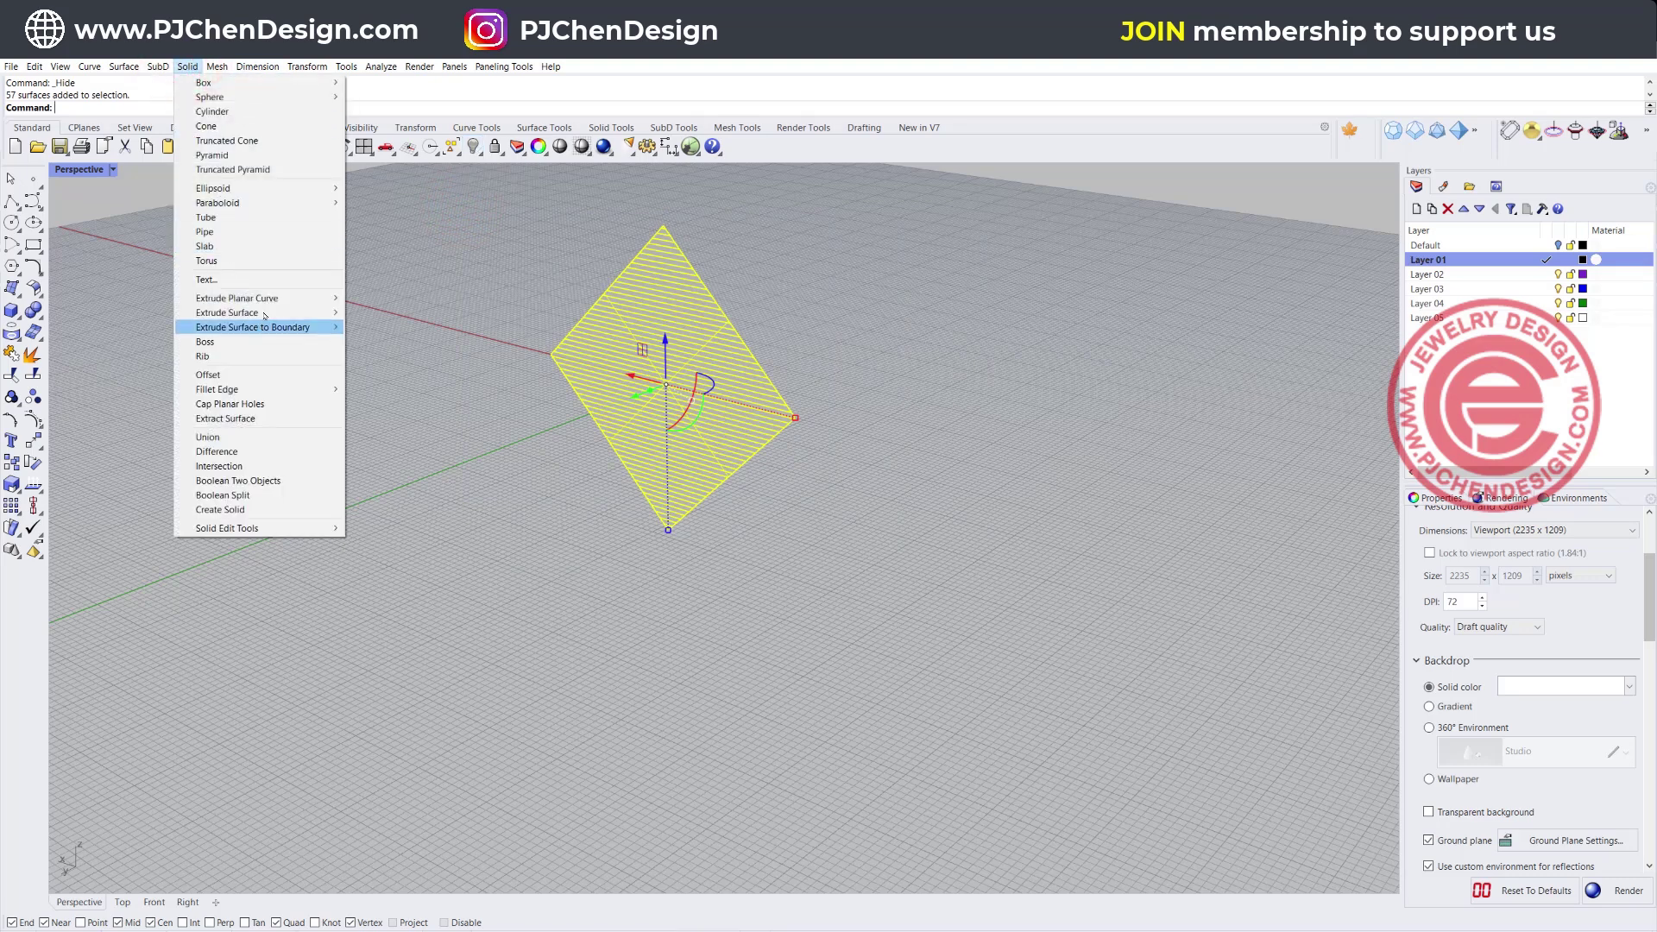
mouse_move(274, 313)
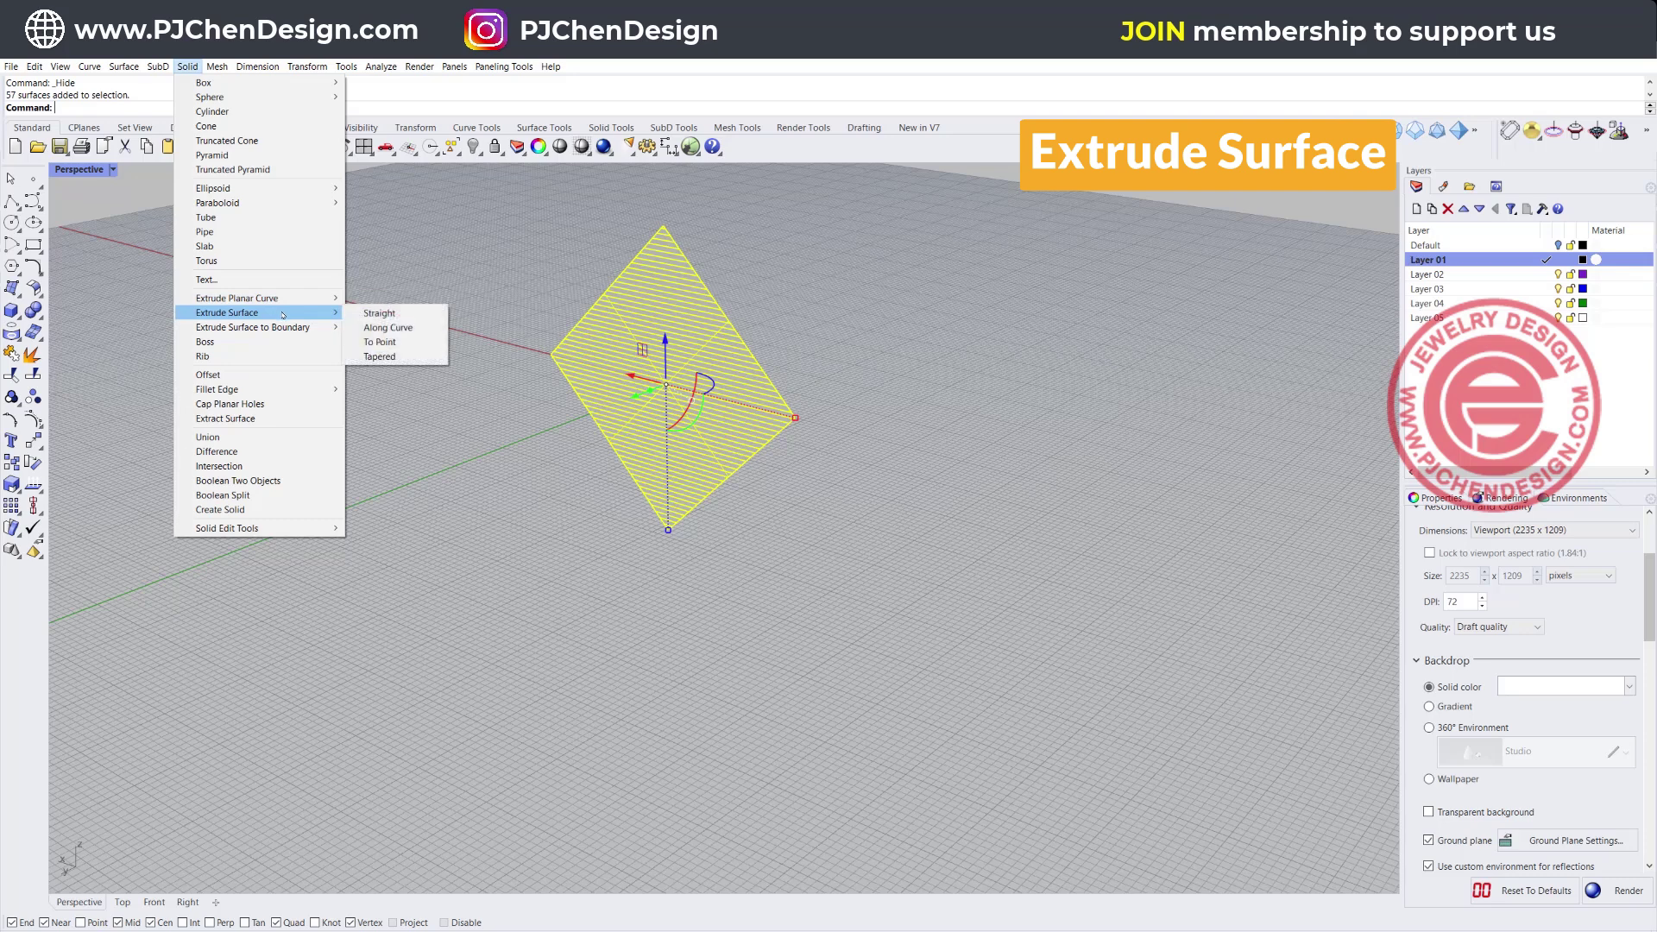
click(373, 313)
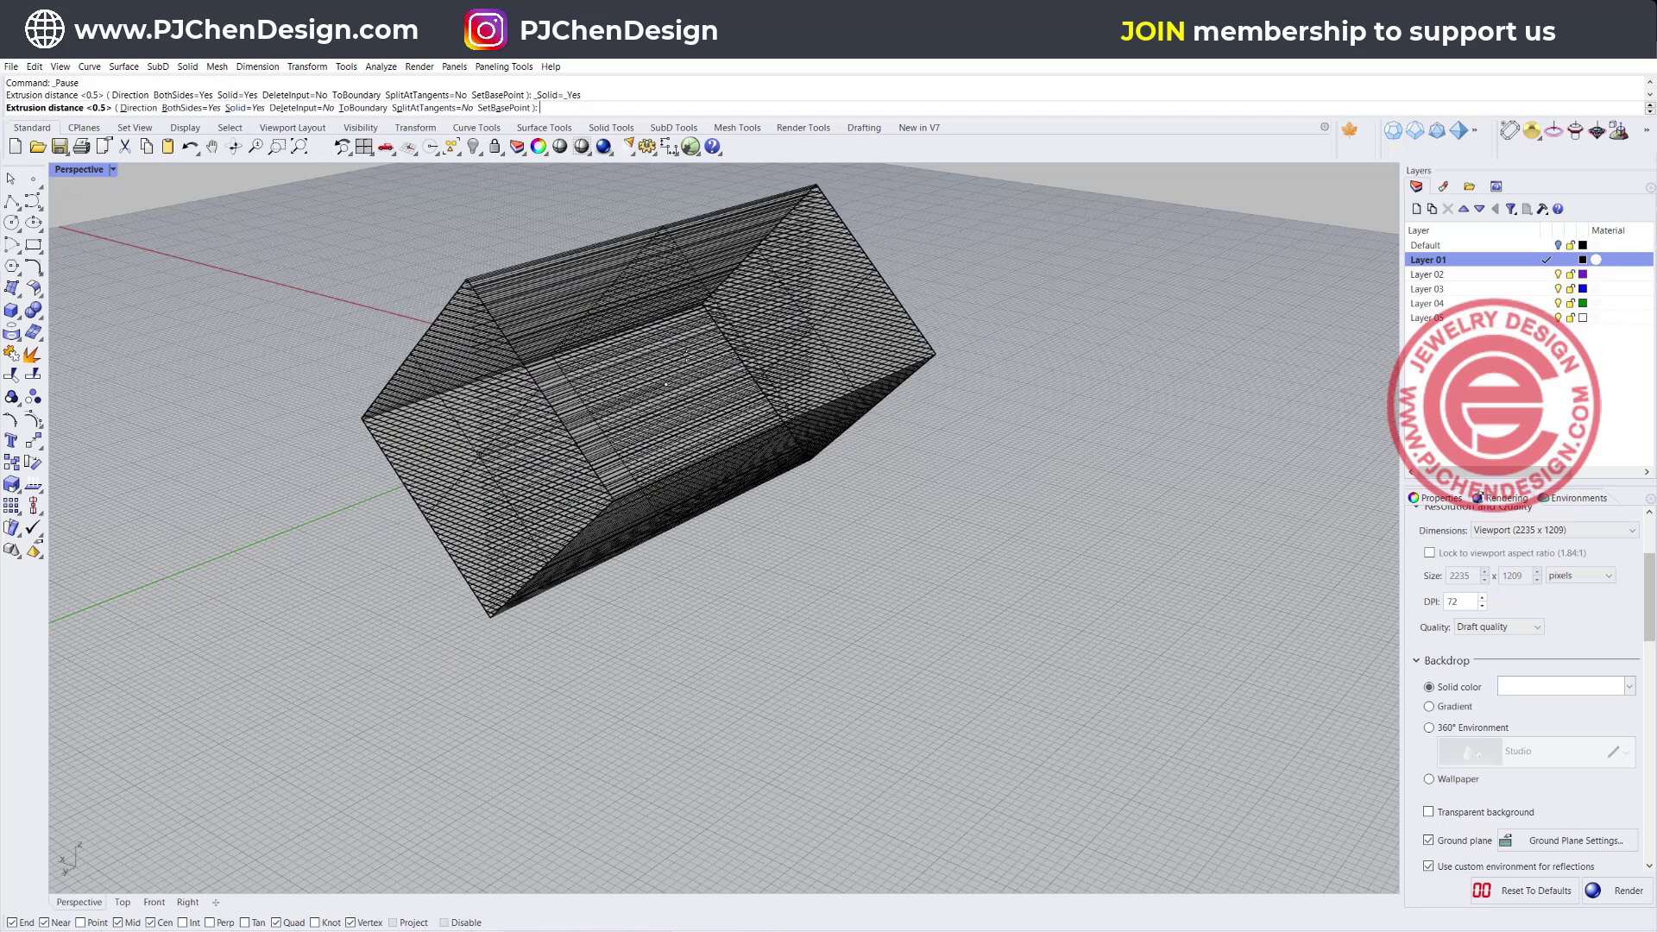
key(Return)
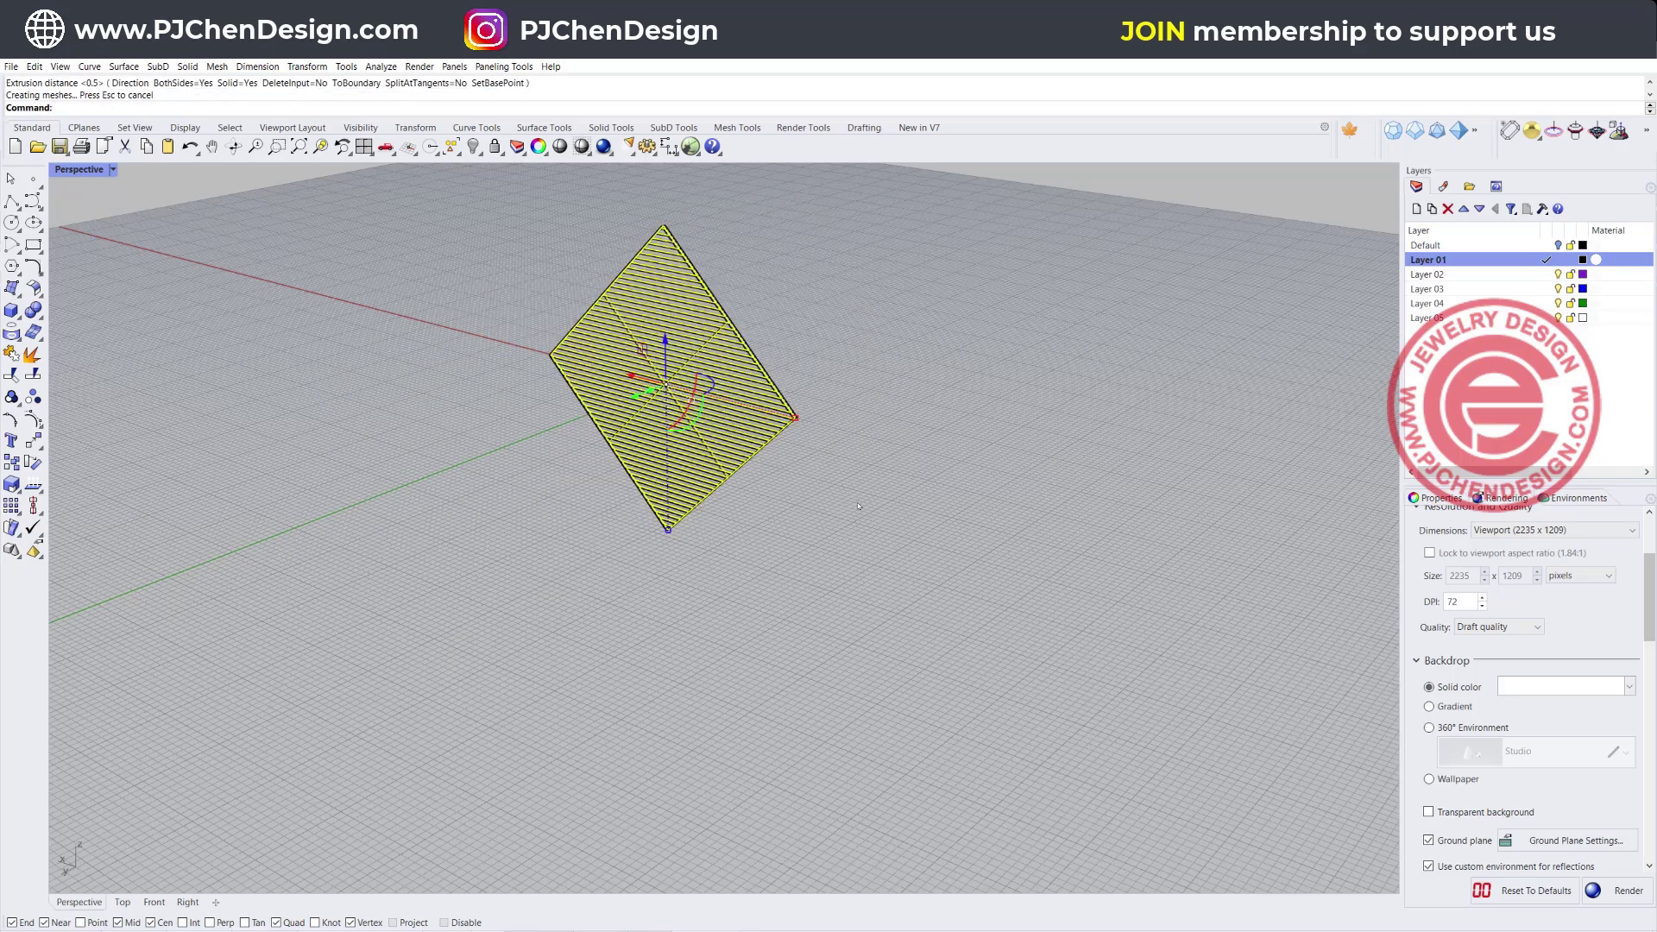
- Orbit to look down on the diamond and start Fillet Edges with a 0.2 radius
click(847, 485)
scroll(847, 484, up, 5)
mouse_move(847, 484)
right_down()
mouse_move(983, 477)
mouse_move(858, 466)
right_up()
scroll(859, 466, down, 2)
mouse_move(717, 438)
right_down()
mouse_move(702, 461)
mouse_move(670, 422)
mouse_move(695, 362)
right_up()
scroll(671, 421, up, 2)
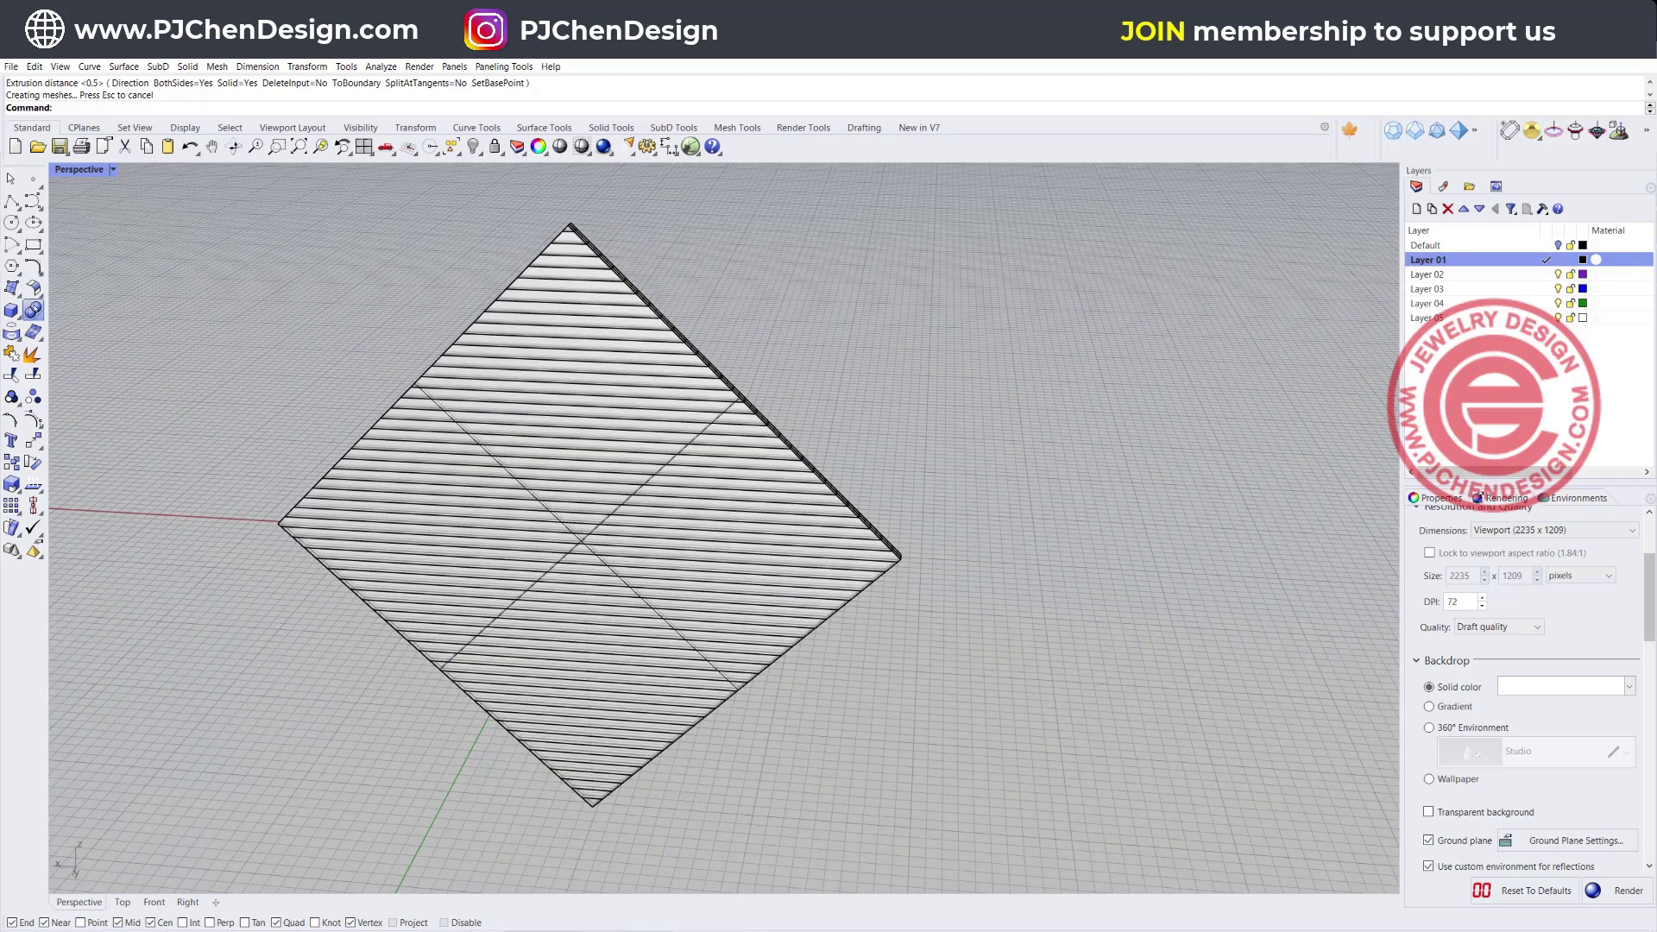
click(32, 297)
click(164, 337)
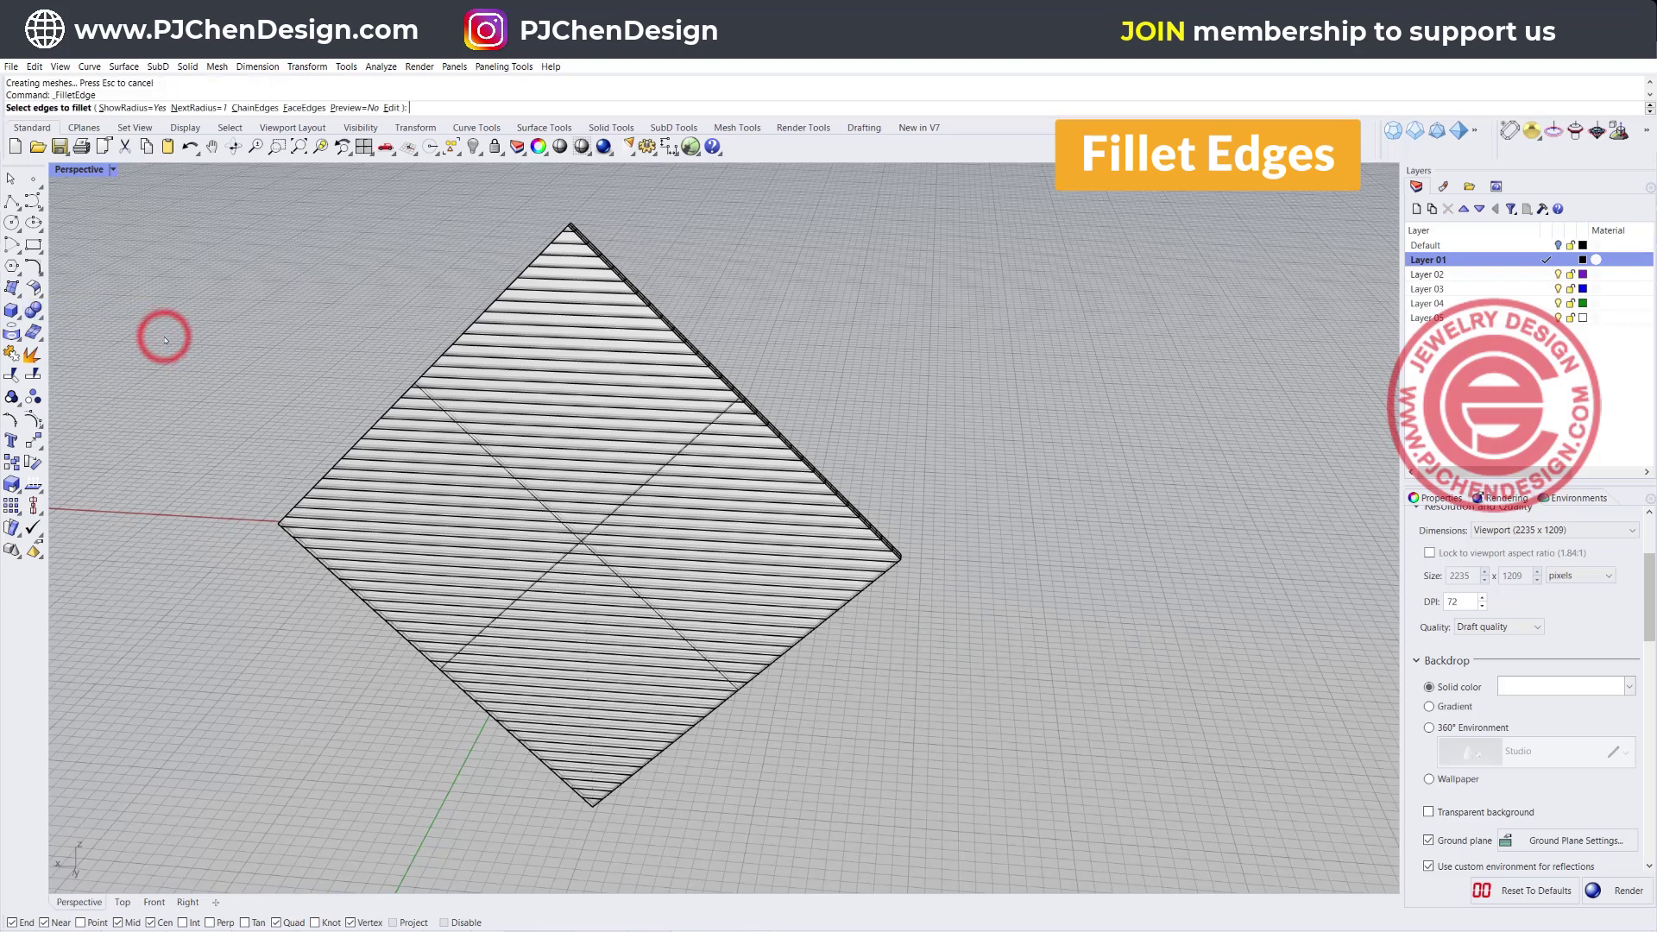
click(198, 108)
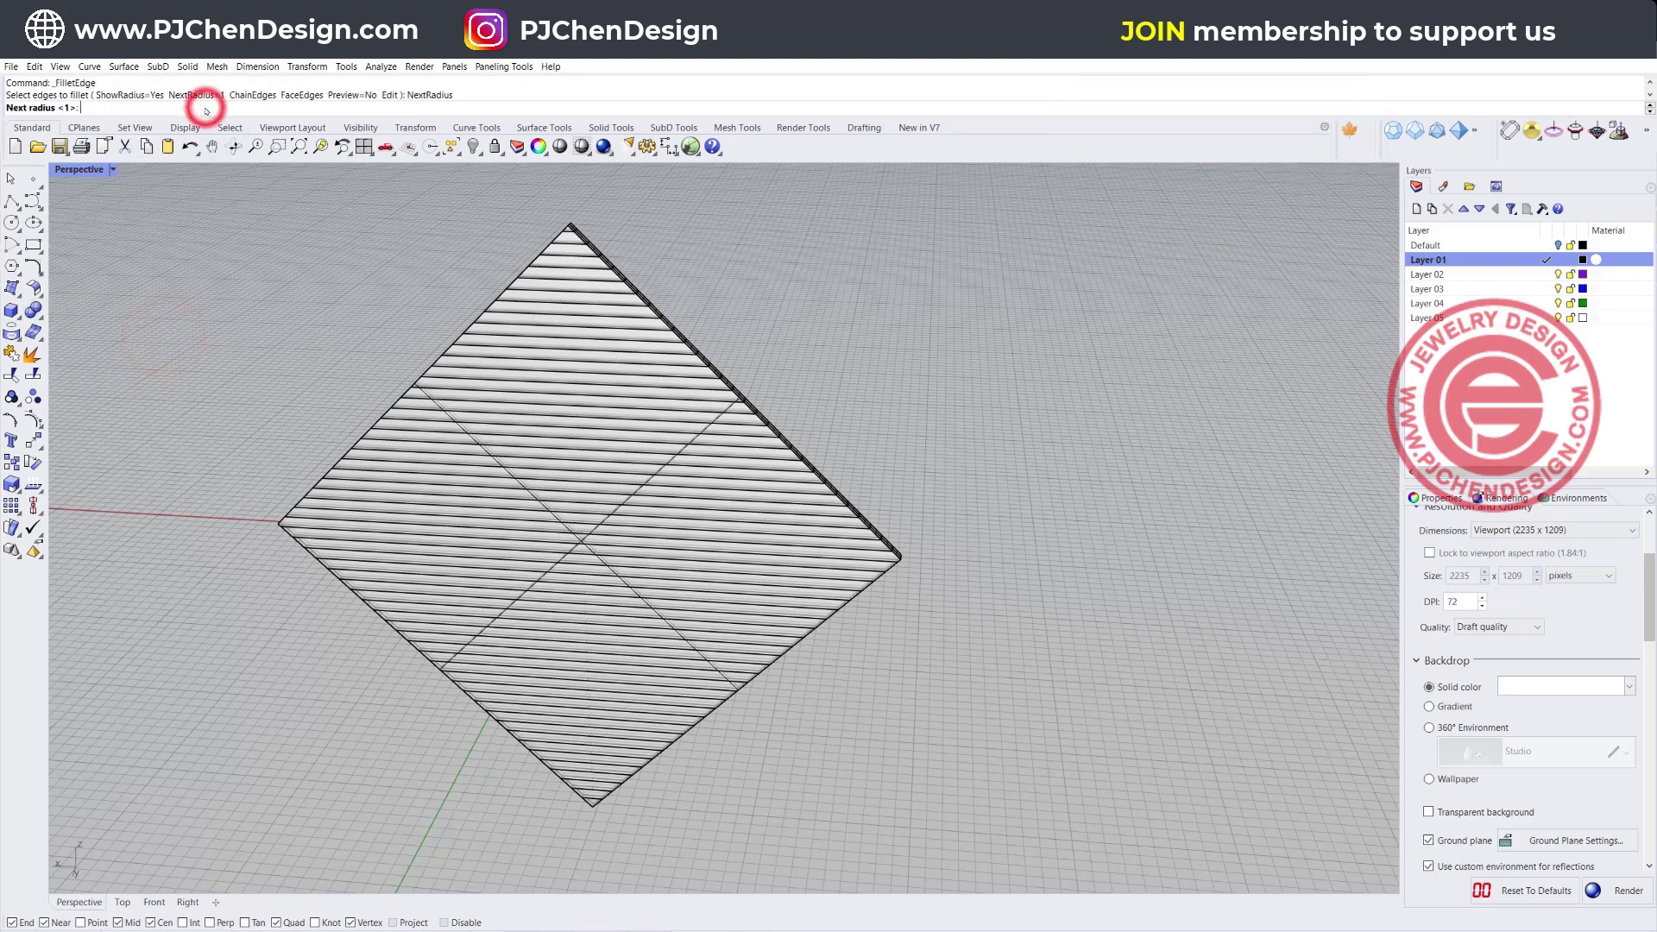
text(0.2)
key(Return)
- Window-select all edges of the bars and apply the 0.2 fillet
scroll(345, 302, down, 3)
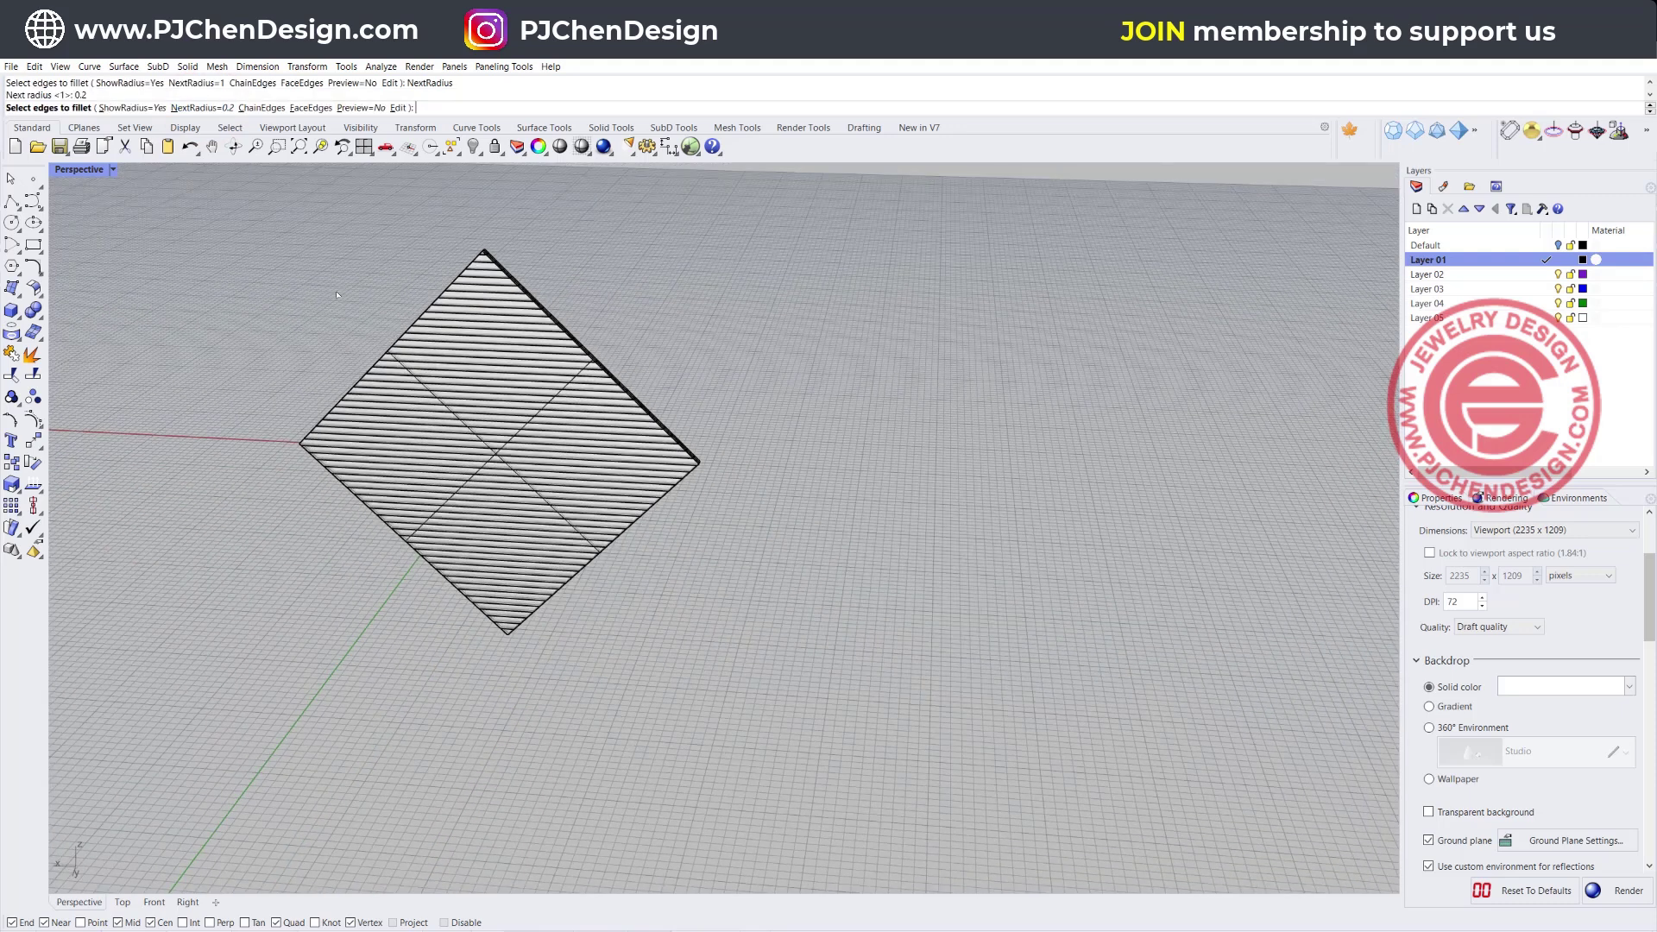
right_drag(345, 302, 233, 226)
drag(233, 226, 747, 628)
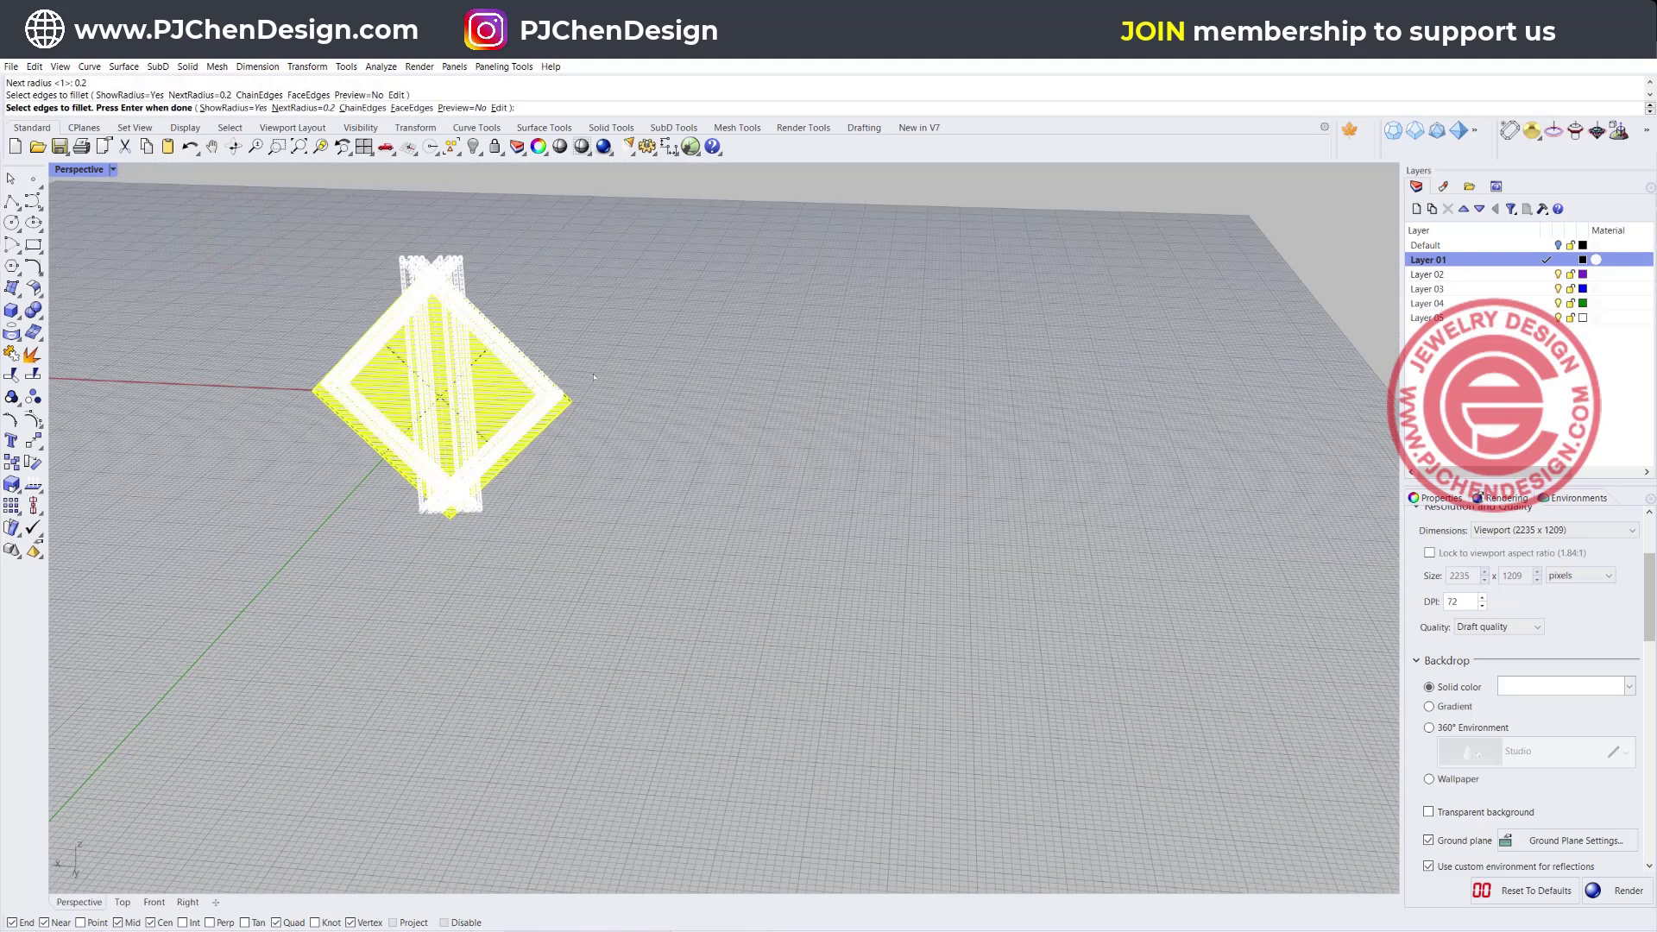
key(Return)
key(Return)
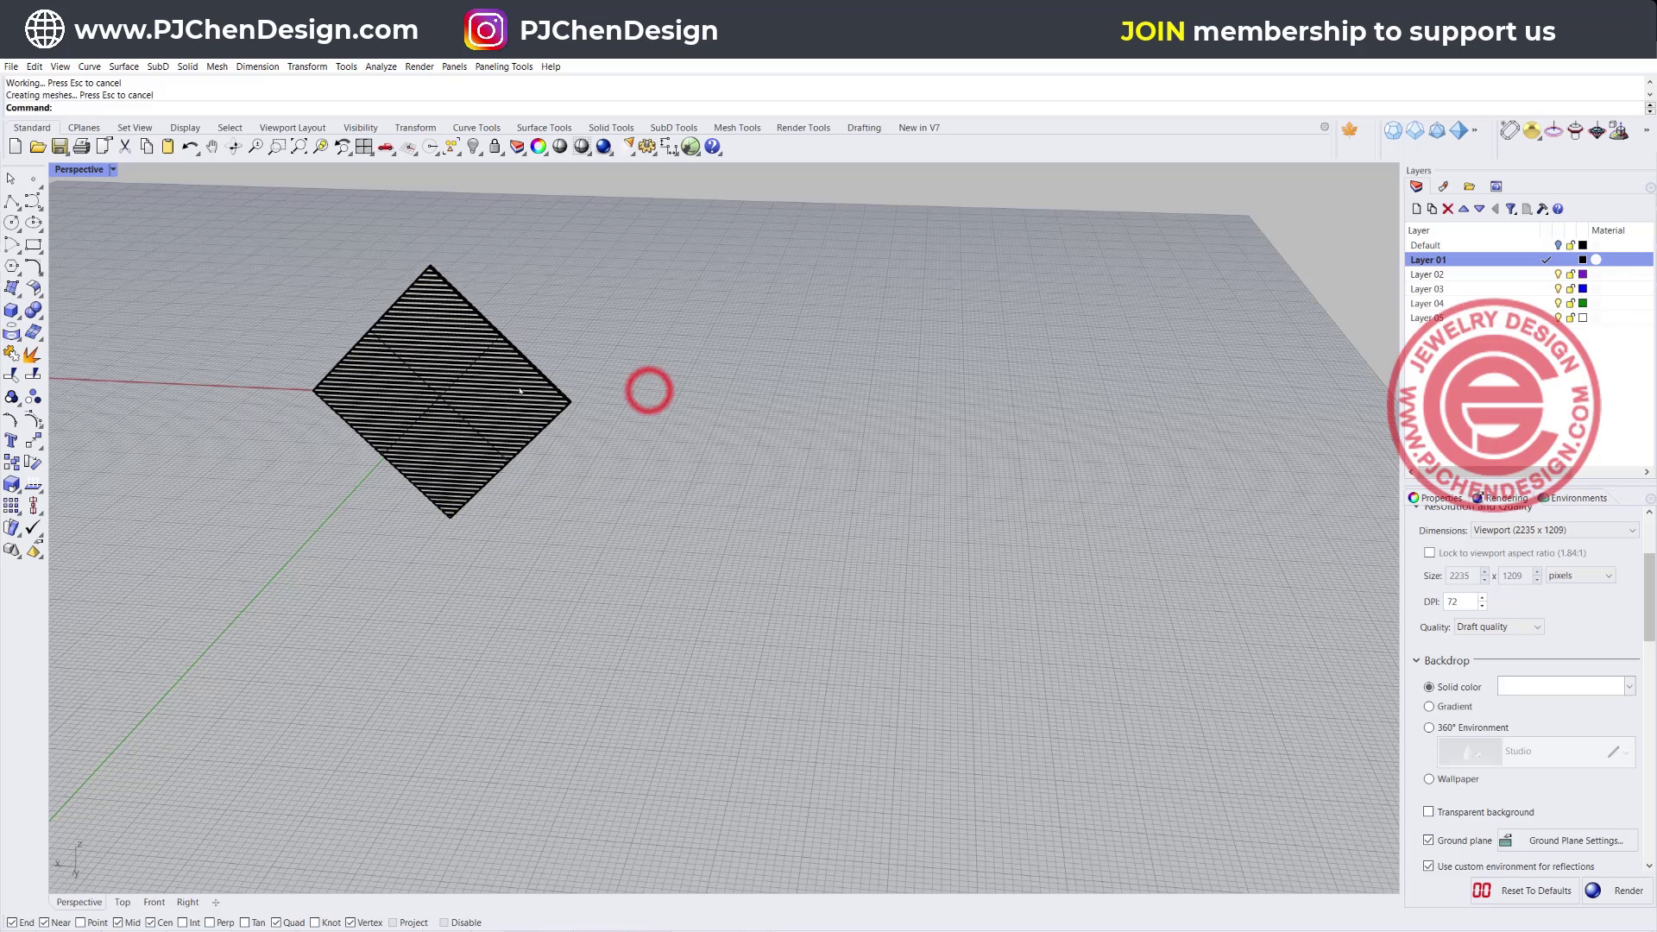
- Switch the Perspective view to Rendered and orbit to see the rounded bars edge-on
right_drag(519, 391, 134, 175)
click(114, 170)
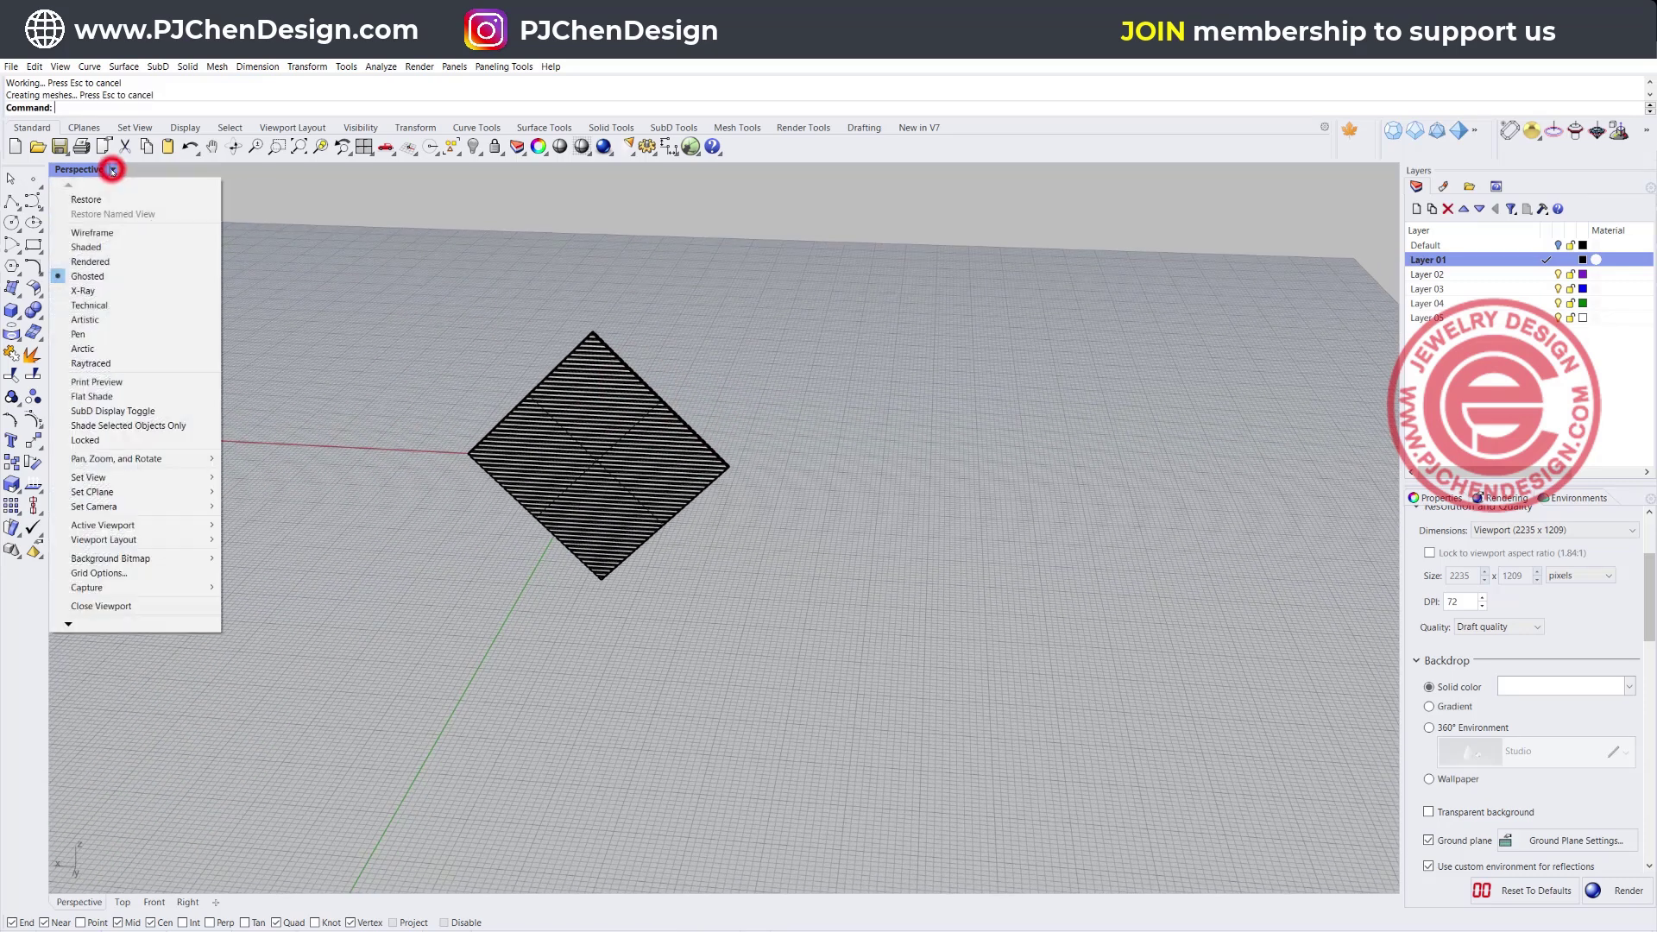
click(93, 261)
scroll(615, 483, up, 5)
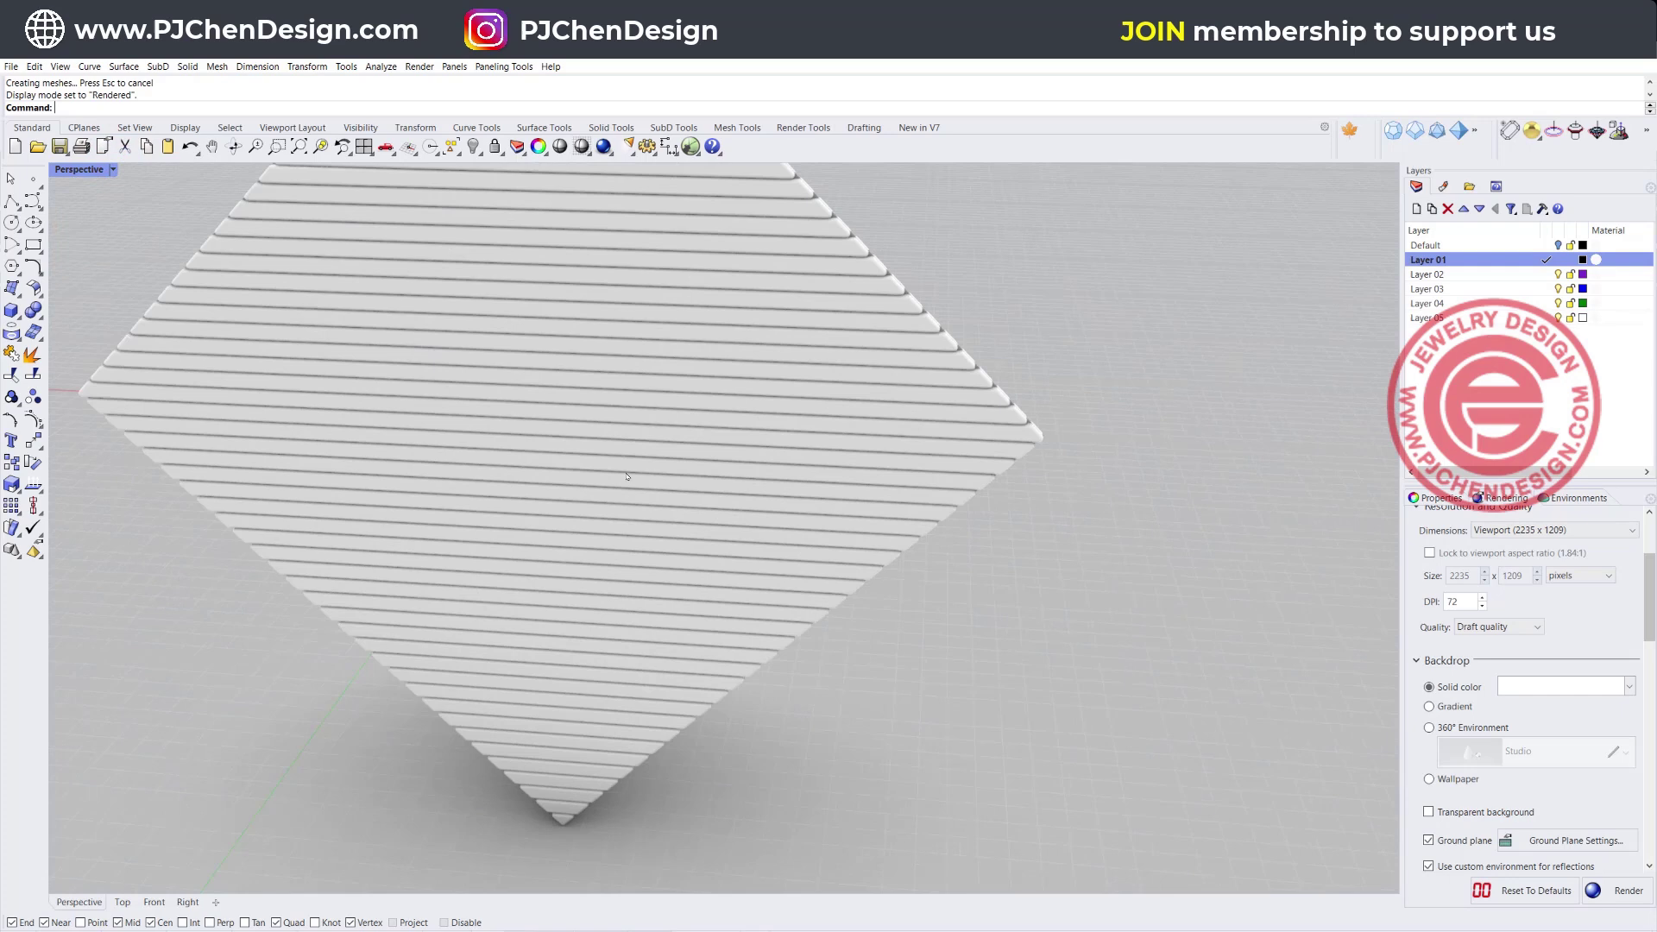
right_drag(659, 493, 743, 489)
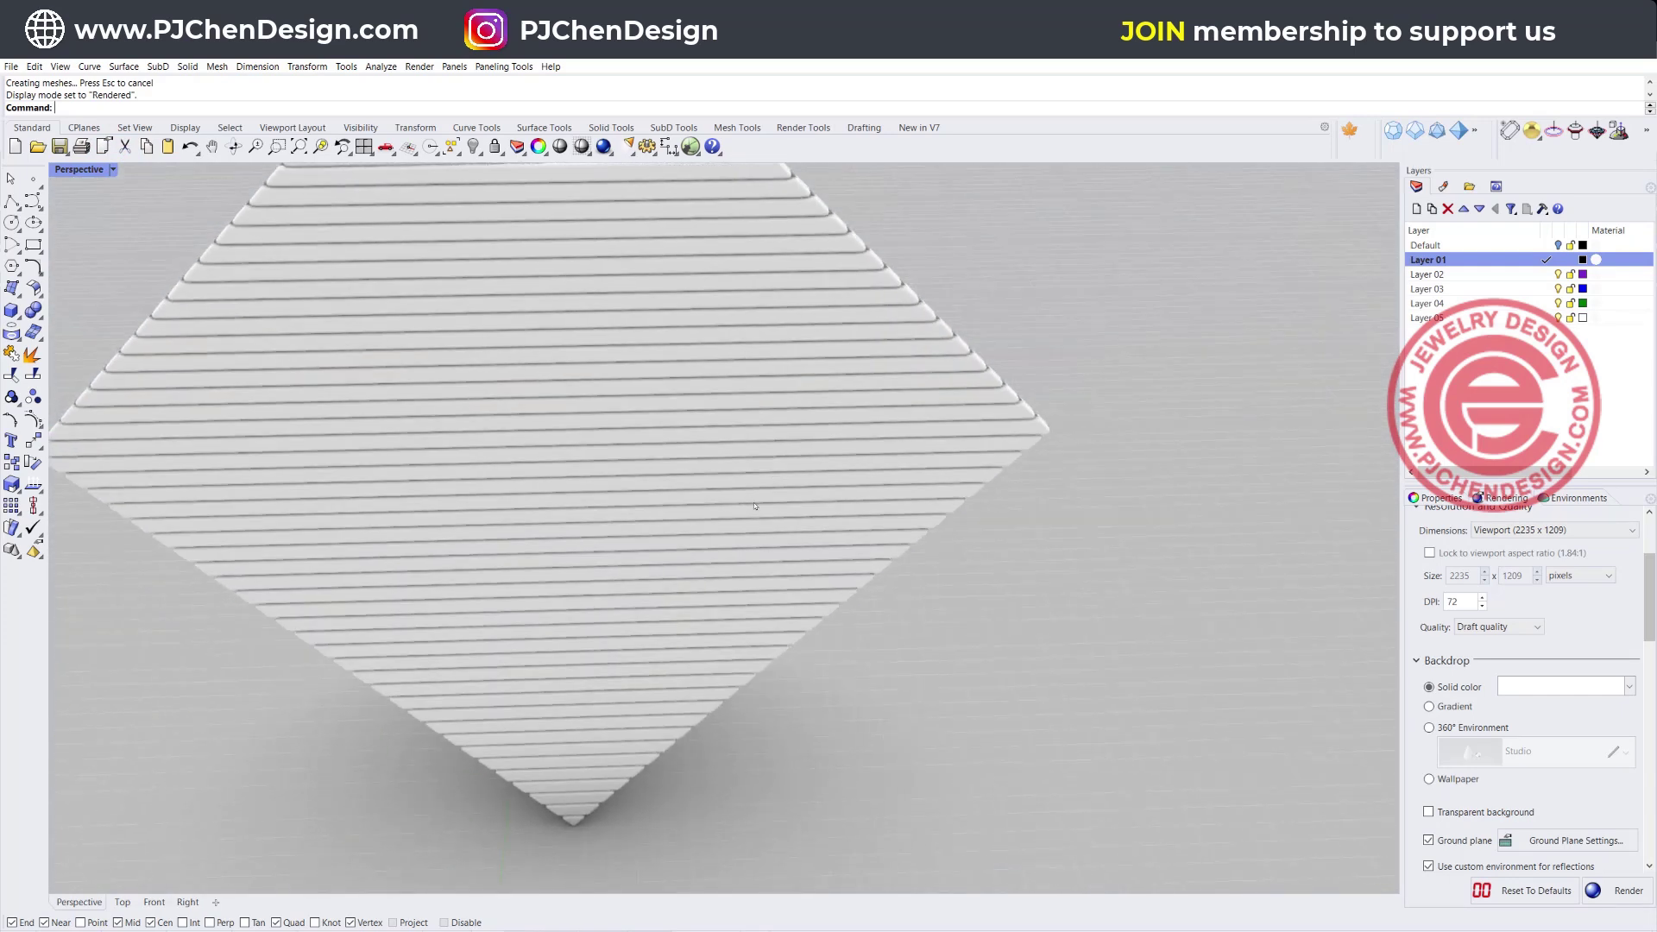
scroll(744, 489, down, 3)
right_drag(676, 446, 618, 274)
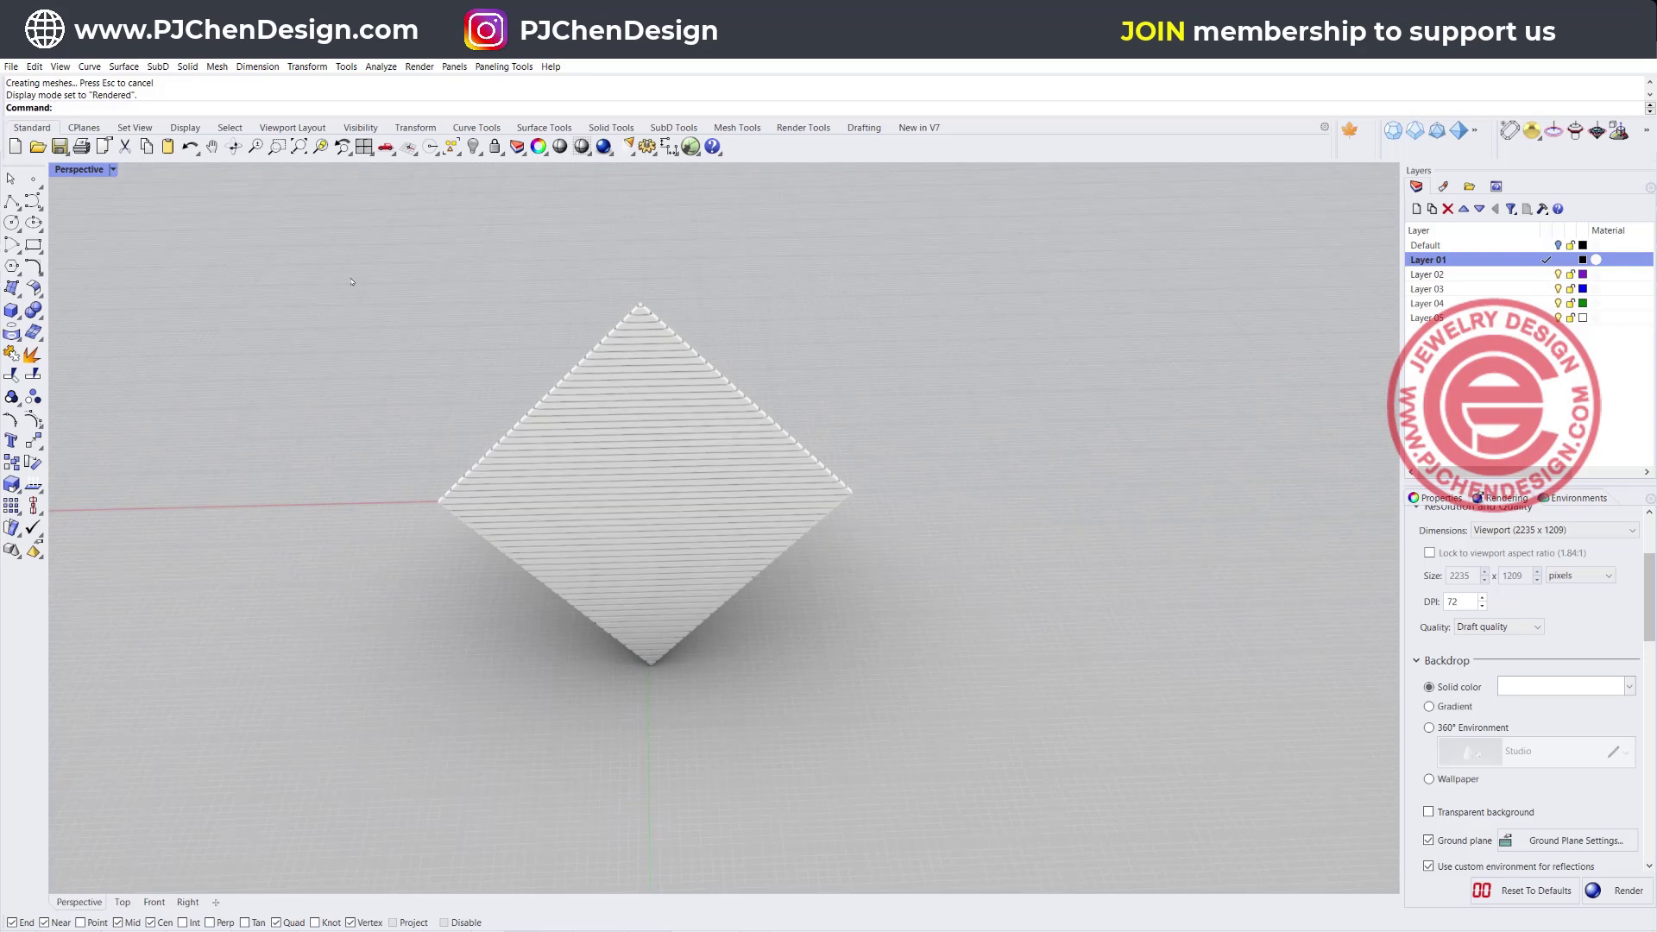
- Back in four views, show the curves again, then hide all except the diamond outline
double_click(92, 170)
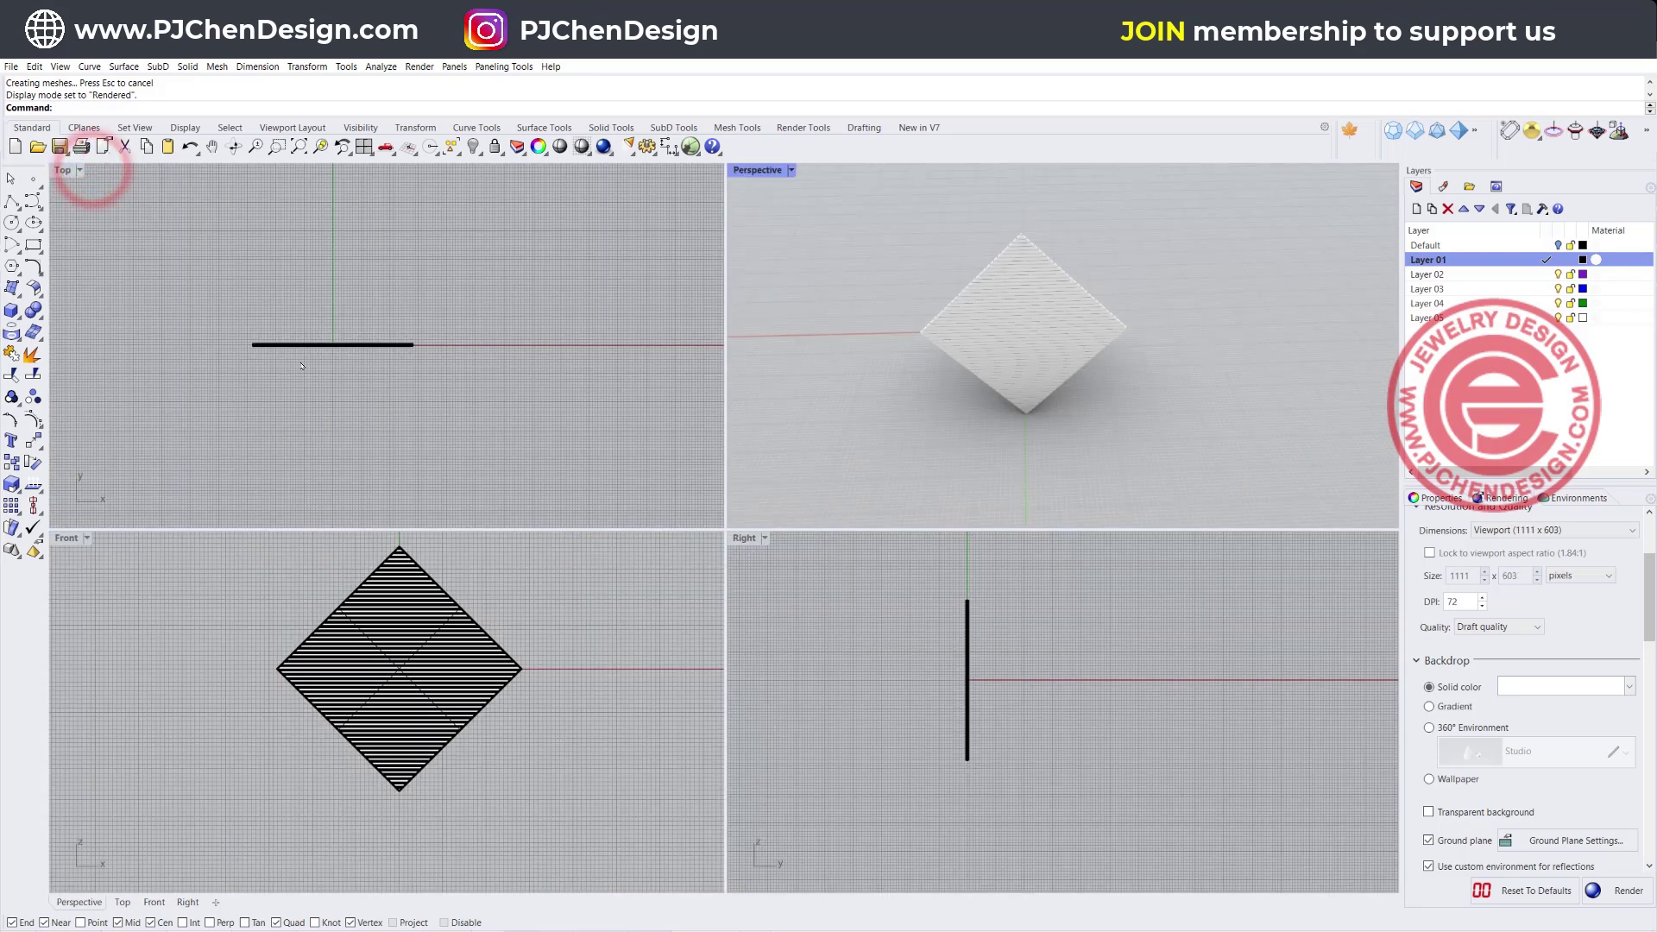
scroll(337, 345, up, 4)
scroll(326, 358, up, 2)
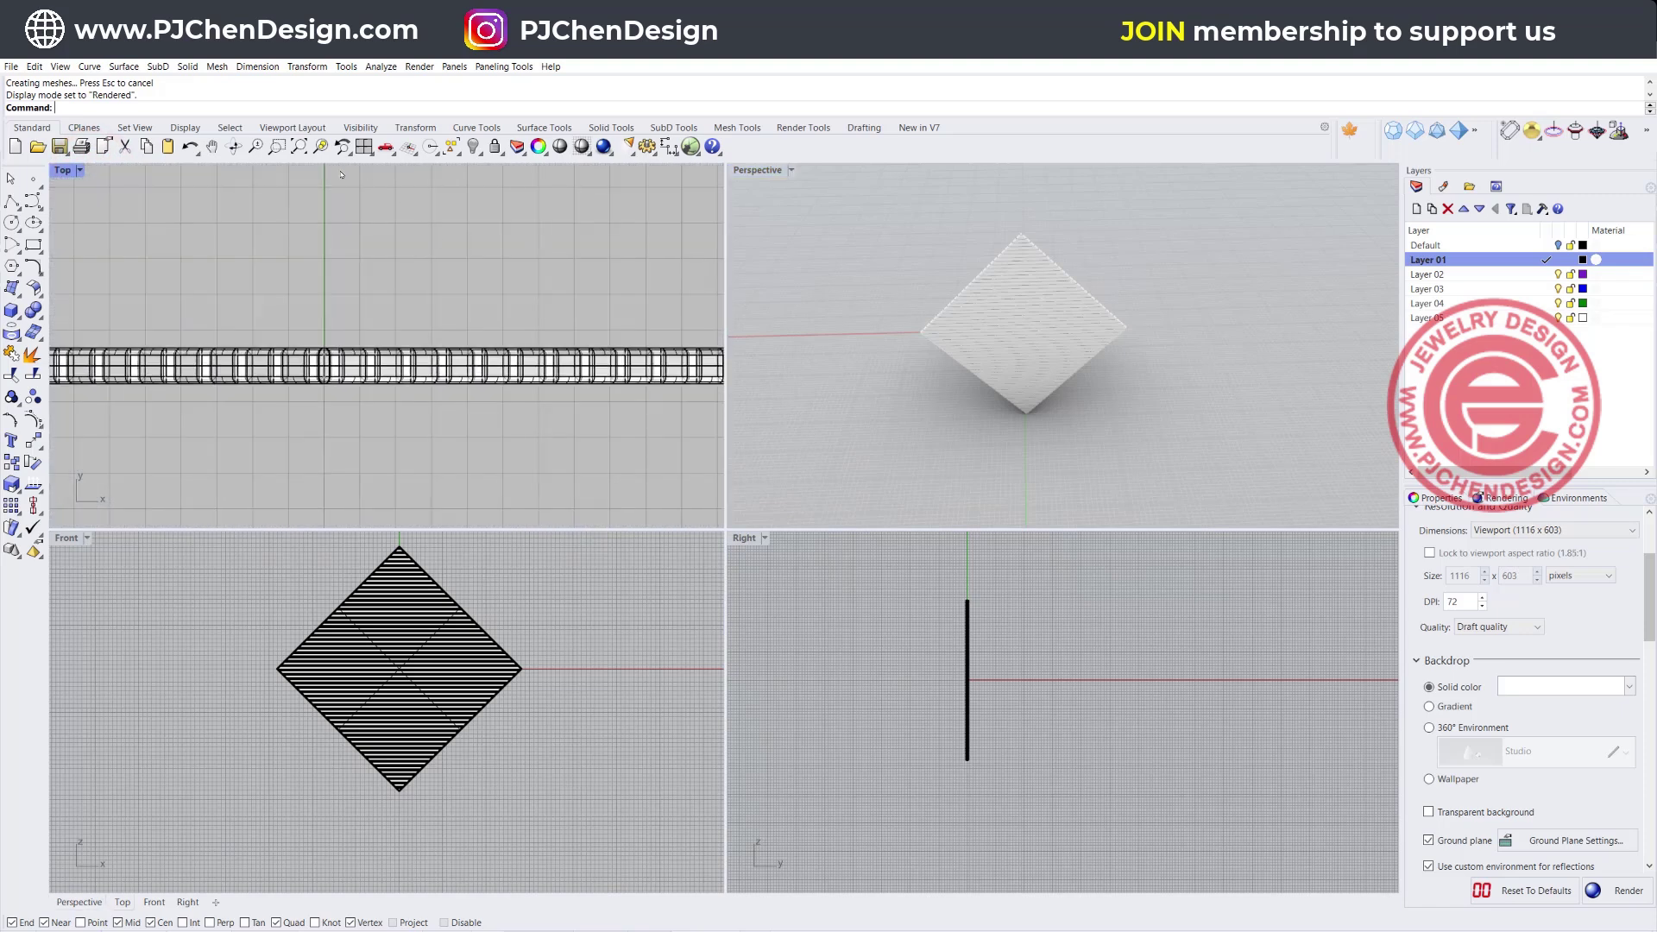
click(473, 147)
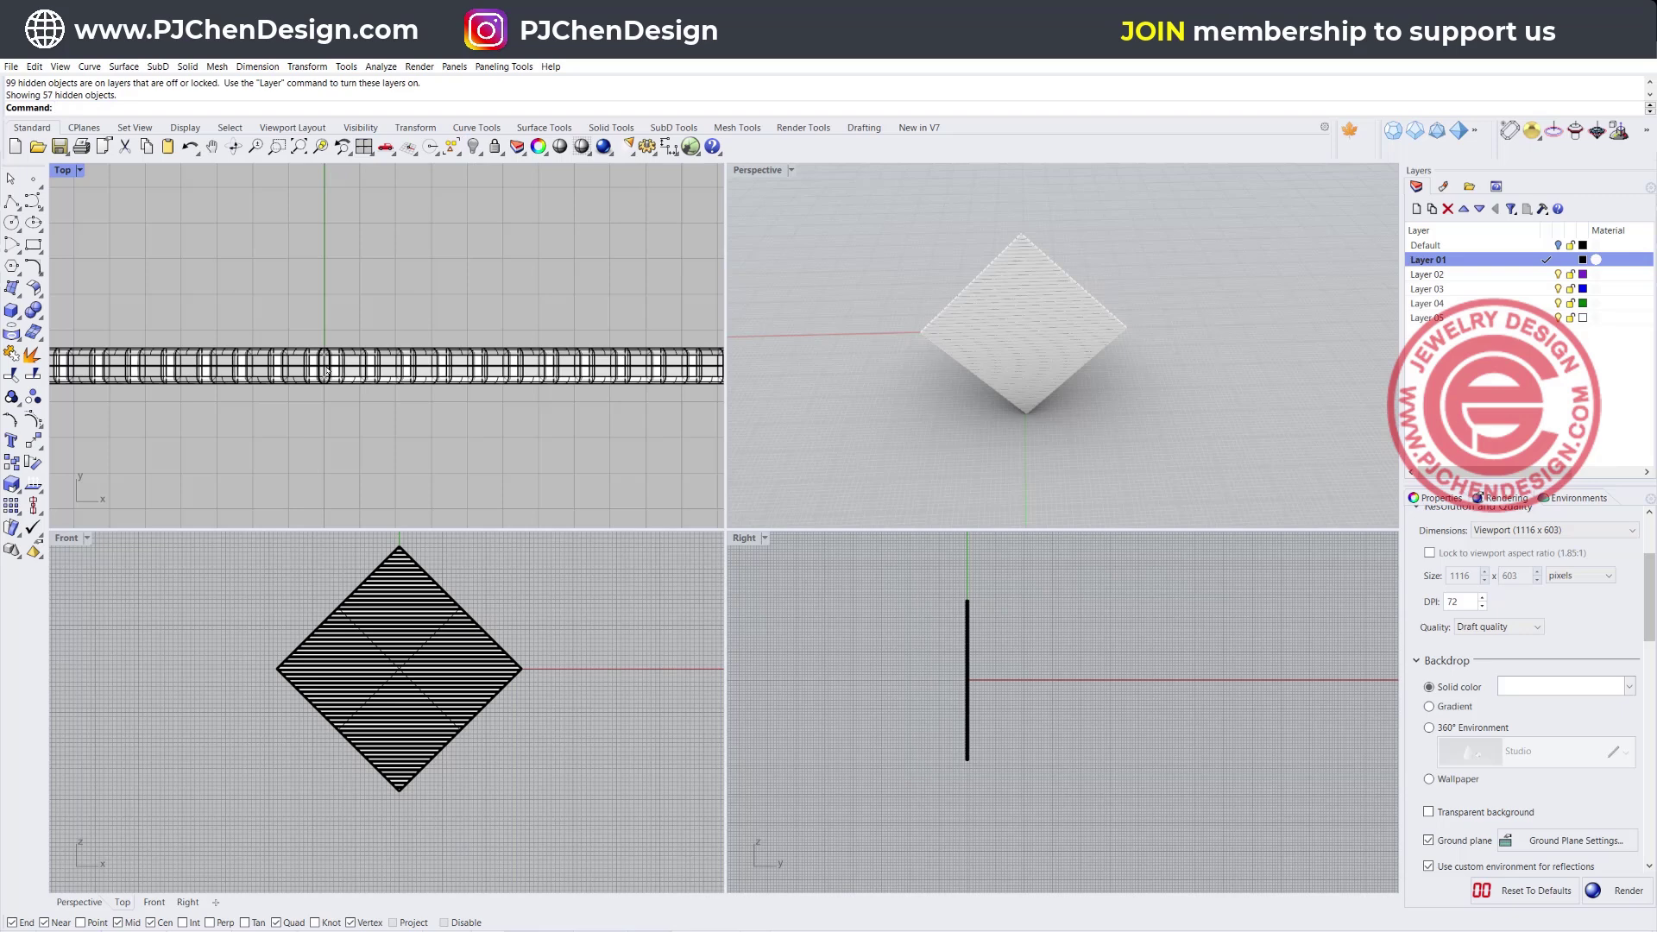
click(461, 155)
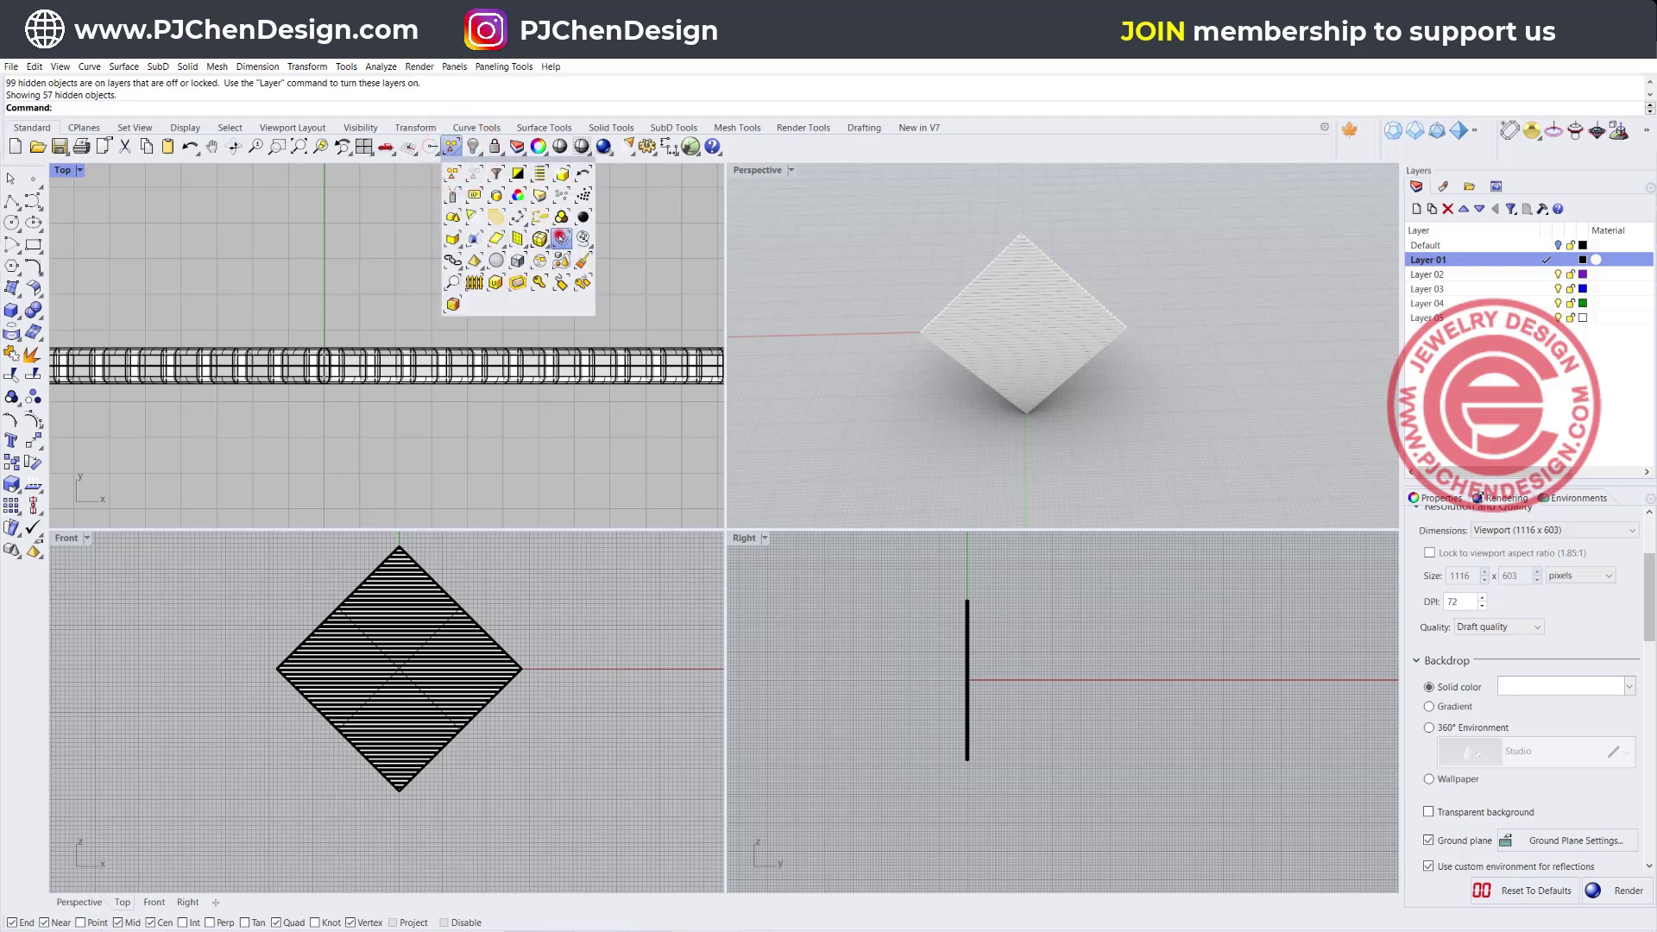
click(561, 237)
scroll(414, 576, up, 5)
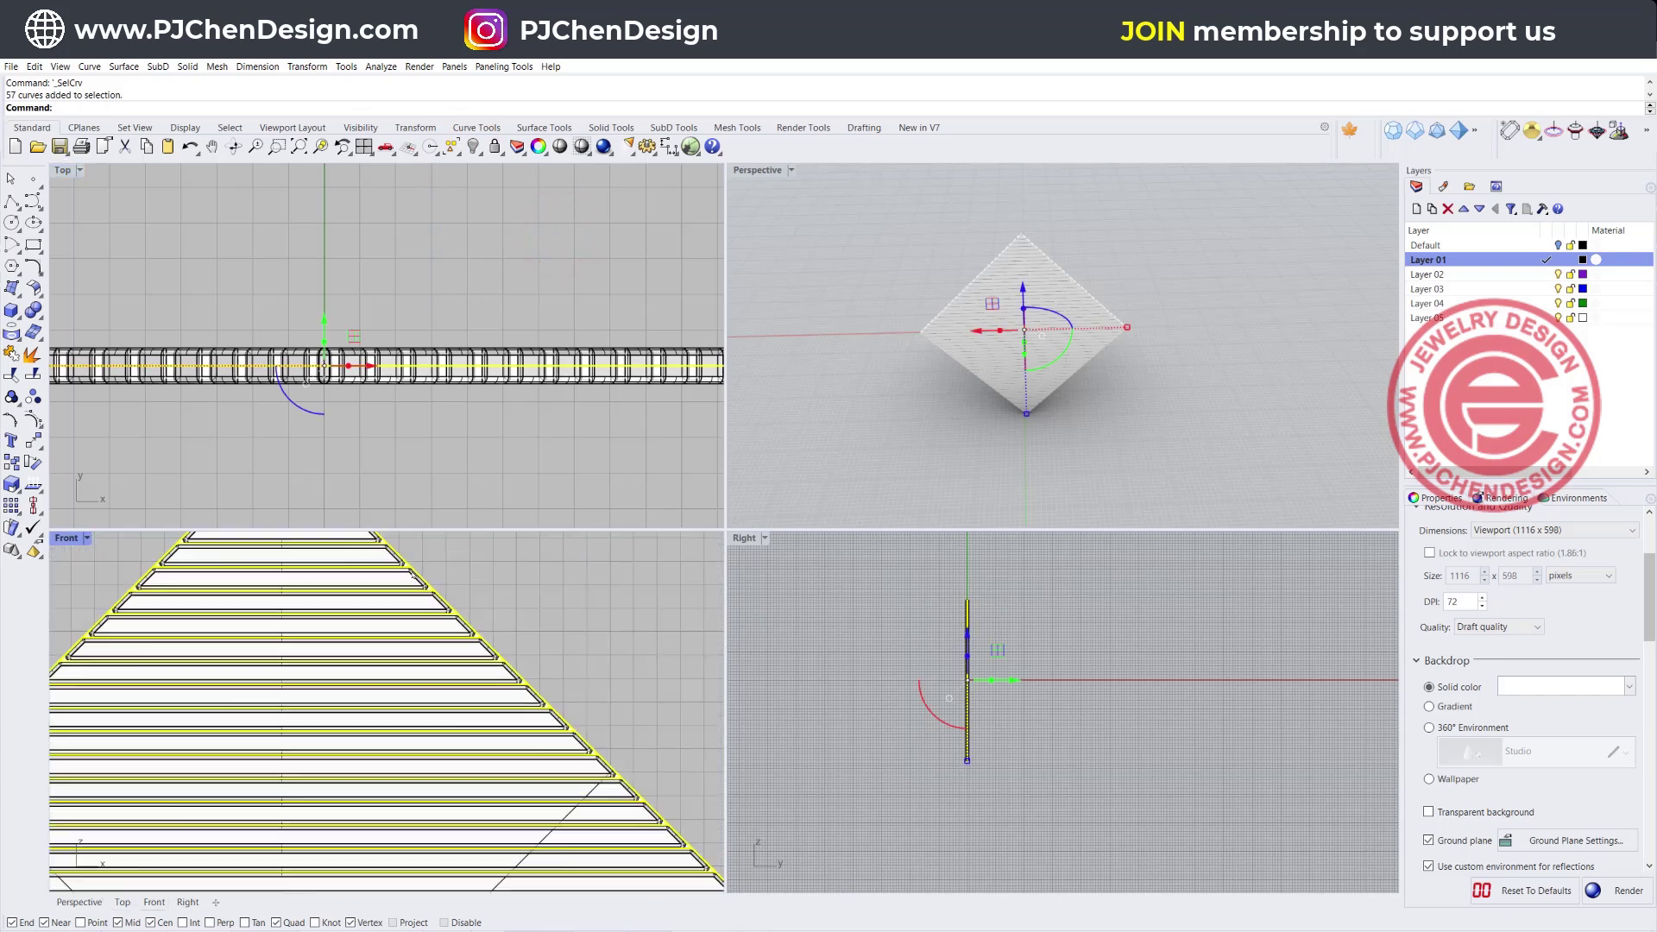
scroll(414, 577, up, 5)
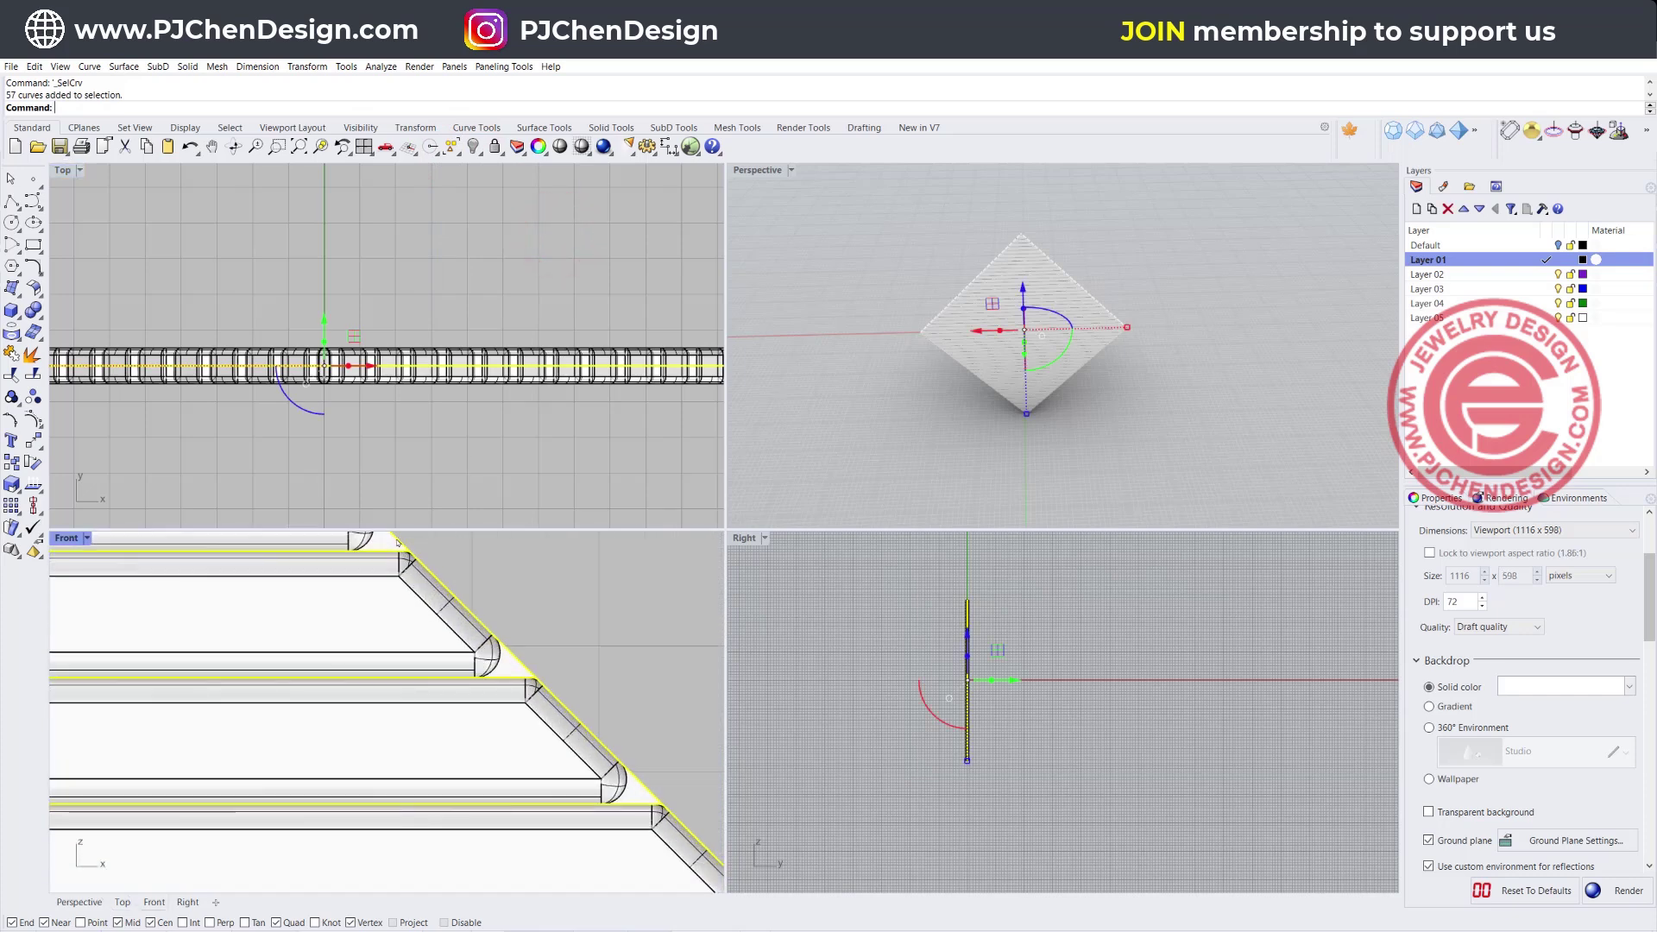
ctrl+click(396, 539)
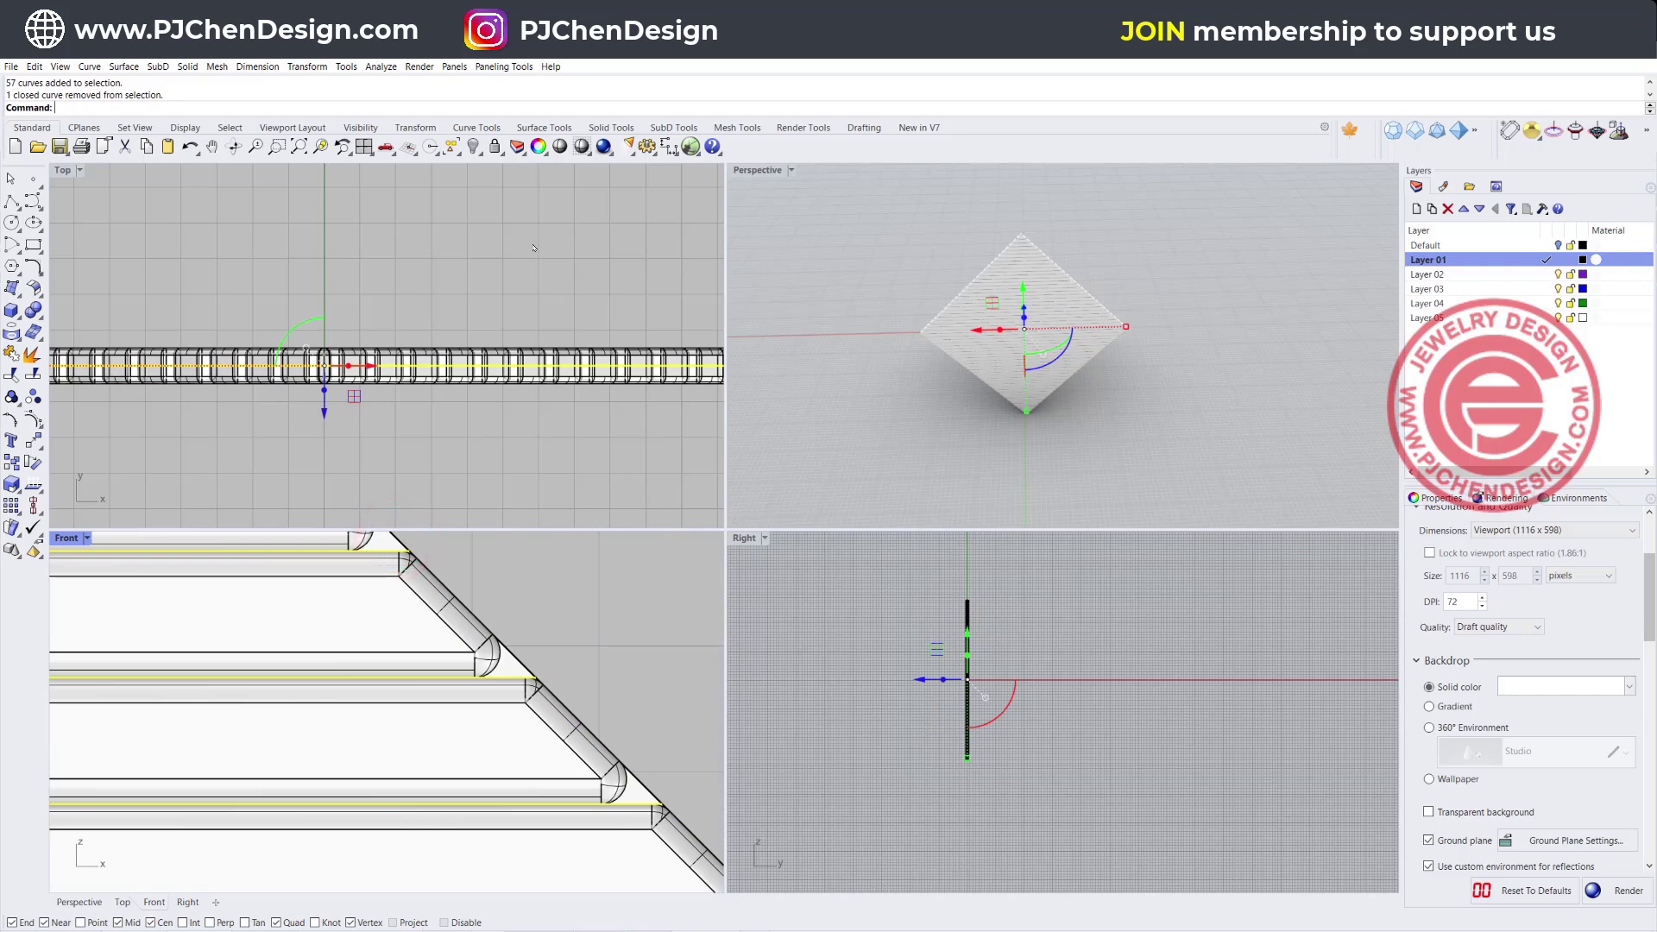
click(473, 147)
- Select and hide all 57 surfaces, then select the diamond outline
click(451, 147)
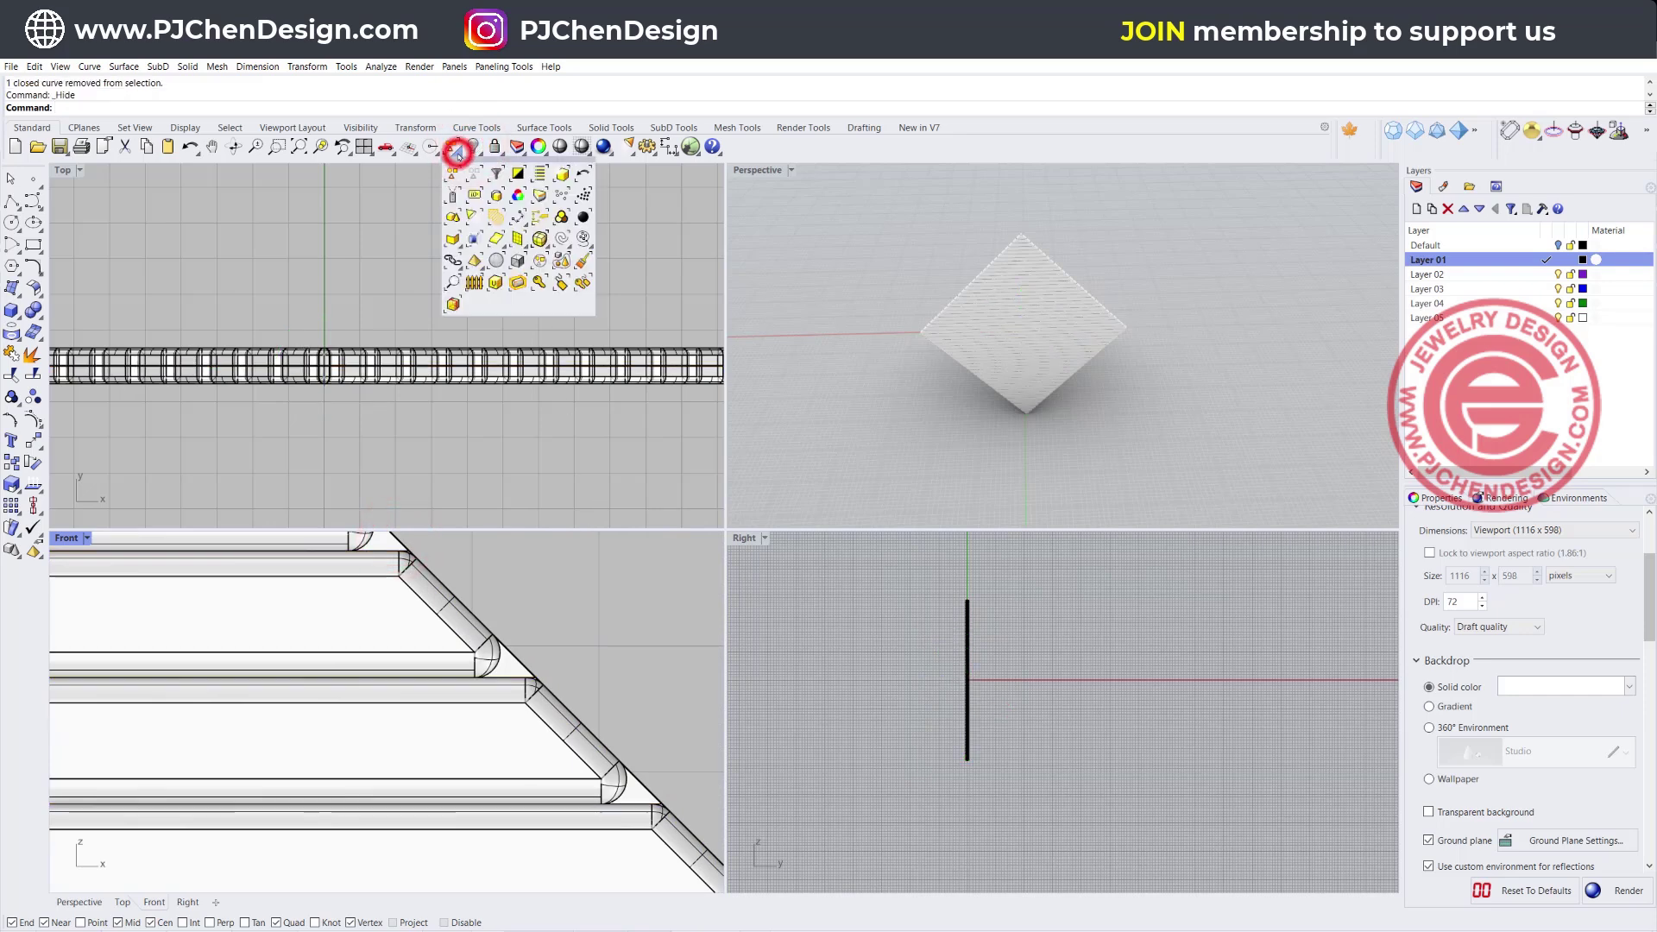
click(493, 239)
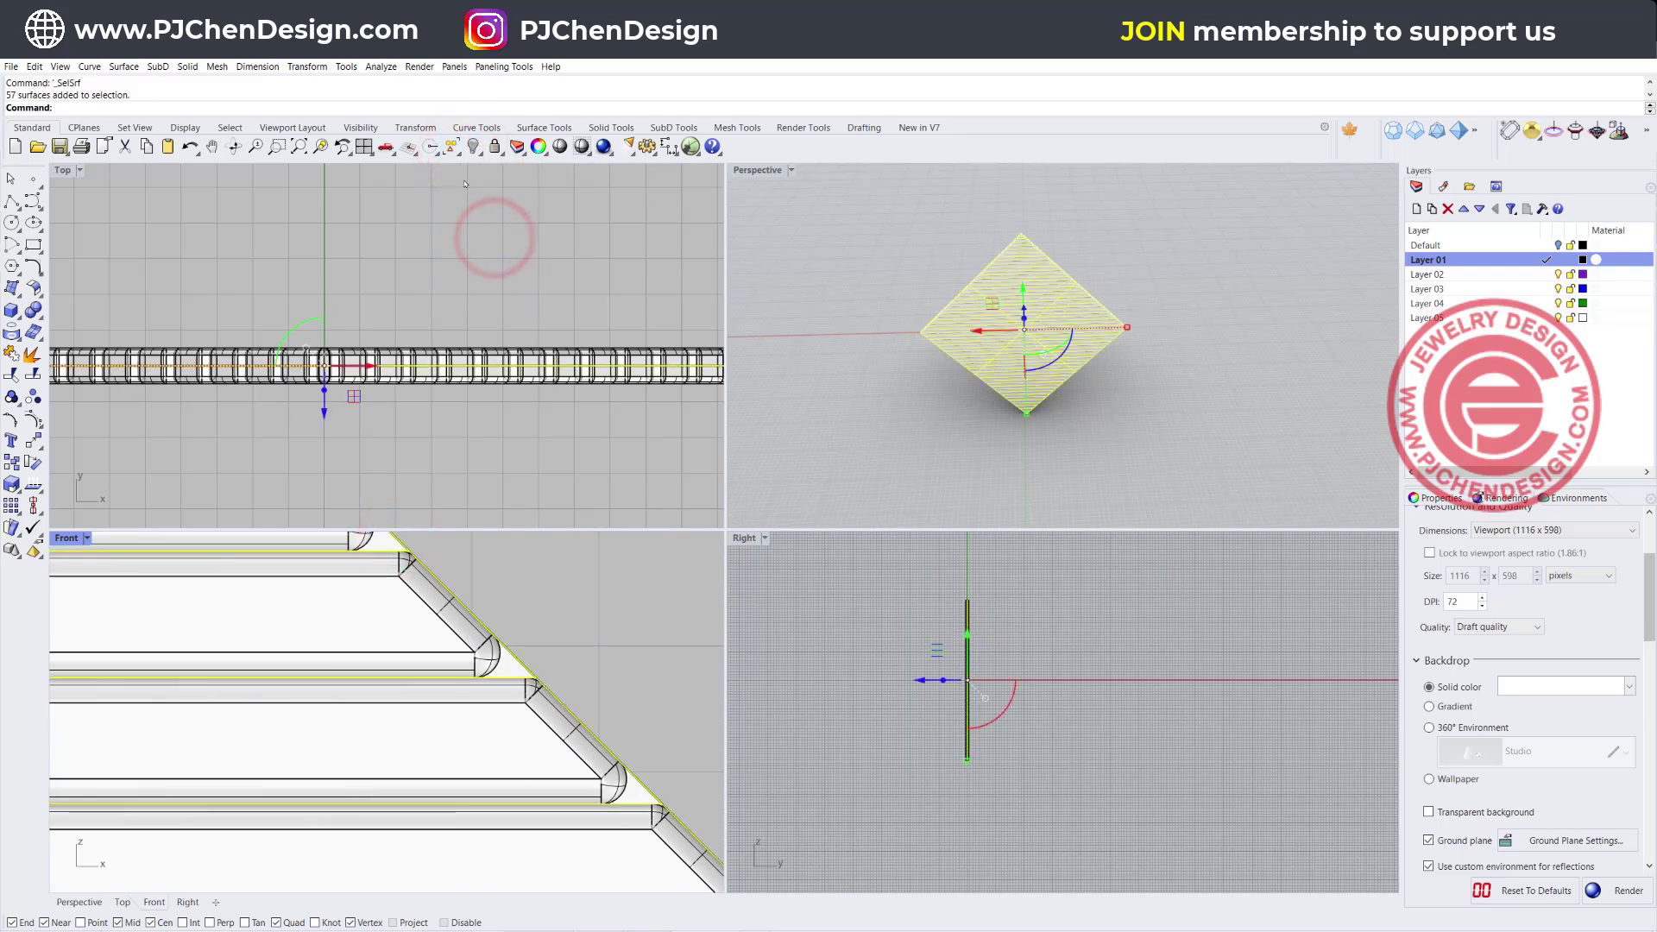
click(473, 147)
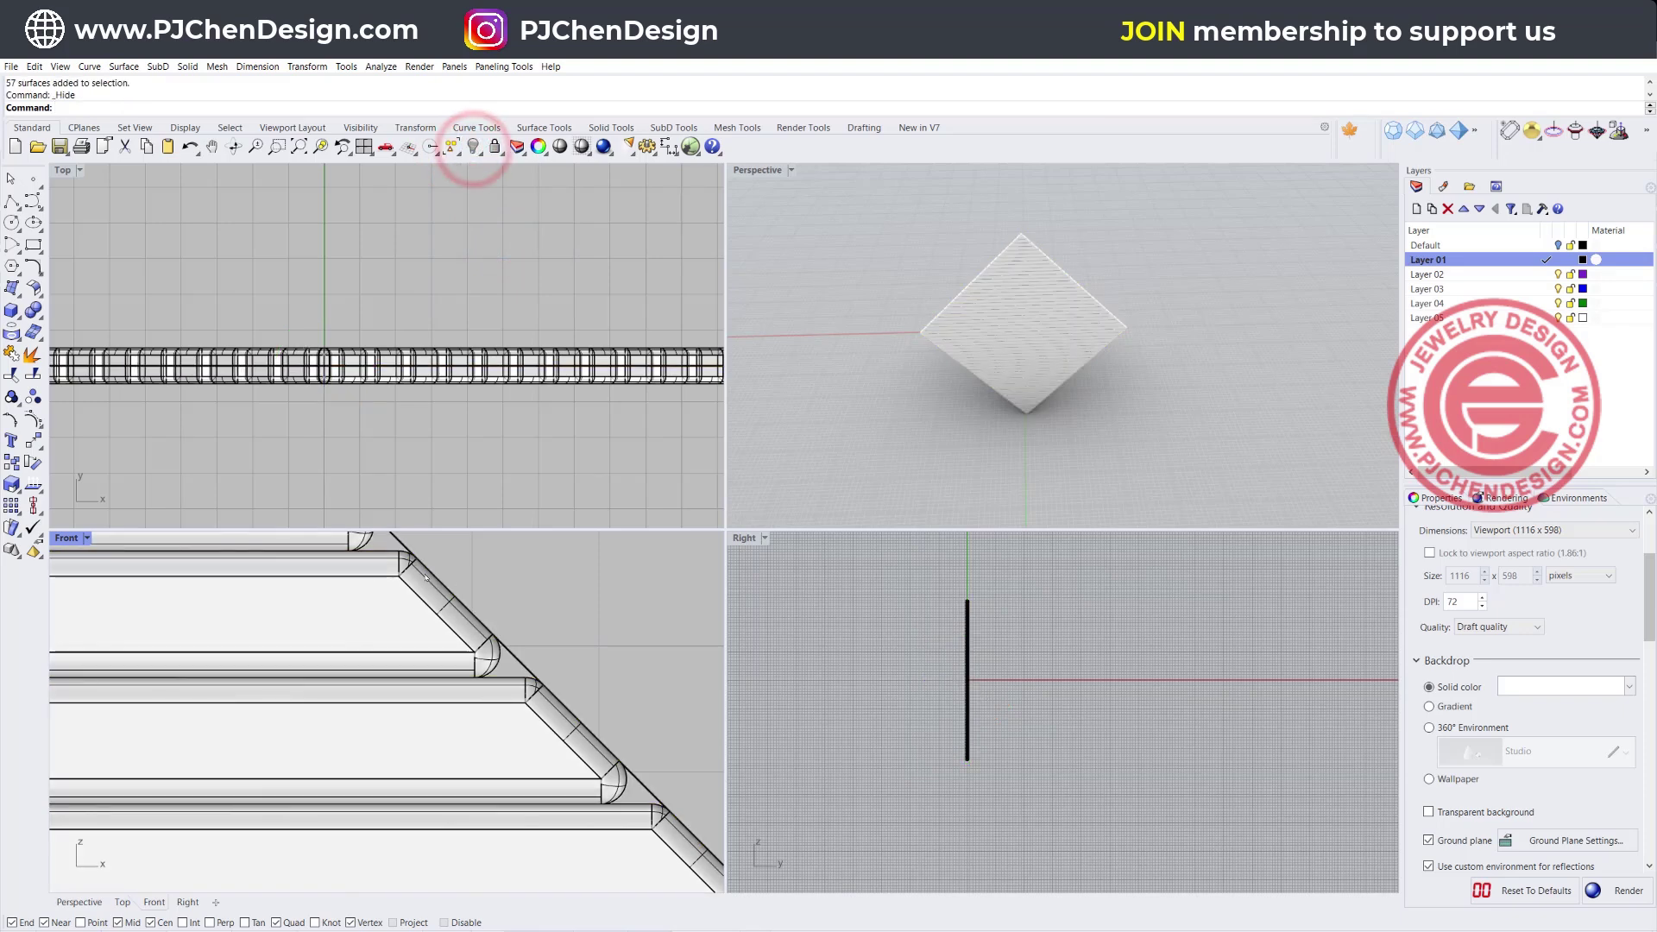
click(395, 541)
scroll(703, 630, down, 5)
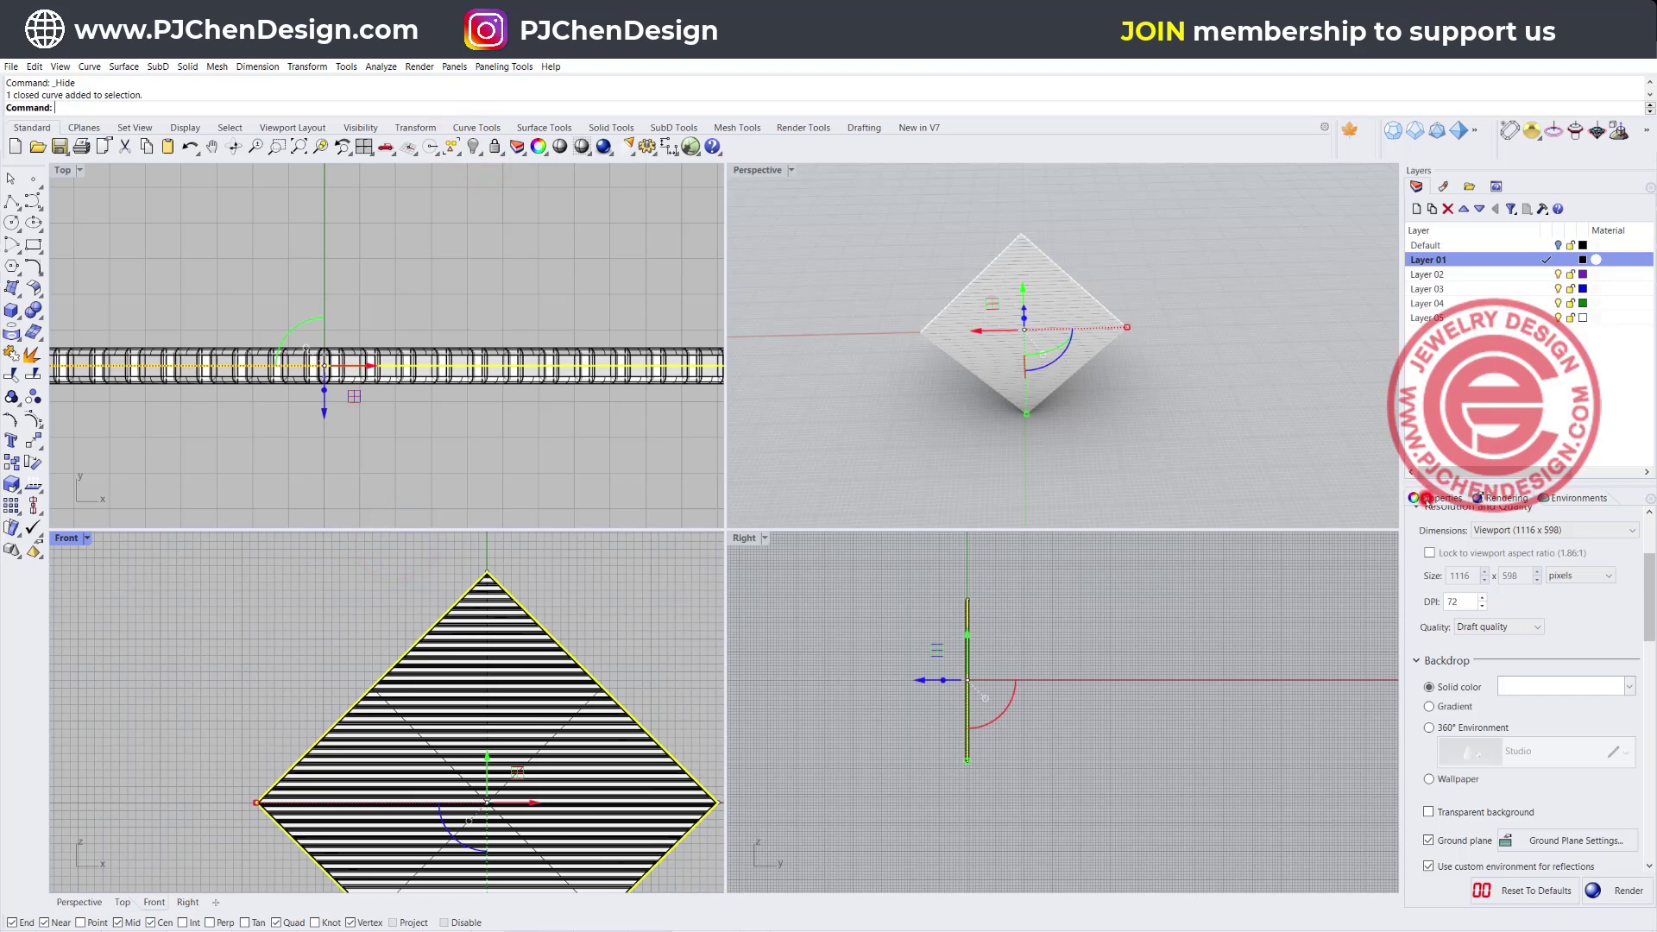
- Set the diamond outline's display colour to Red
click(1425, 498)
click(1588, 613)
click(1536, 671)
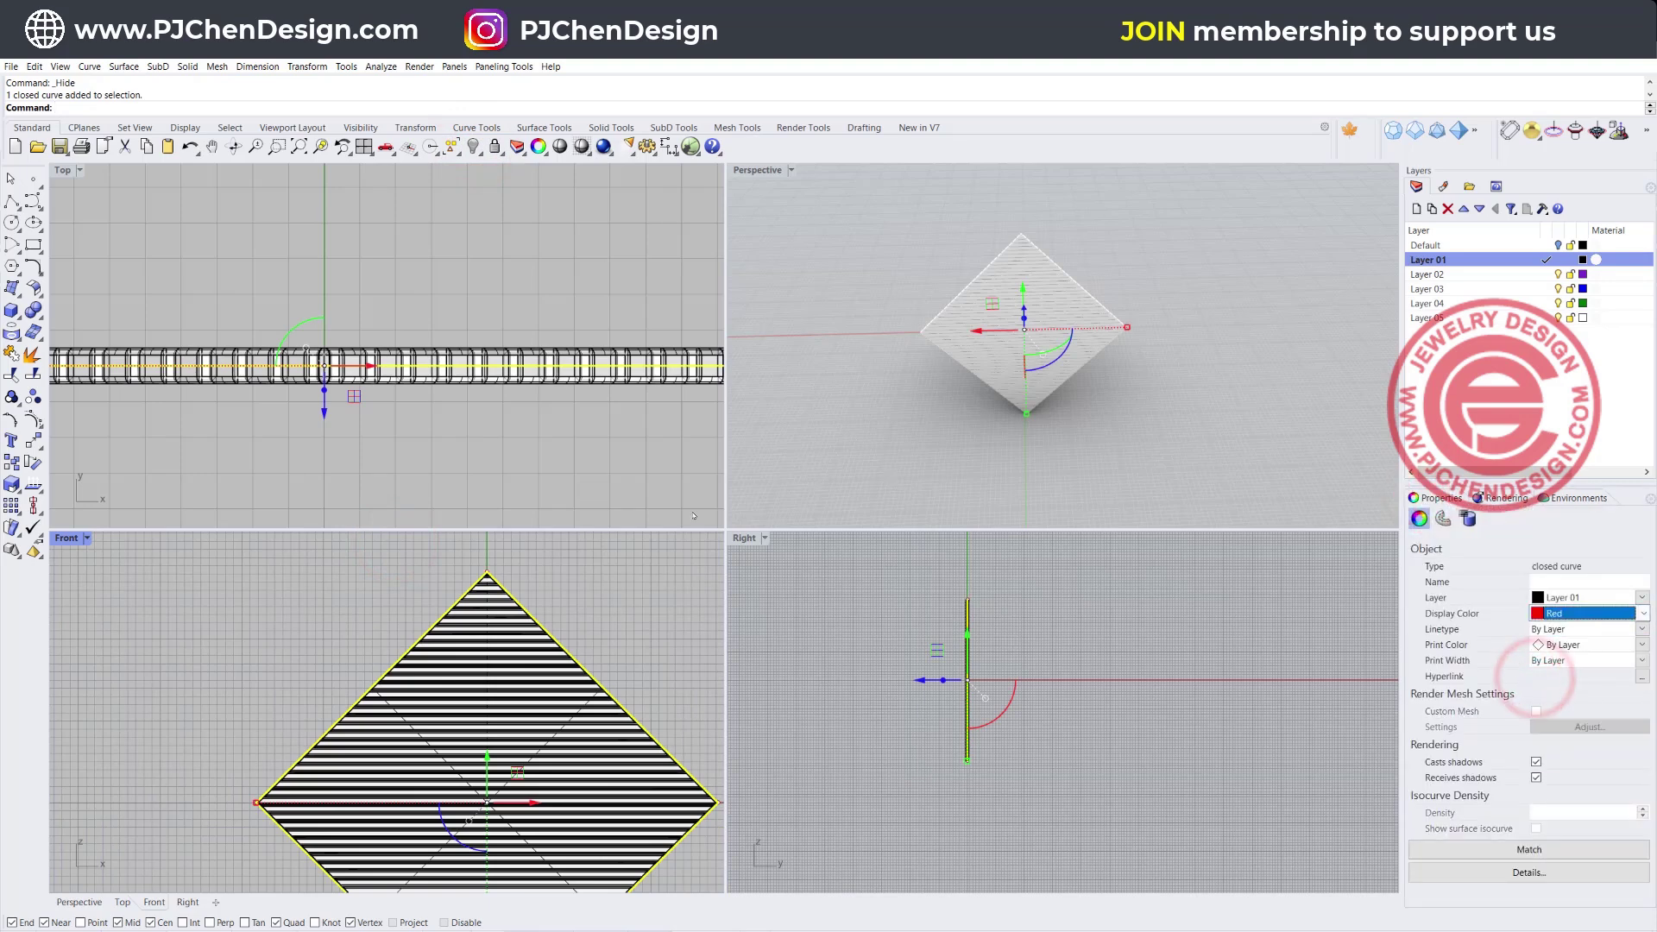
click(592, 466)
- Switch Perspective to Ghosted display and select the 57 bars without the outline
right_drag(743, 414, 787, 159)
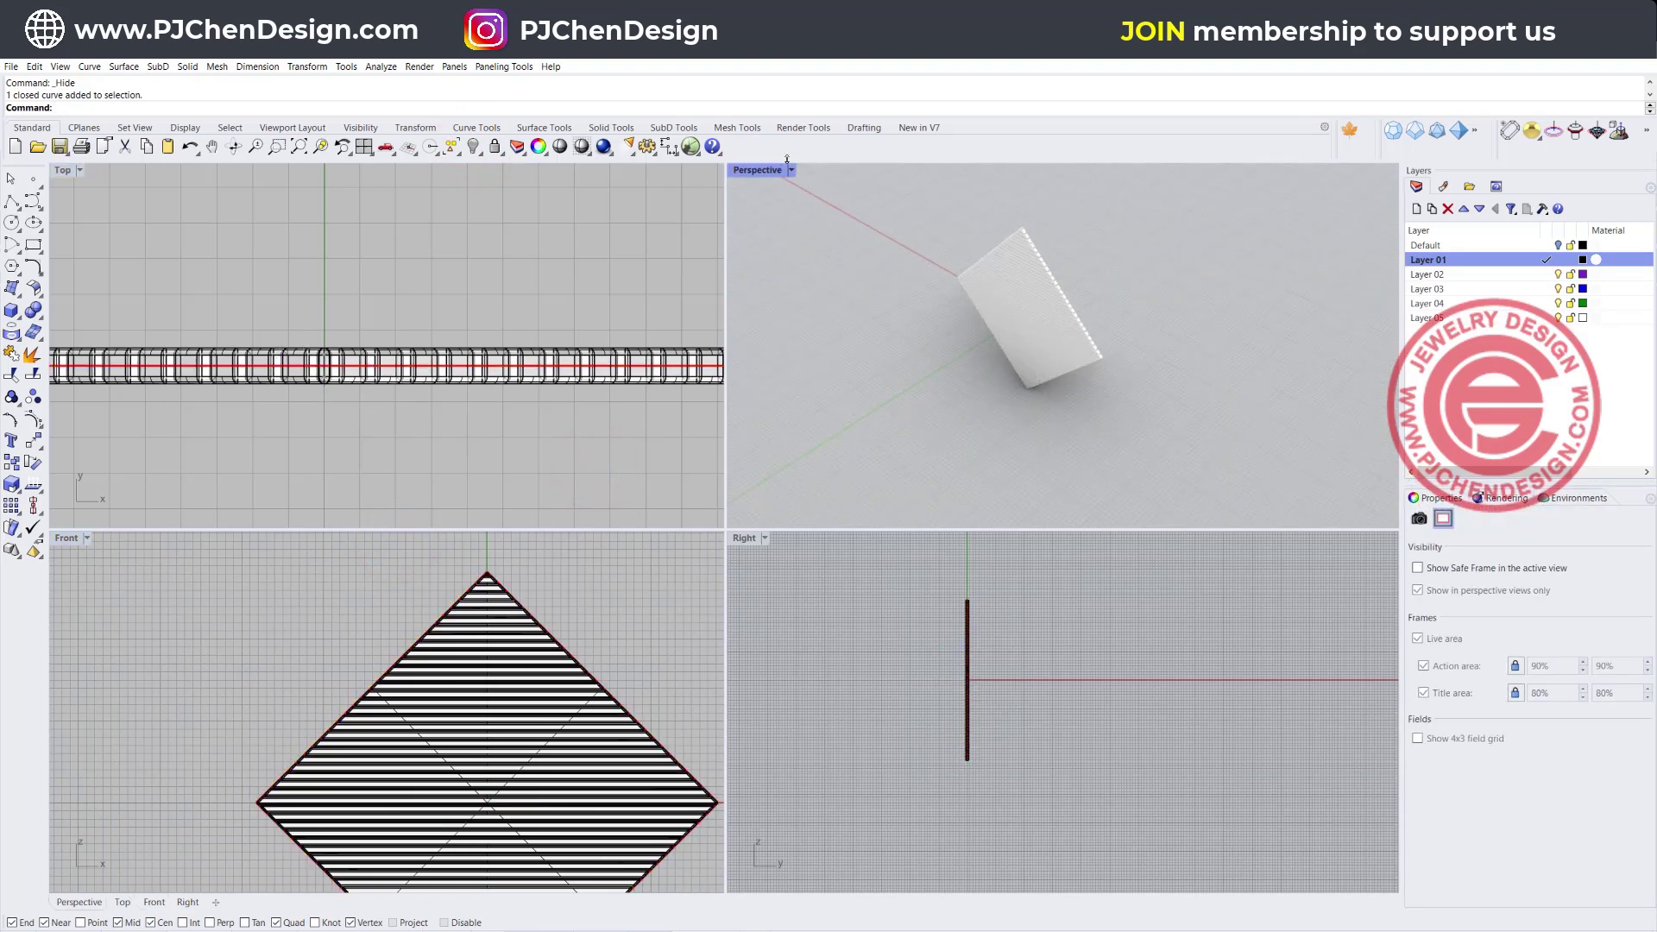
click(789, 169)
click(775, 278)
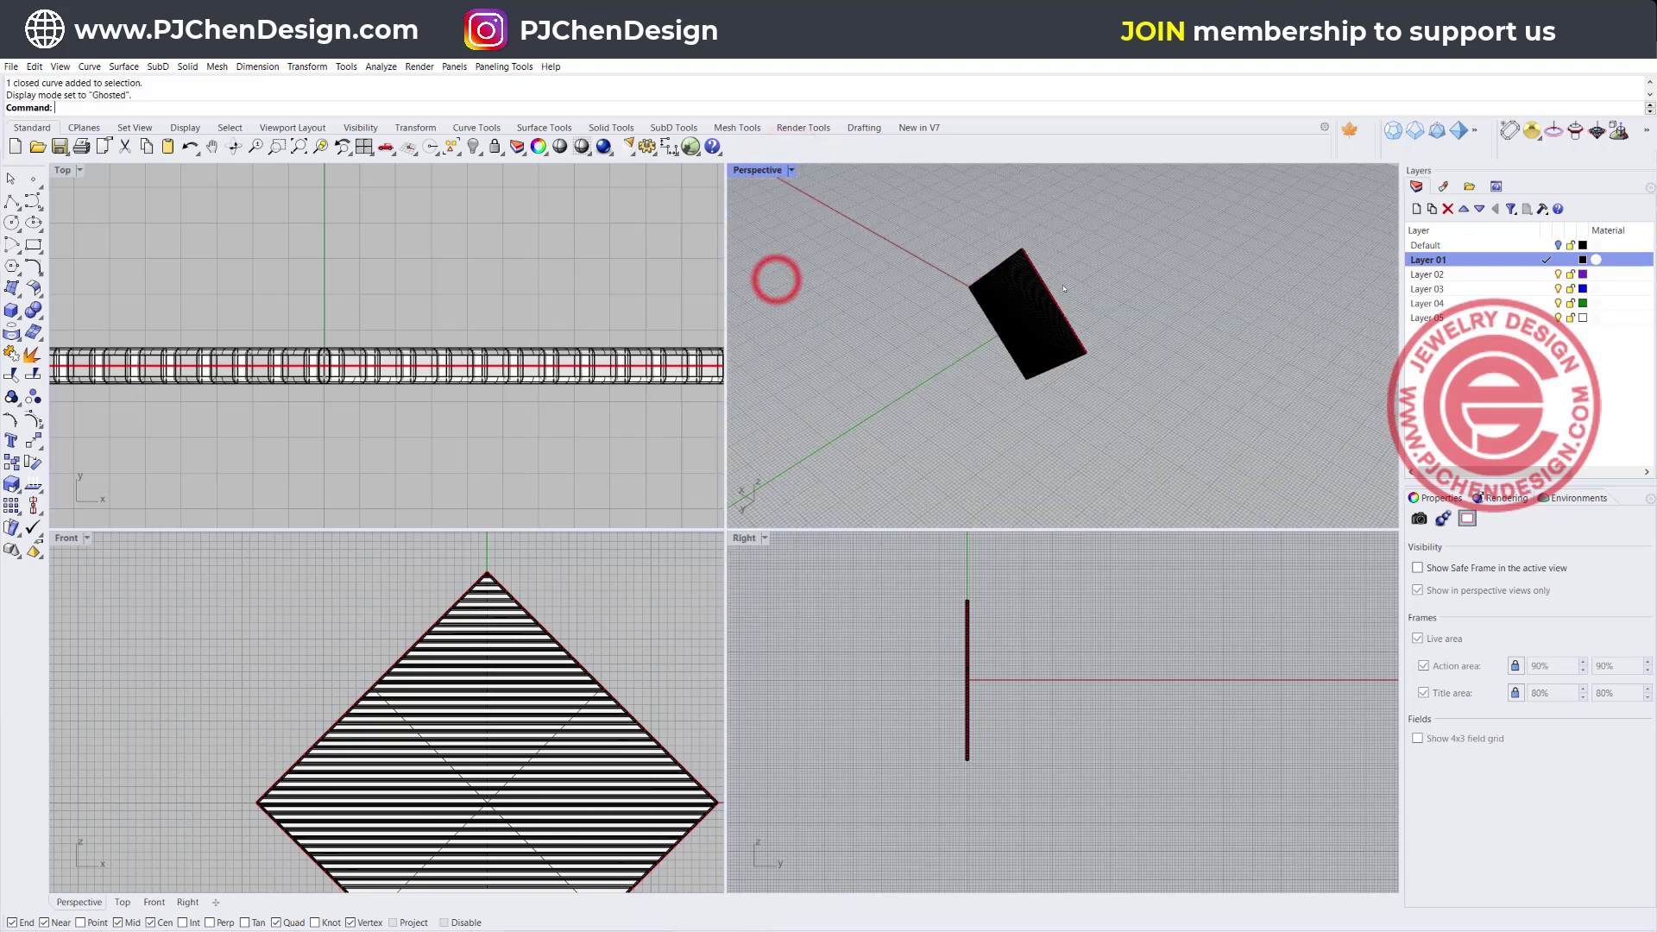
scroll(1064, 289, up, 5)
scroll(525, 598, down, 3)
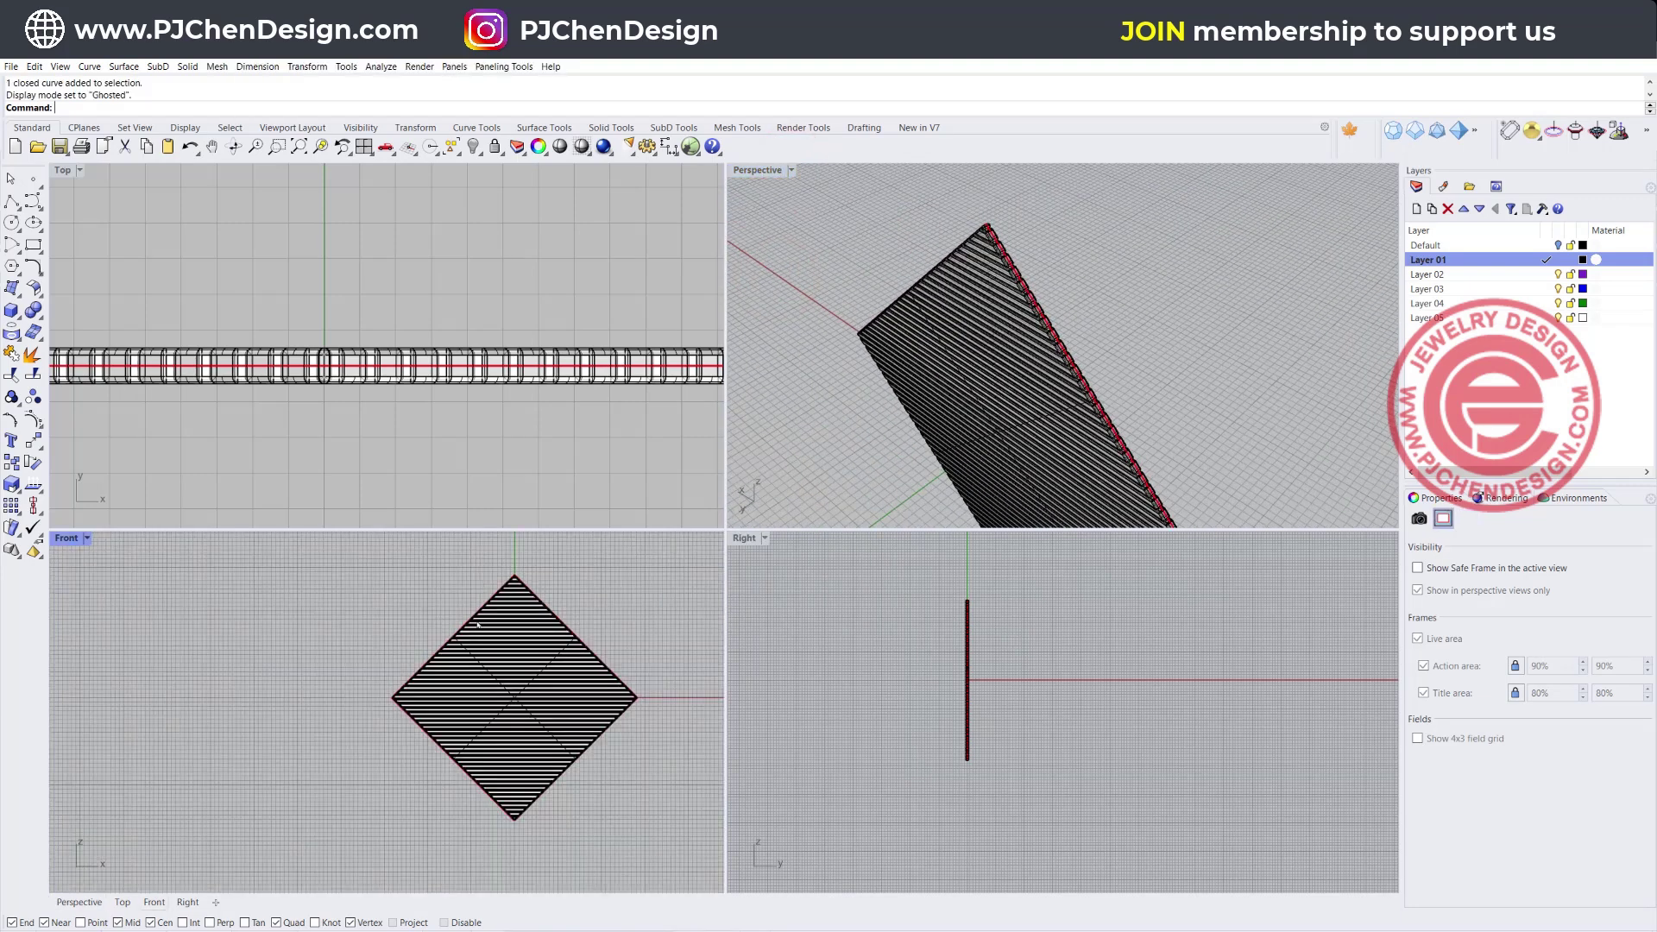
drag(298, 547, 717, 863)
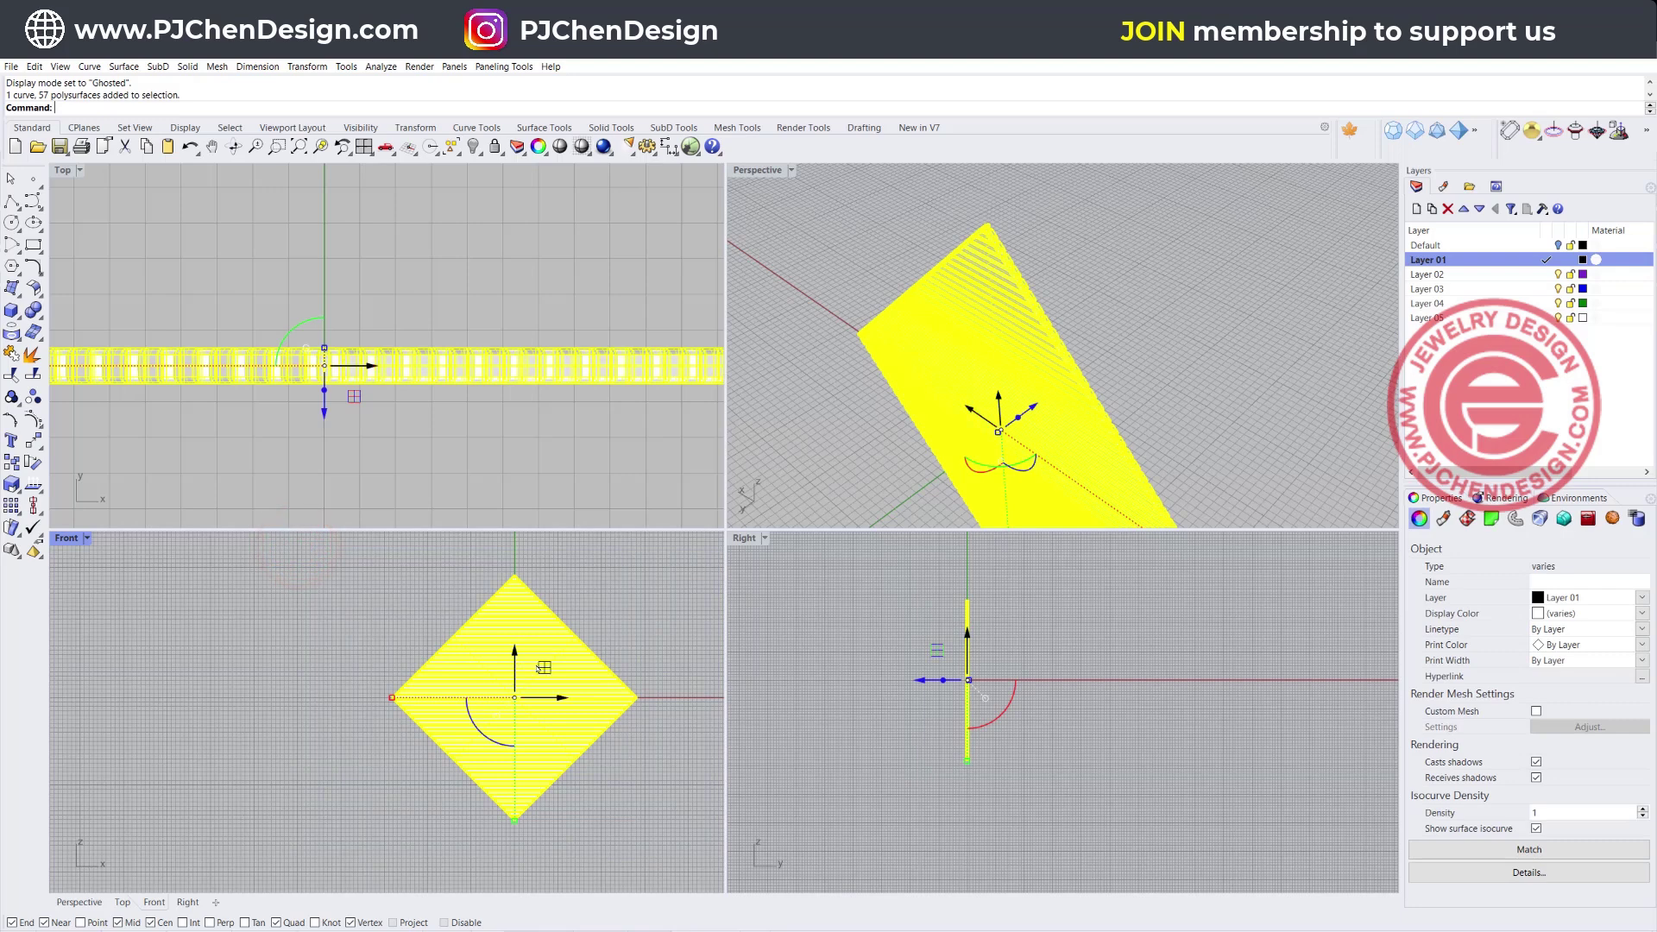
scroll(563, 642, up, 5)
scroll(603, 592, up, 3)
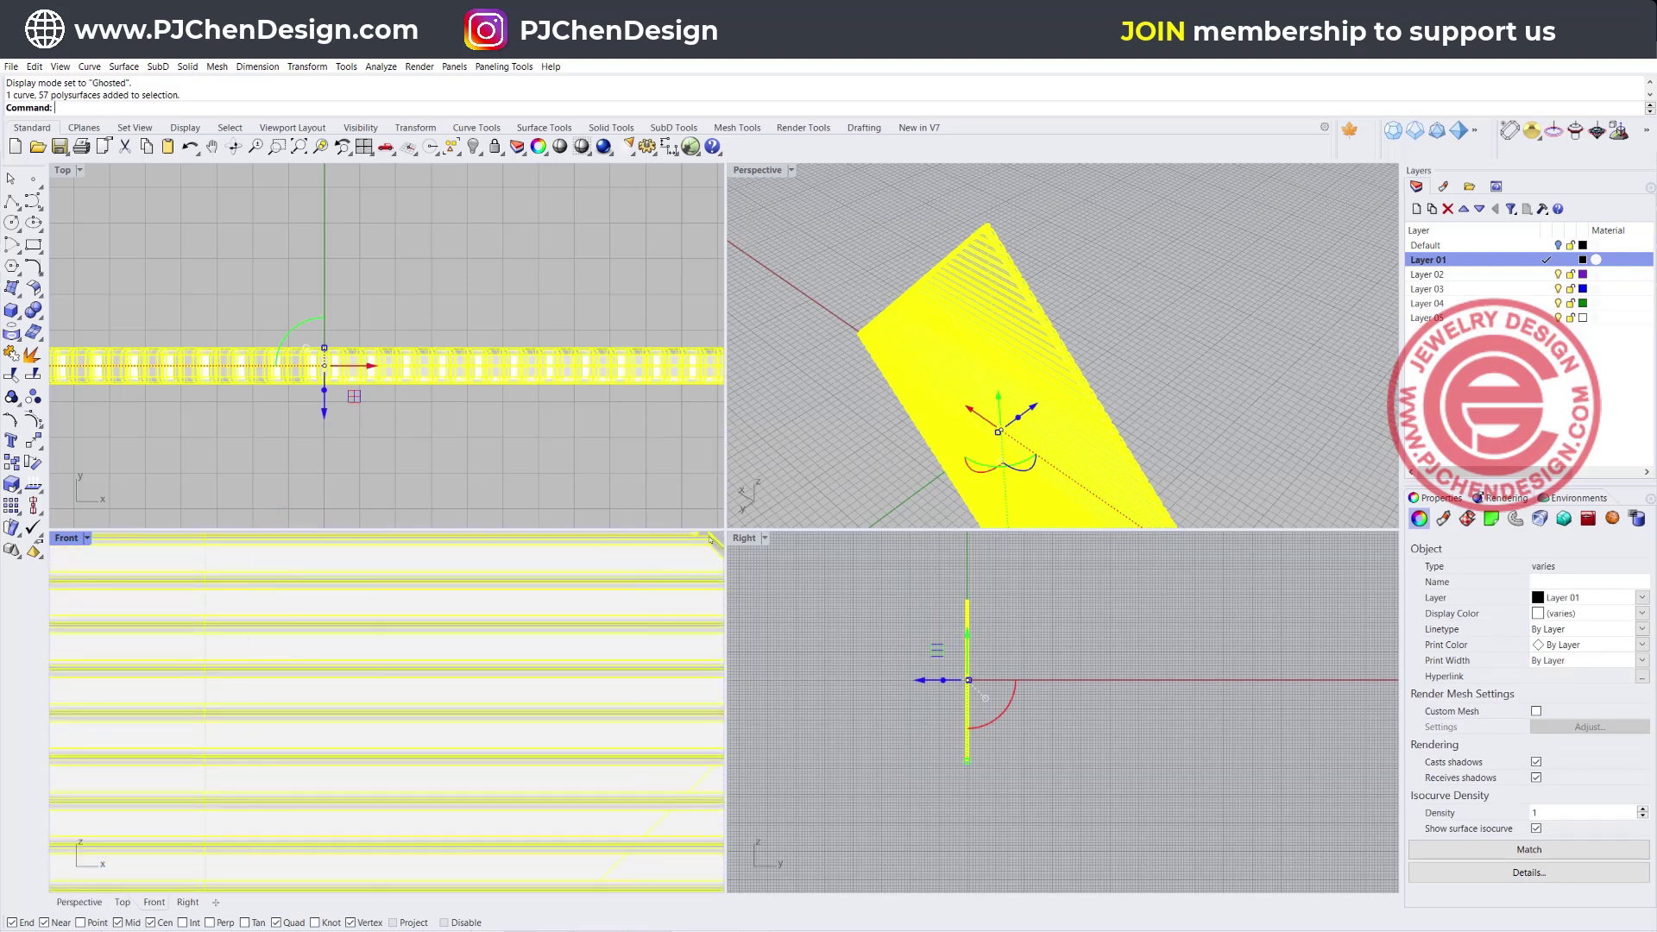
right_drag(666, 577, 542, 659)
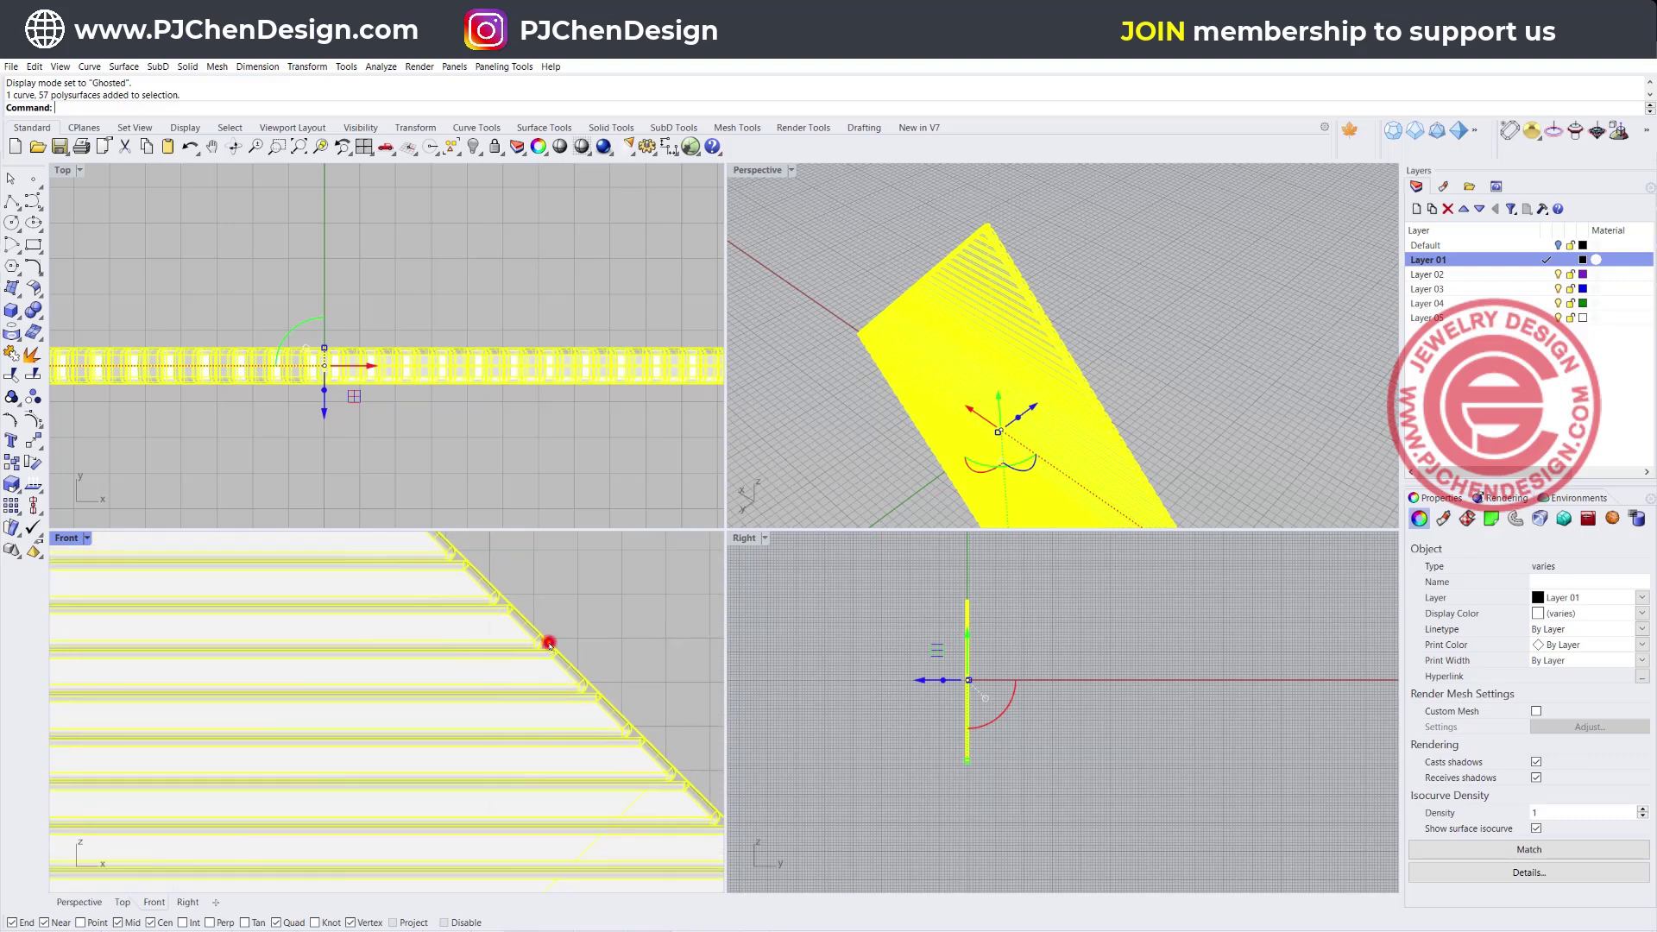
ctrl+click(549, 643)
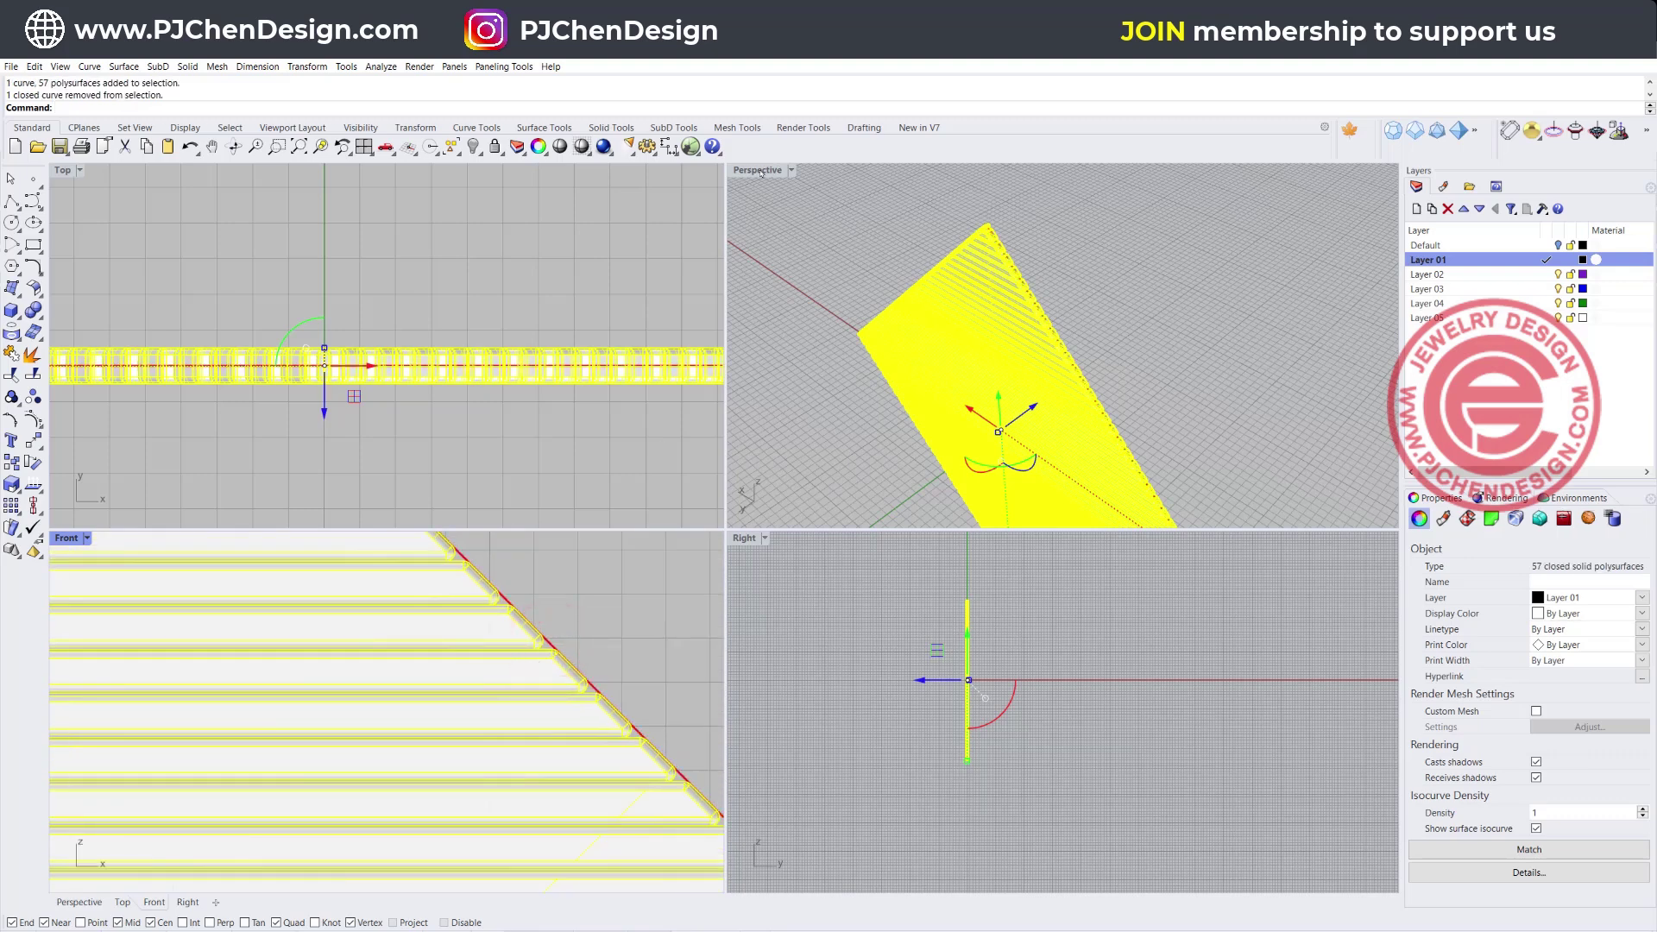
- Twist the bars about the axis from the diamond's top to bottom vertex
click(36, 442)
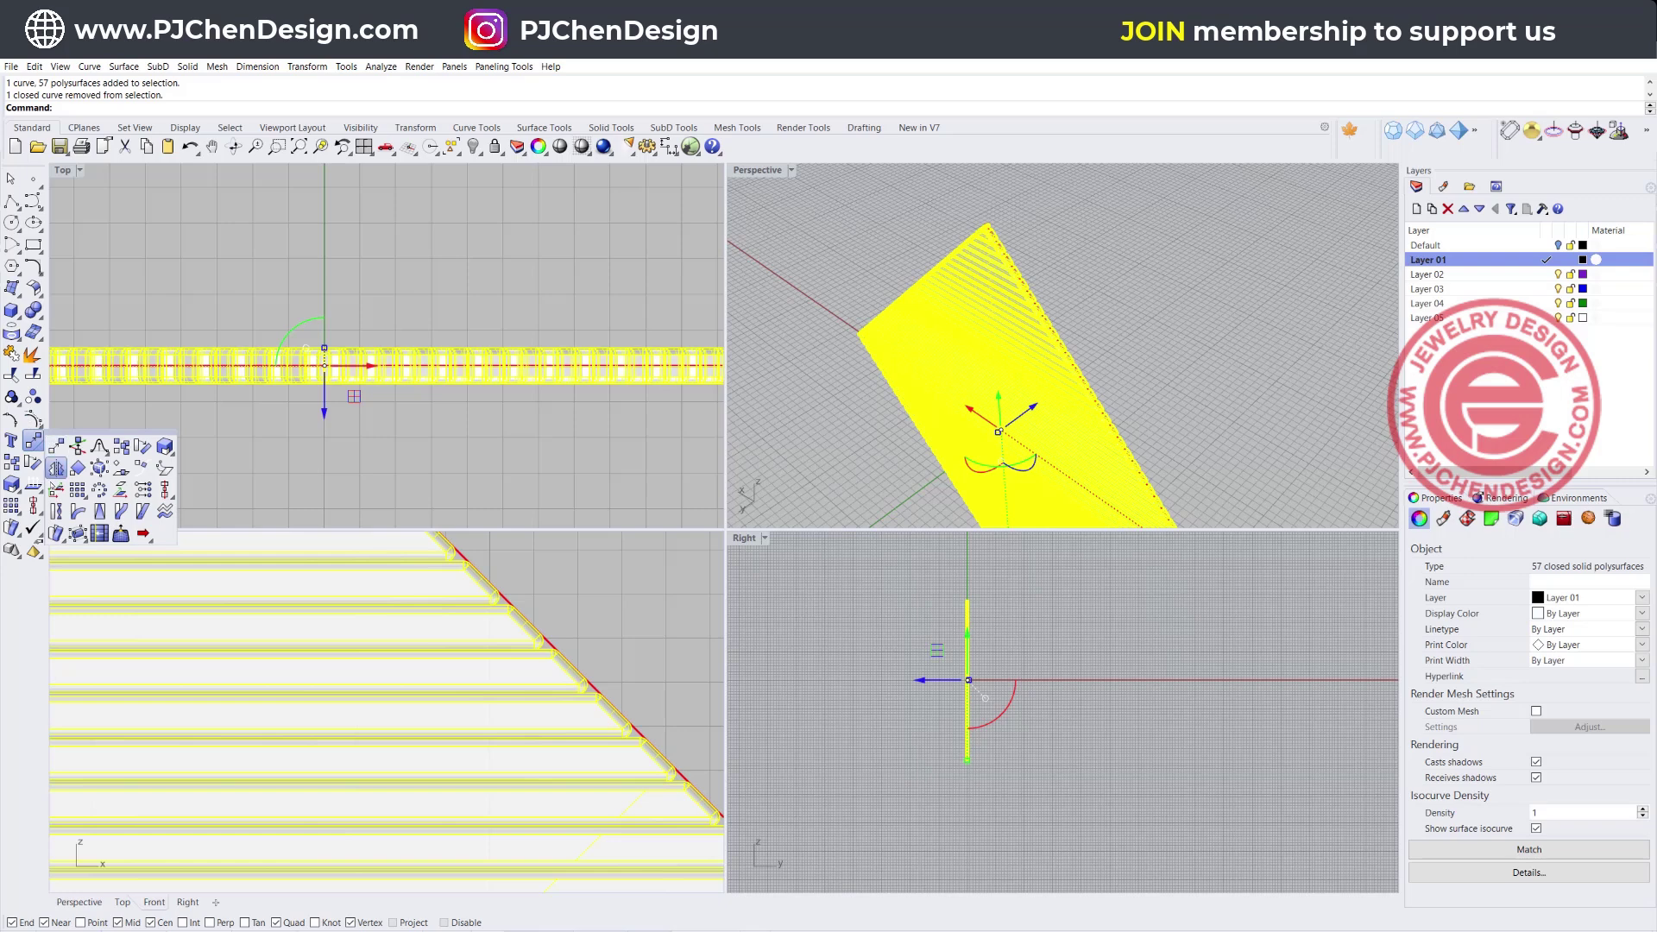
click(56, 510)
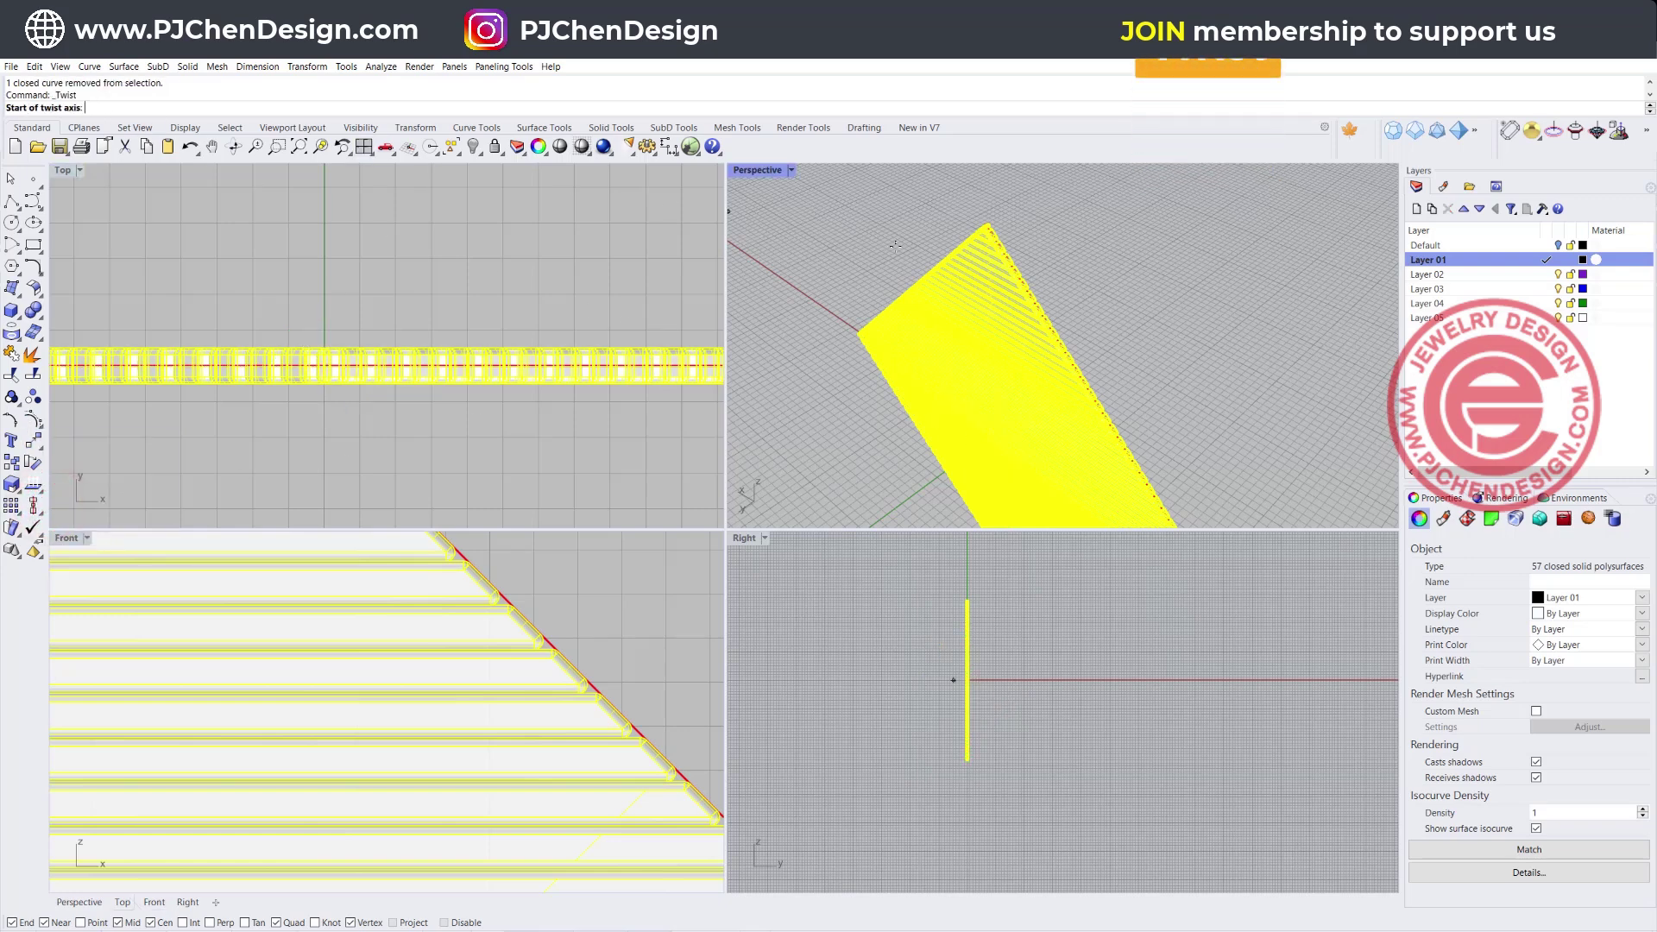
mouse_move(967, 251)
right_down()
mouse_move(985, 215)
mouse_move(988, 232)
right_up()
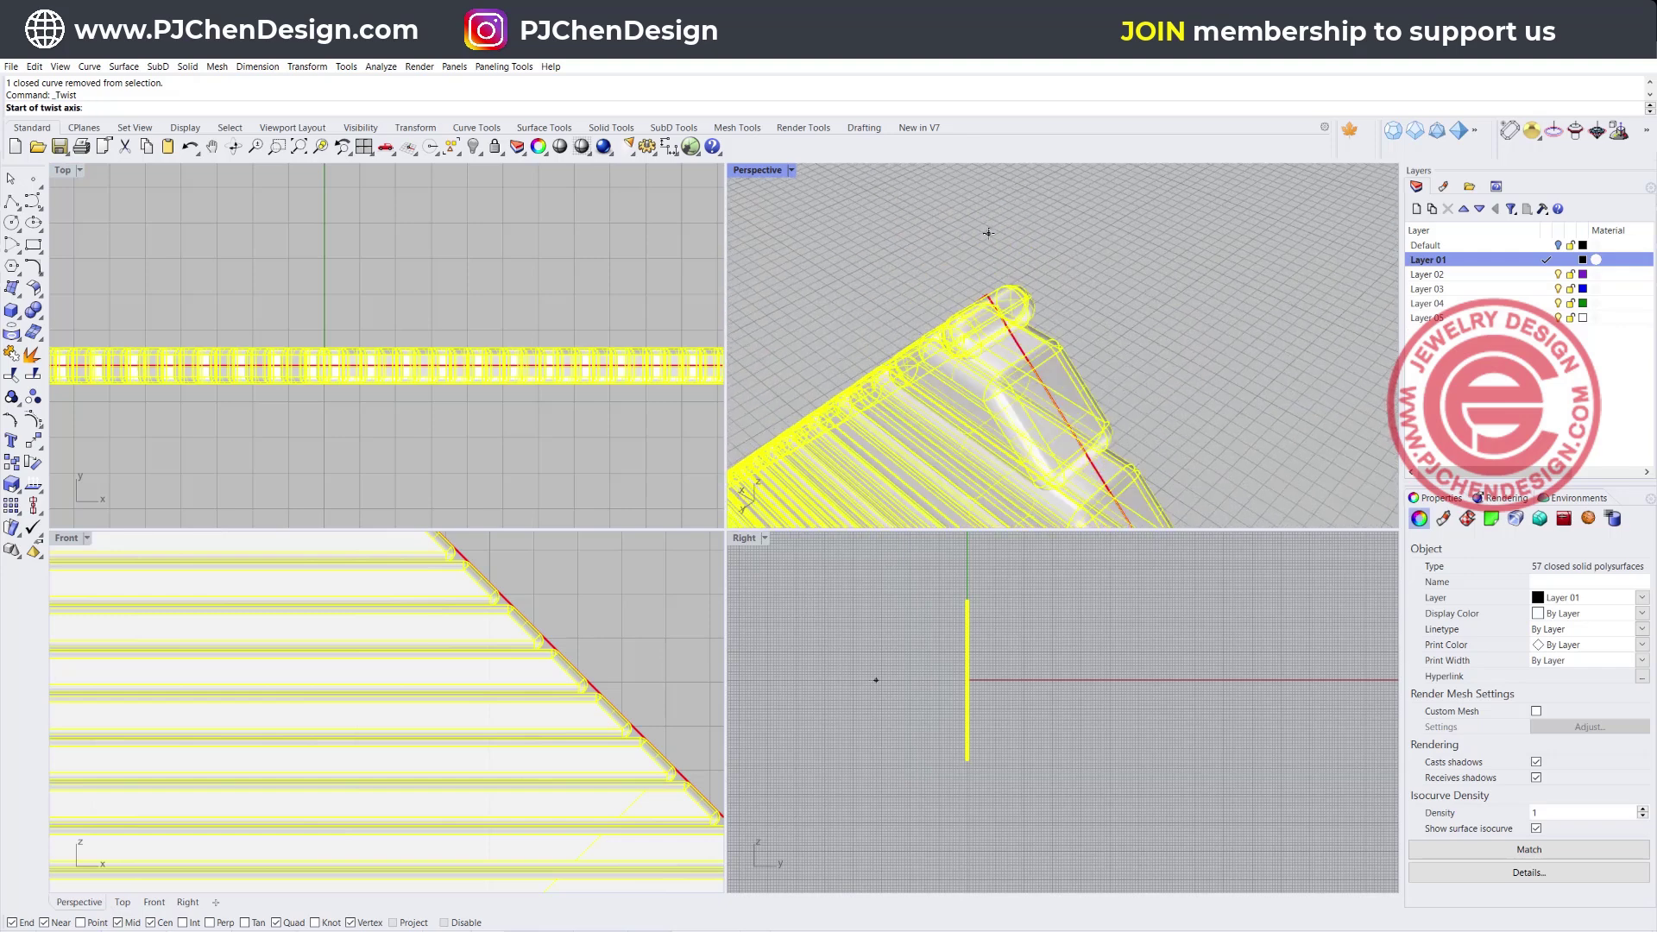
click(982, 295)
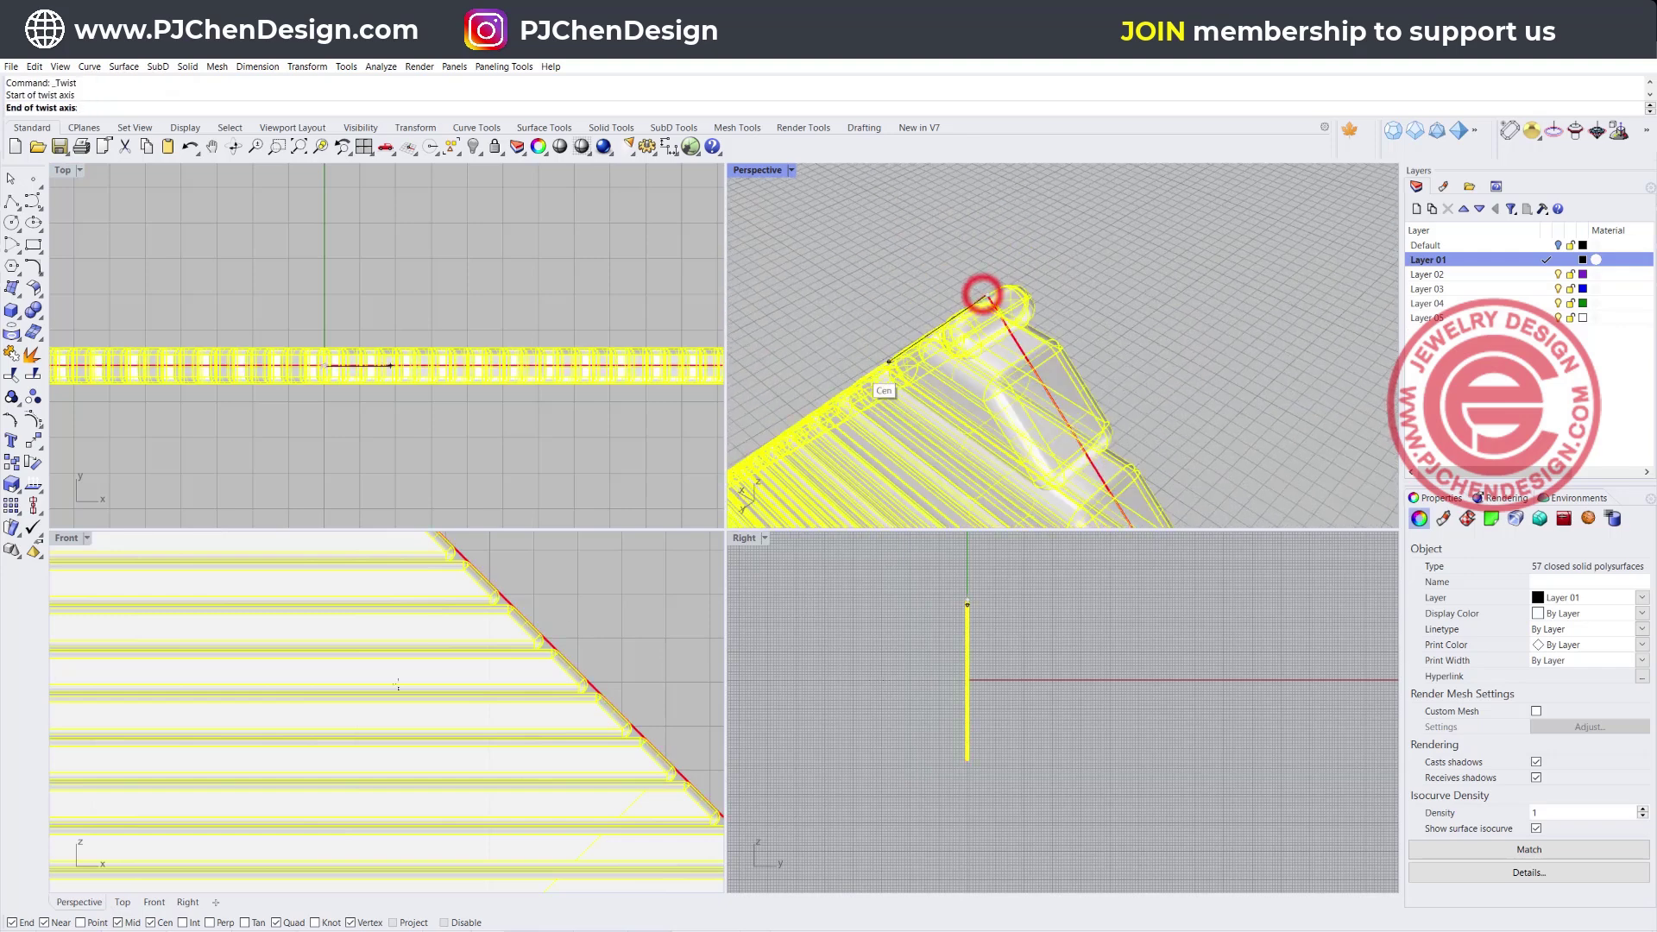
scroll(351, 759, down, 5)
scroll(337, 835, up, 5)
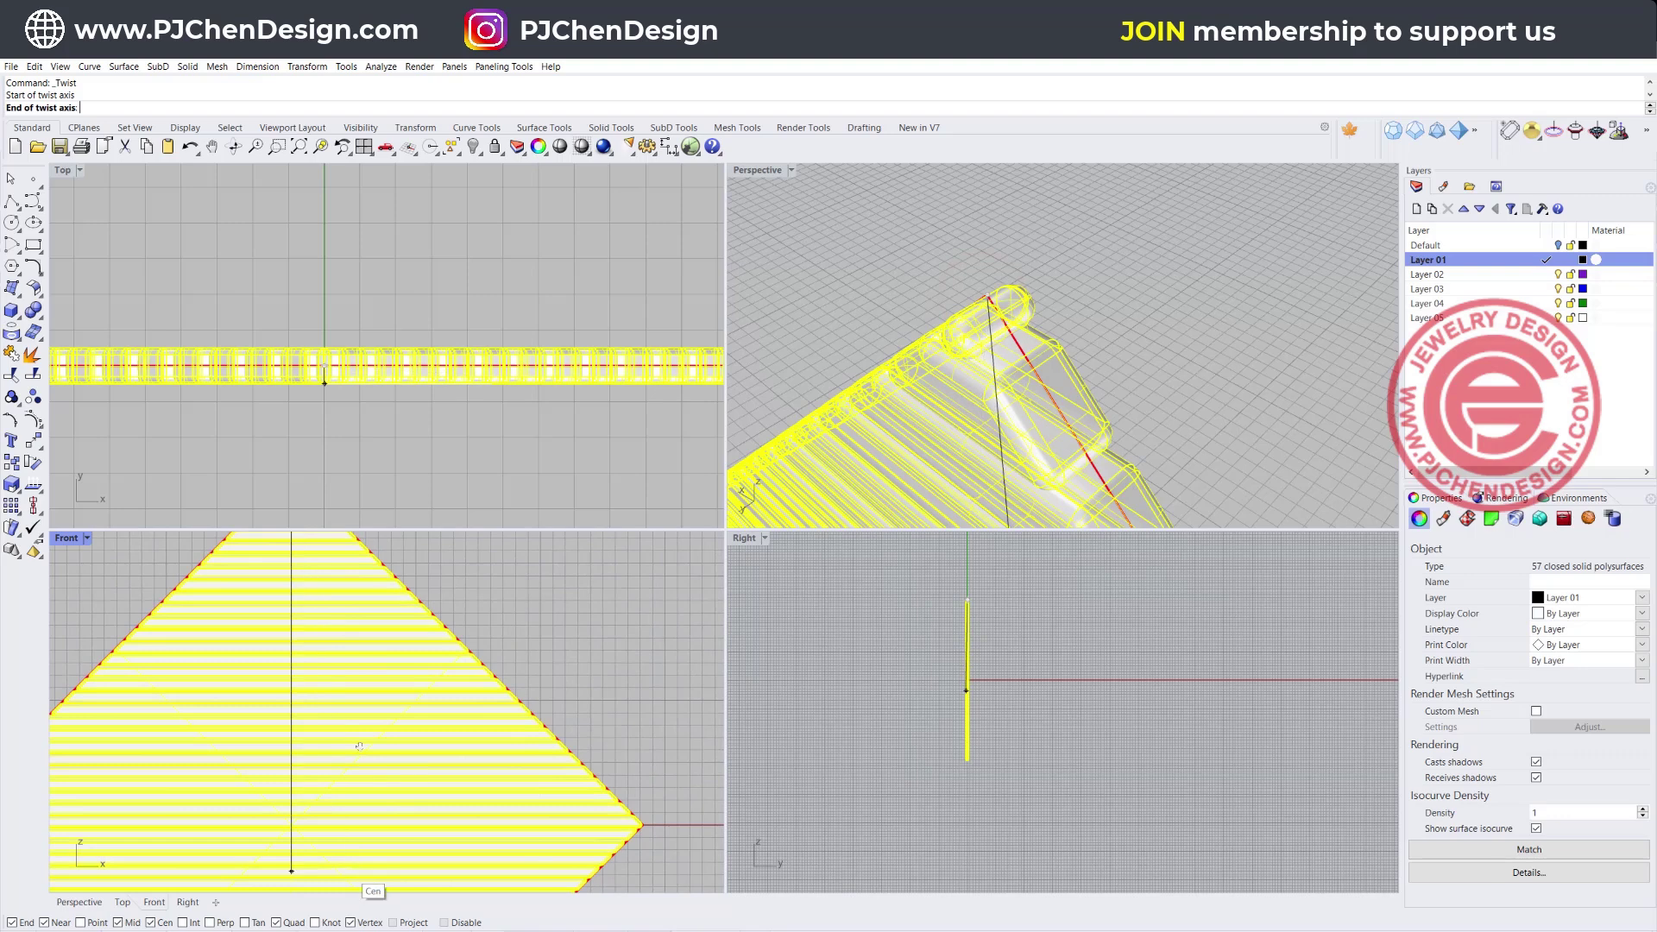
scroll(337, 835, down, 3)
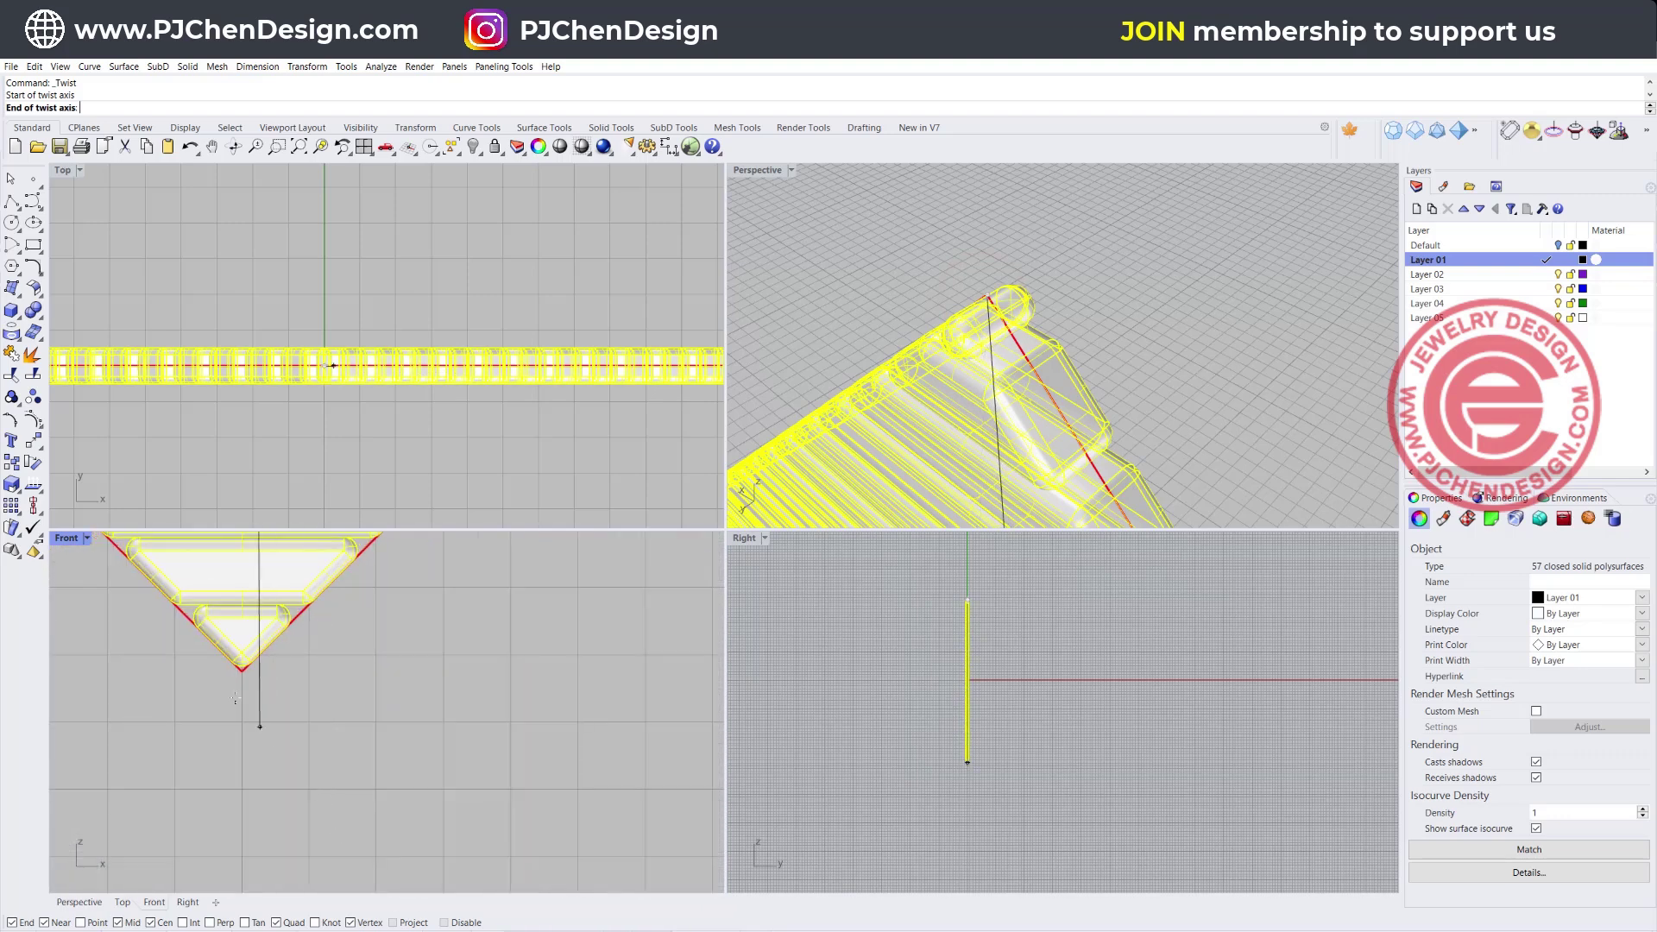
click(242, 675)
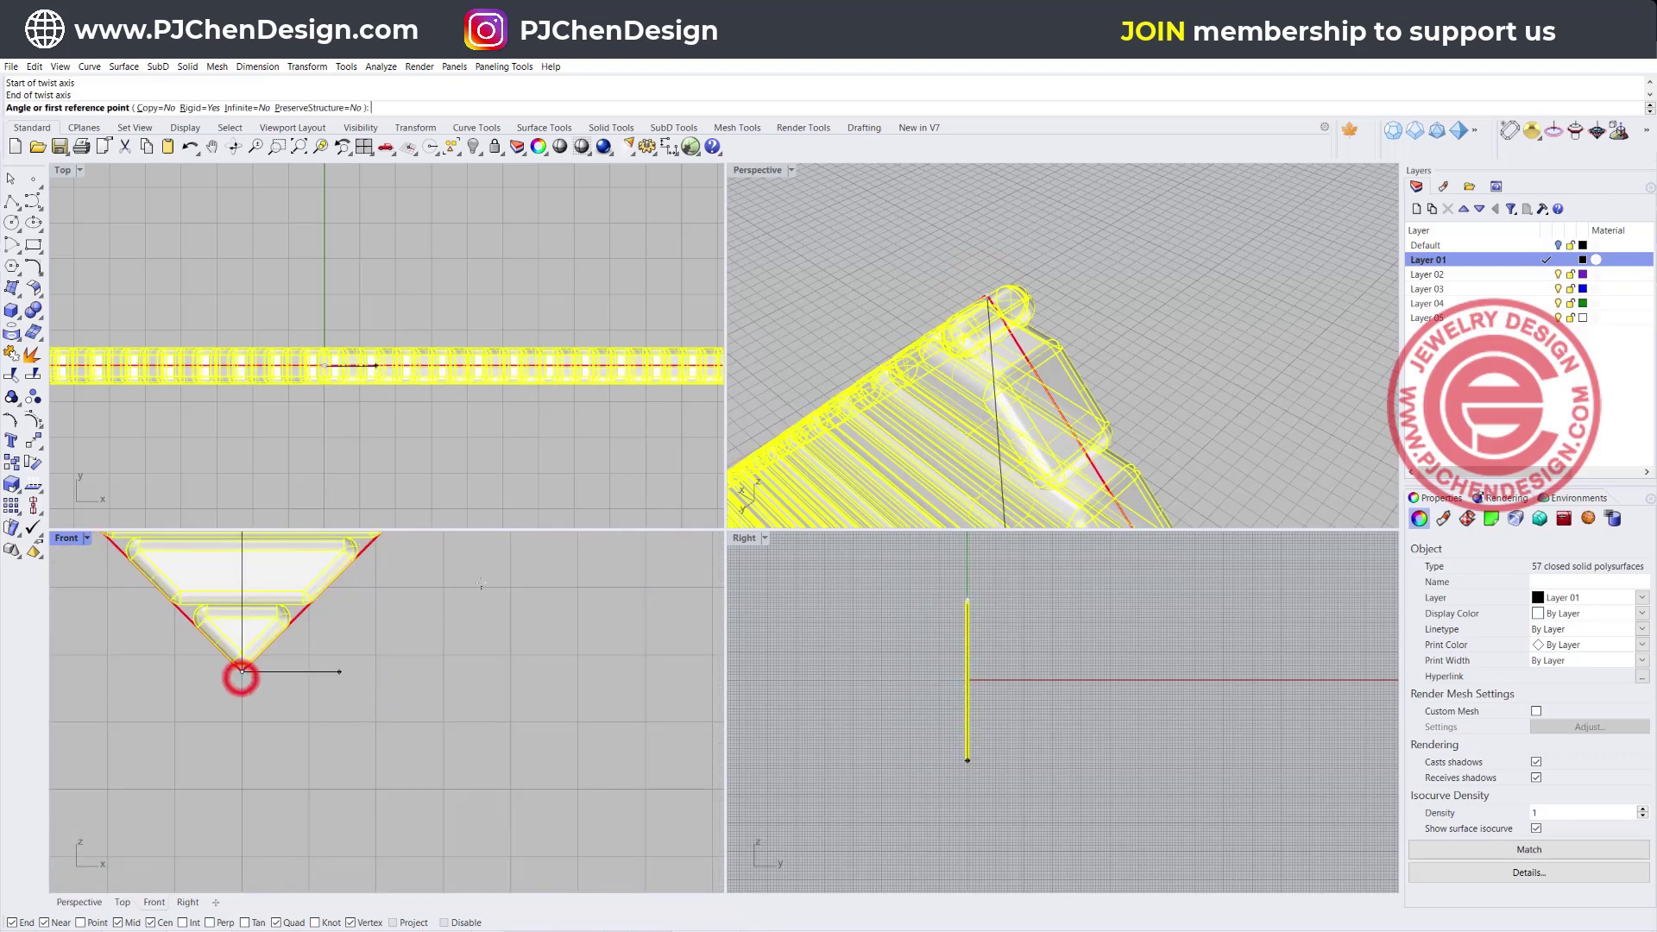
scroll(498, 352, down, 5)
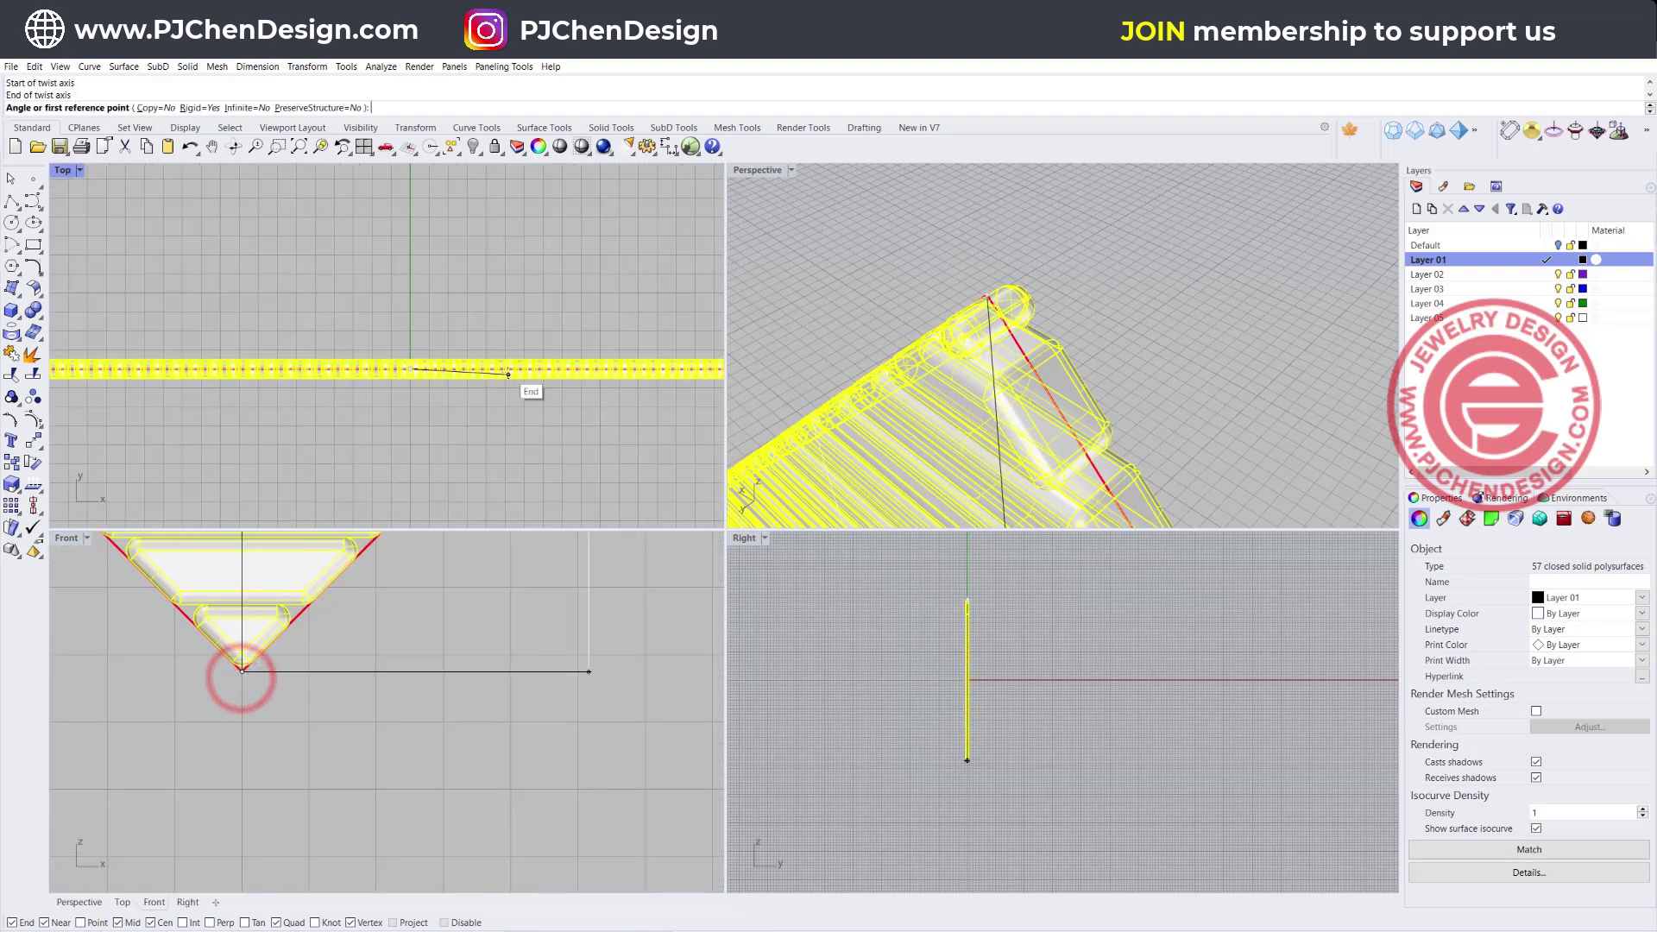
click(660, 353)
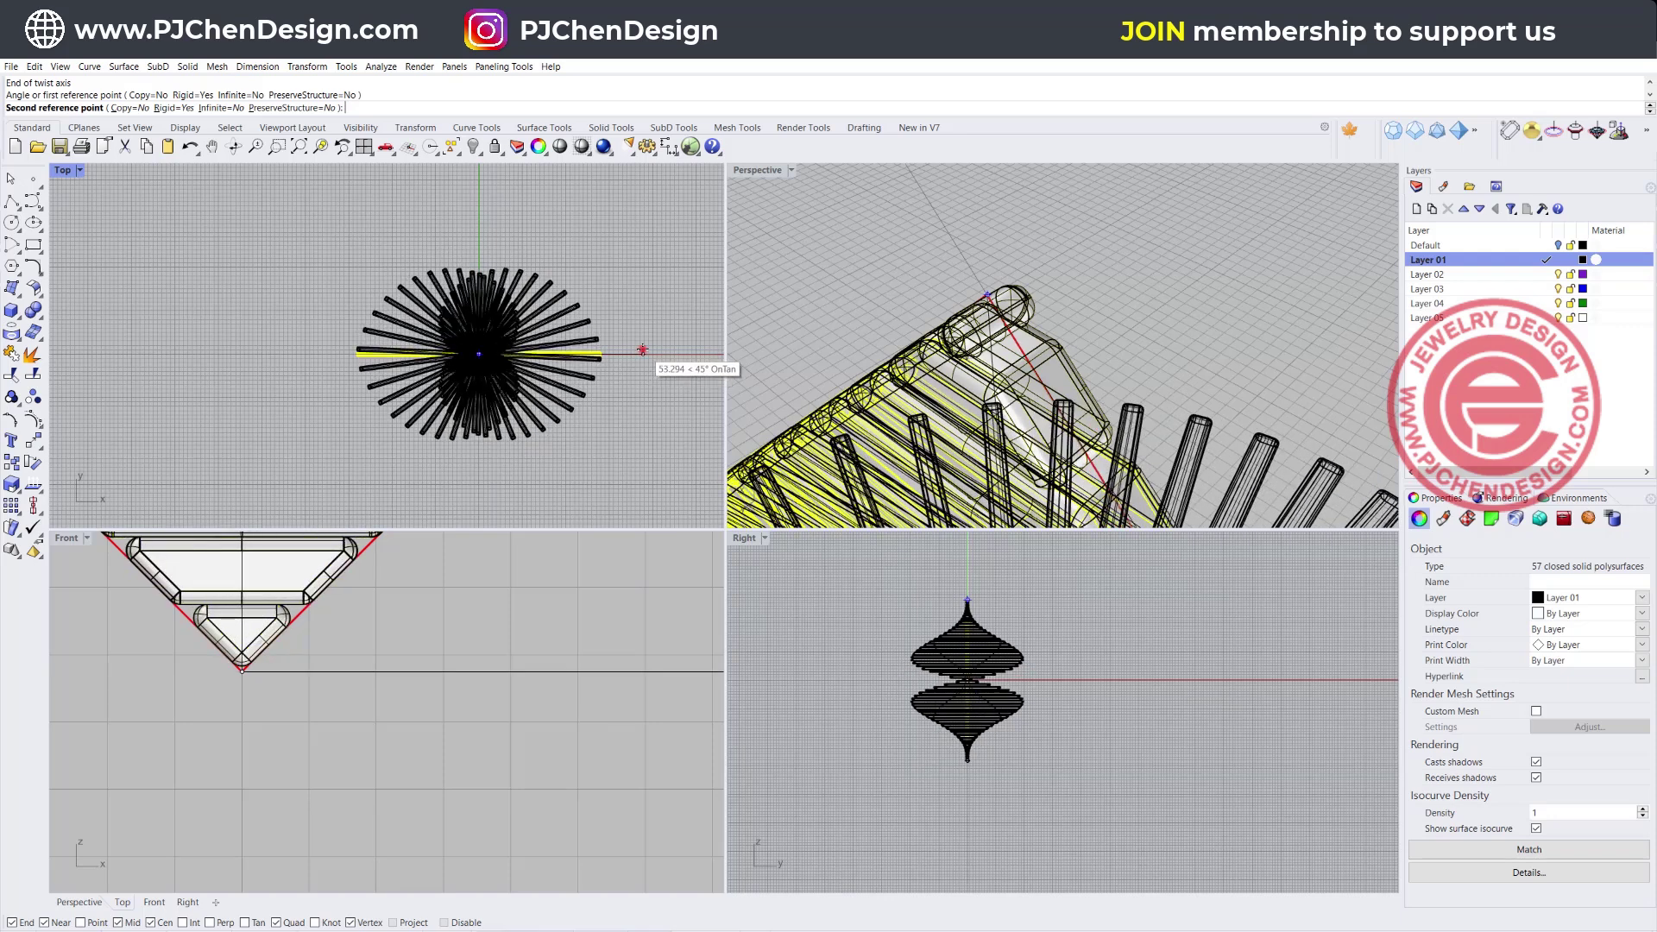
click(642, 348)
mouse_move(960, 349)
right_down()
mouse_move(1169, 448)
mouse_move(1094, 354)
mouse_move(821, 375)
mouse_move(1089, 409)
mouse_move(712, 541)
right_up()
click(1169, 448)
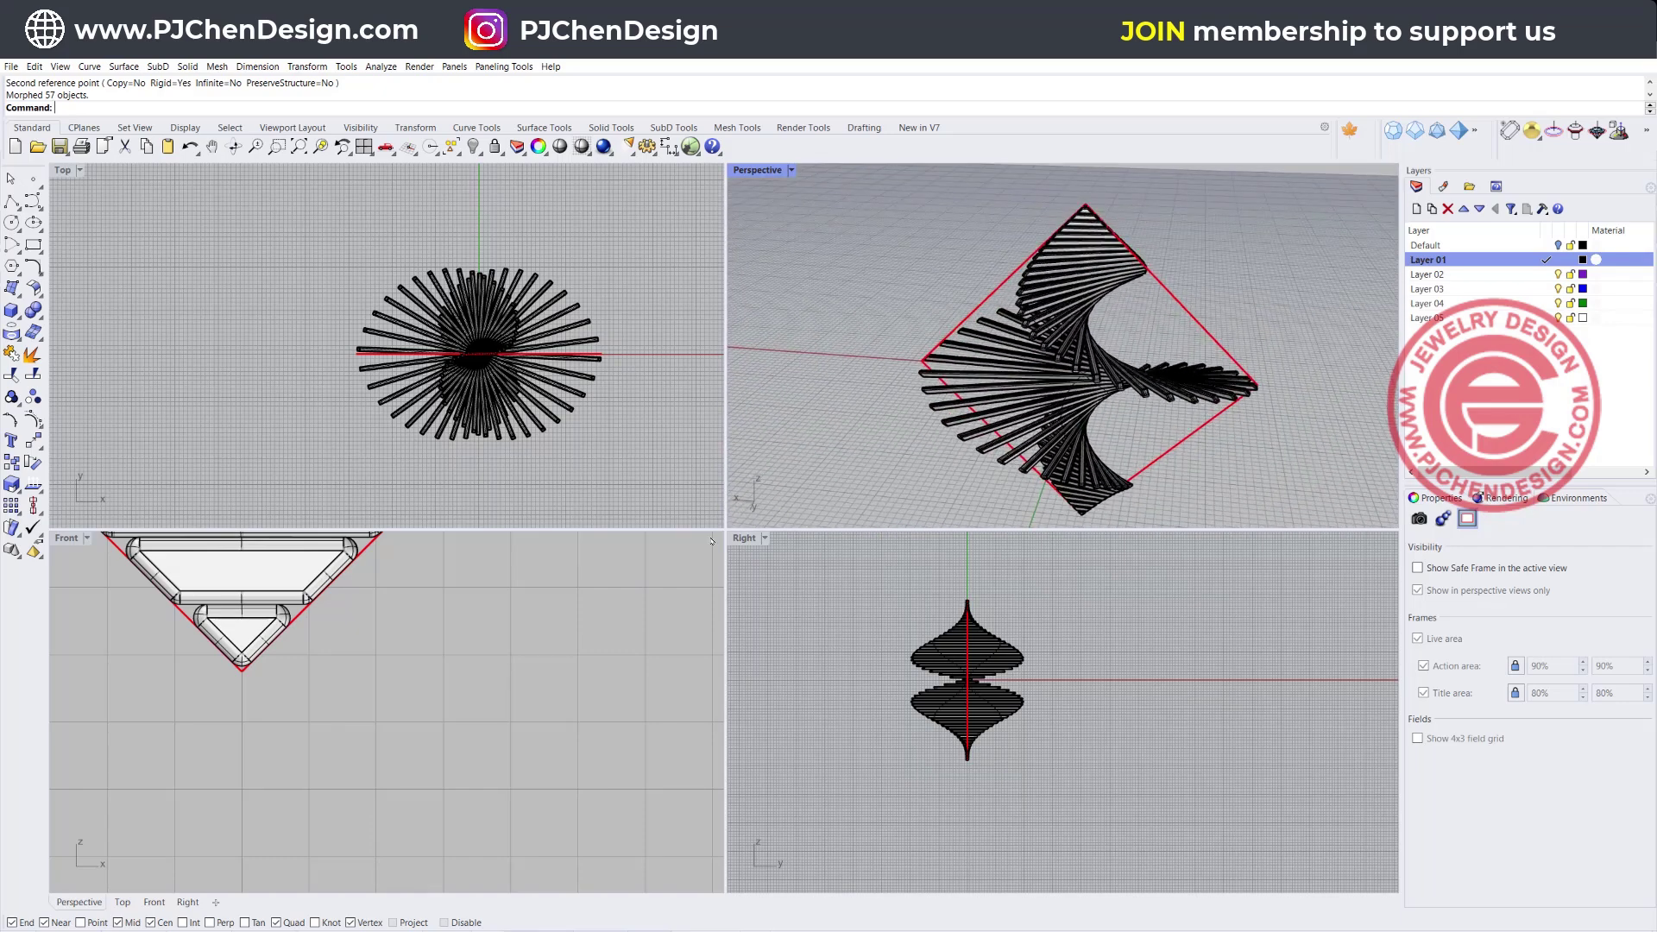
- Inspect individual twisted bars in the Front view, then clear the selection
click(257, 676)
scroll(345, 621, down, 6)
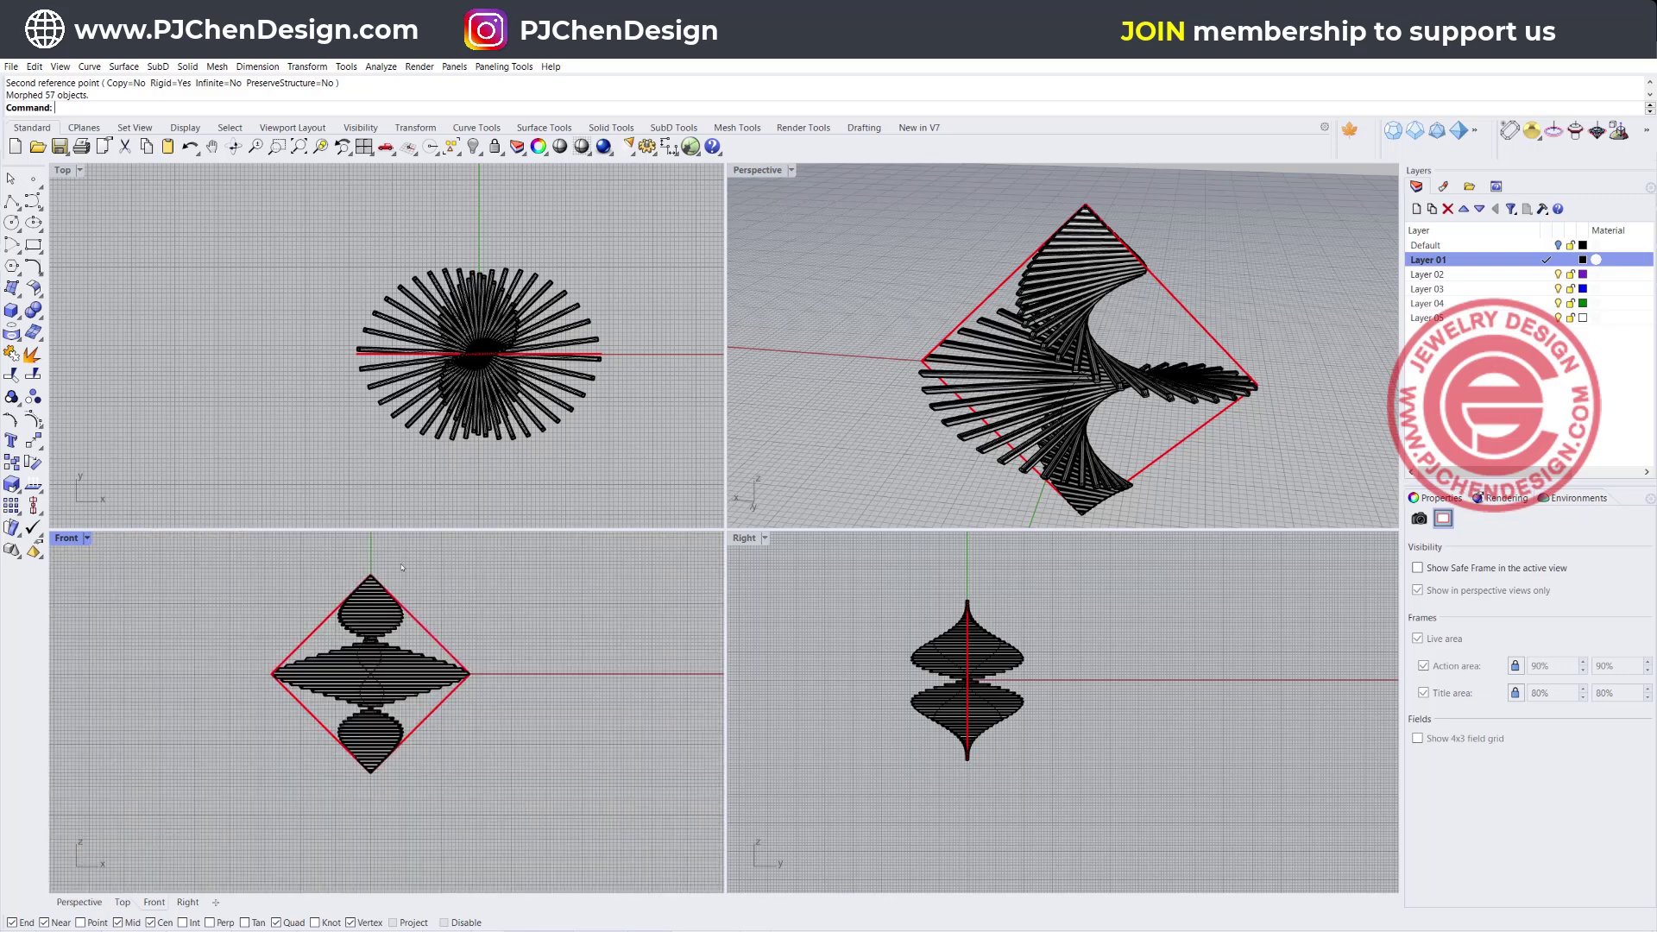
scroll(374, 628, up, 5)
click(371, 623)
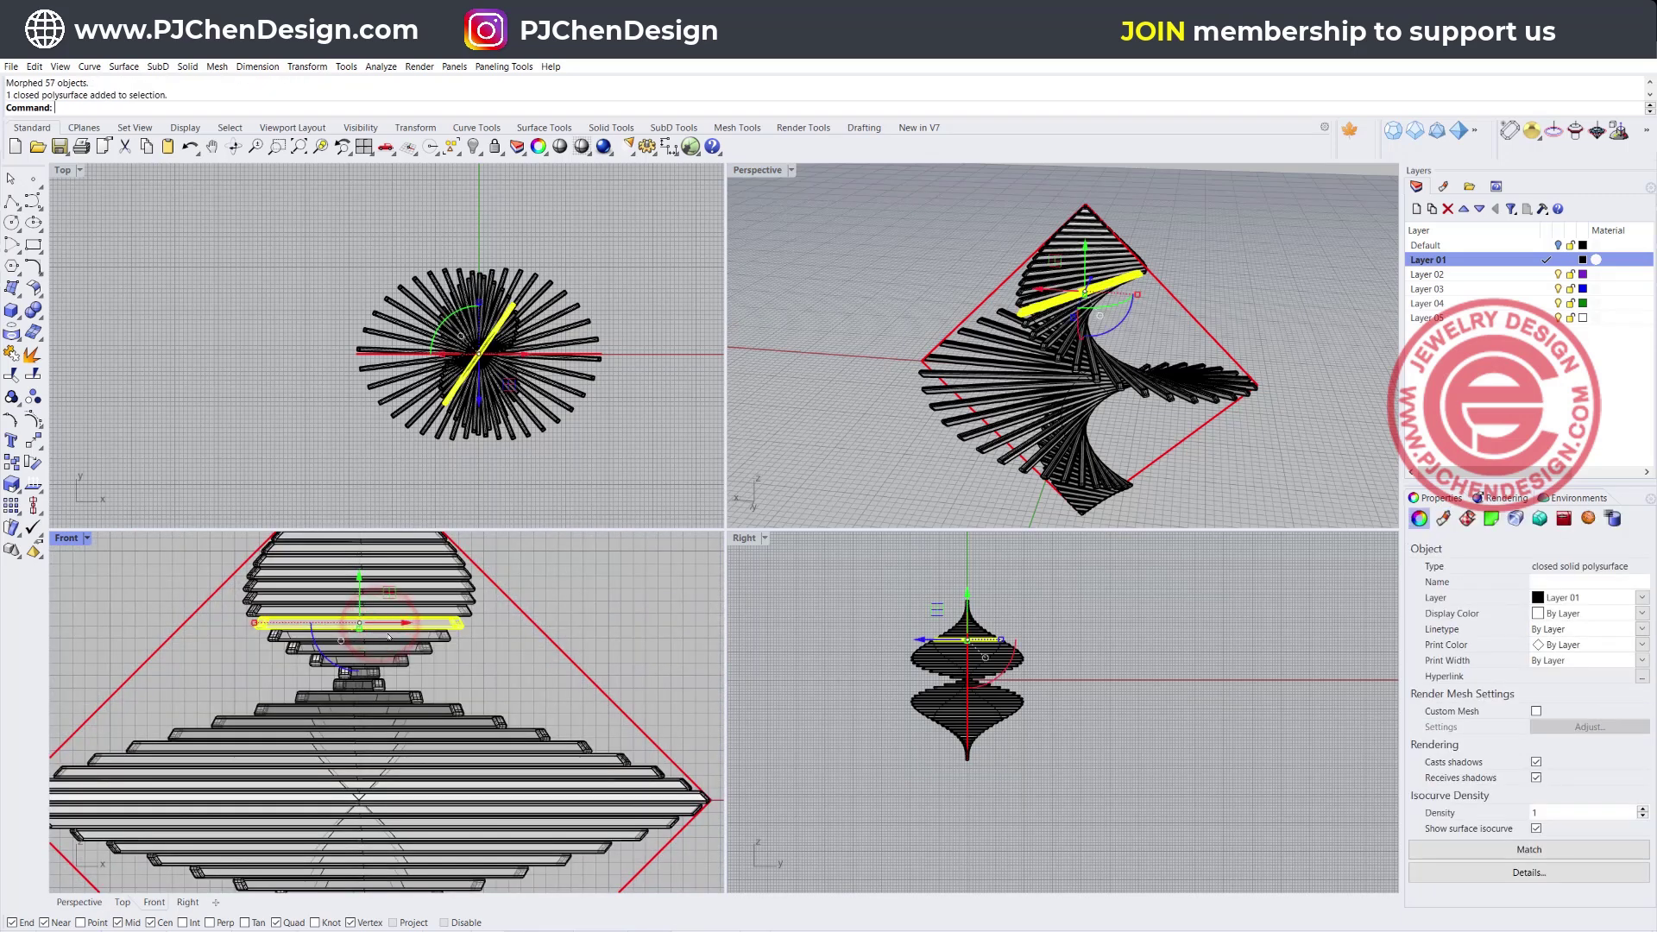
click(388, 635)
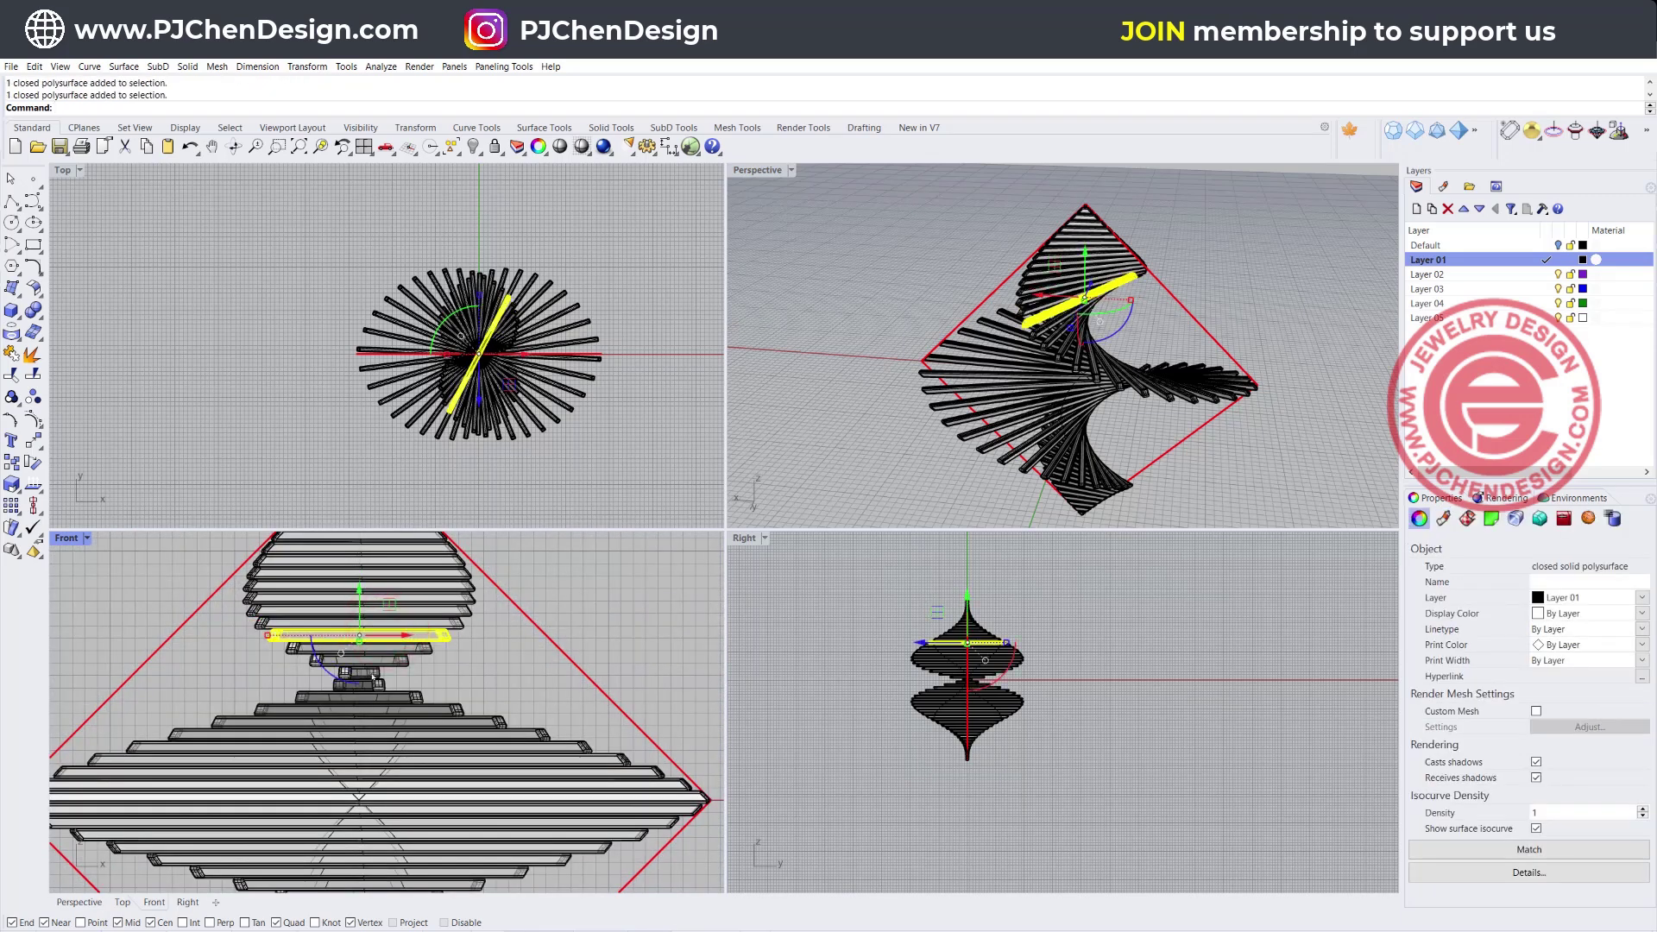
click(470, 685)
scroll(465, 682, down, 3)
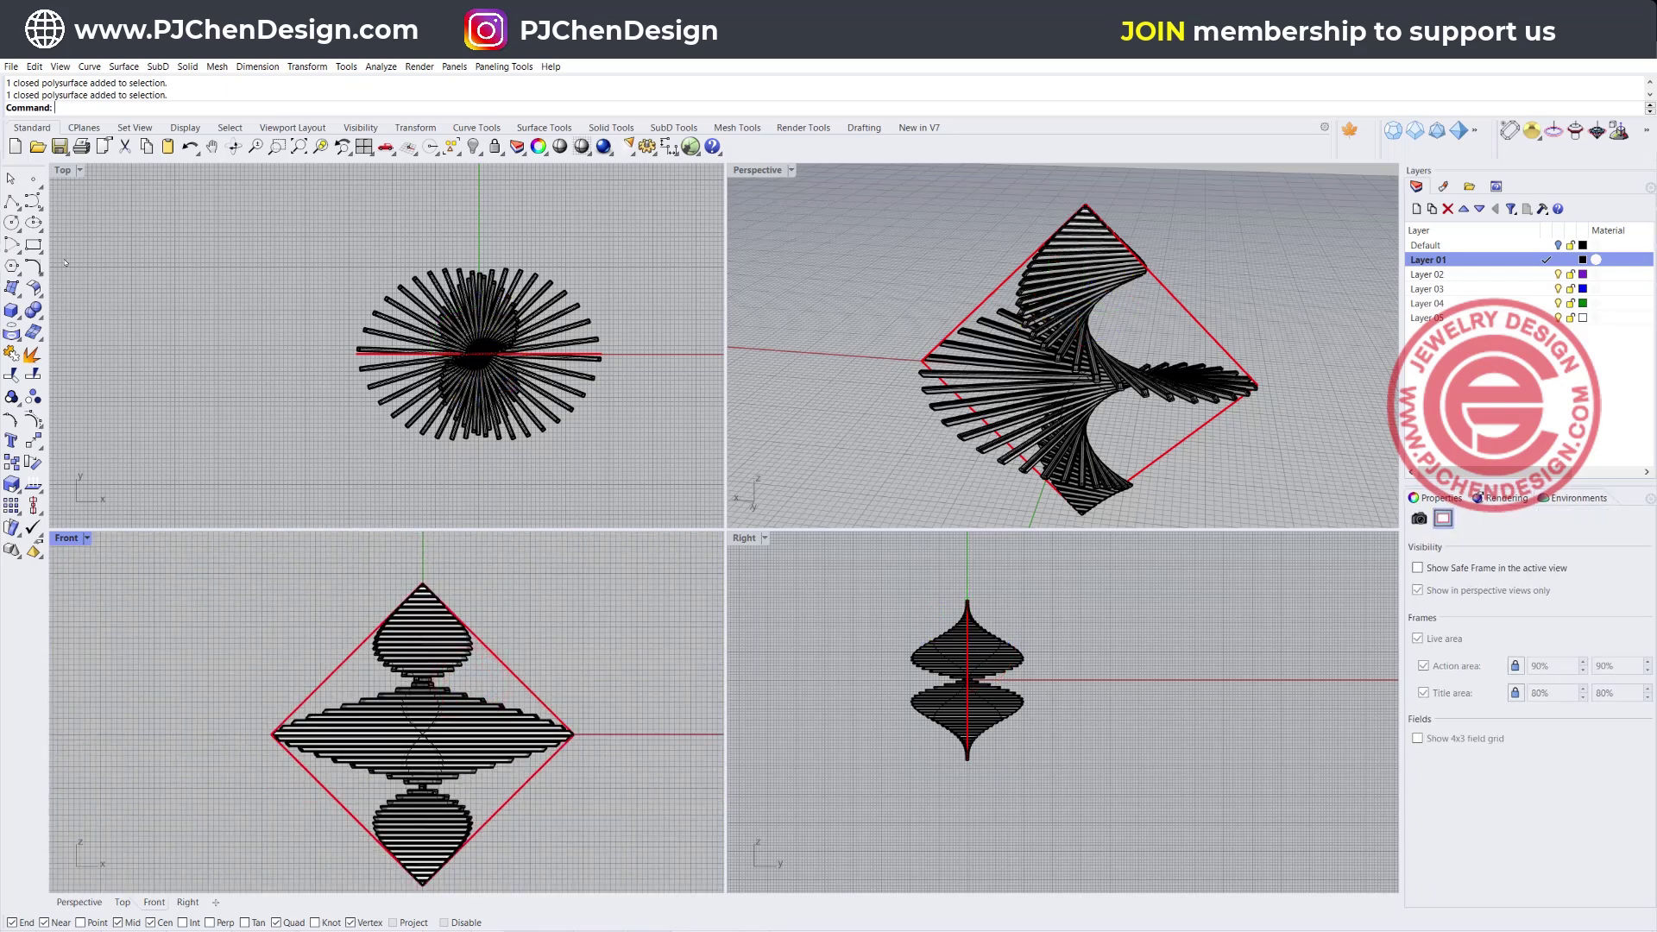
- Draw a polyline from the diamond's top corner straight down to its bottom corner
click(12, 202)
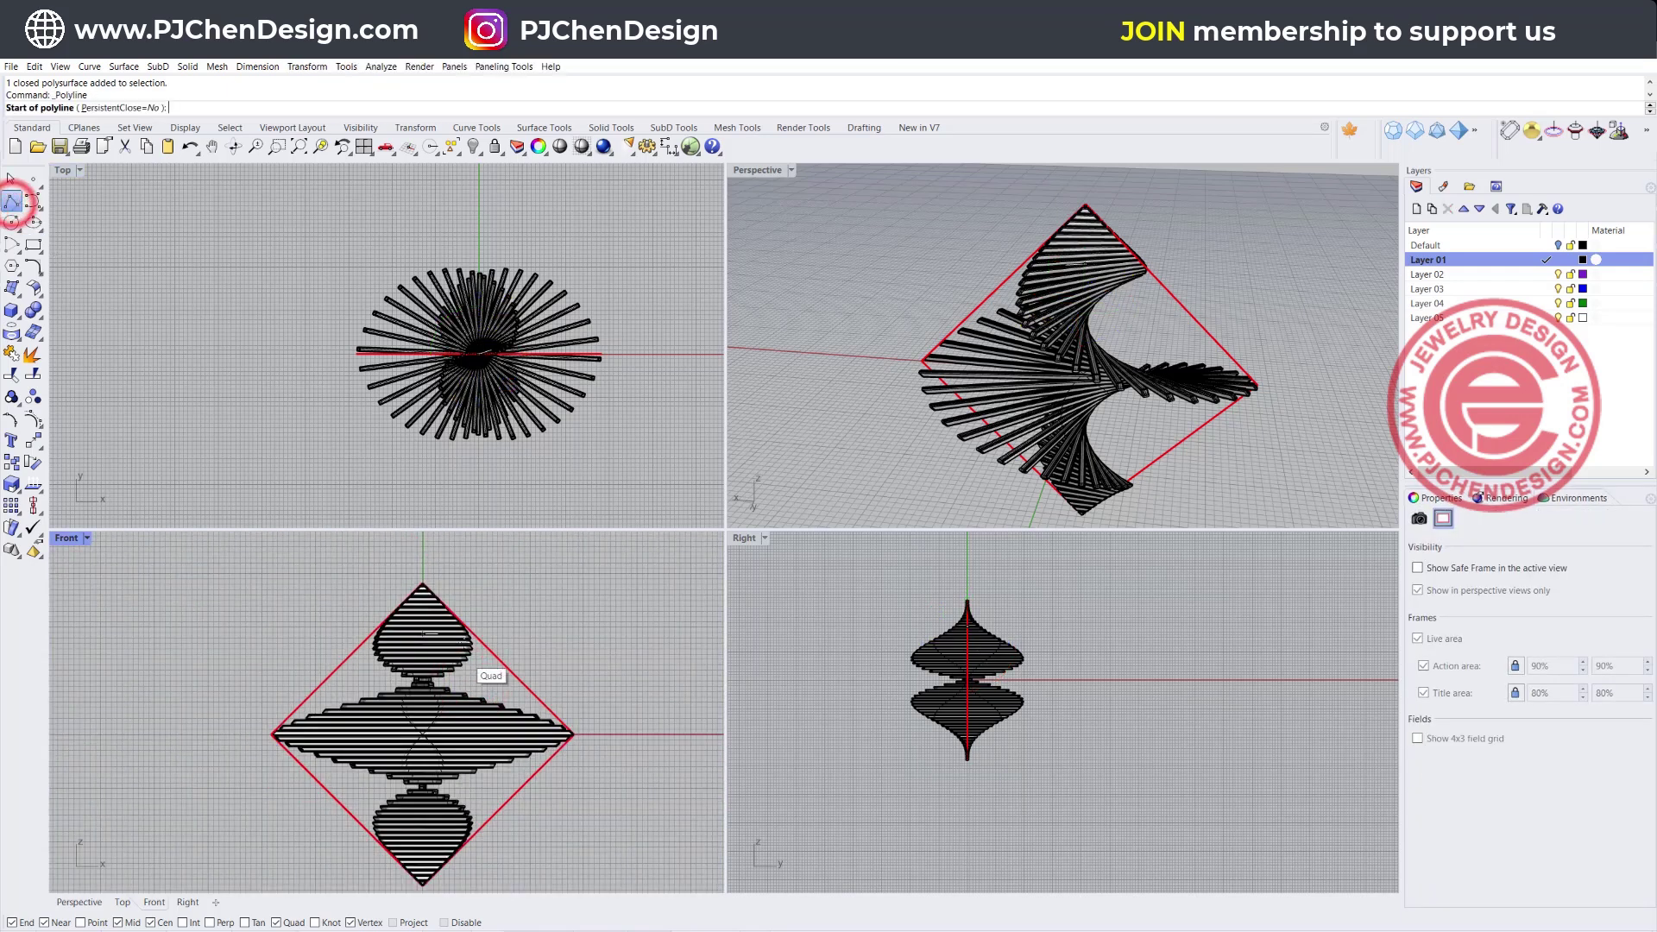
click(424, 577)
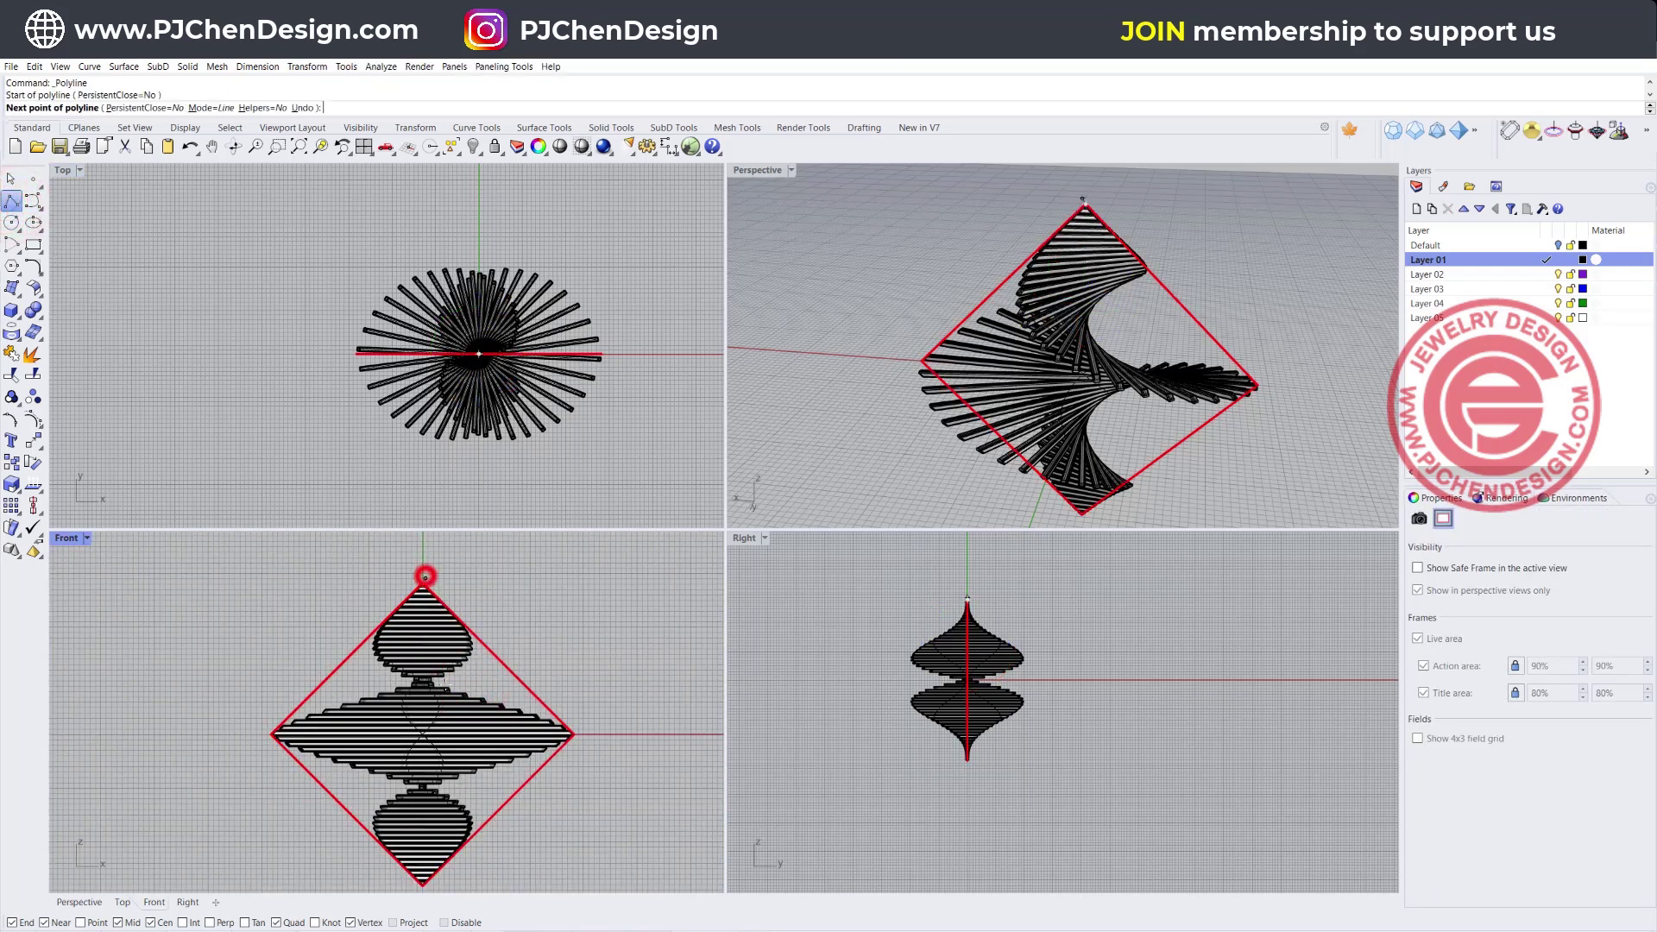
click(421, 886)
click(421, 887)
key(Return)
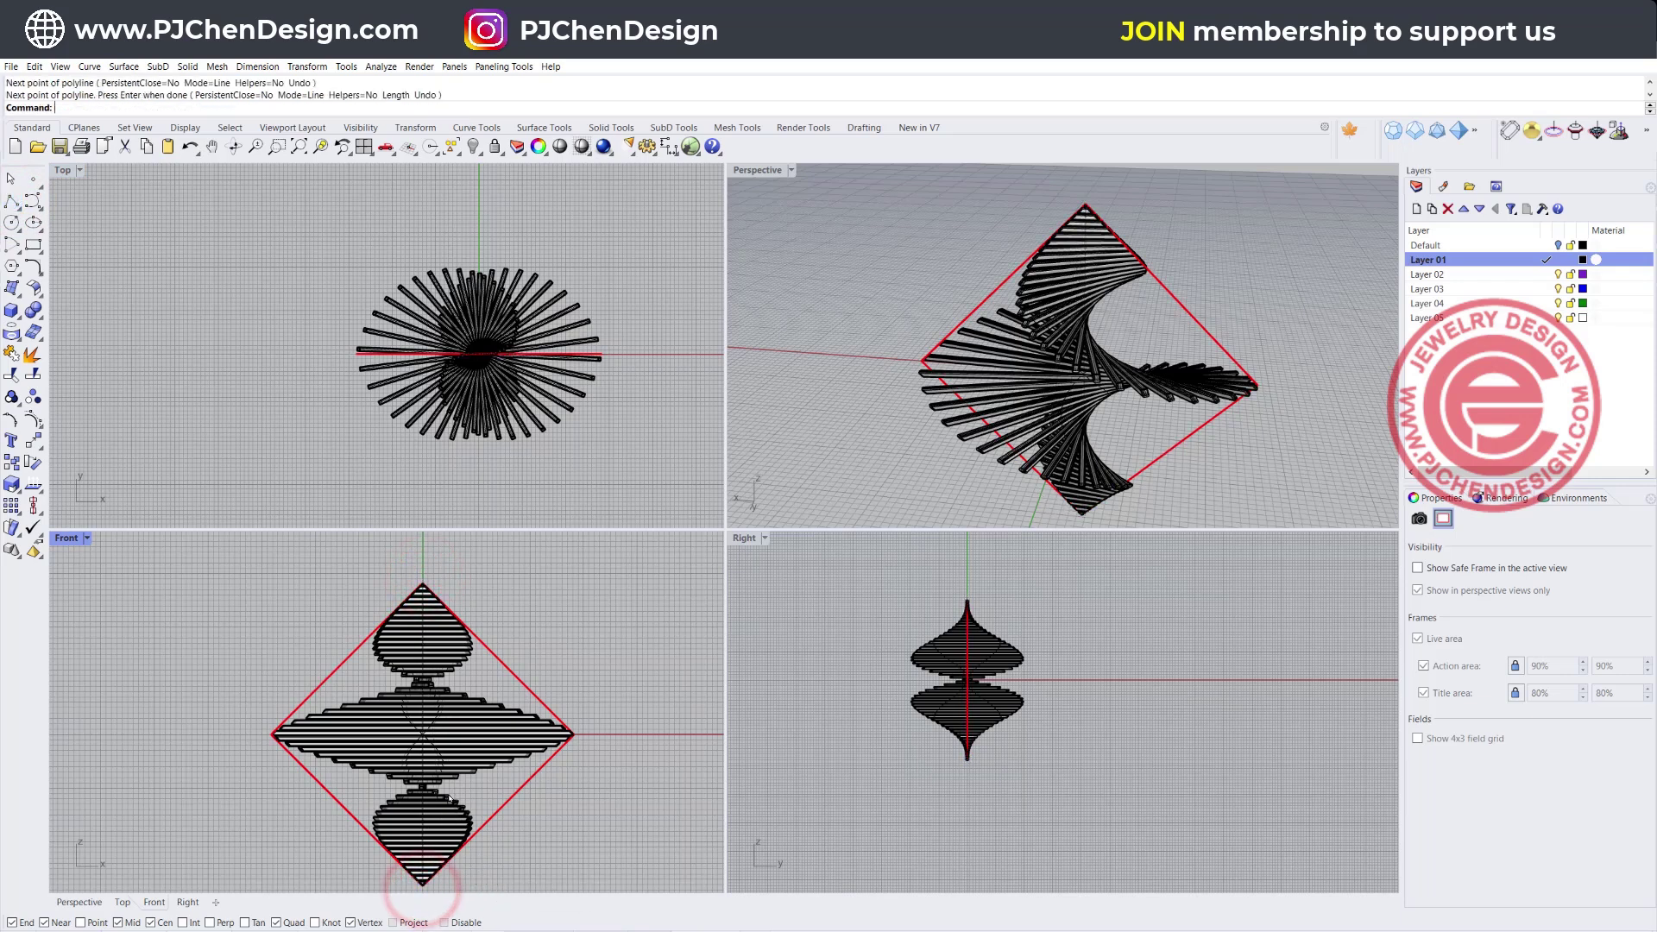
- Select the new centre line, choosing the curve among the overlapping objects
click(423, 765)
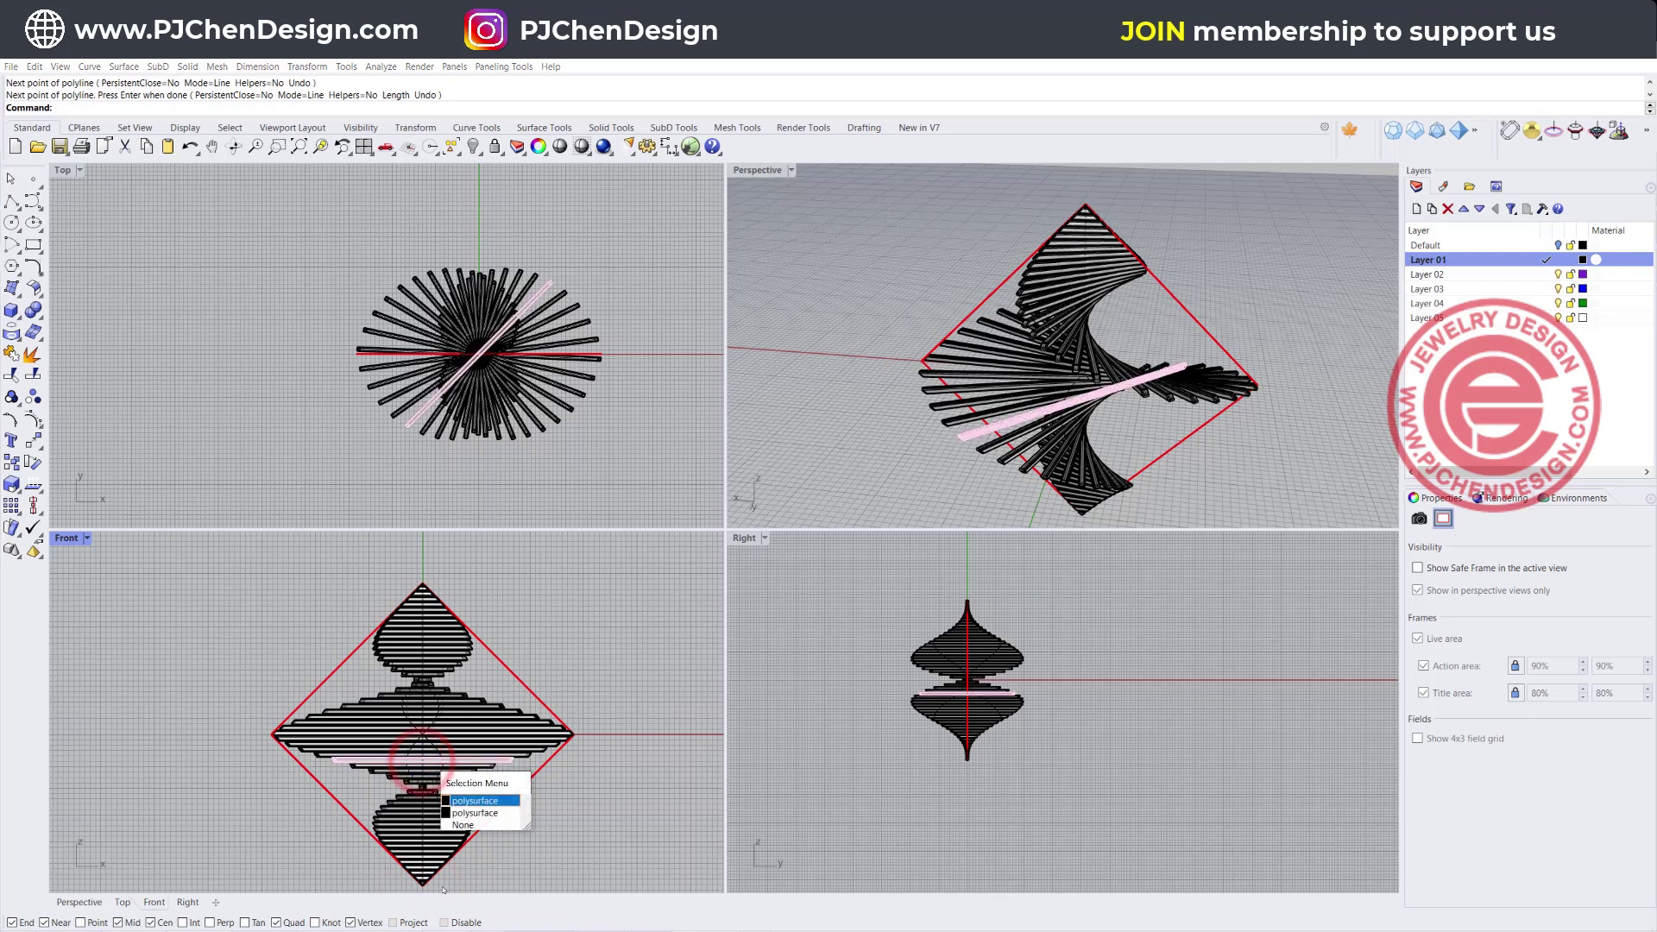
click(481, 862)
scroll(481, 861, up, 6)
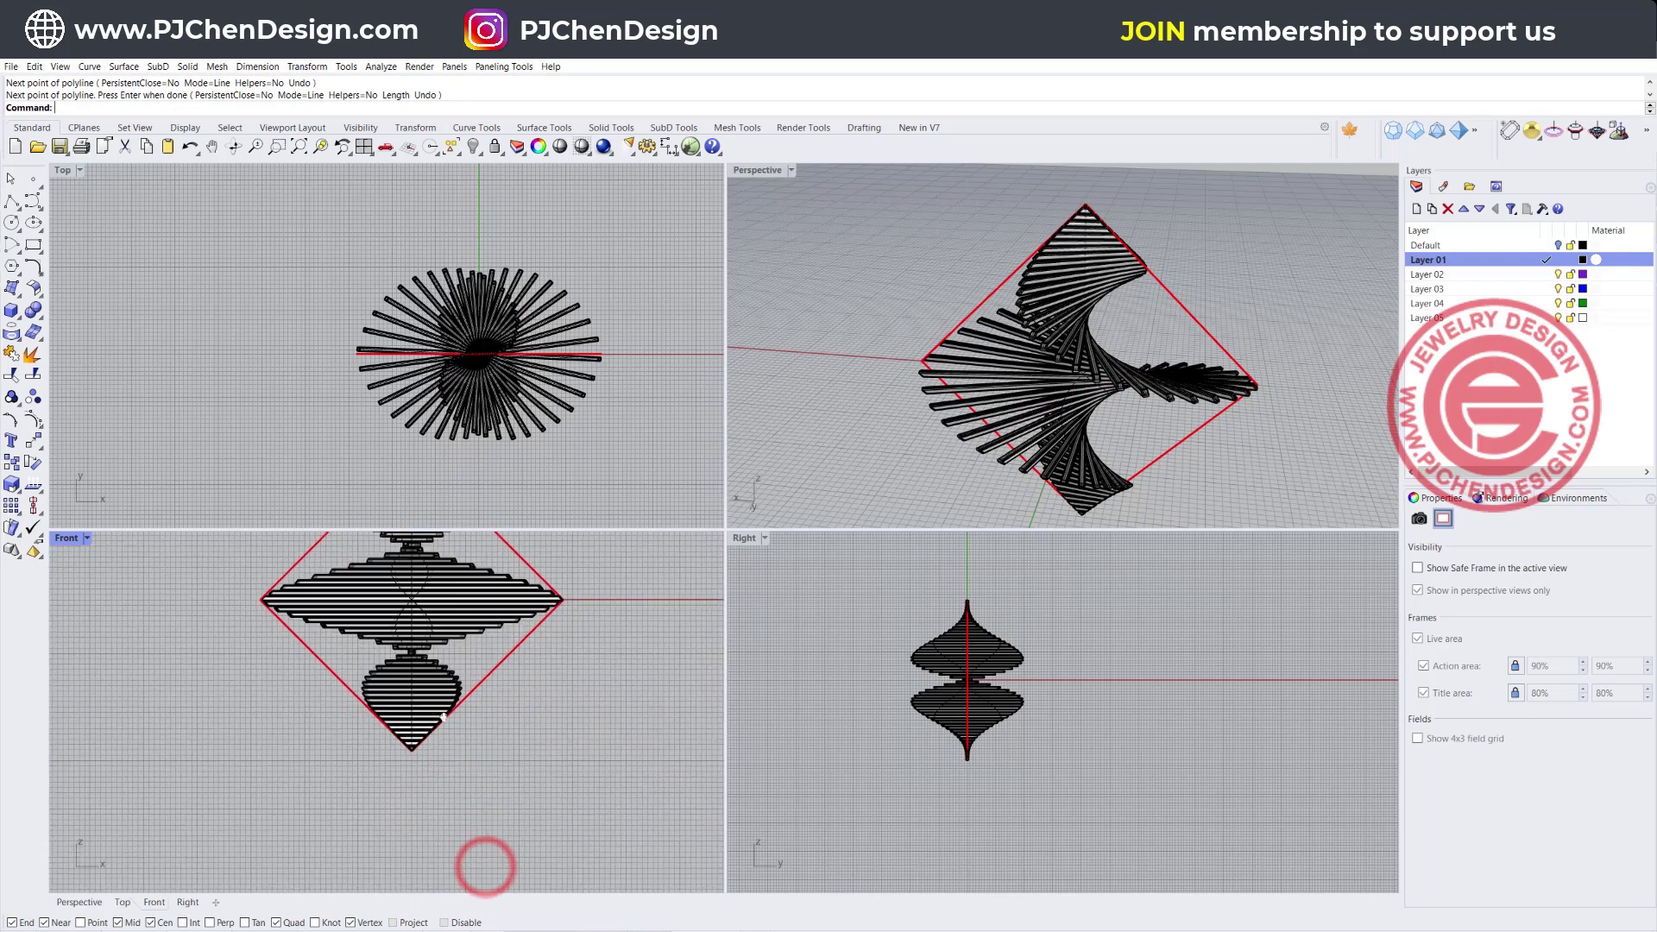
click(382, 770)
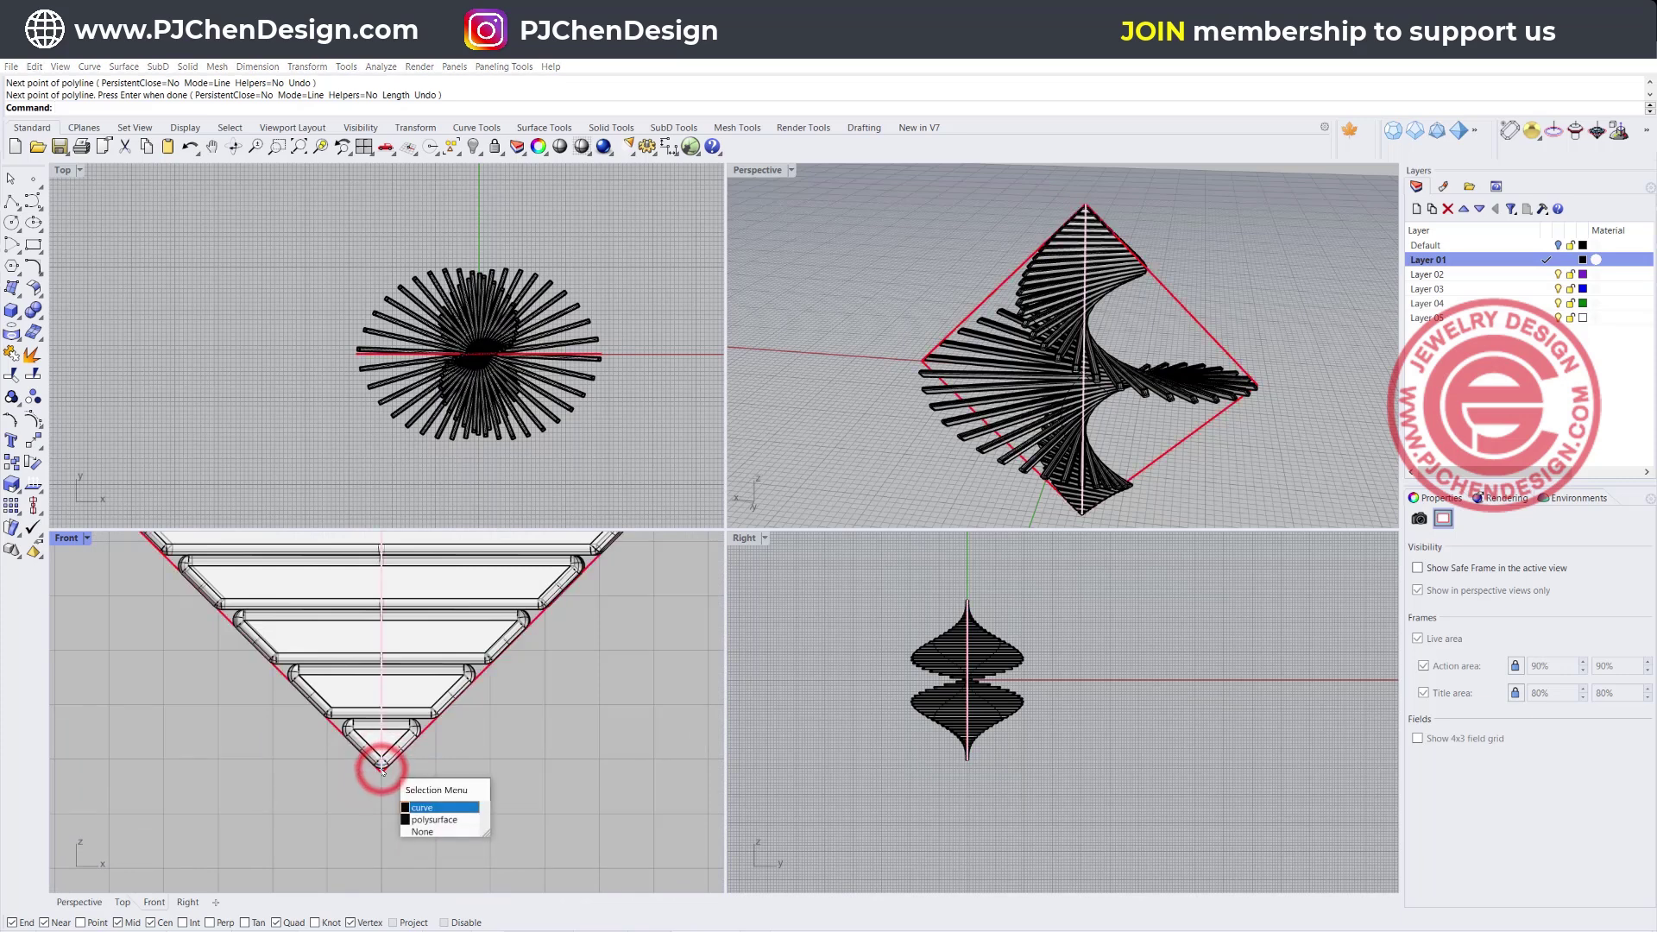
click(421, 809)
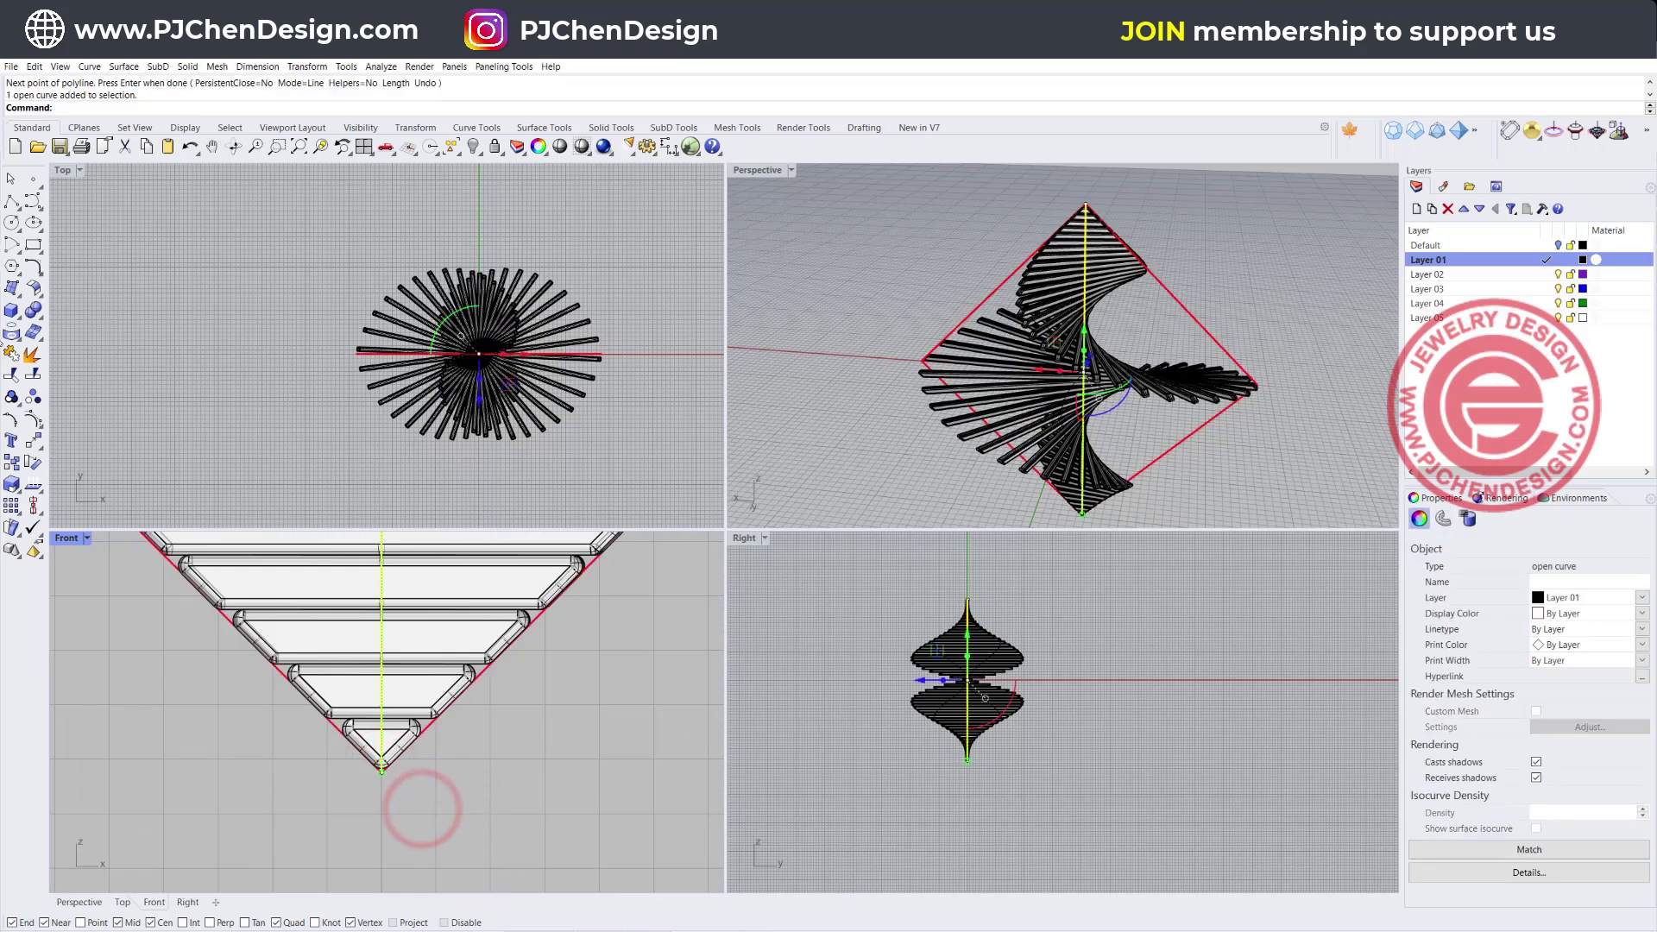
- Pipe the centre line into a round-capped rod, 0.8 at both ends, and frame its upper tip
click(13, 311)
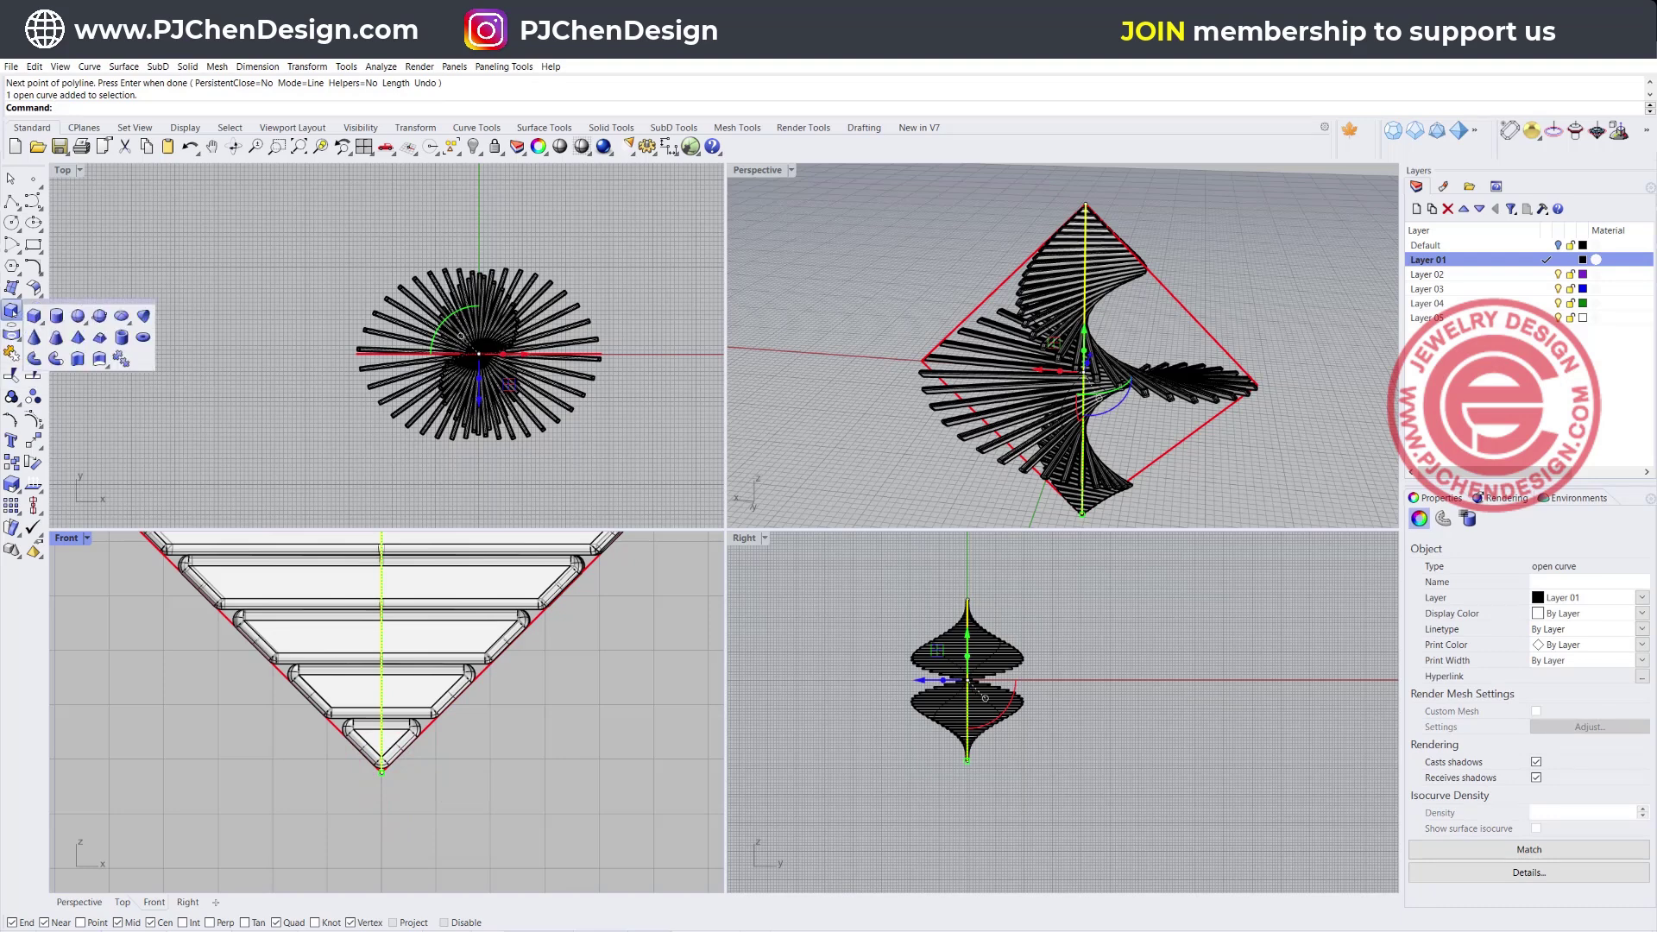
click(55, 359)
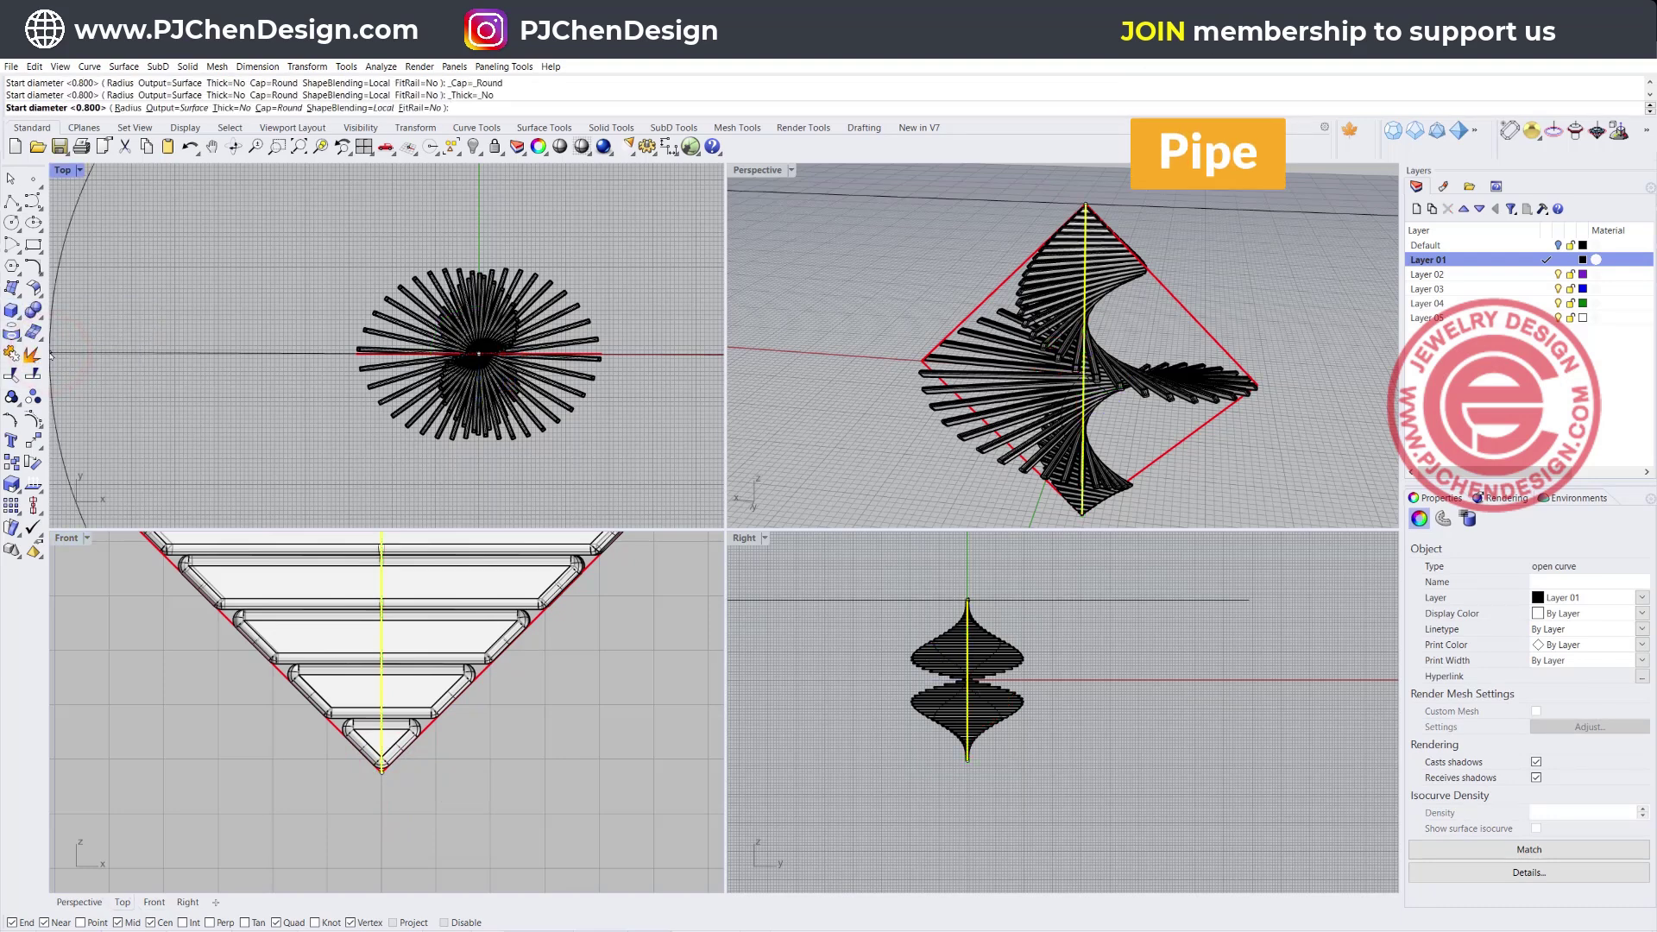
key(Return)
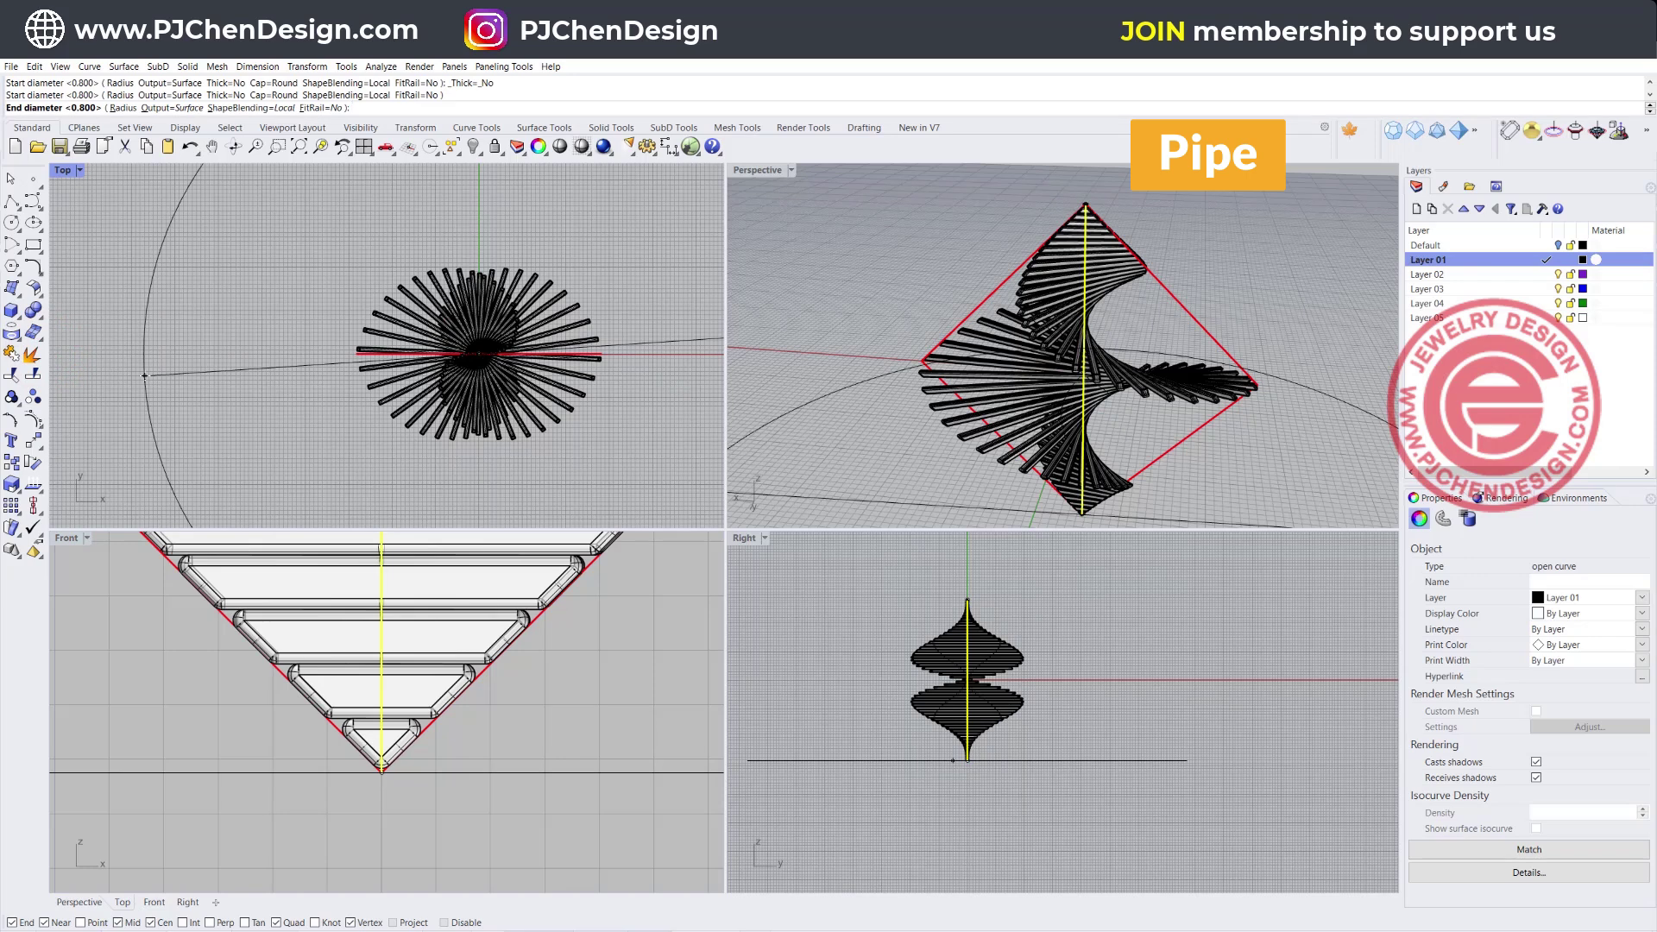
key(Return)
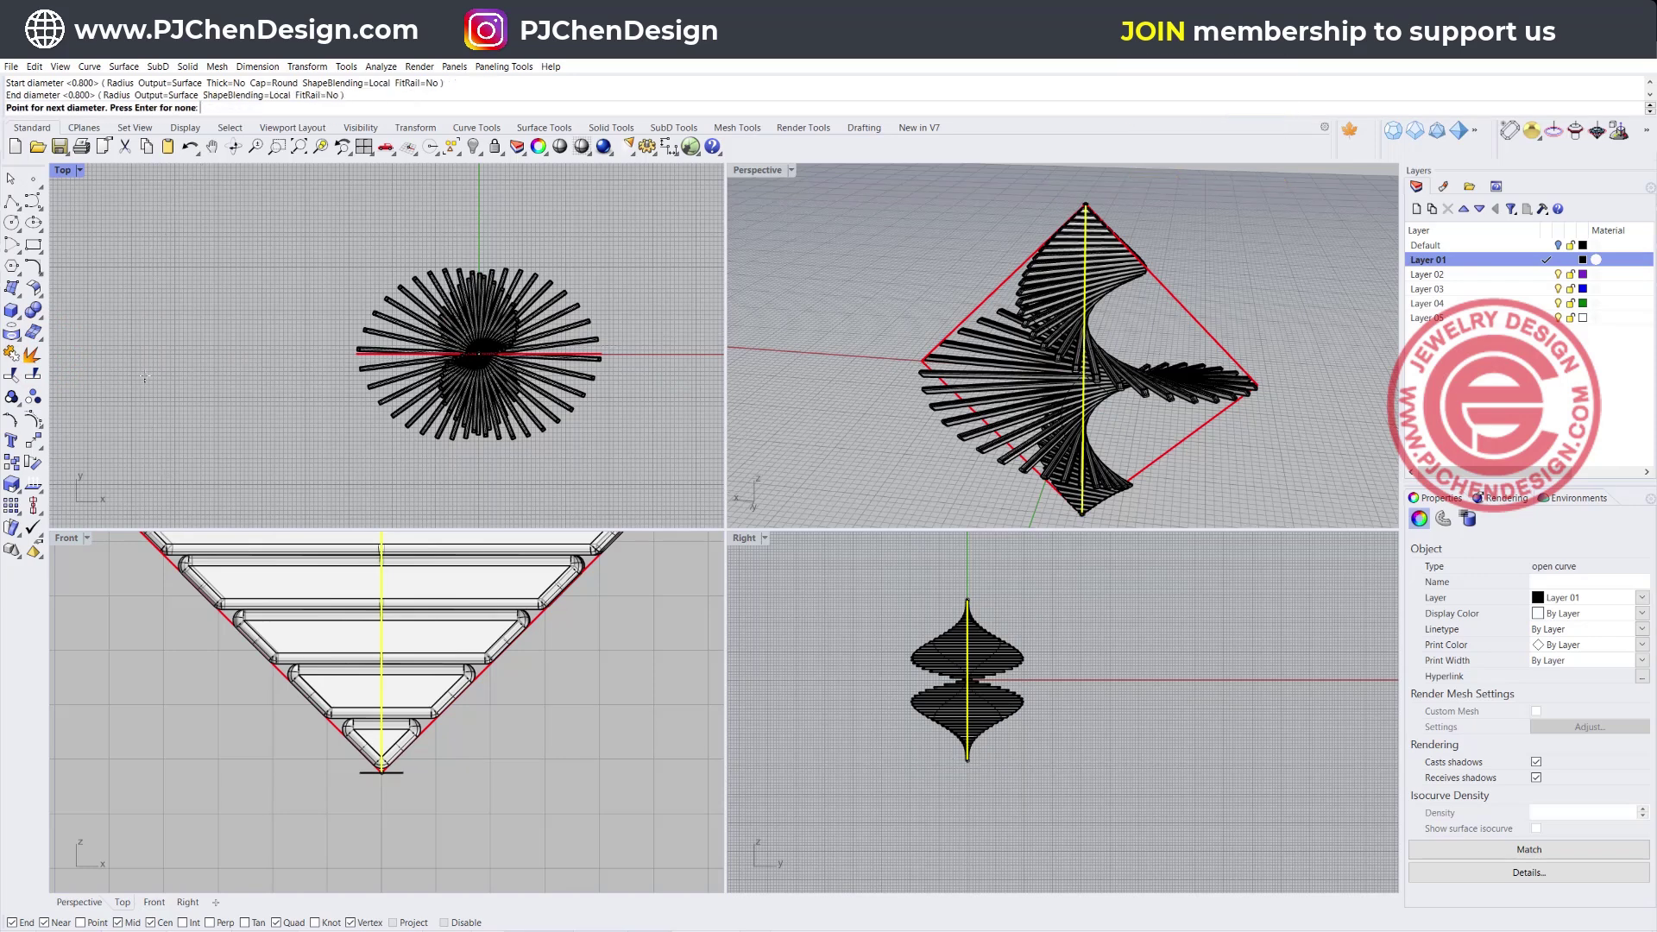
key(Return)
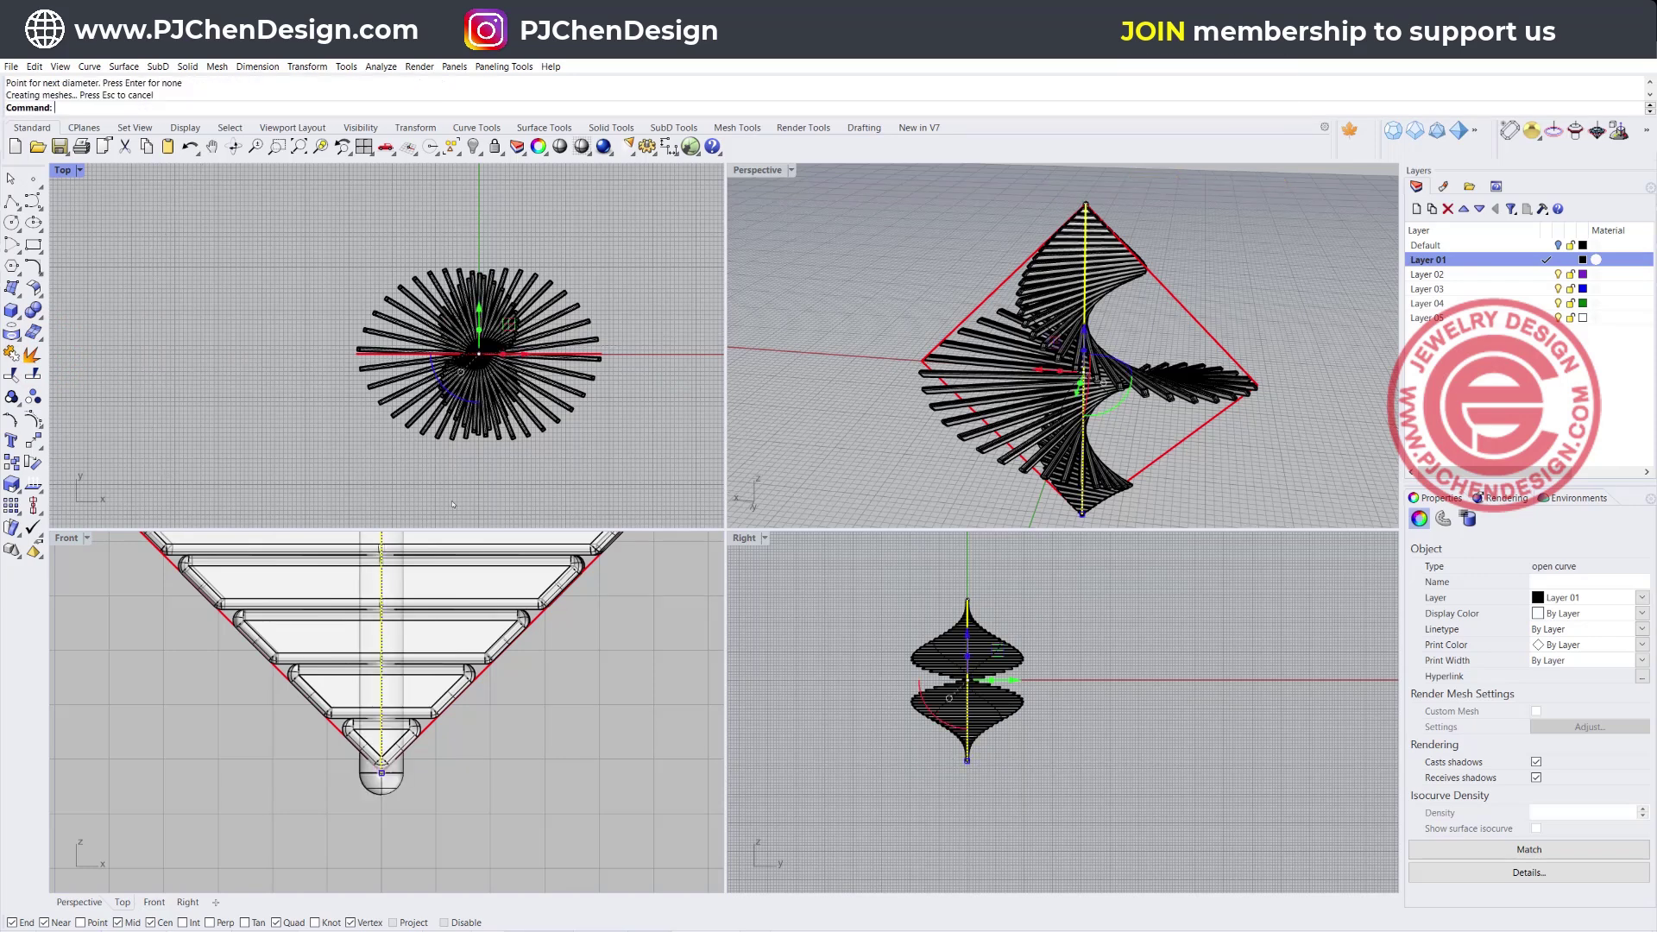
scroll(398, 752, up, 2)
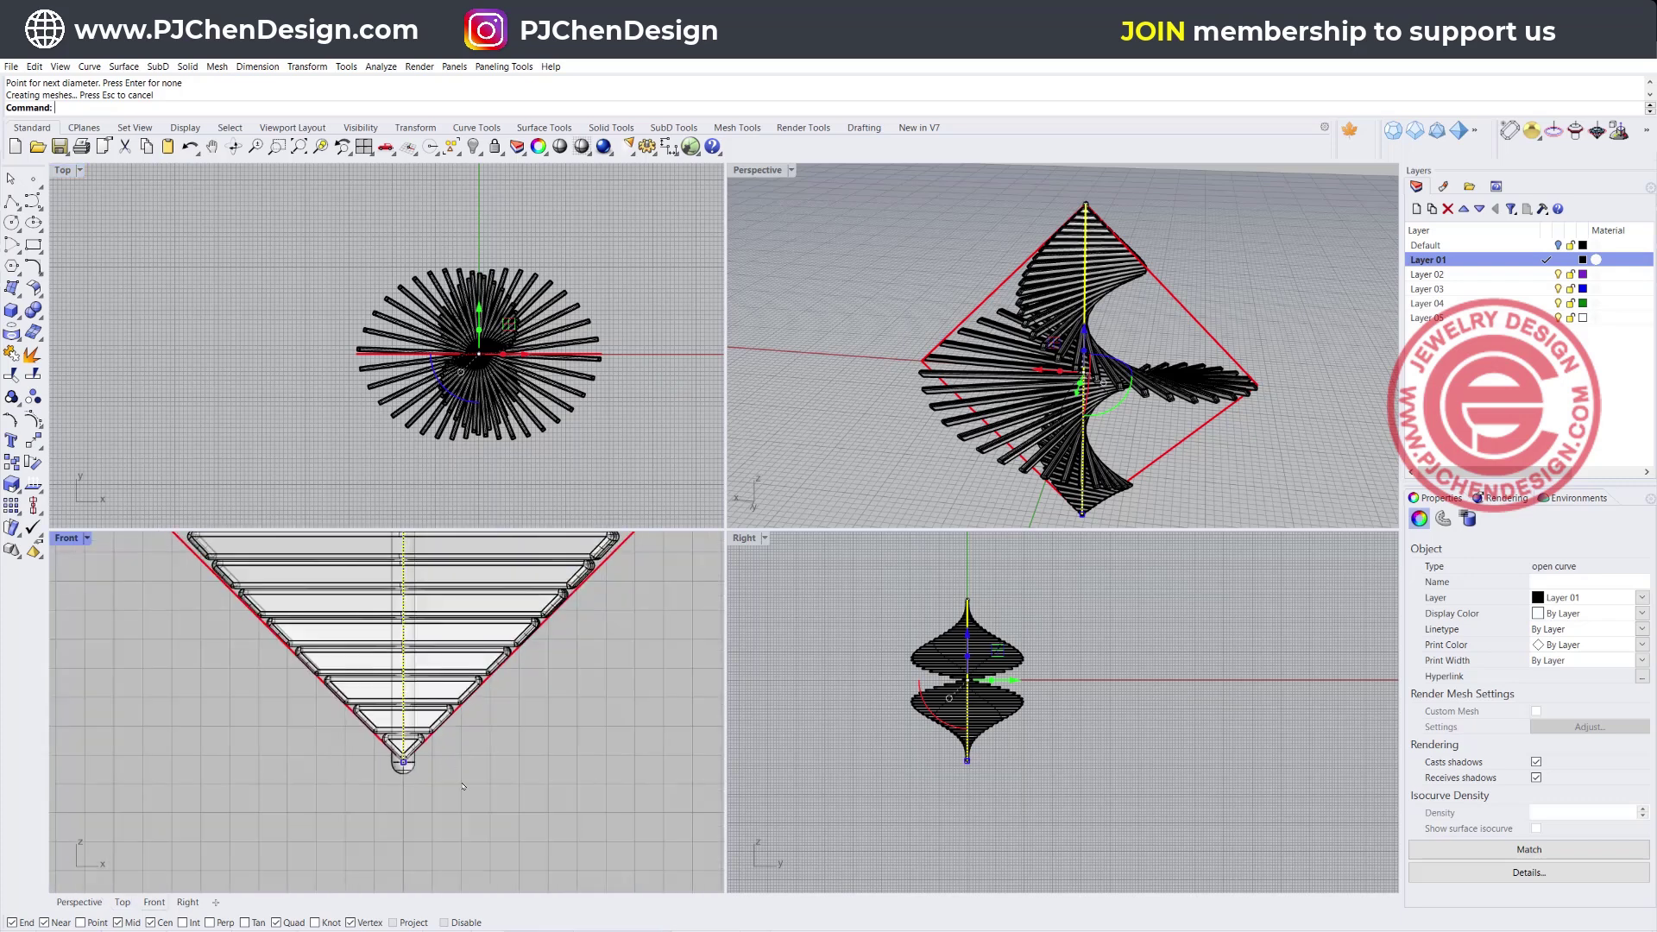
click(474, 787)
scroll(413, 764, up, 4)
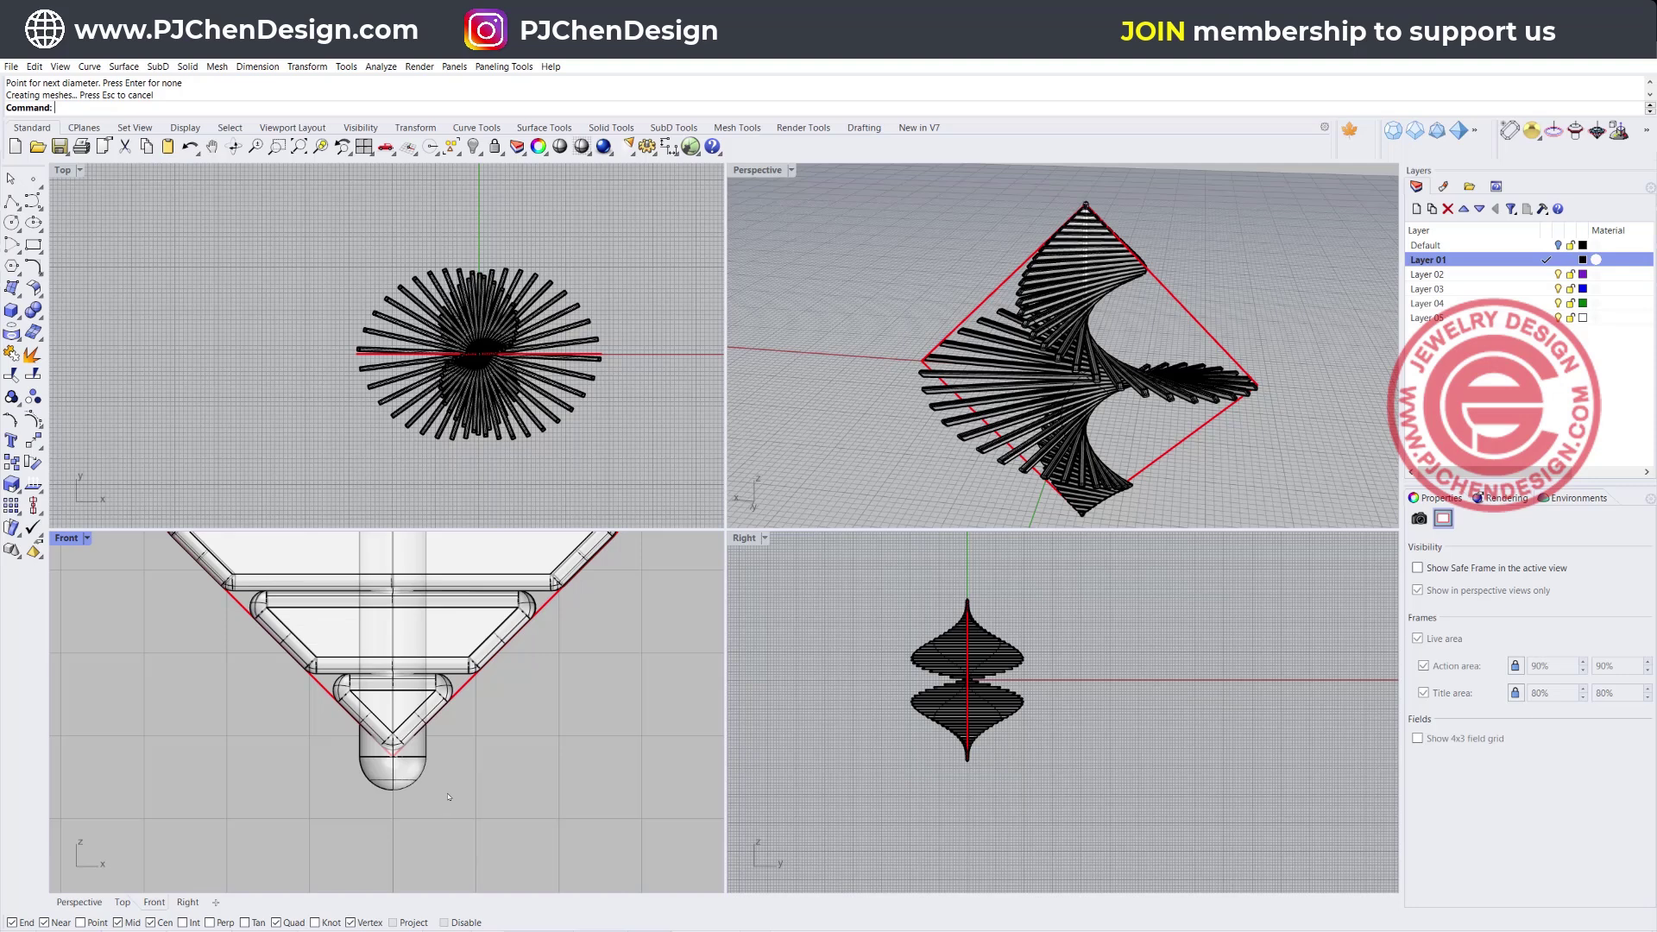
scroll(448, 795, down, 5)
scroll(483, 818, up, 6)
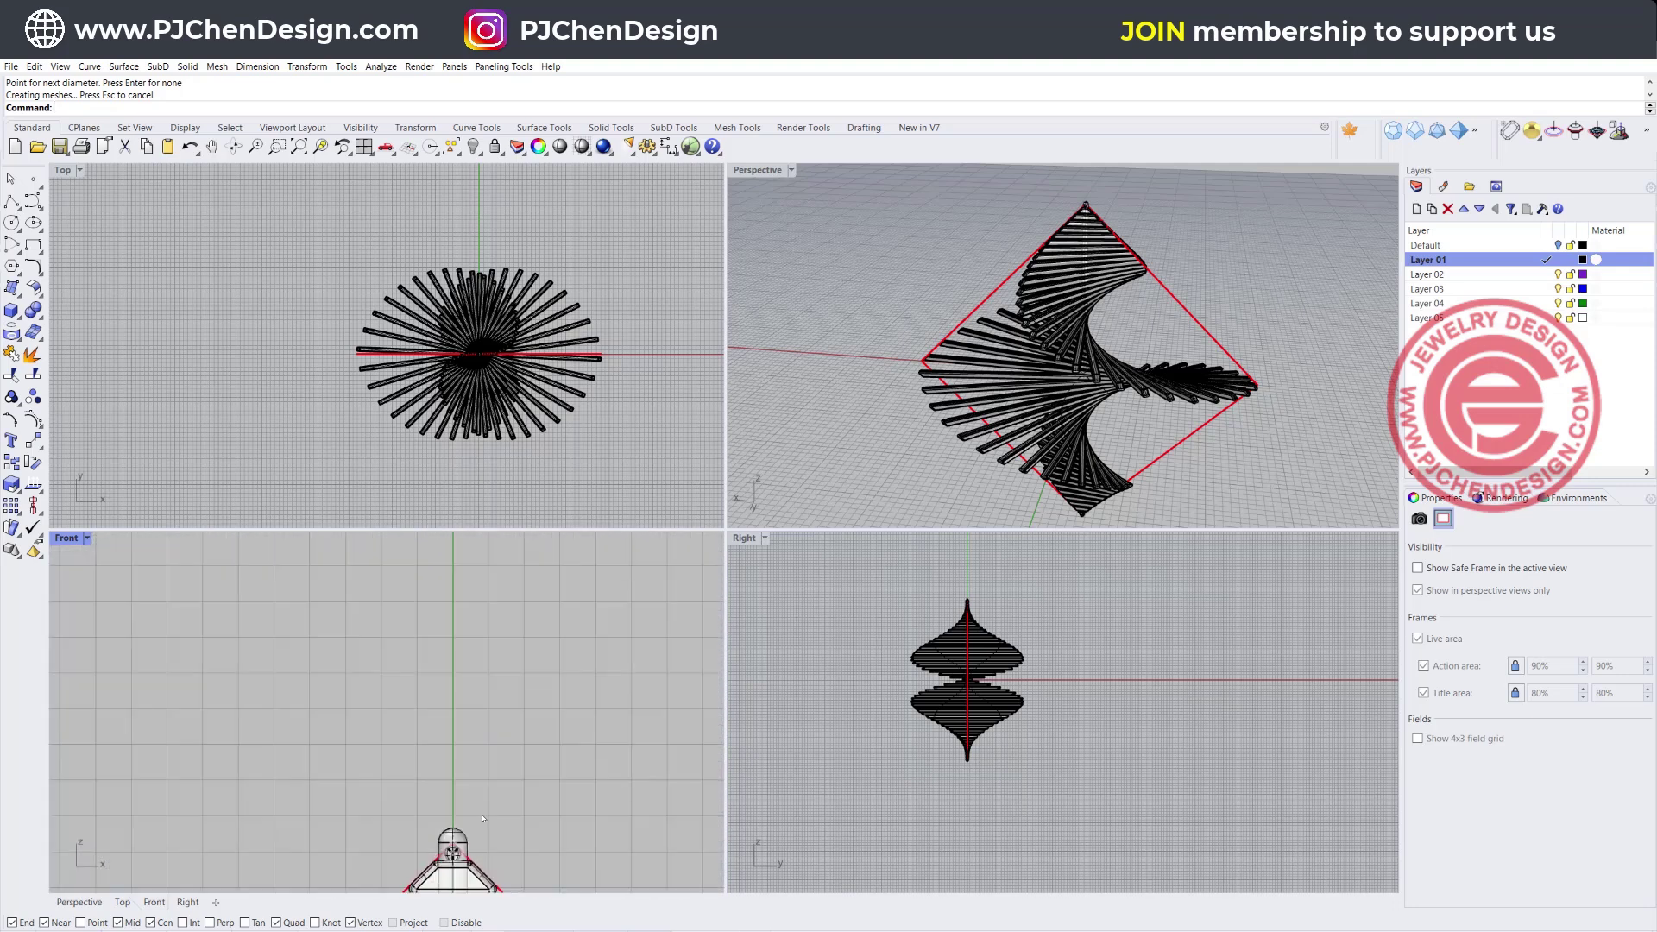
right_drag(483, 818, 365, 661)
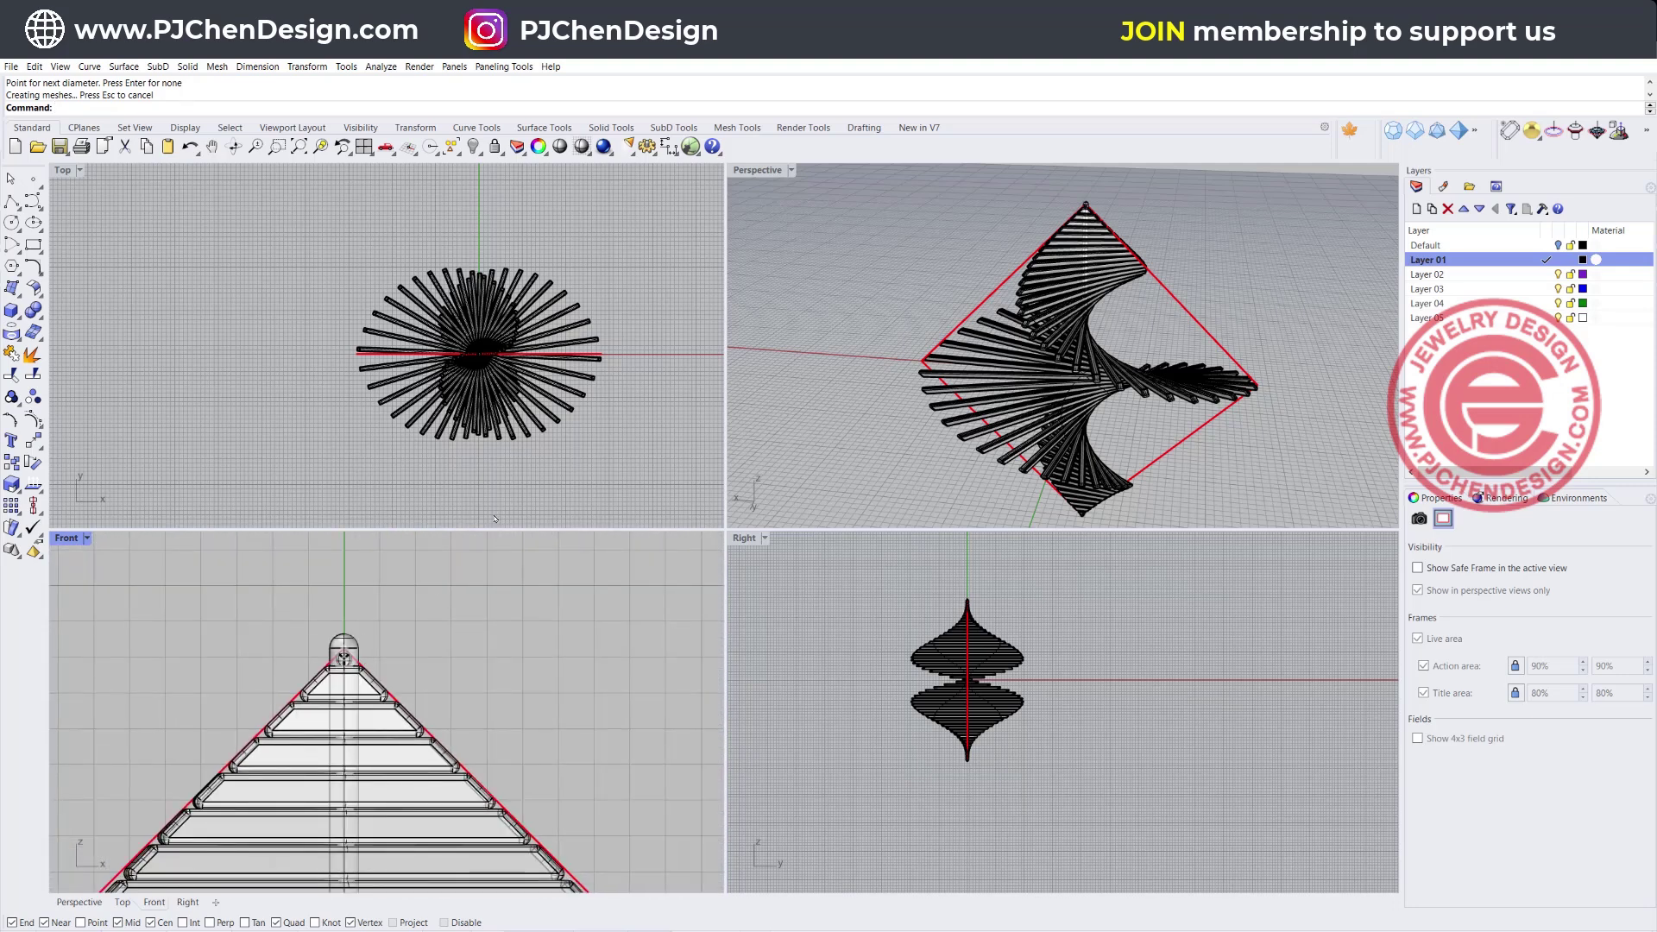
- Add a torus (radius 0.946, tube 0.221) at the rod's top tip and drag a copy above it
double_click(63, 538)
scroll(616, 538, down, 3)
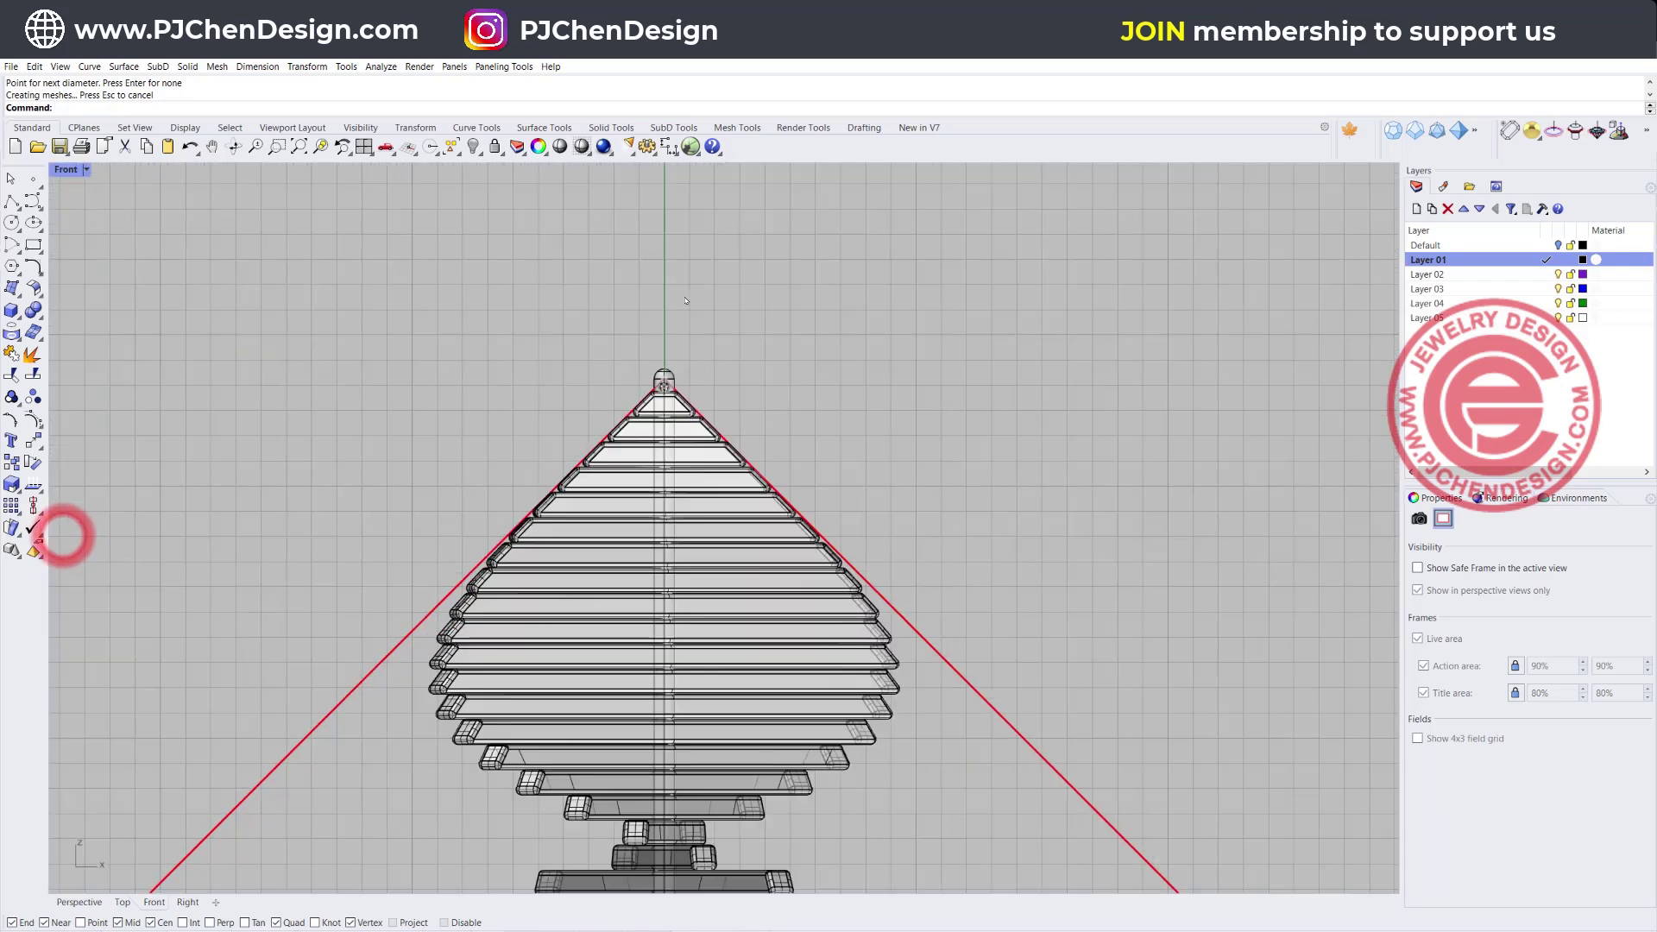
scroll(617, 539, up, 3)
click(12, 311)
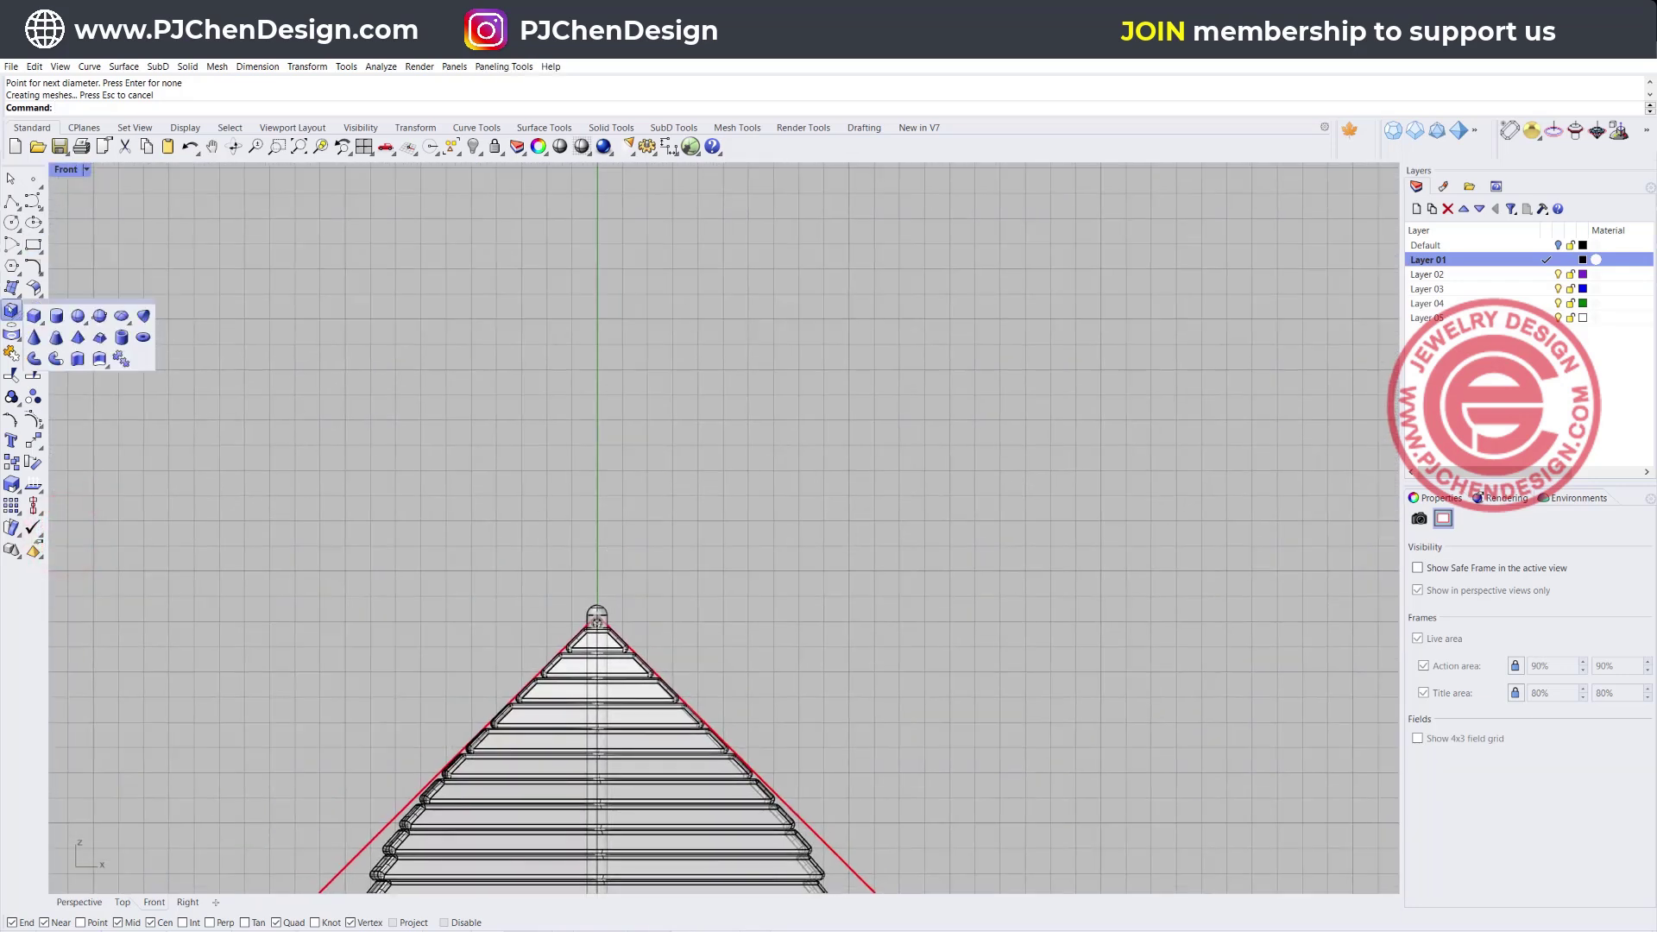
click(143, 338)
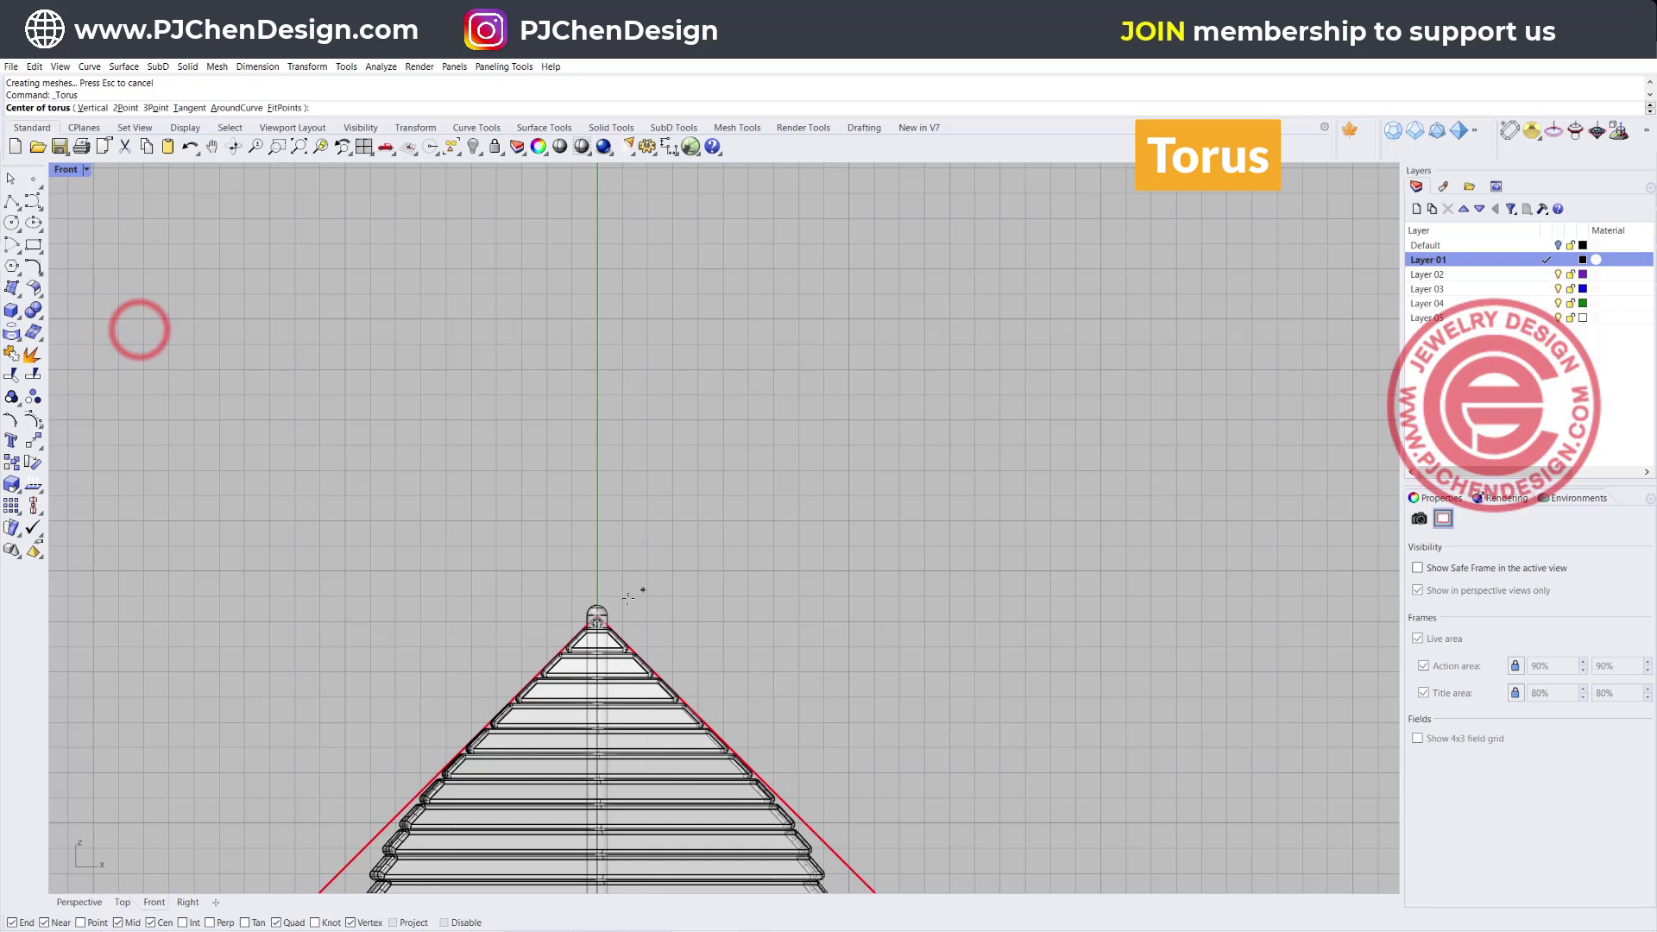
click(596, 604)
click(622, 583)
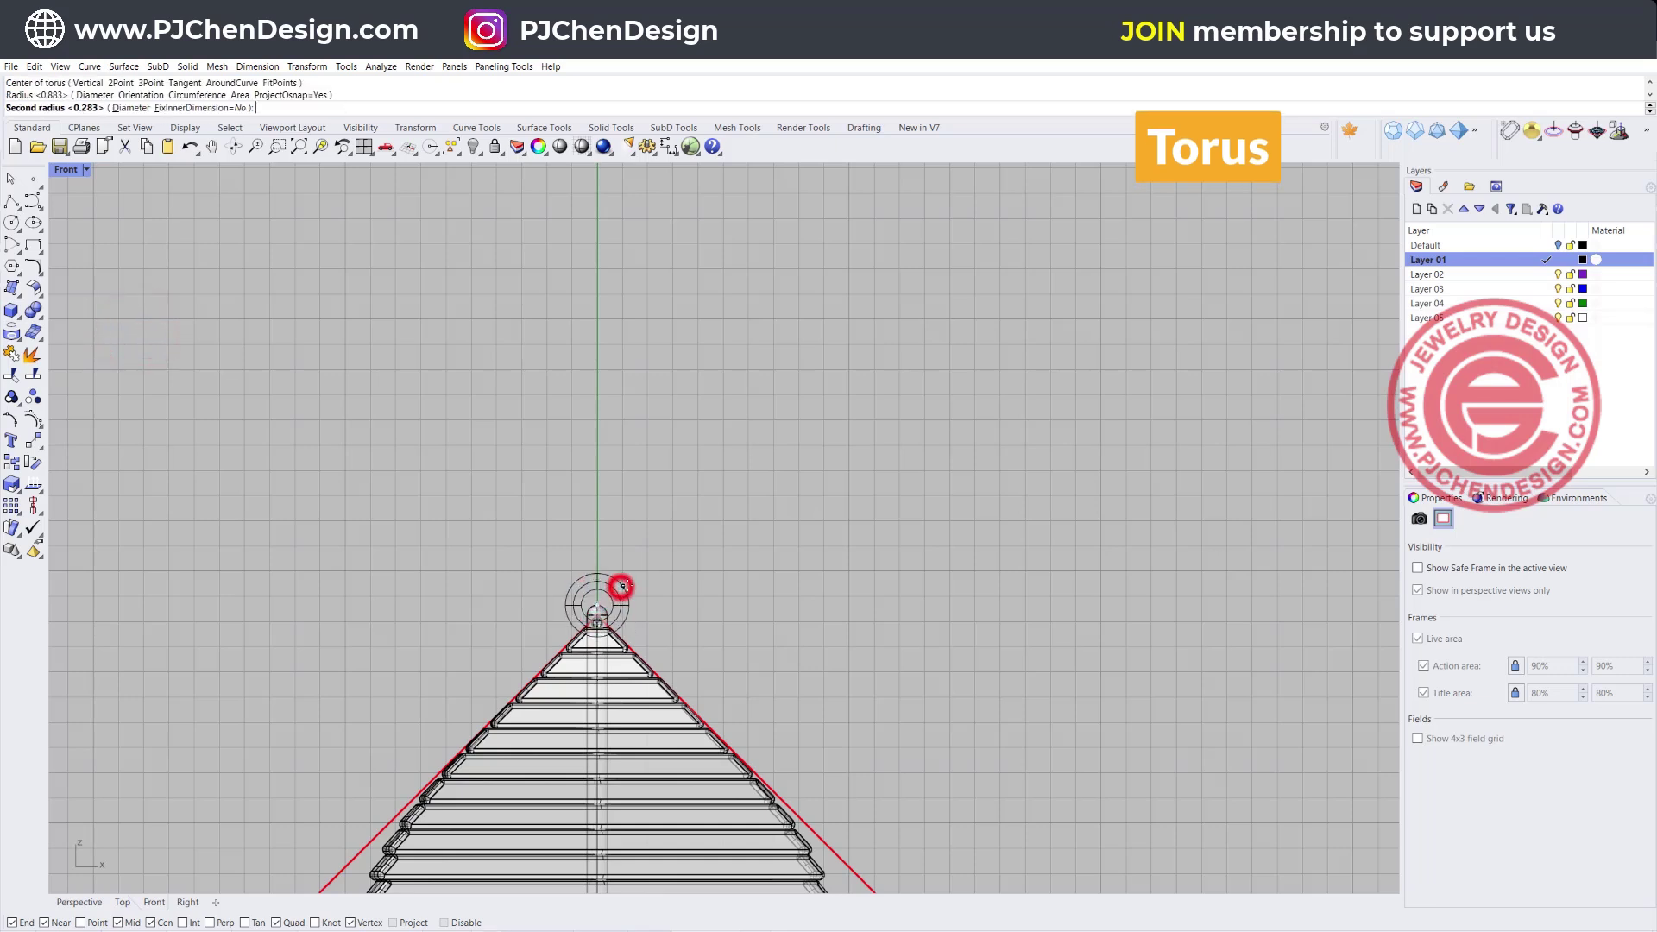
click(620, 584)
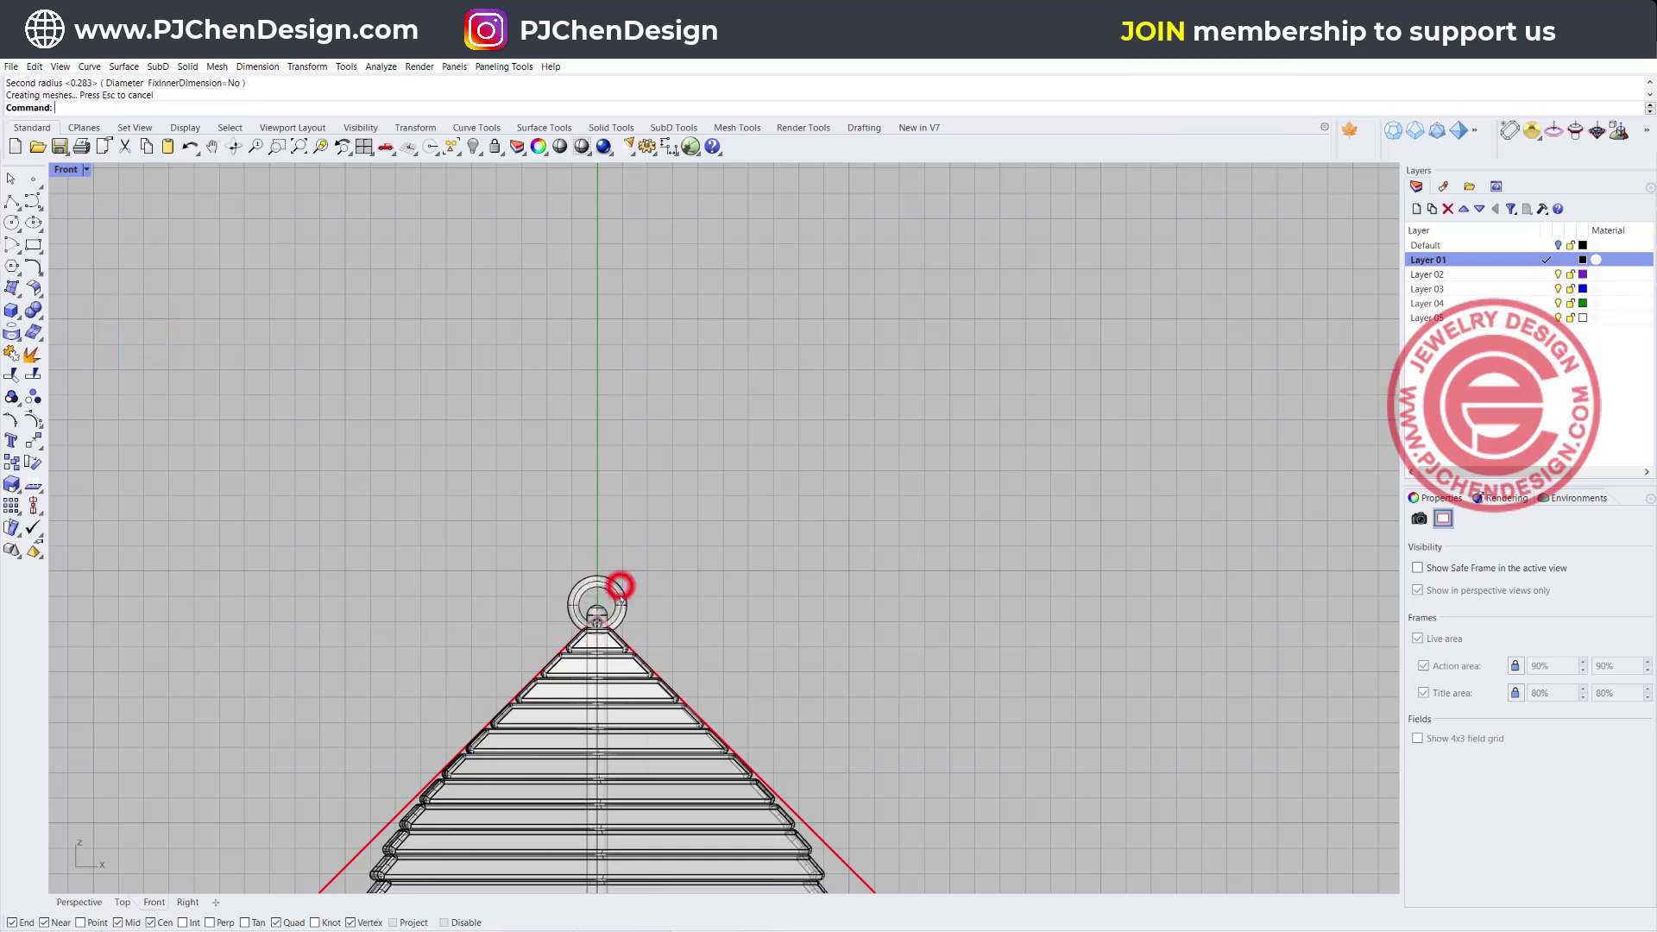
click(608, 604)
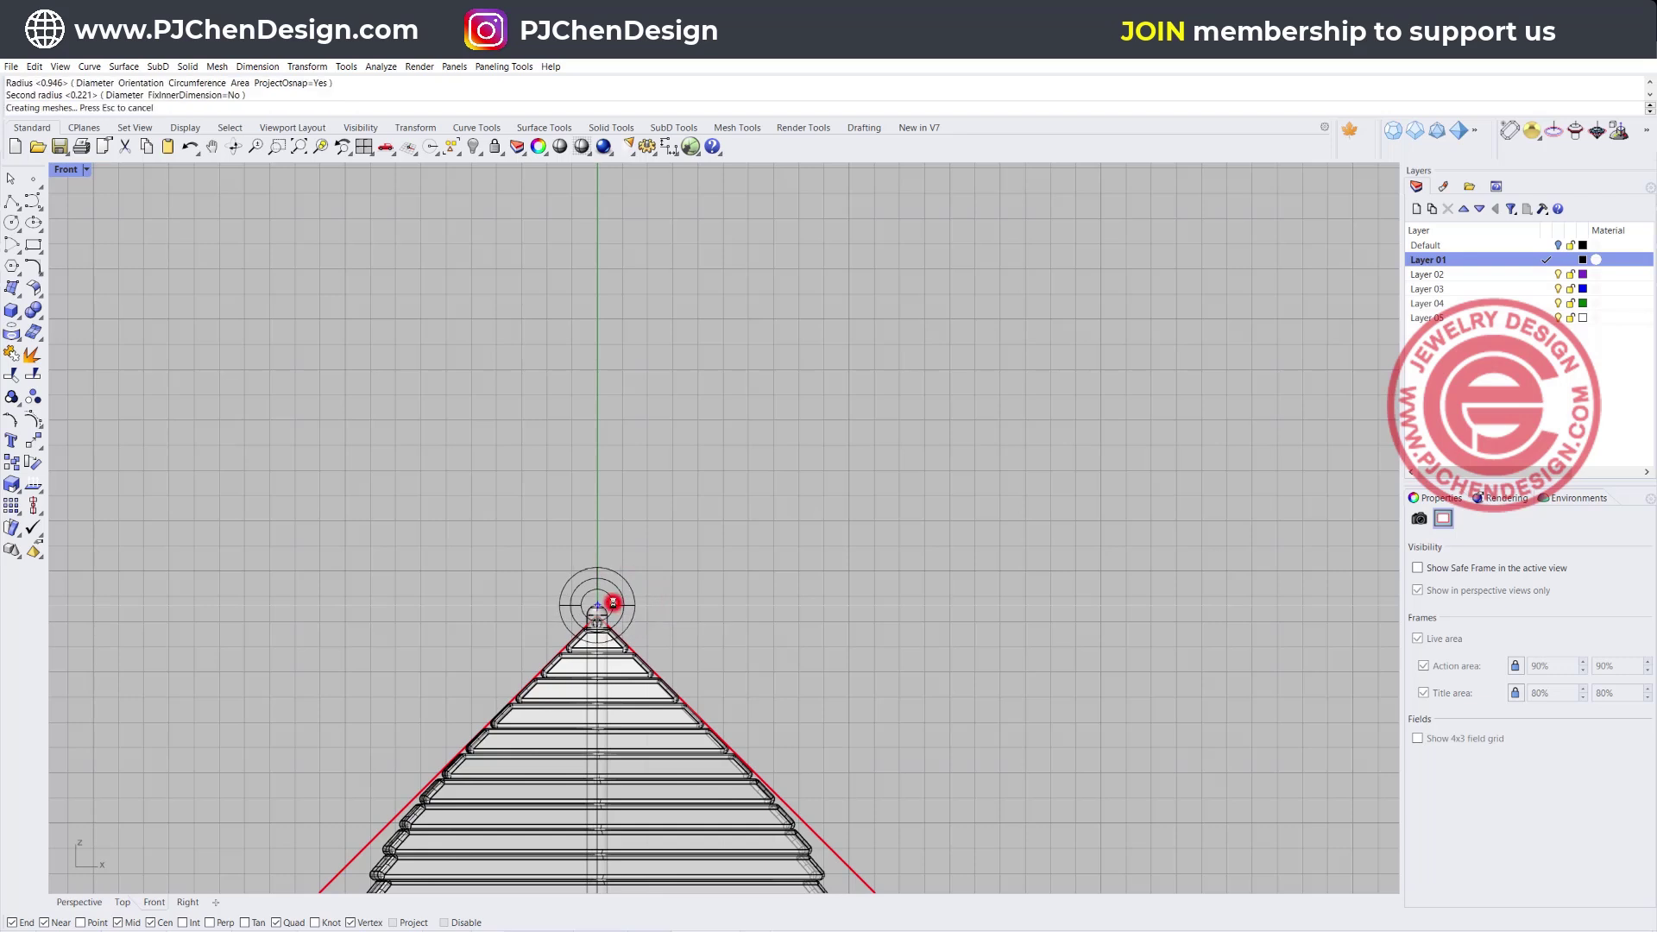
click(587, 561)
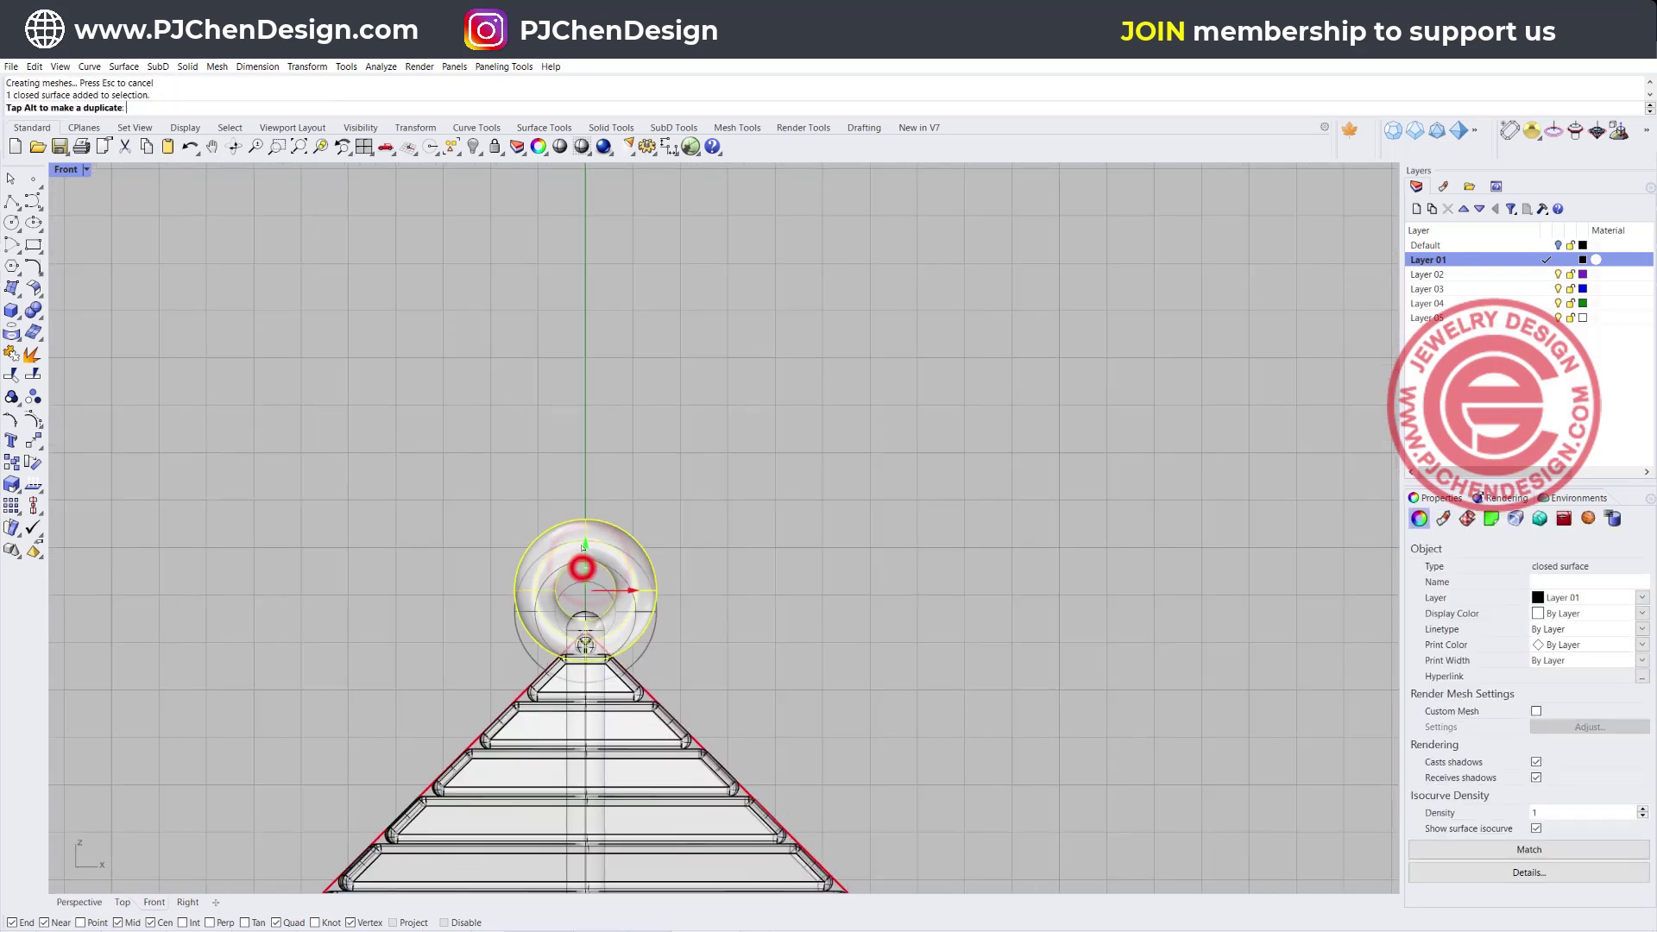
mouse_move(581, 562)
mouse_down()
mouse_move(601, 542)
mouse_move(585, 483)
mouse_up()
- Rotate the upper ring 90° in the Top view so it crosses the lower ring
double_click(71, 171)
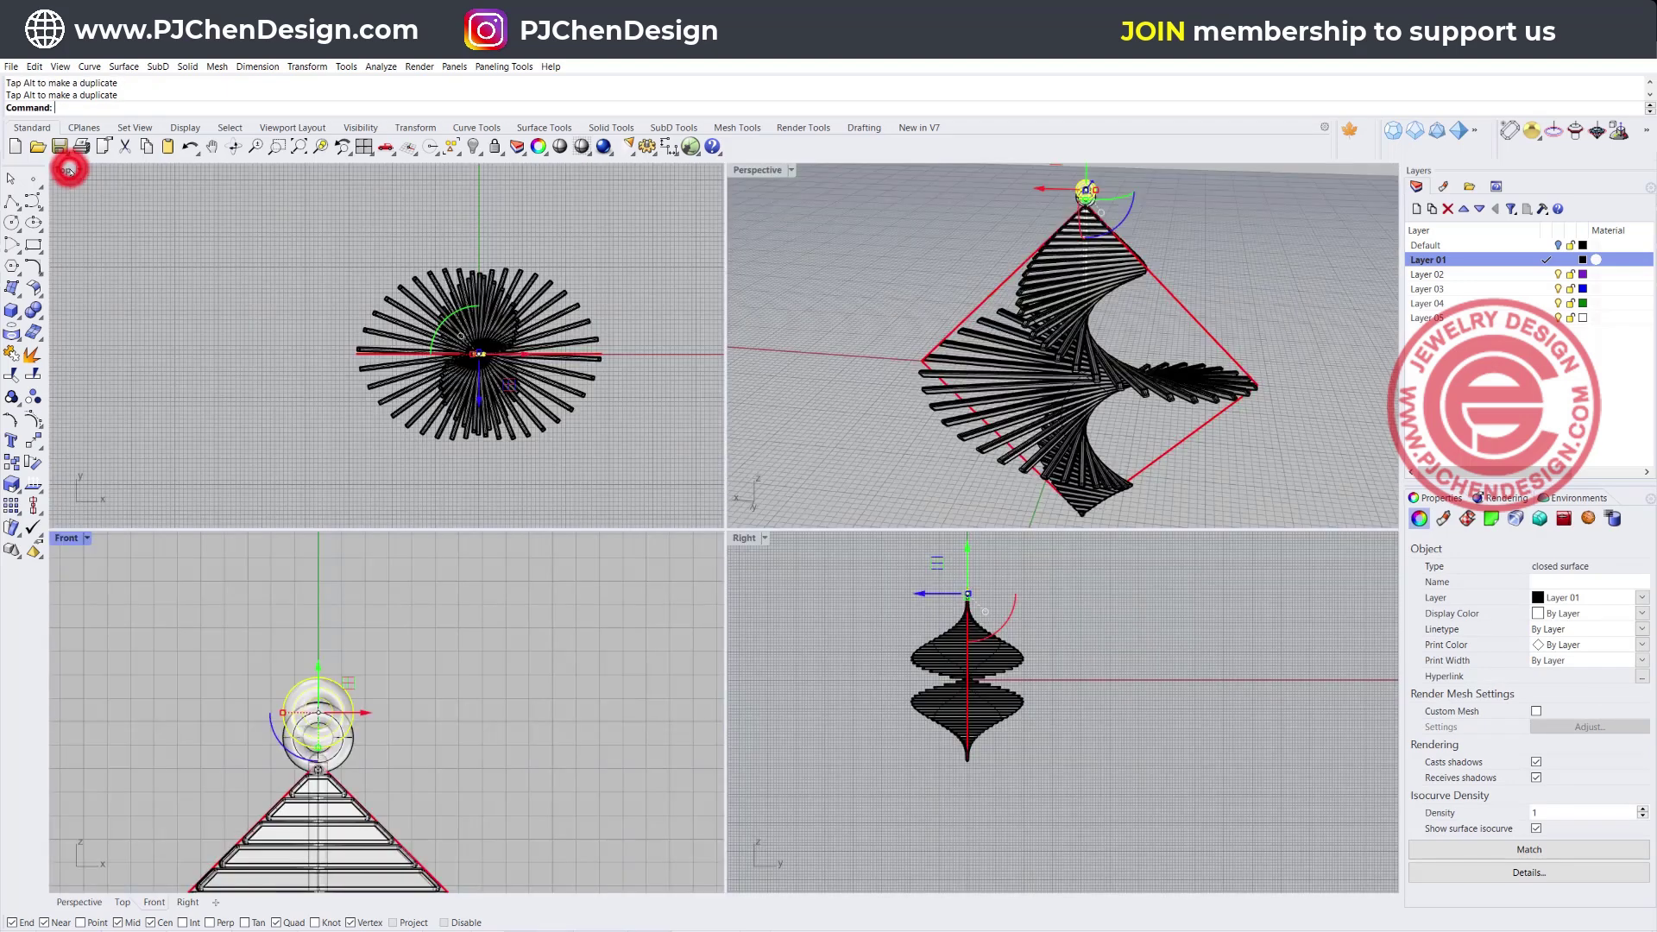
scroll(67, 173, up, 5)
scroll(428, 294, up, 2)
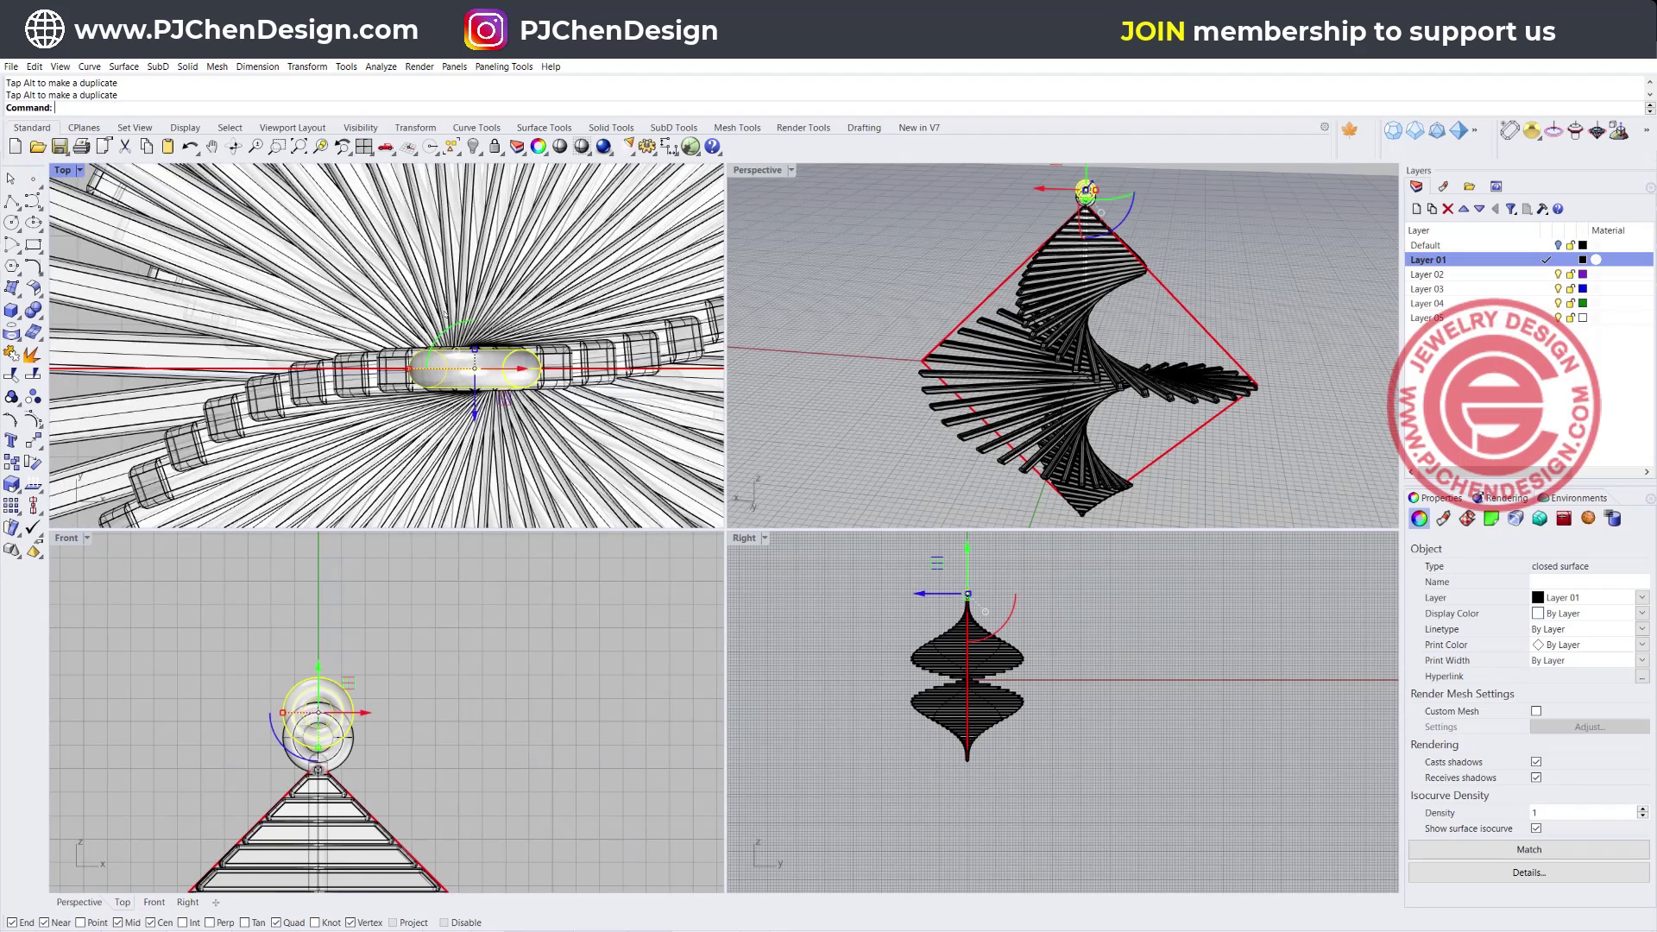
drag(451, 328, 521, 316)
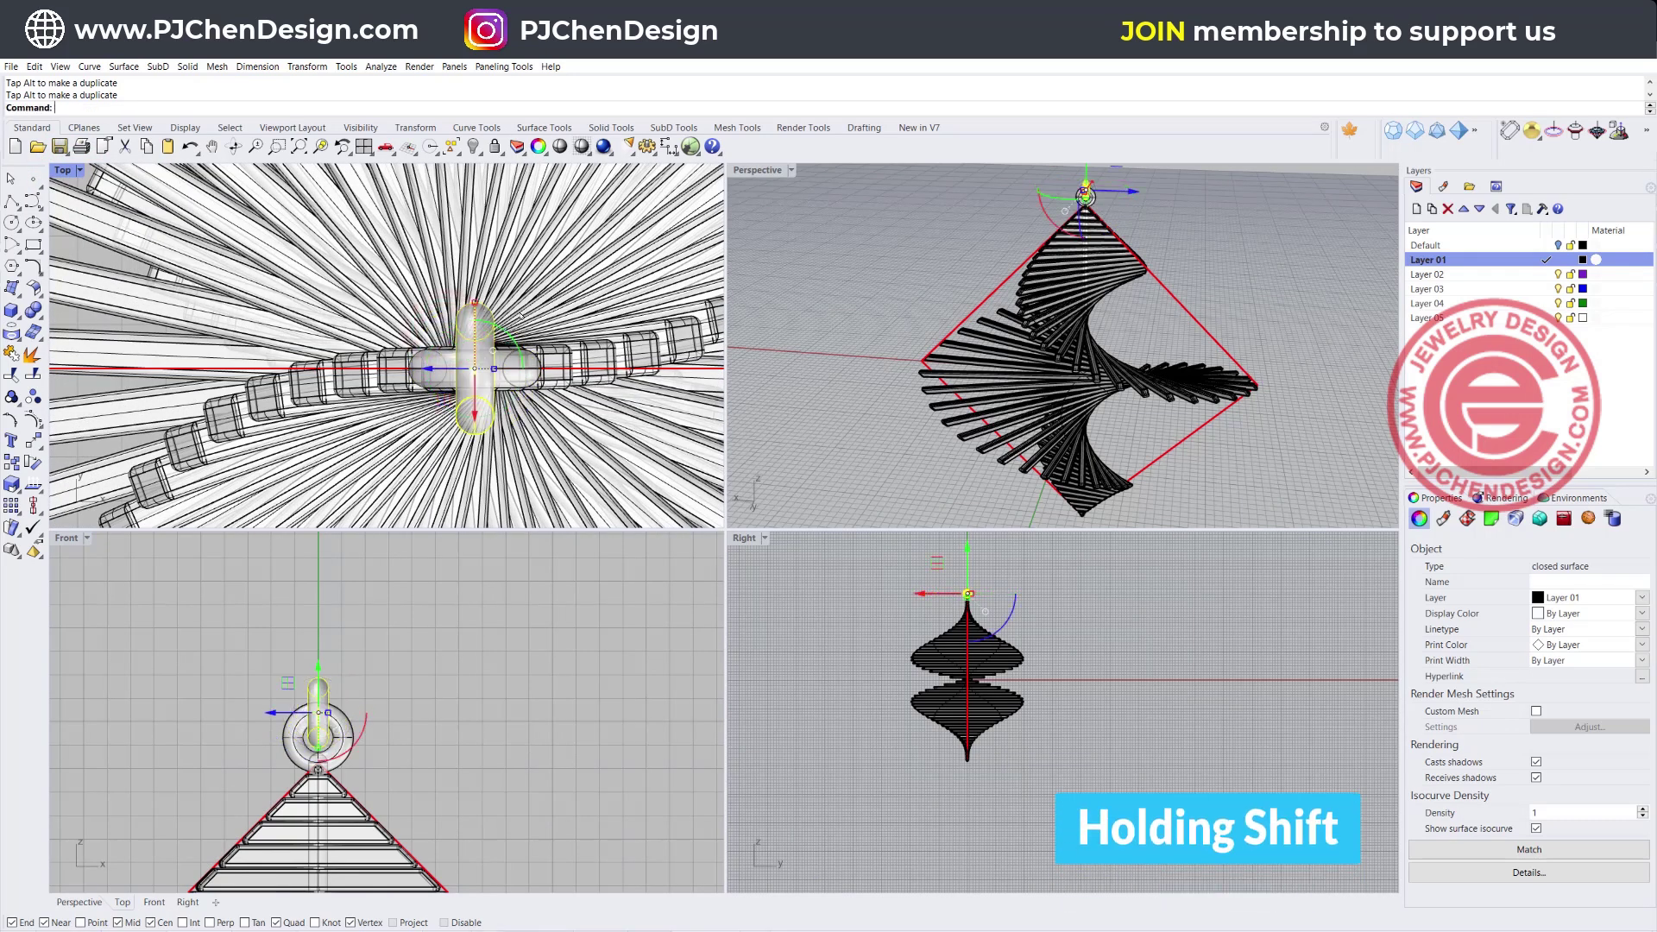
click(423, 649)
scroll(349, 707, down, 6)
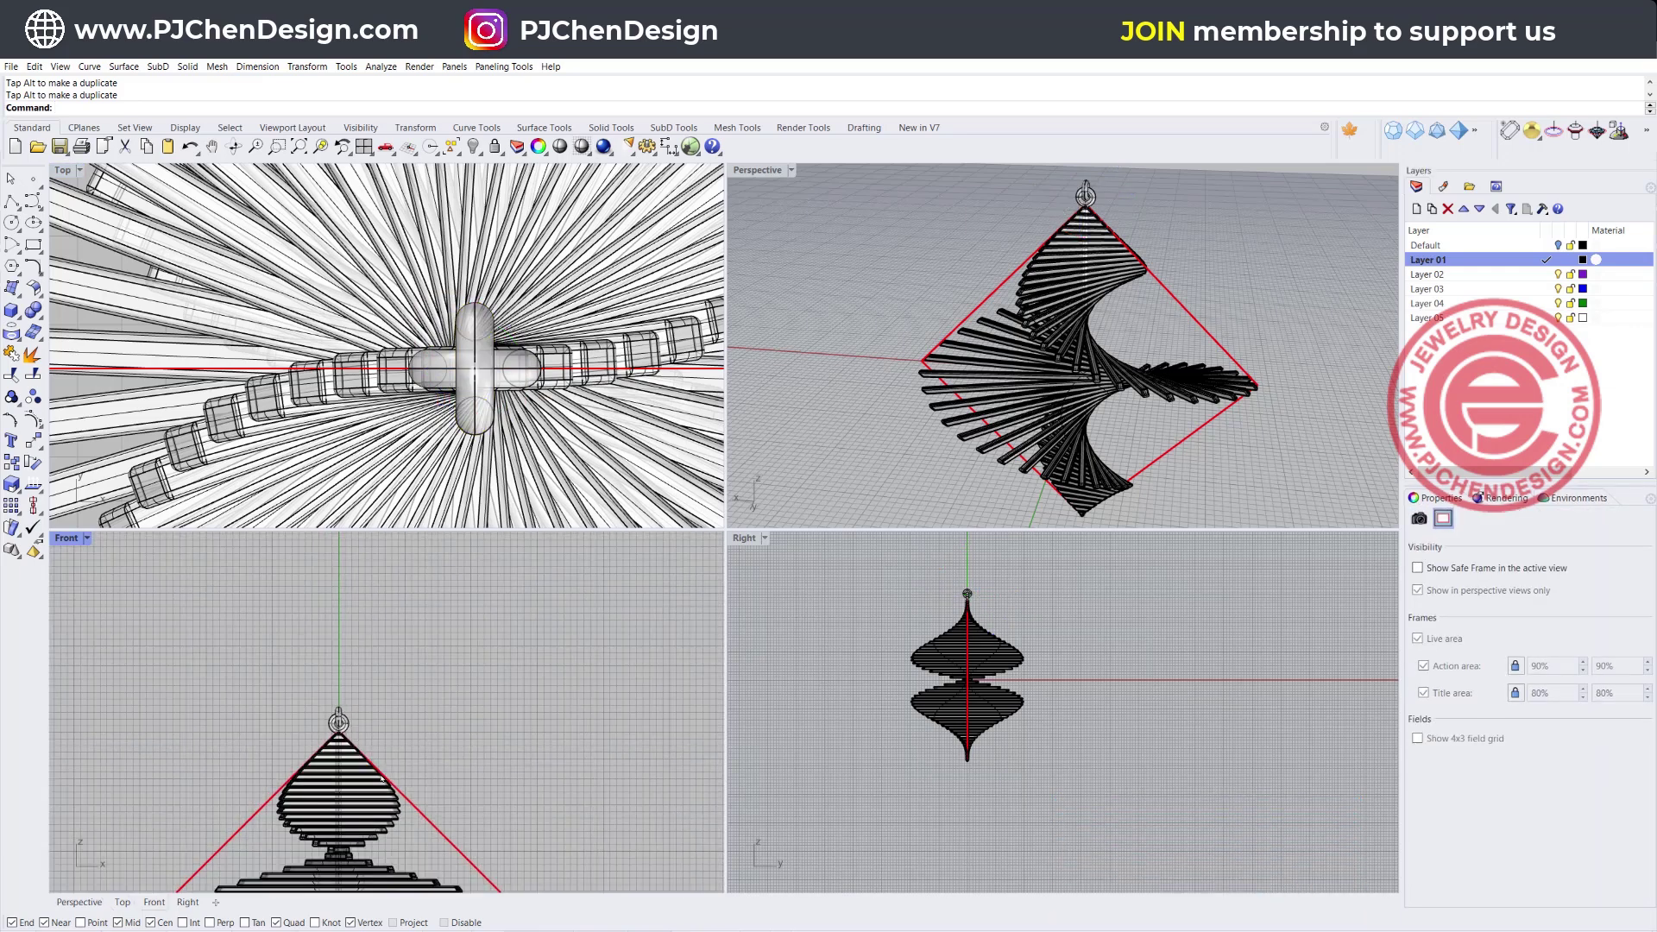
scroll(374, 721, up, 2)
- Draw a control-point curve rising from the jump ring into a looping ear hook with a tail
double_click(64, 536)
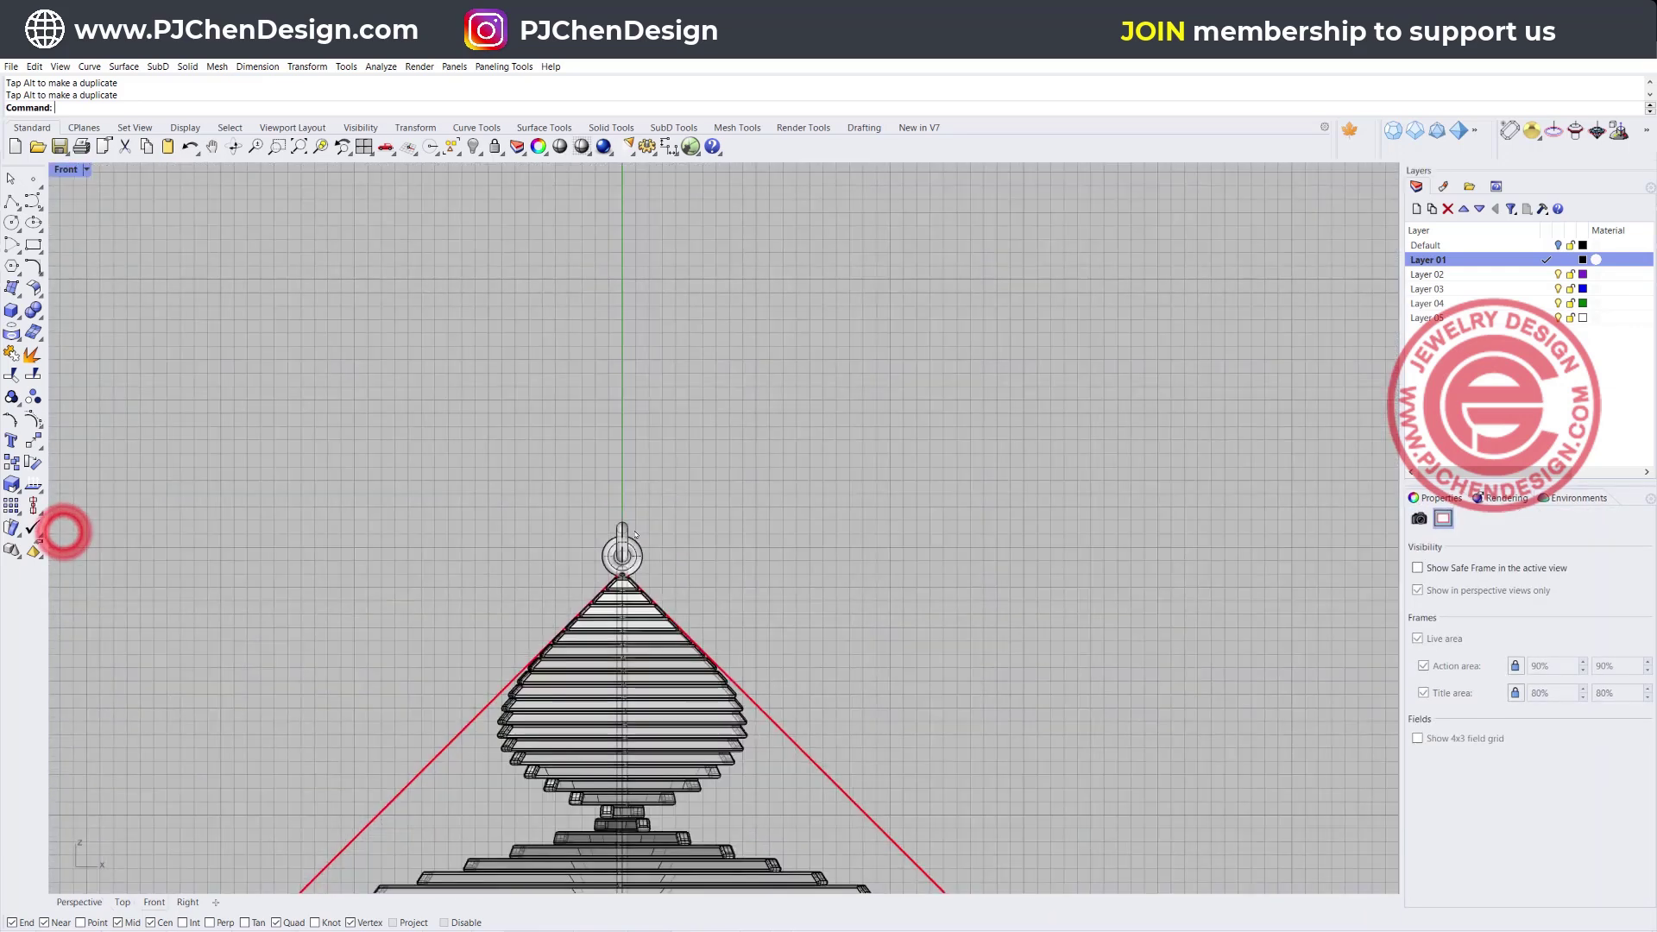
click(32, 196)
scroll(561, 551, up, 5)
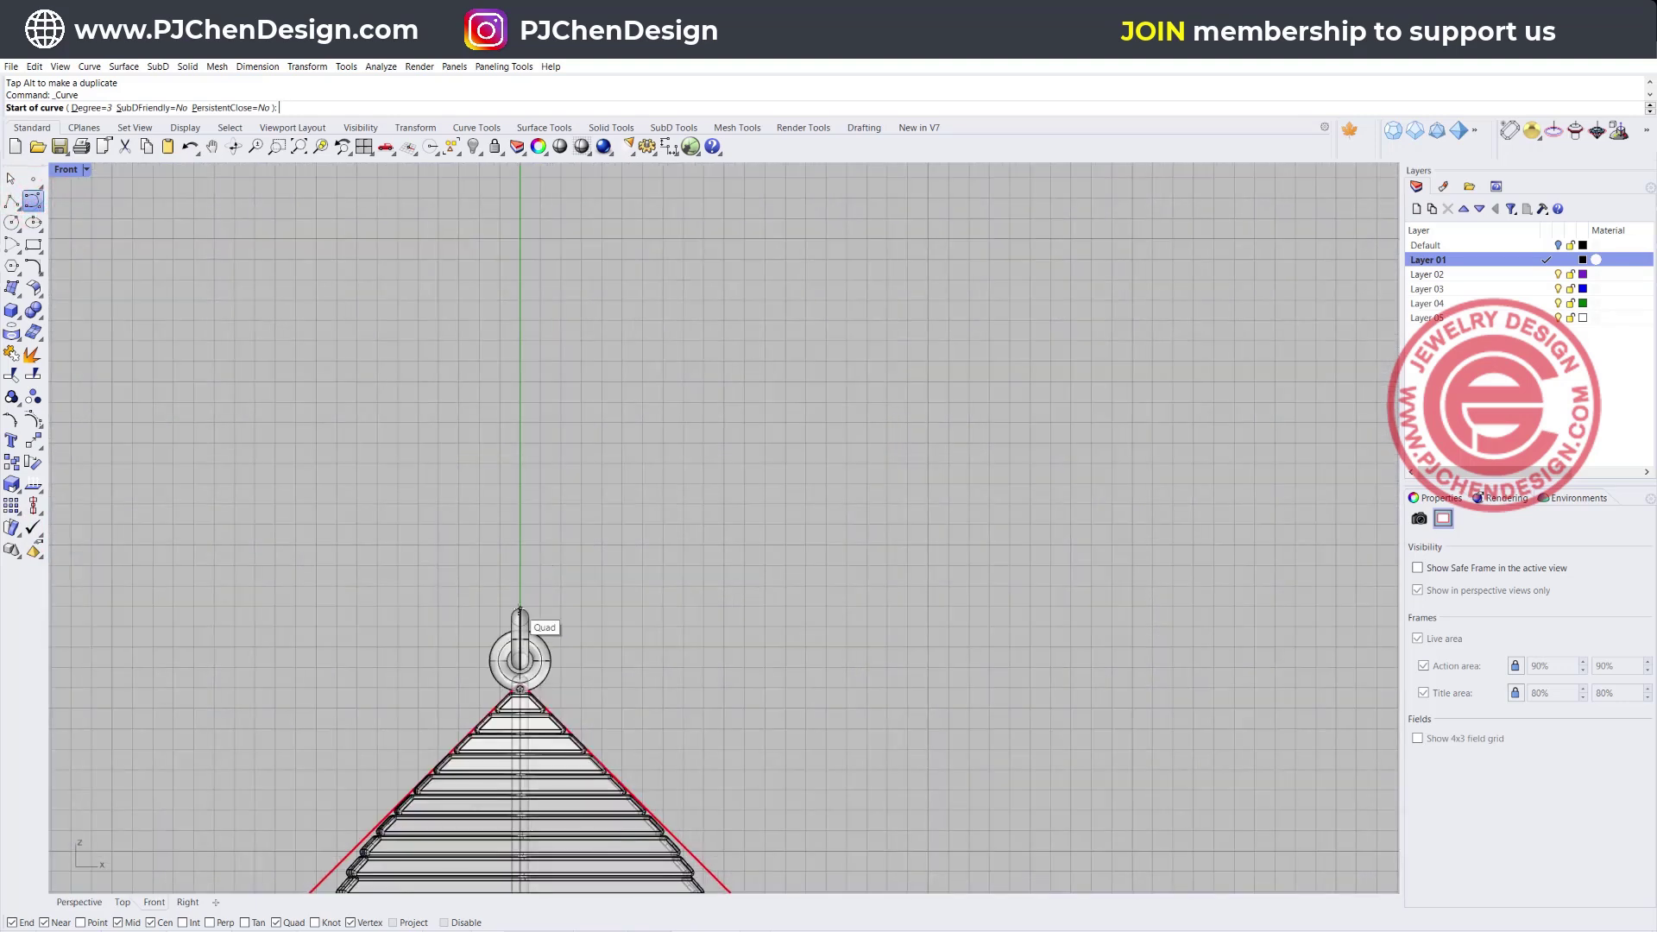
click(518, 609)
click(516, 546)
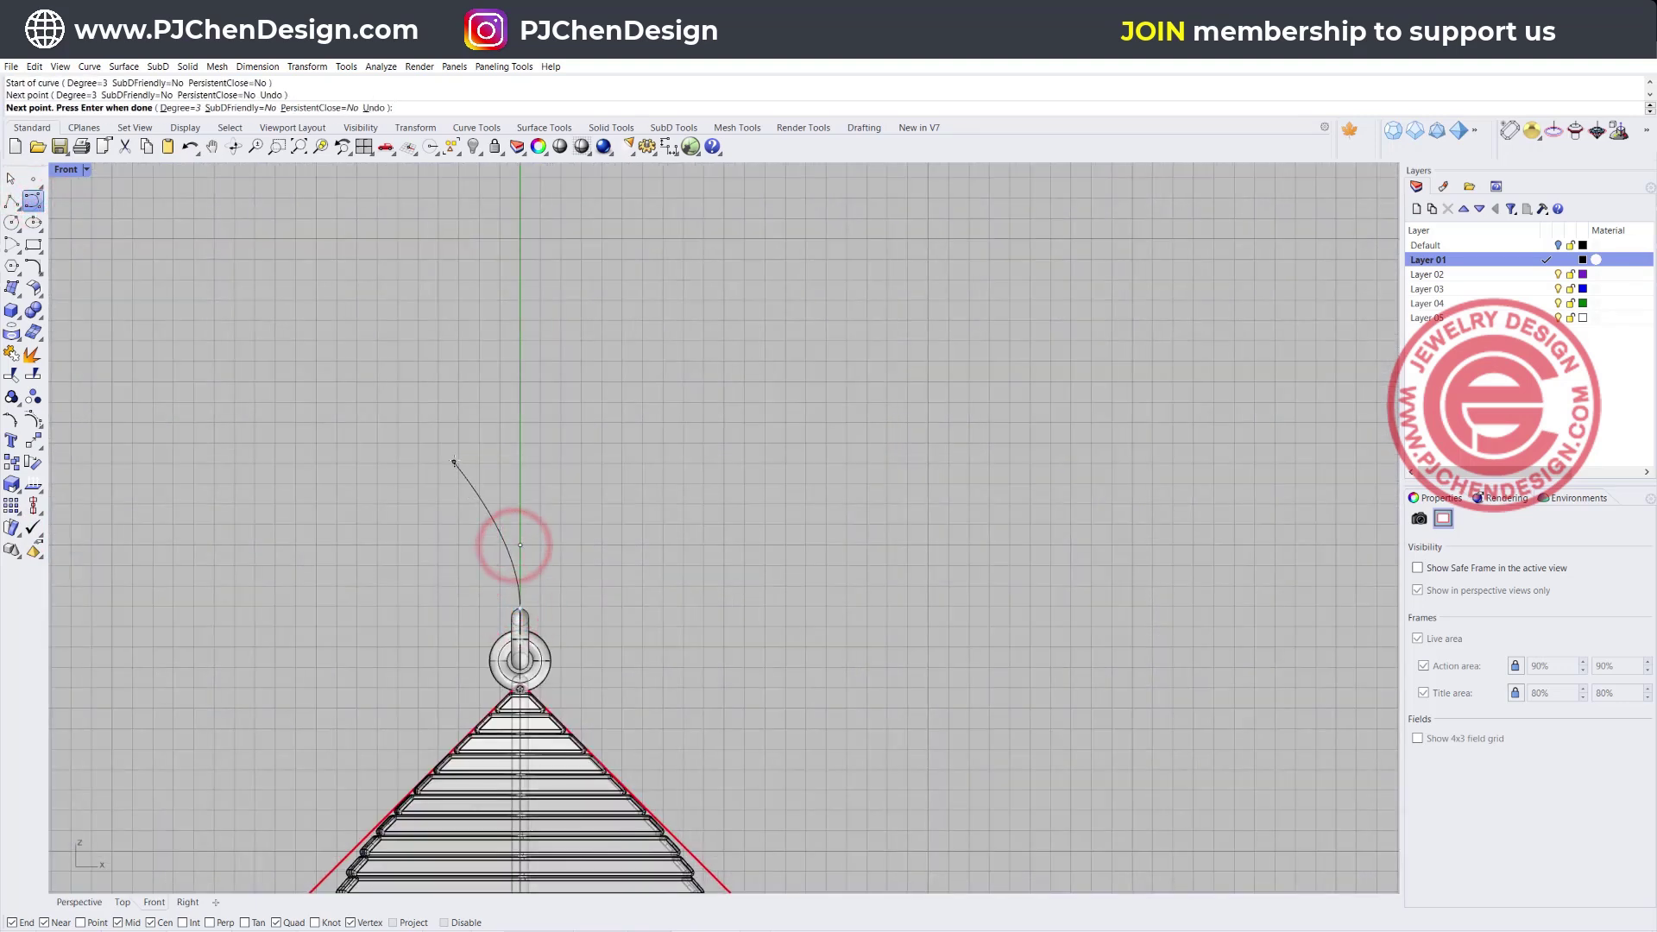
click(456, 456)
click(450, 353)
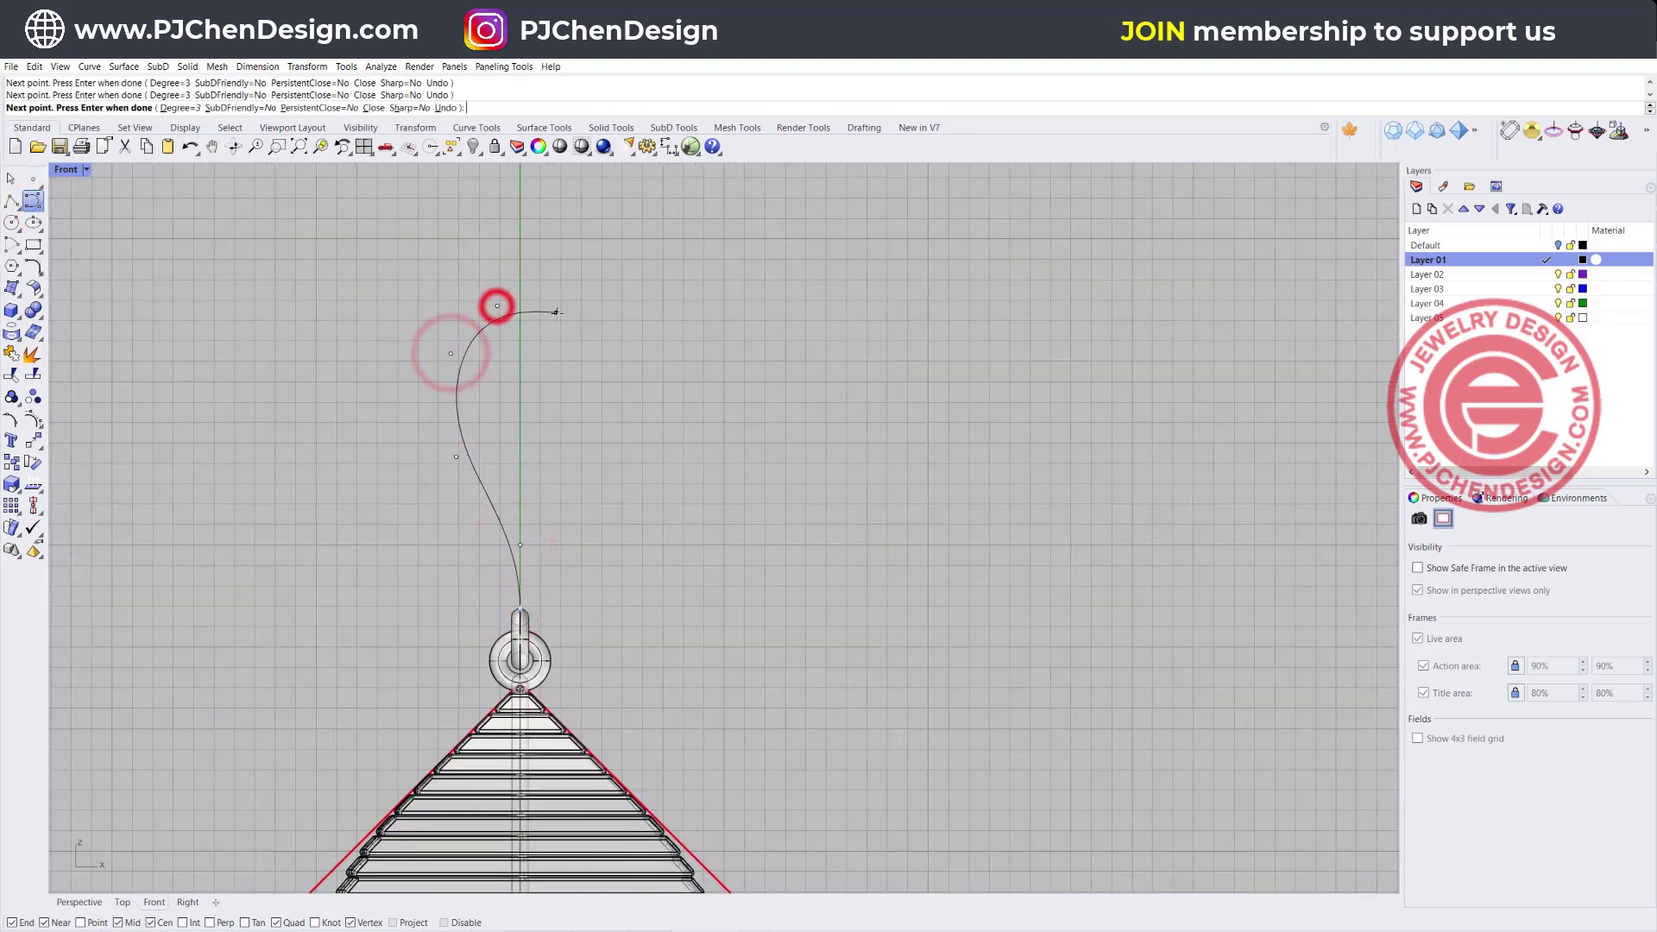
click(558, 316)
click(602, 402)
click(540, 452)
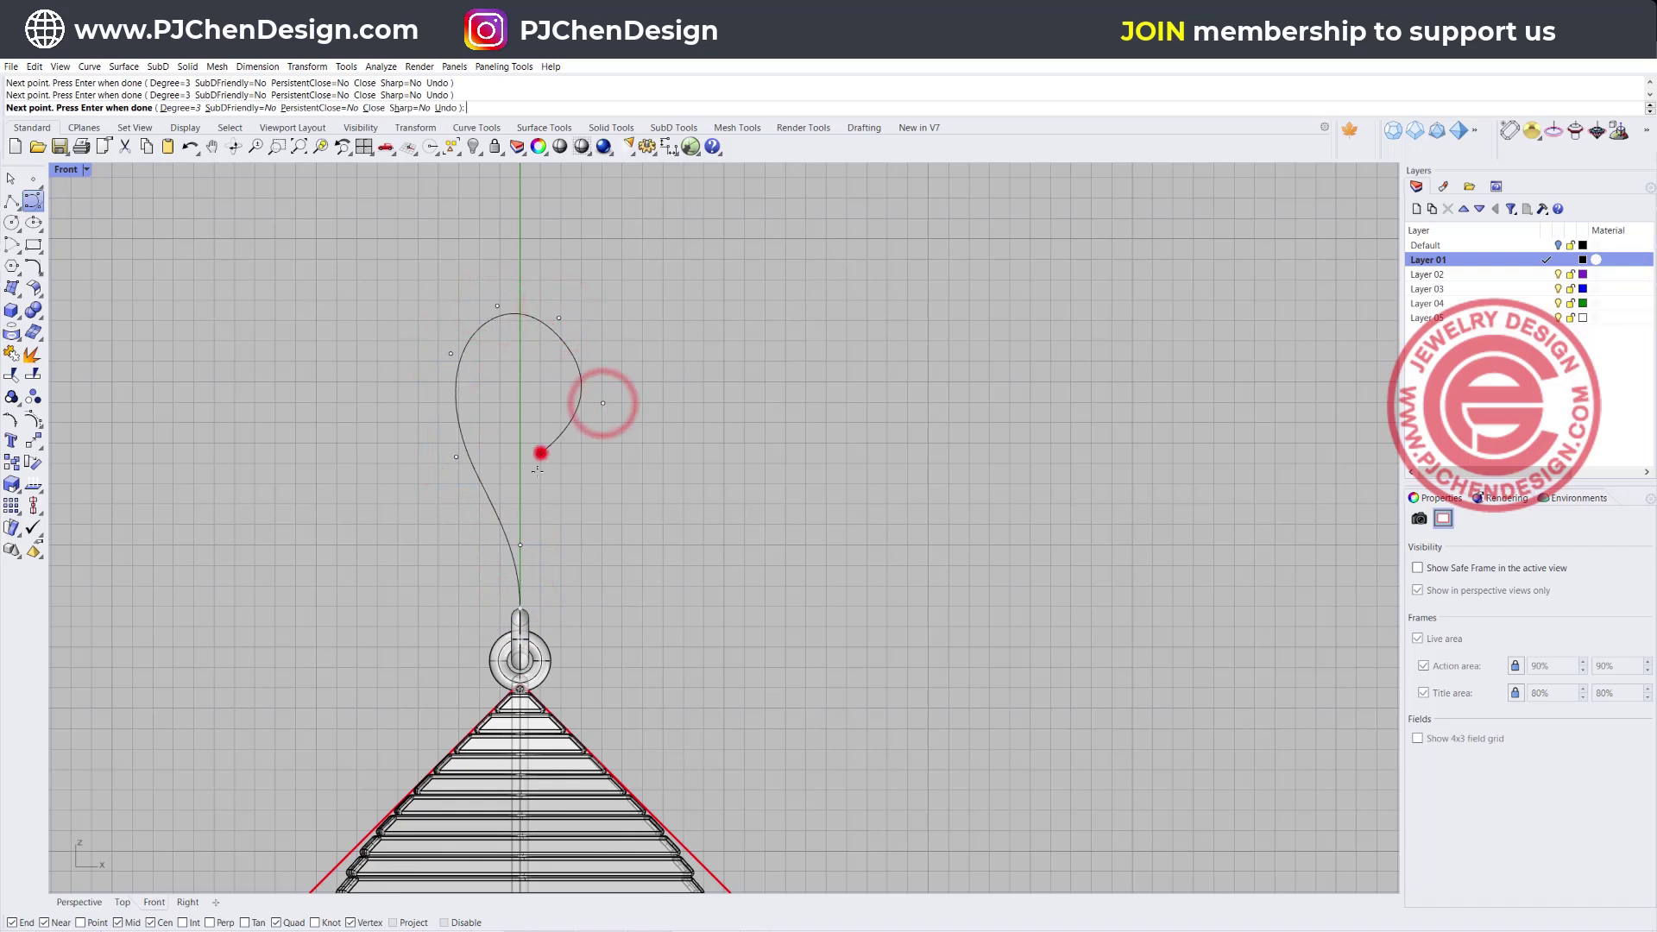
click(539, 546)
click(548, 584)
right_click(575, 358)
- Pull a control point on the hook's bulge inward, then select the whole hook curve
scroll(576, 358, up, 2)
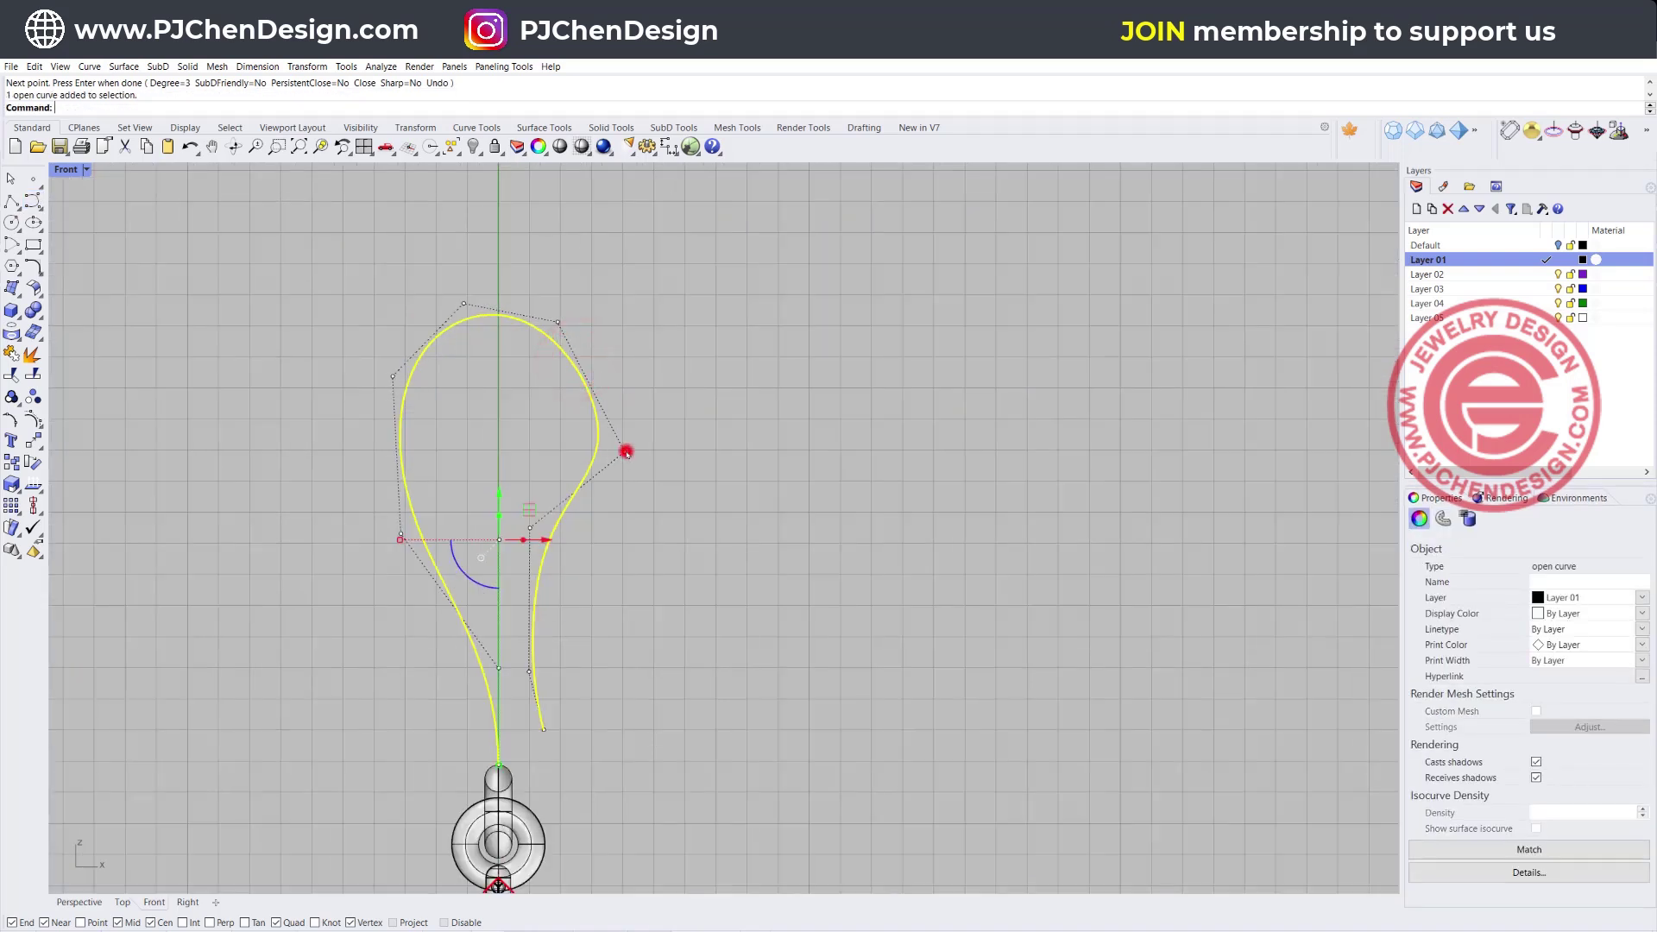
click(625, 451)
drag(653, 417, 624, 428)
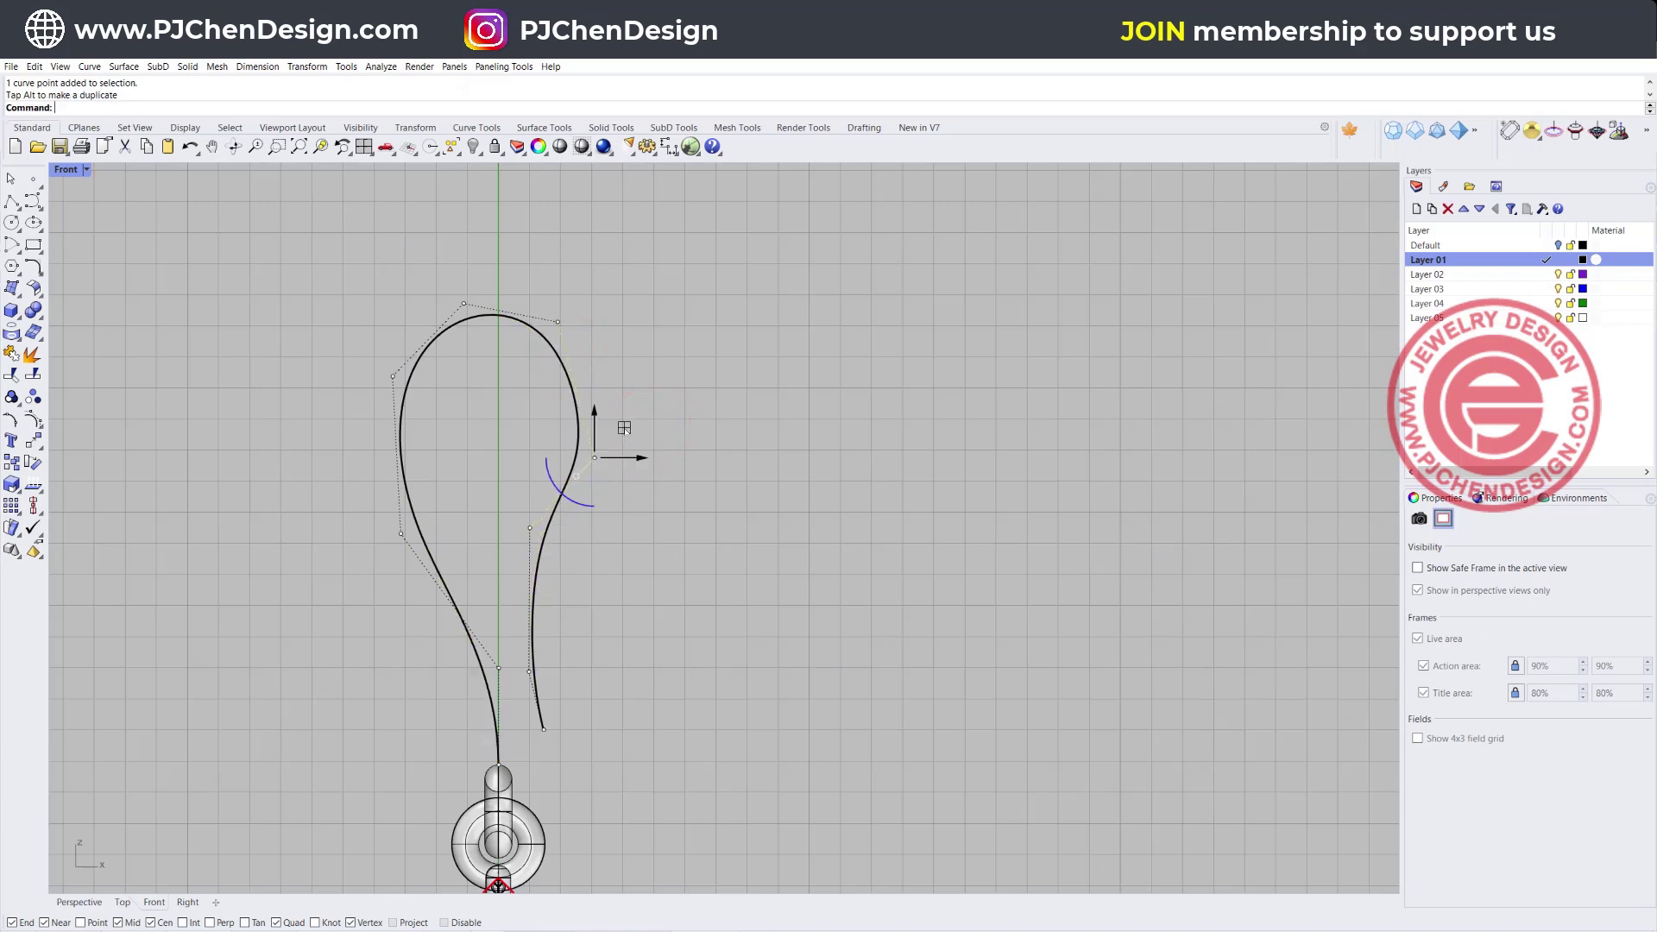
click(670, 614)
click(492, 700)
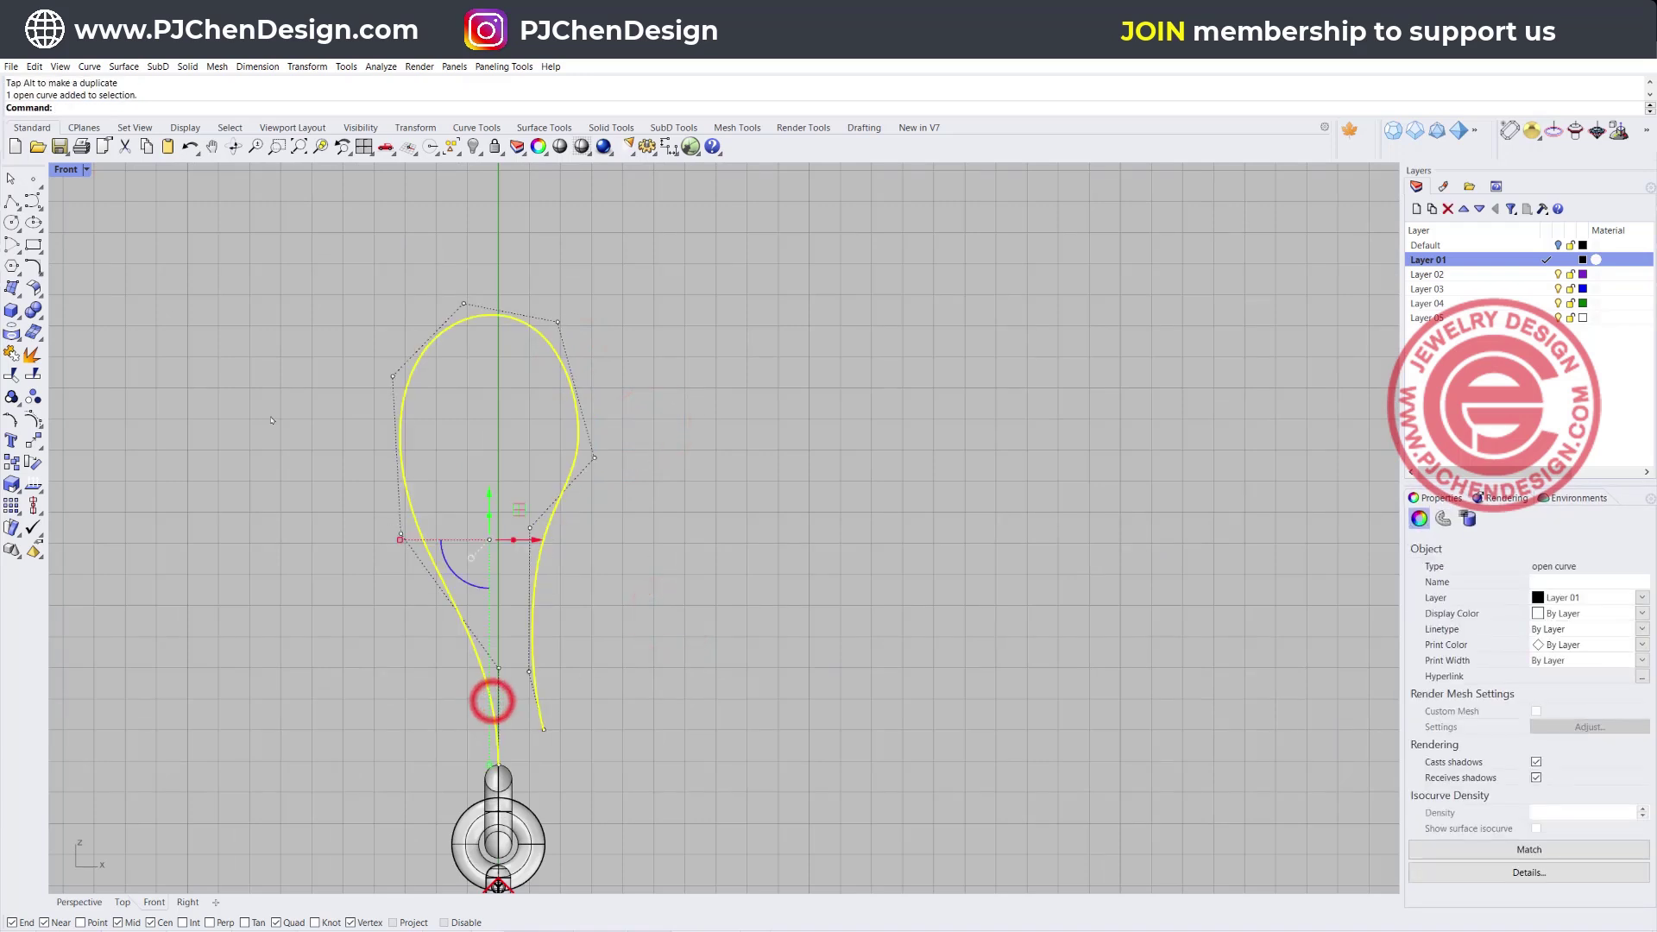
- Pipe the hook curve at default diameters, cancelling the first attempt and retrying
click(17, 315)
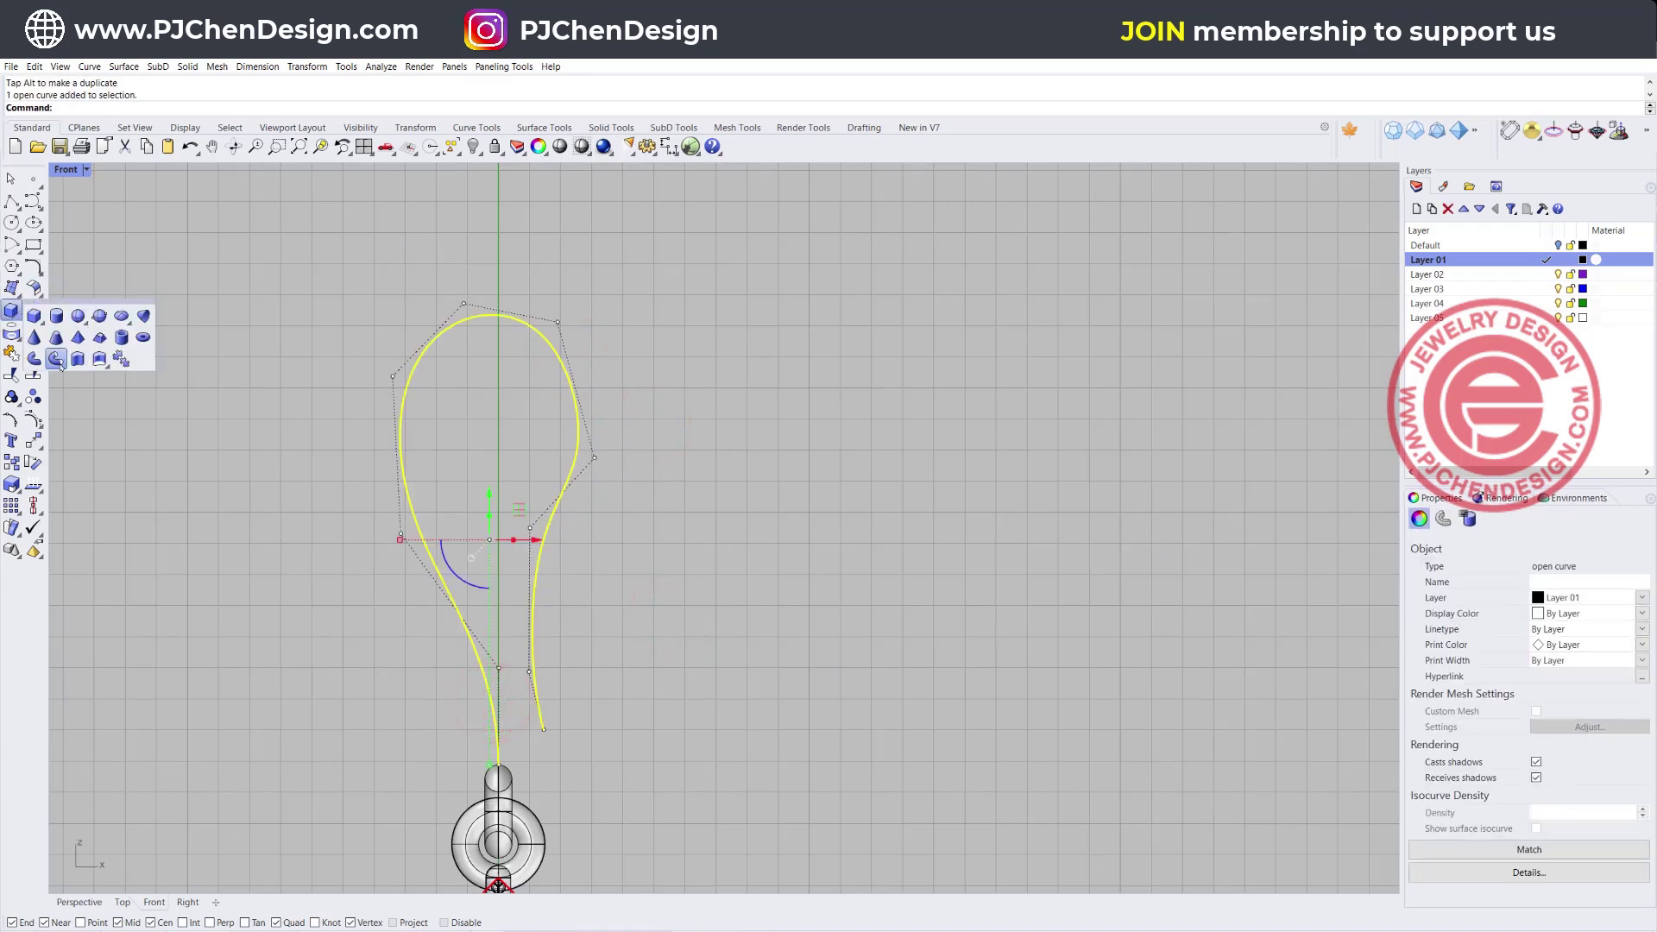
click(57, 360)
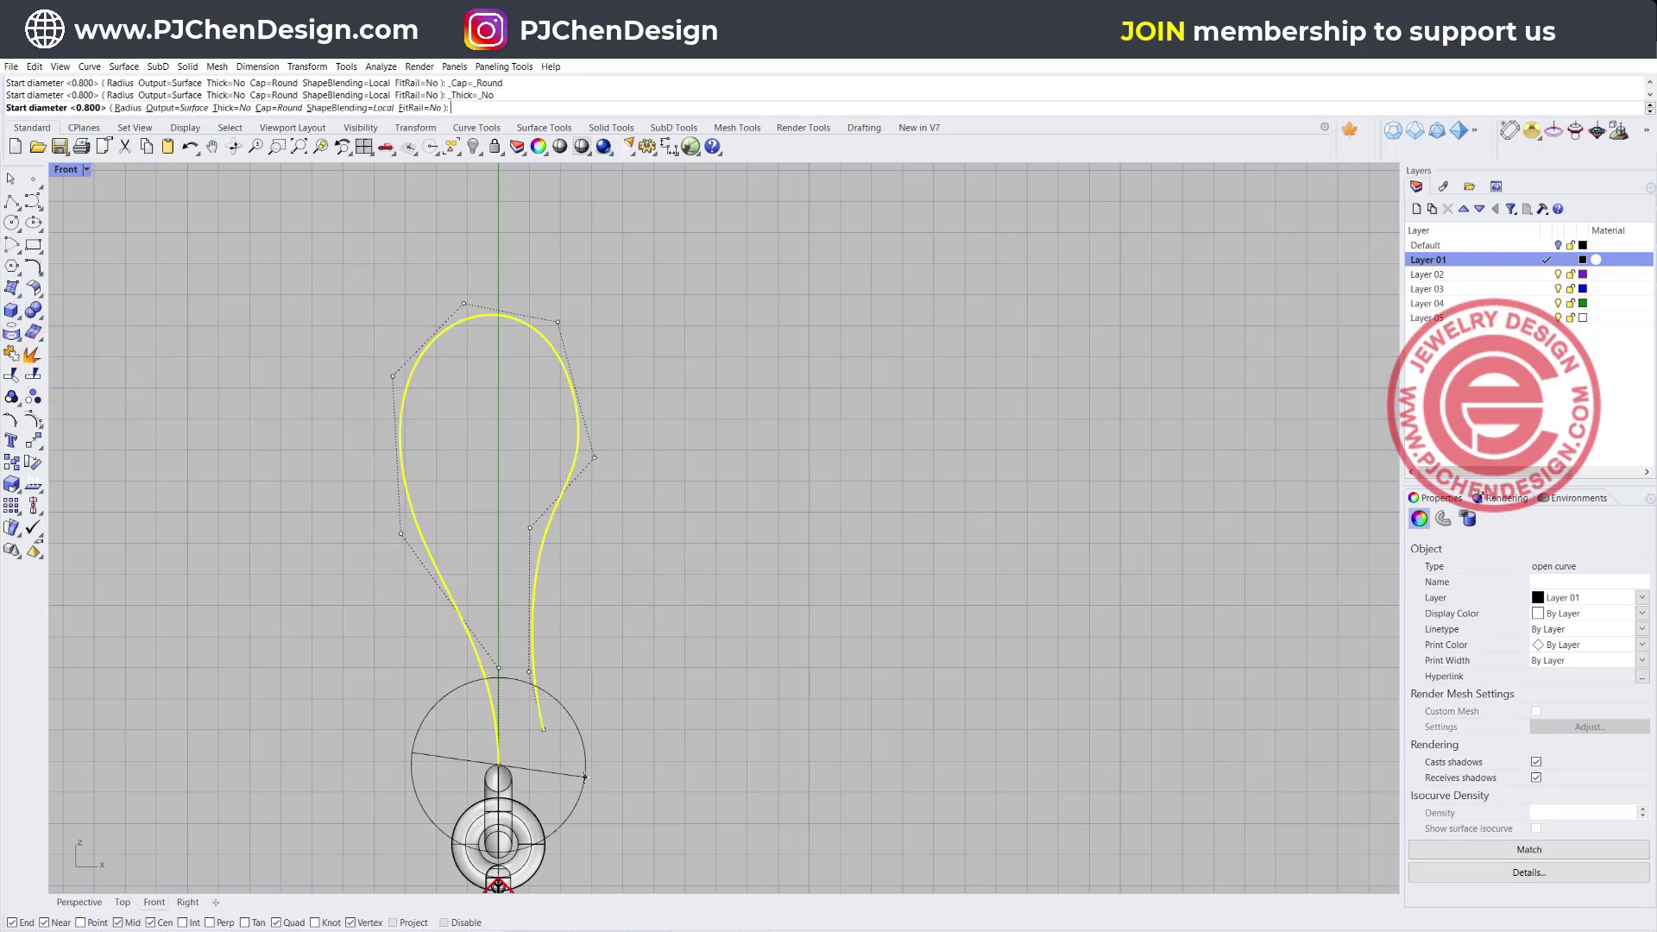
key(Return)
key(Return)
key(Return)
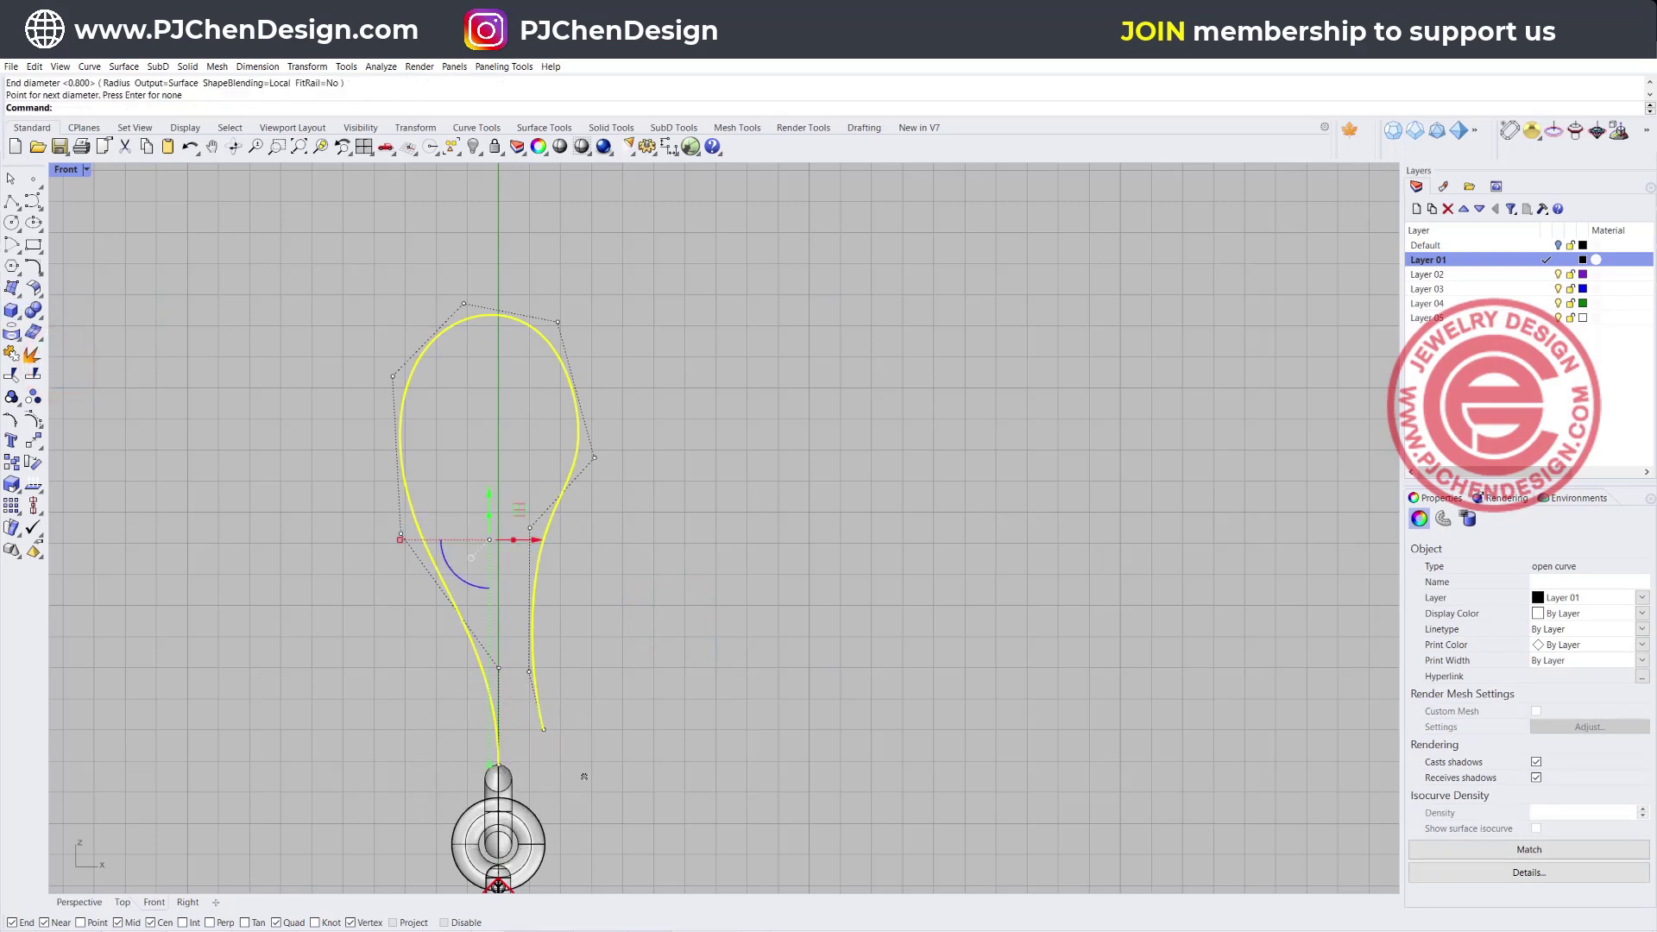
key(Return)
key(Escape)
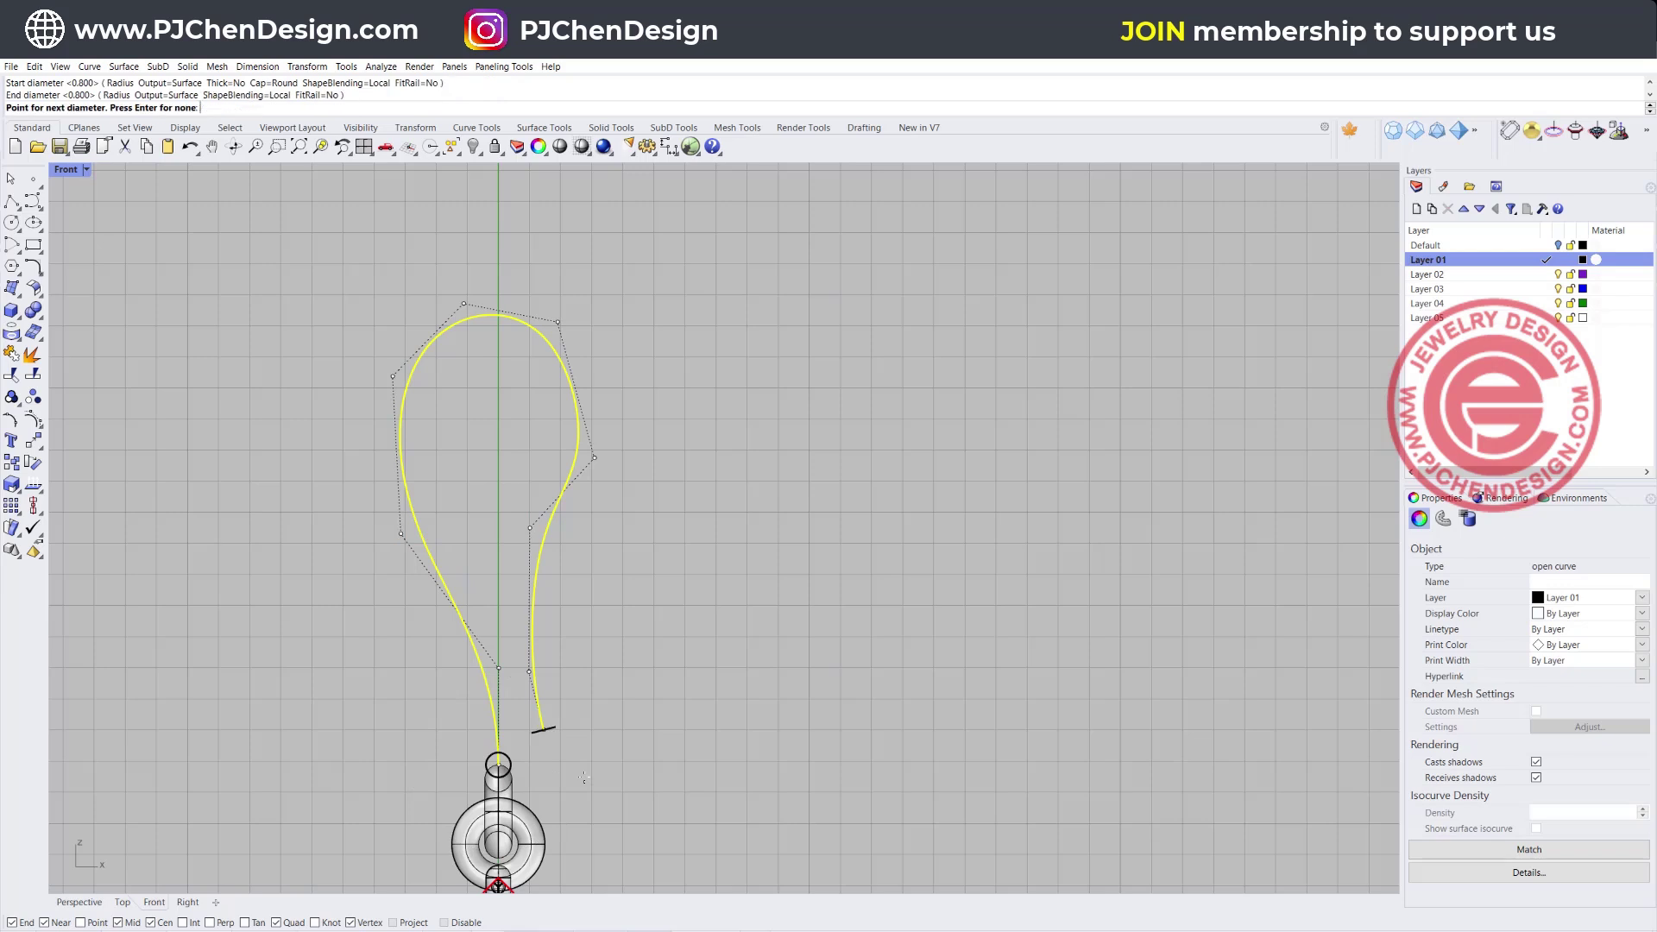
click(32, 354)
click(57, 360)
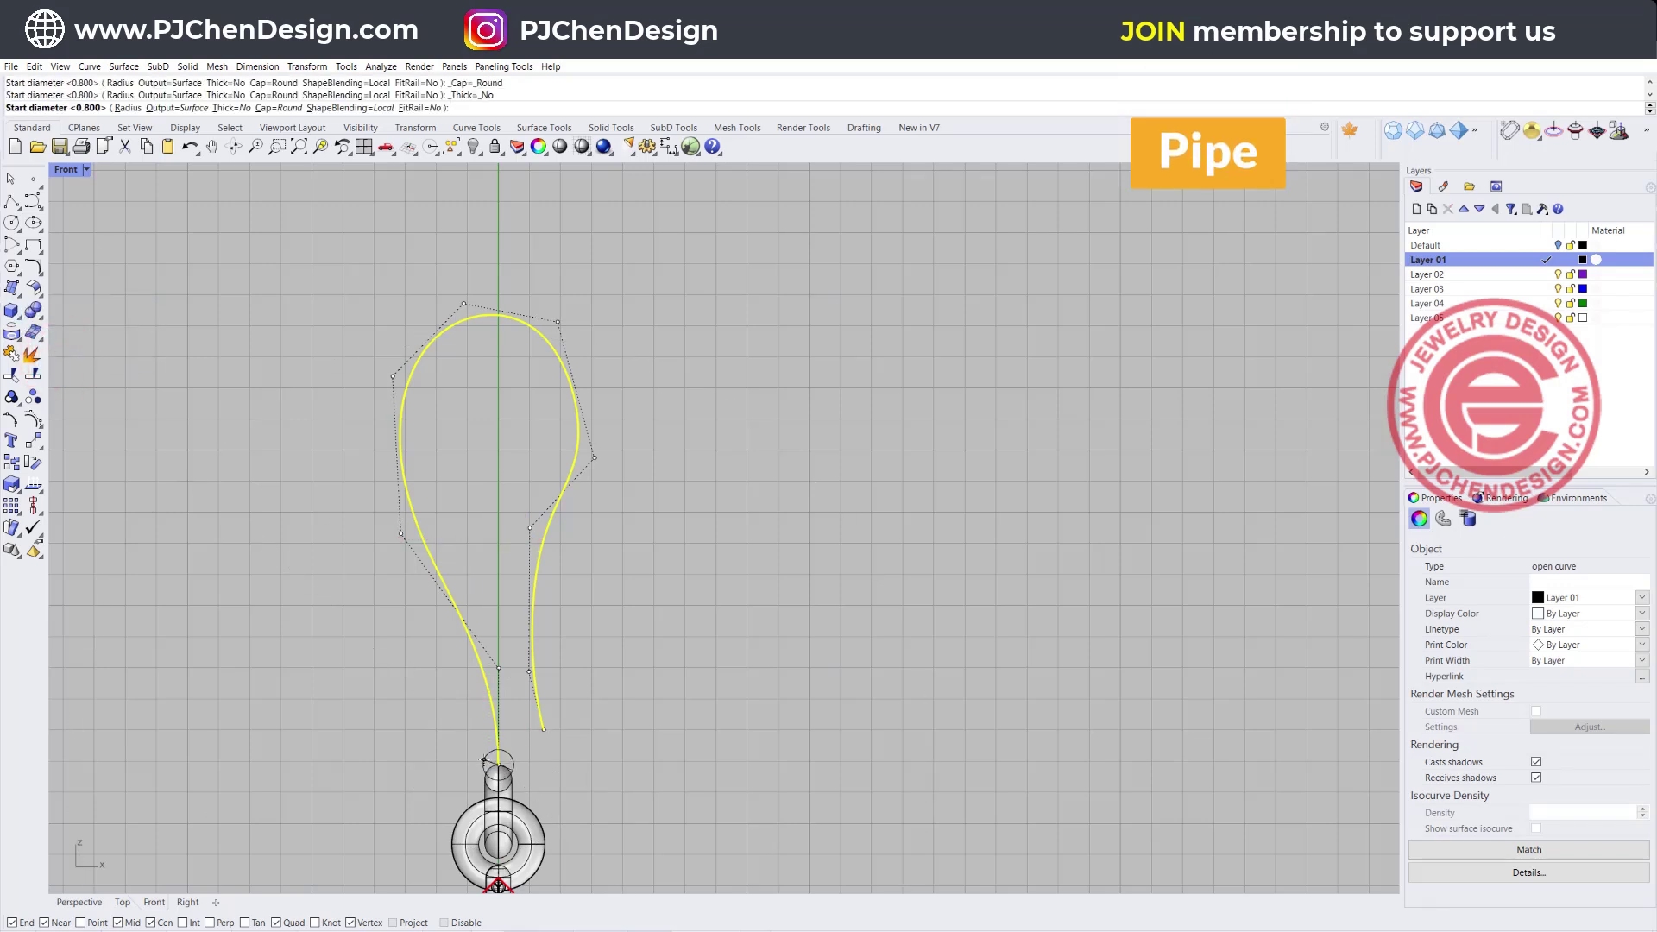
key(Return)
key(Return)
key(Return)
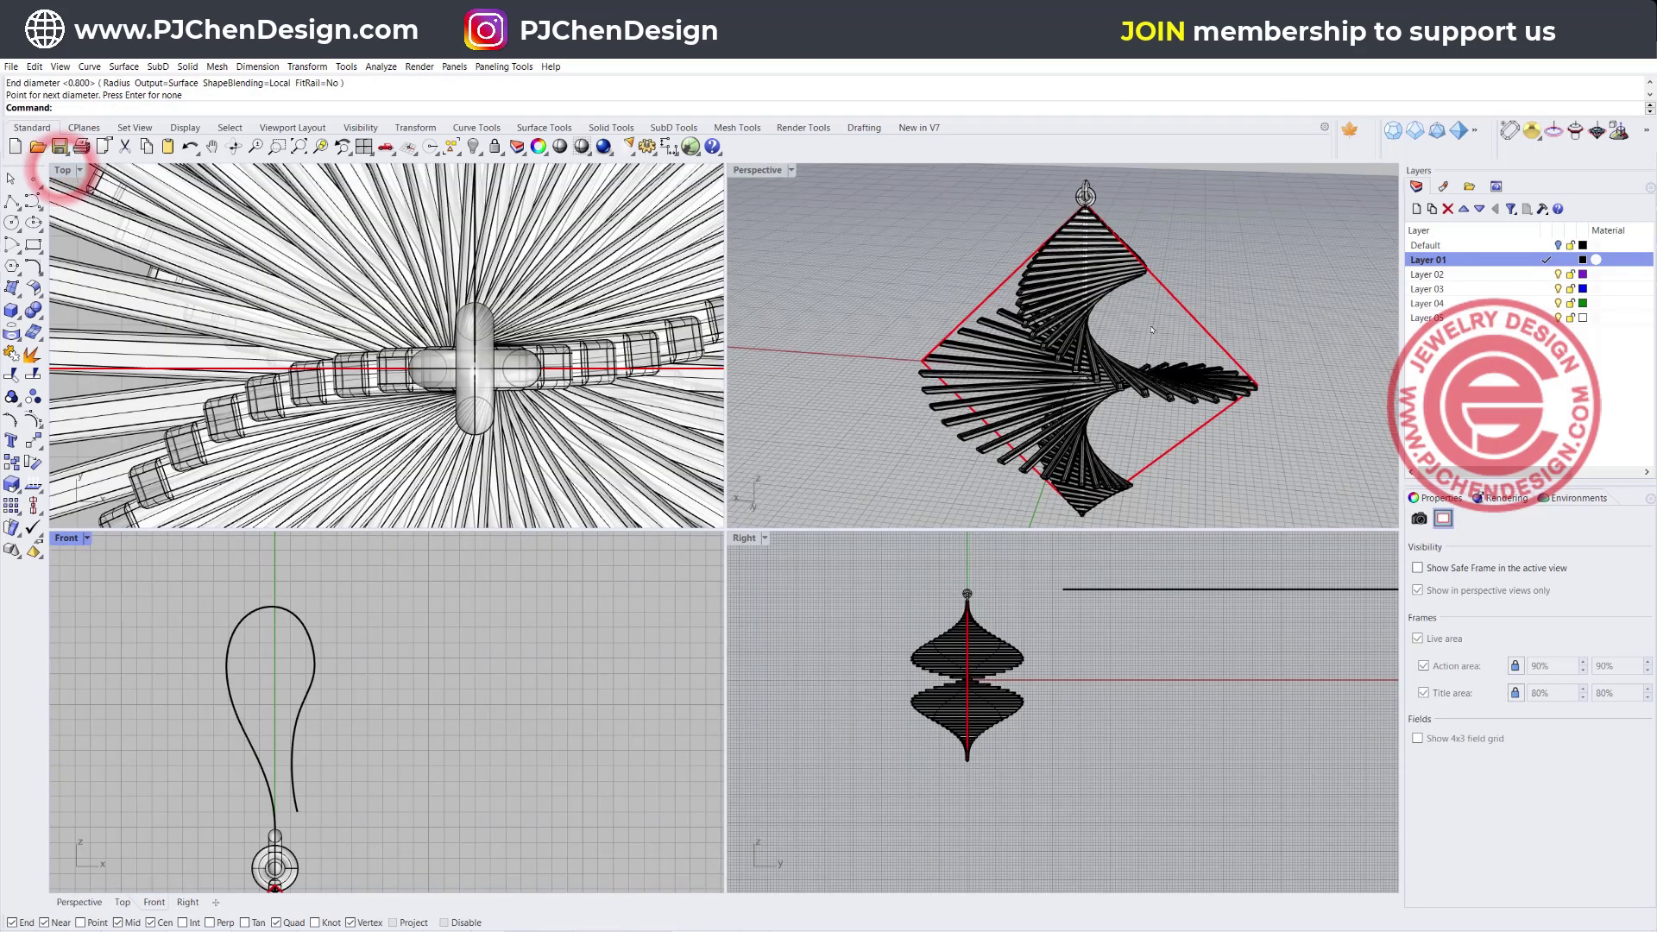
- Project the hook curve flat onto the Front CPlane with ProjectToCPlane, deleting the original
click(1217, 277)
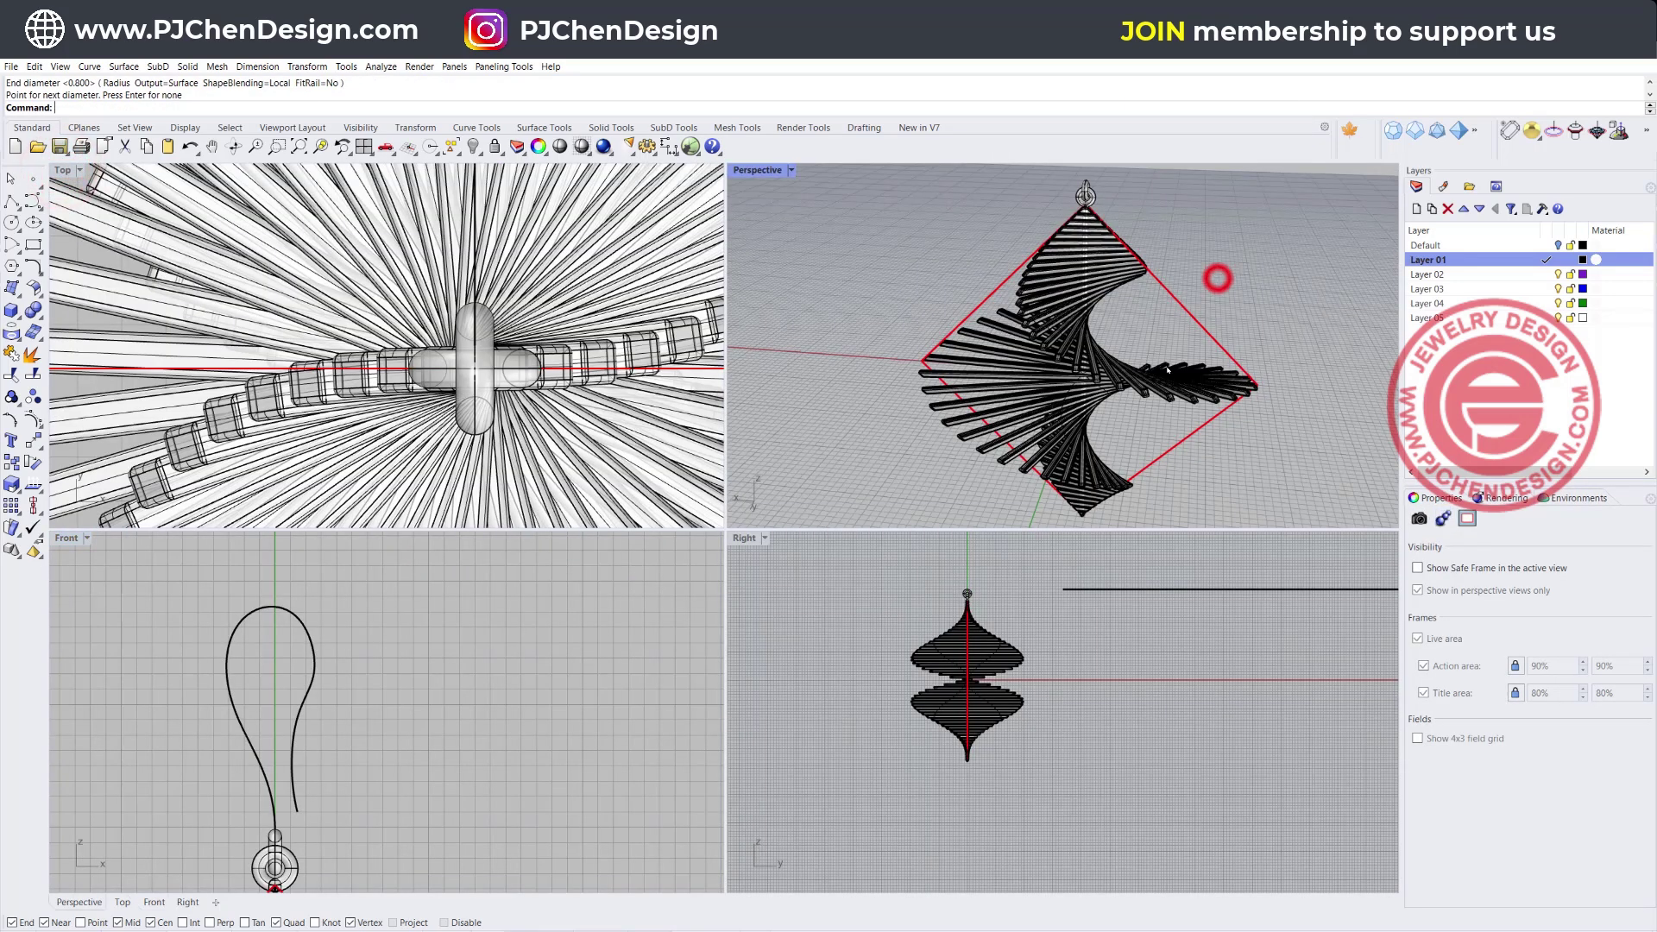
scroll(423, 609, down, 5)
click(412, 649)
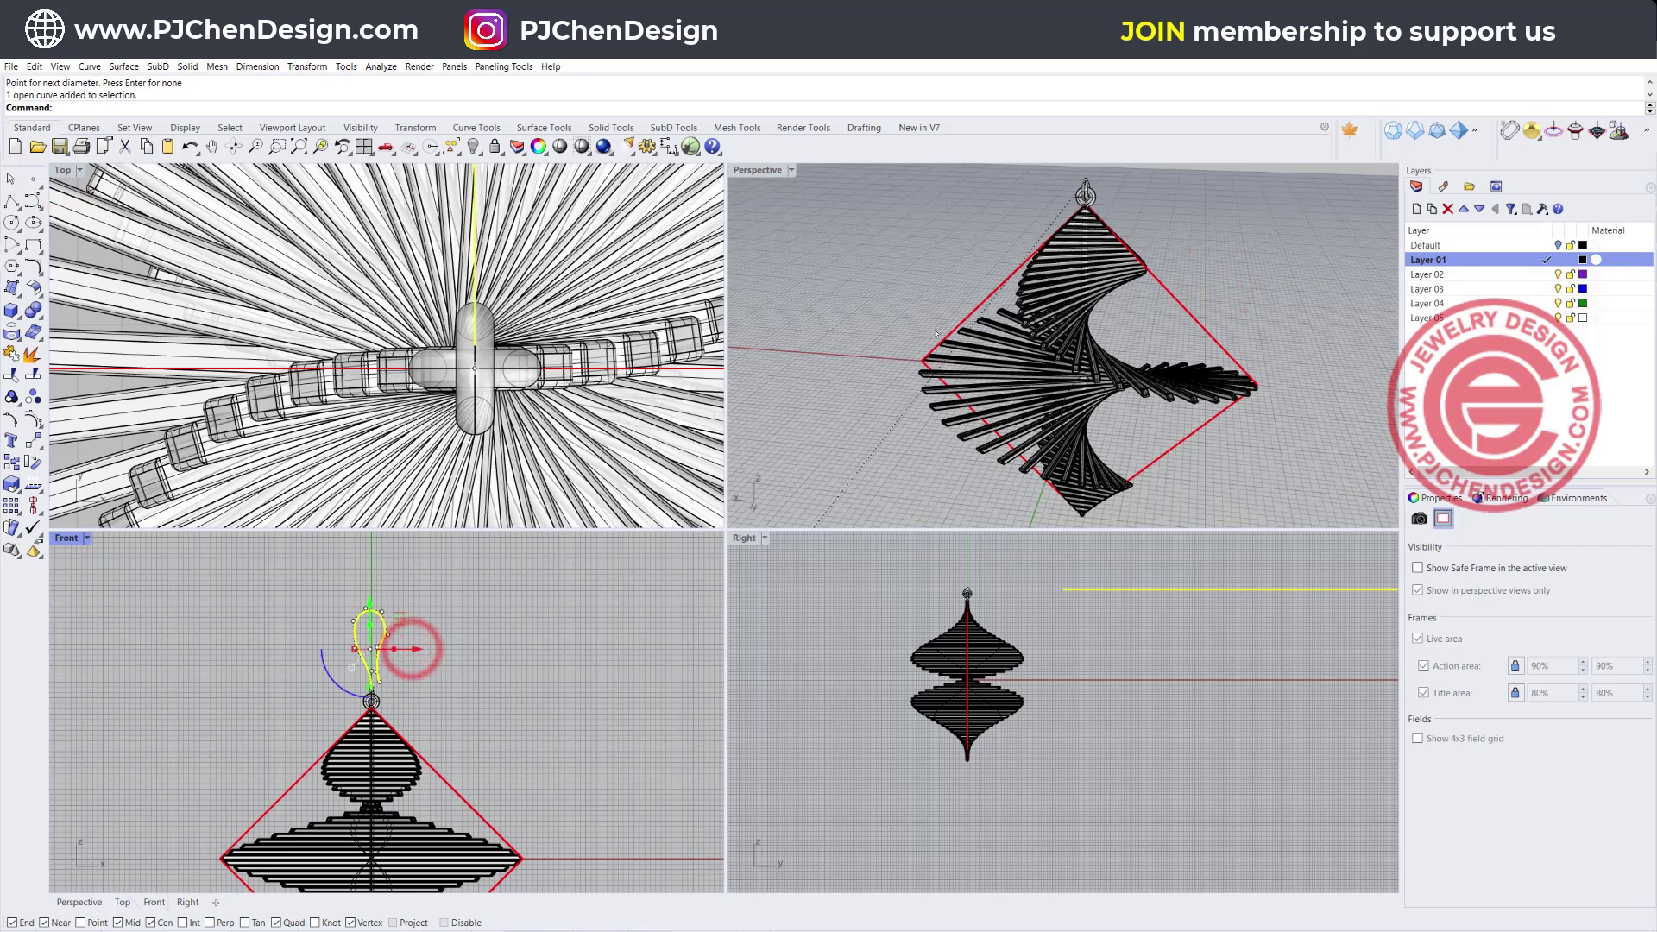
scroll(1019, 293, down, 5)
scroll(503, 338, down, 10)
right_drag(494, 312, 497, 380)
click(68, 536)
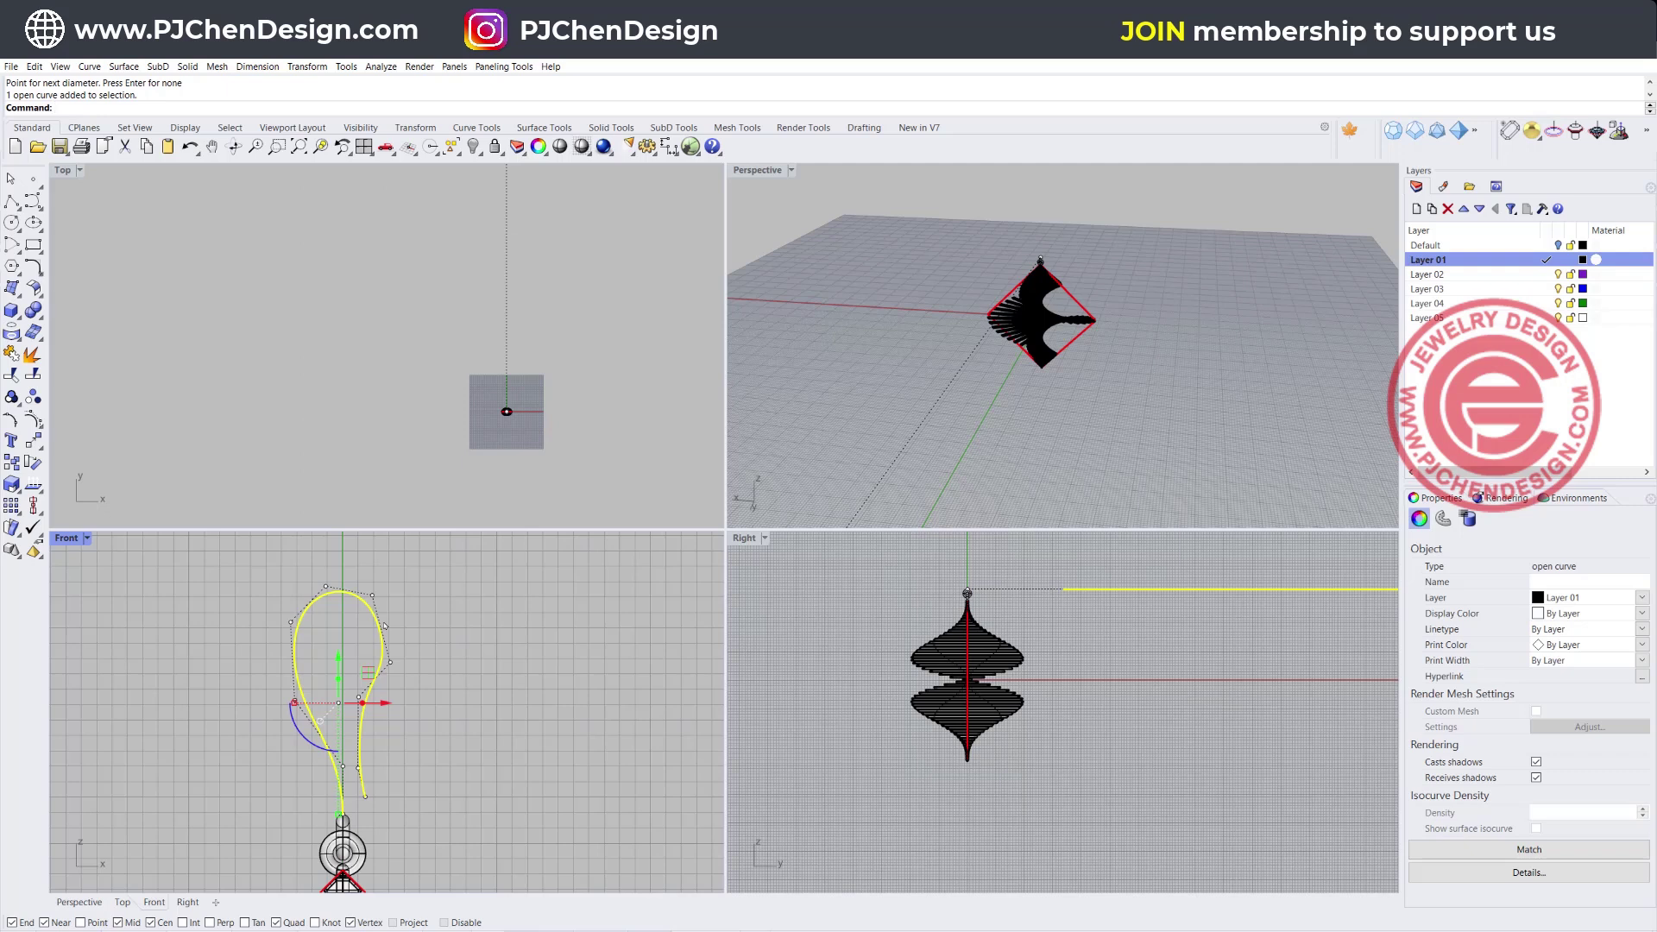
text(ectToCPlane)
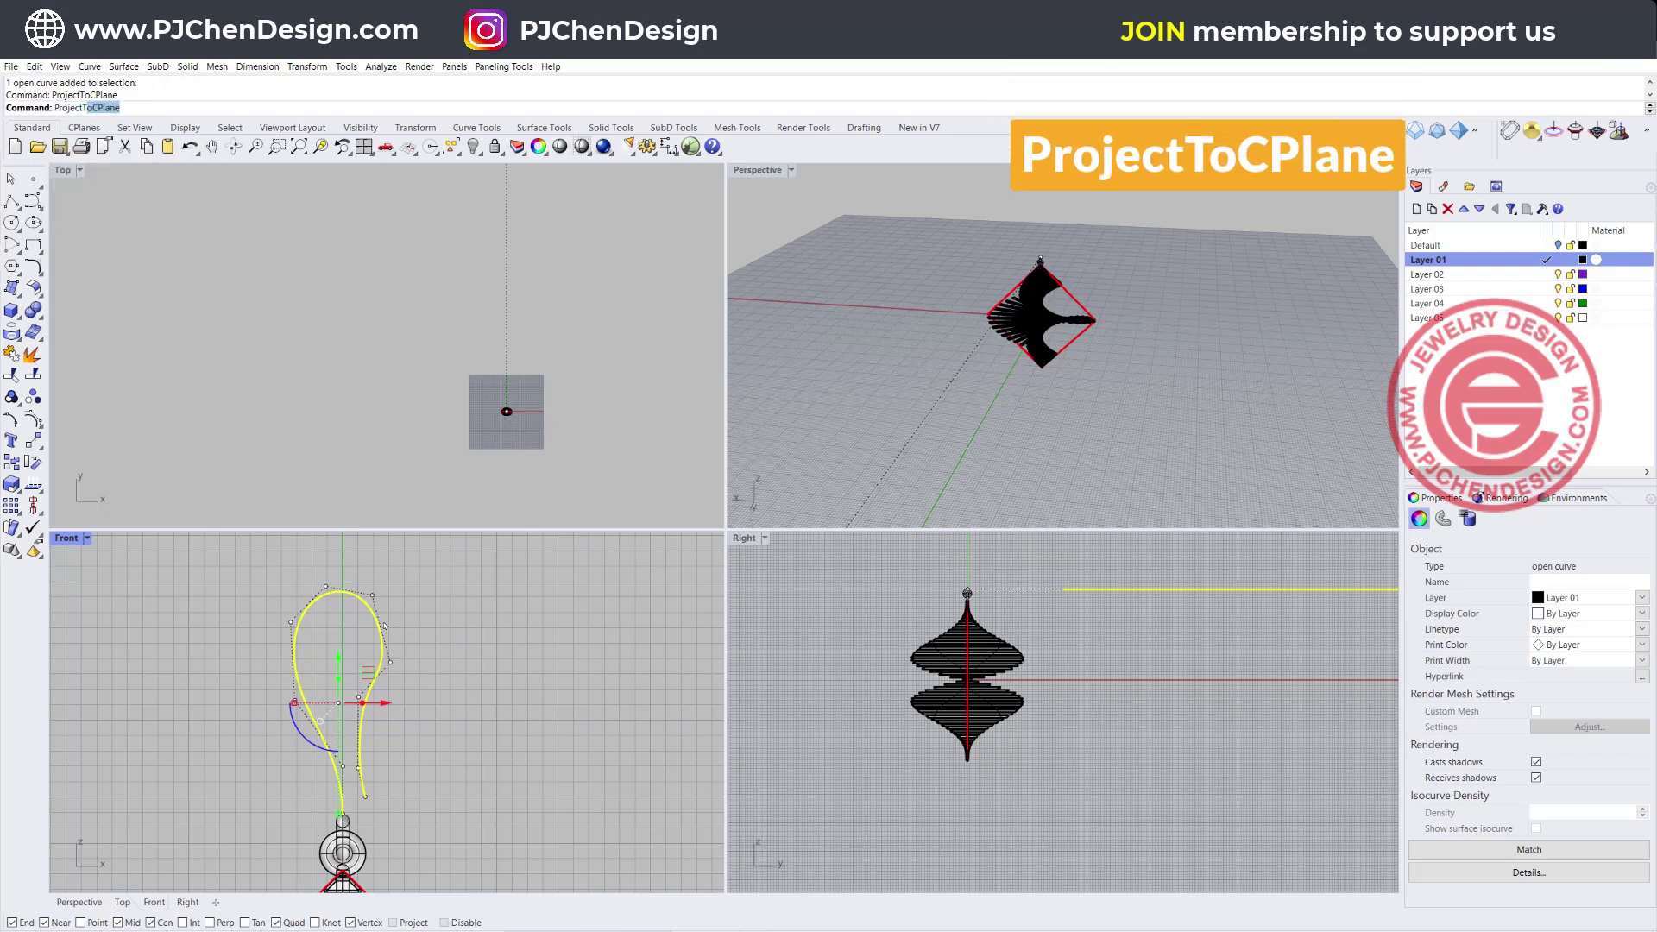
key(Return)
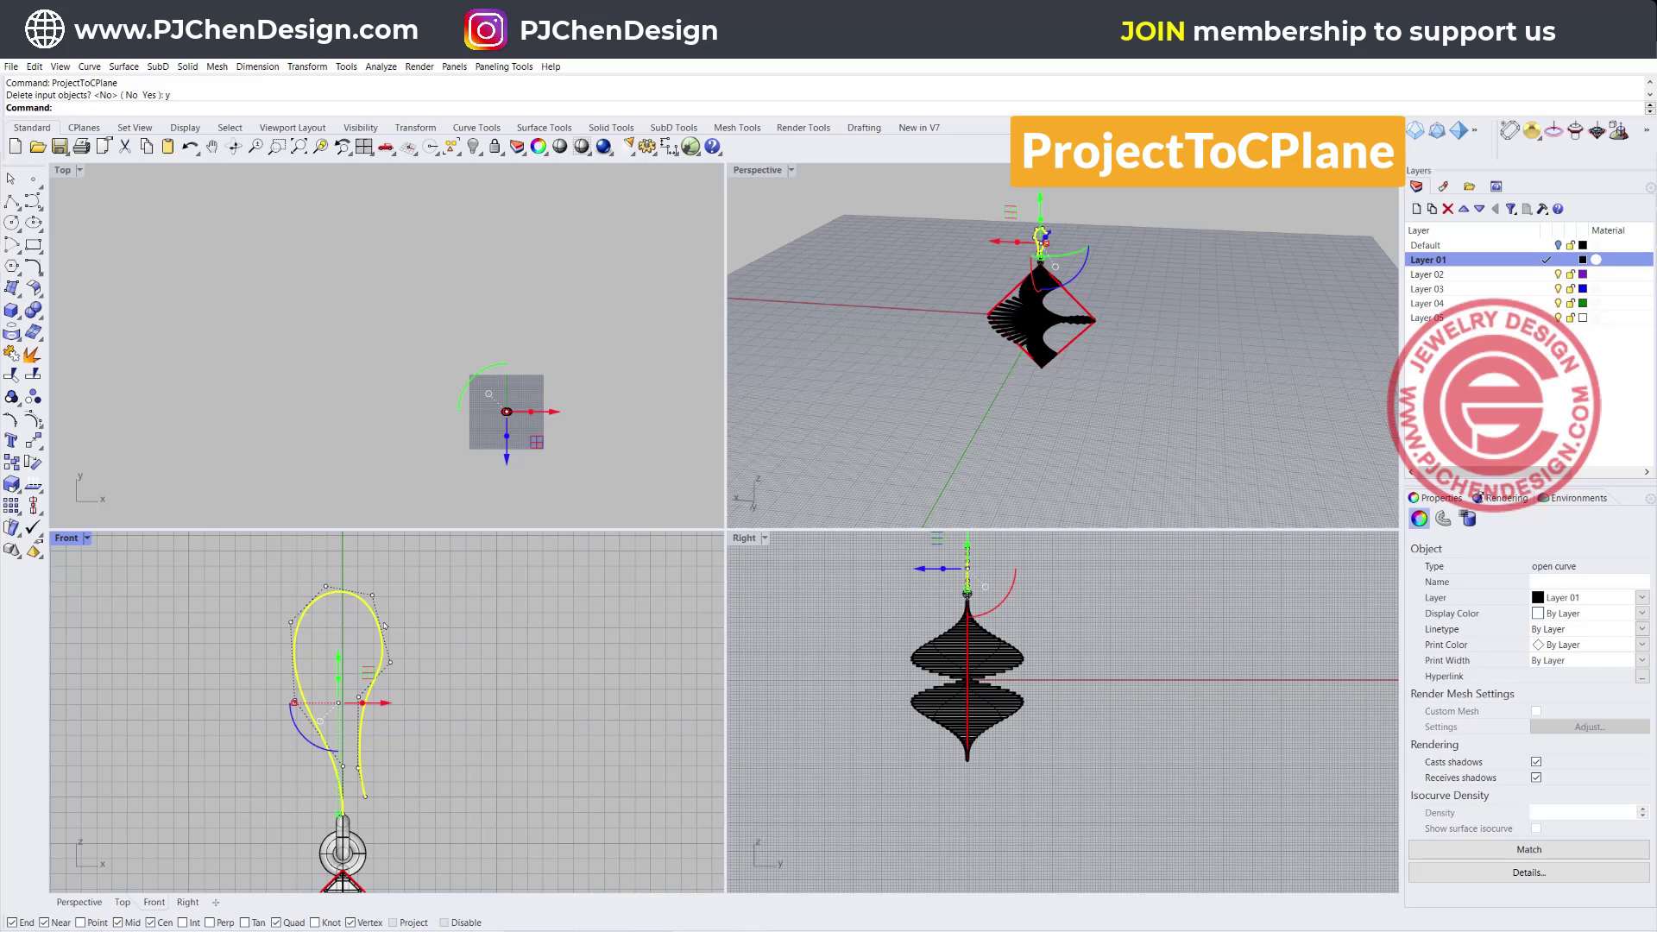
scroll(1111, 264, up, 5)
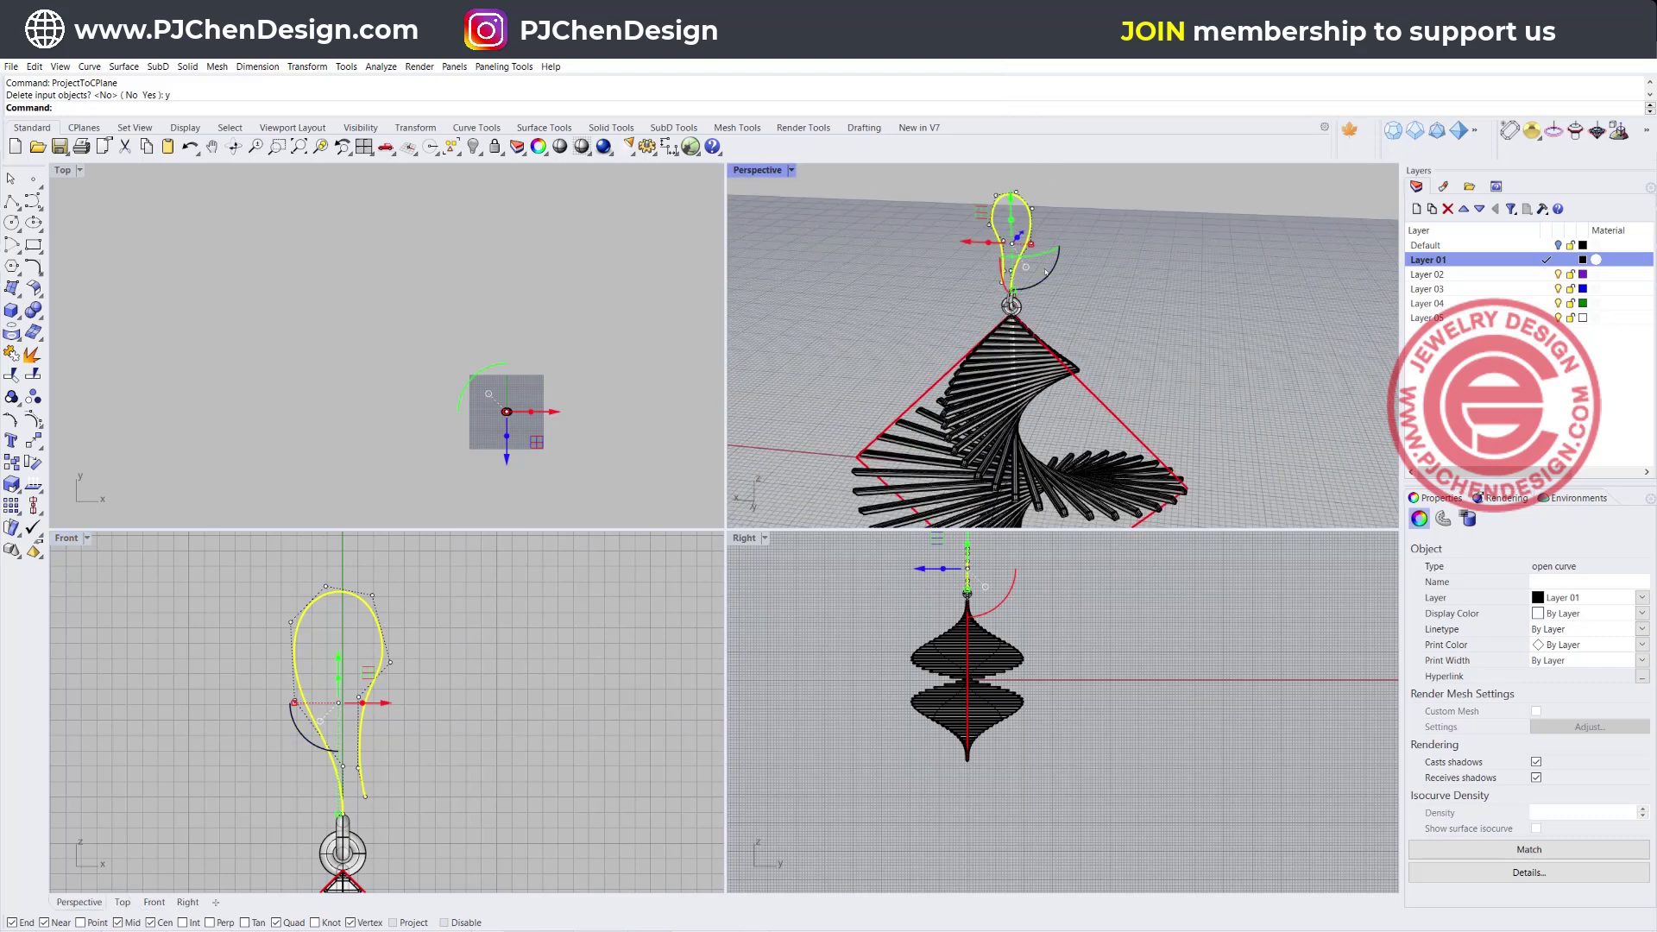
click(1139, 307)
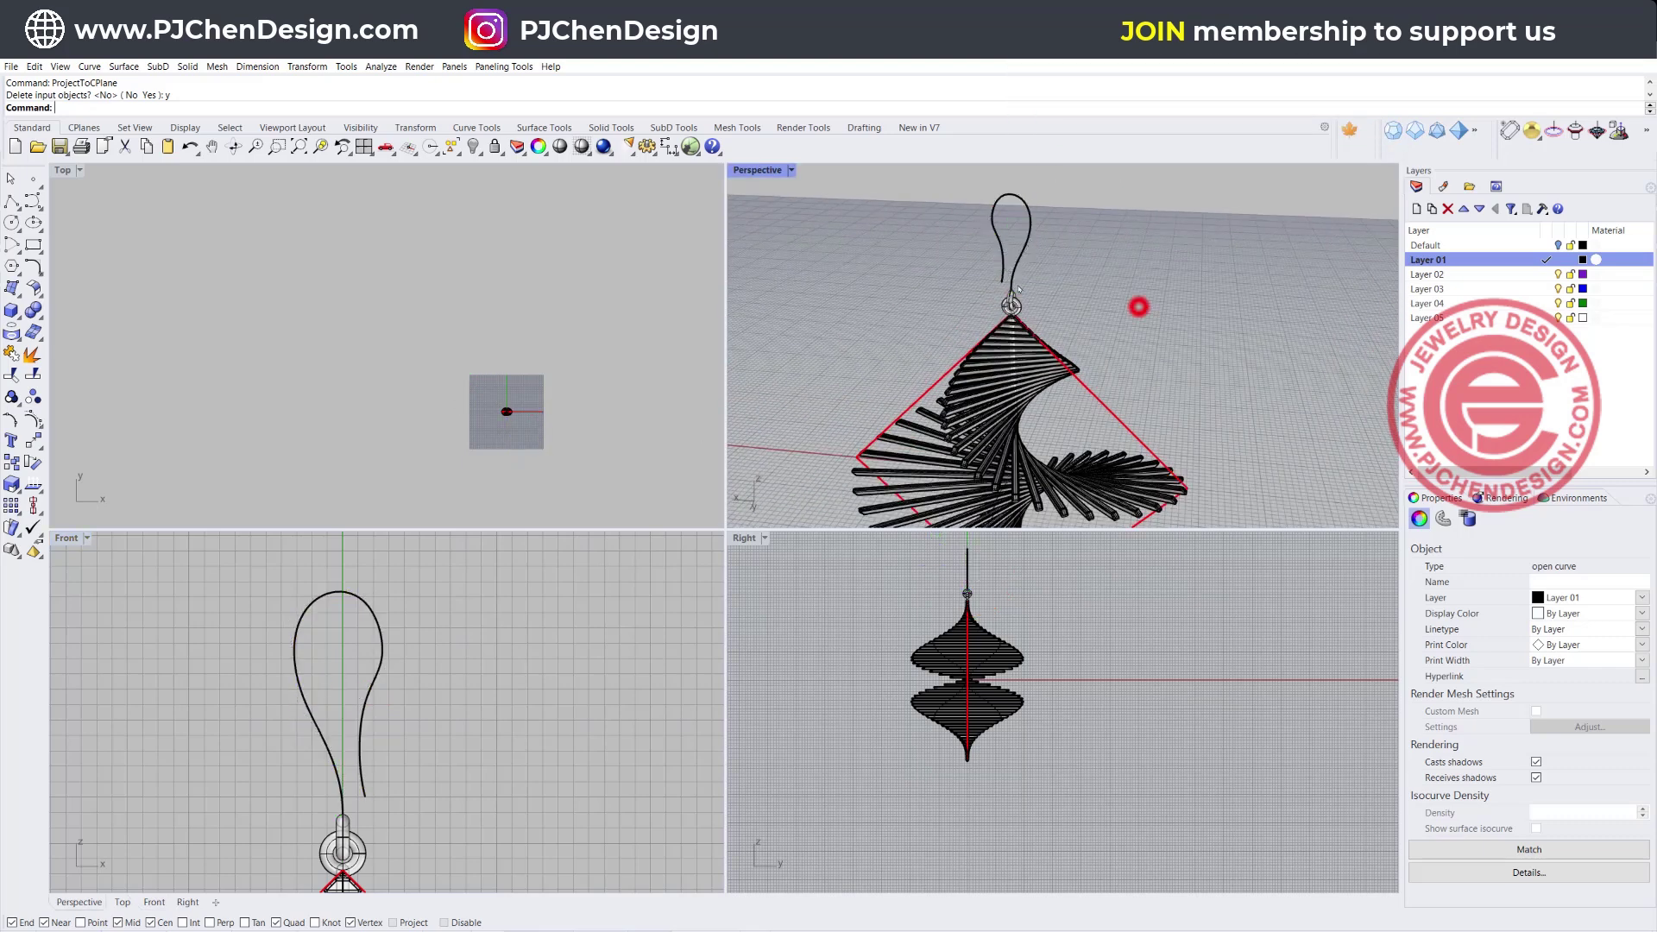
click(411, 735)
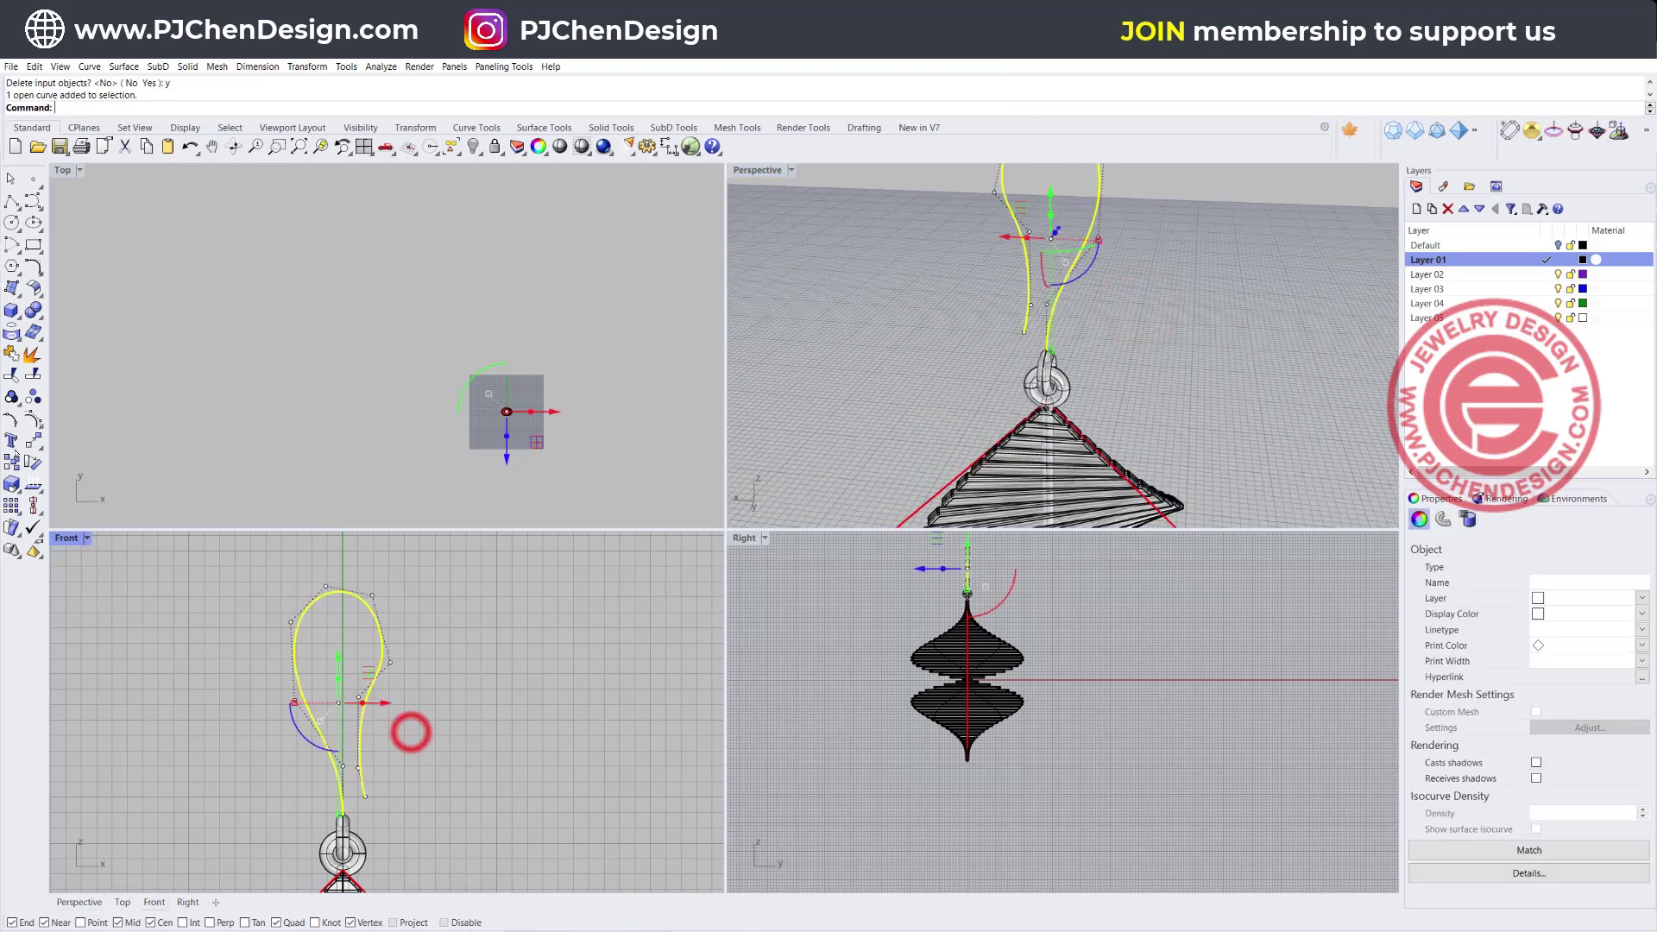
- Pipe the flattened hook curve into a 0.800-diameter round wire
click(11, 354)
click(53, 358)
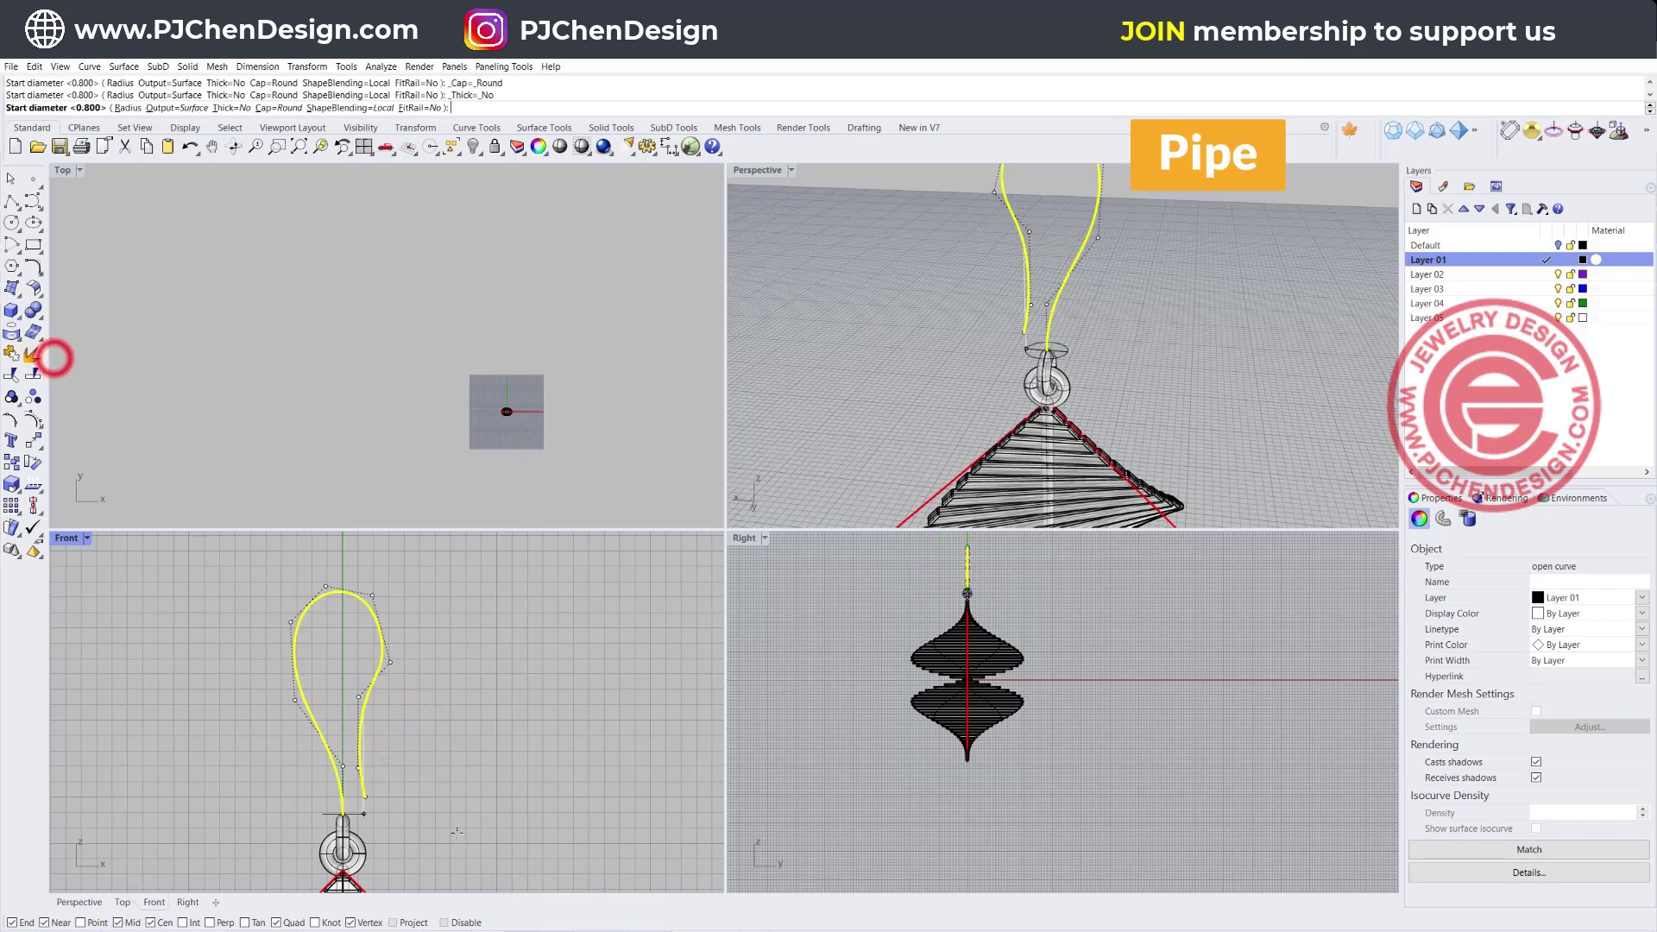
key(Return)
key(Return)
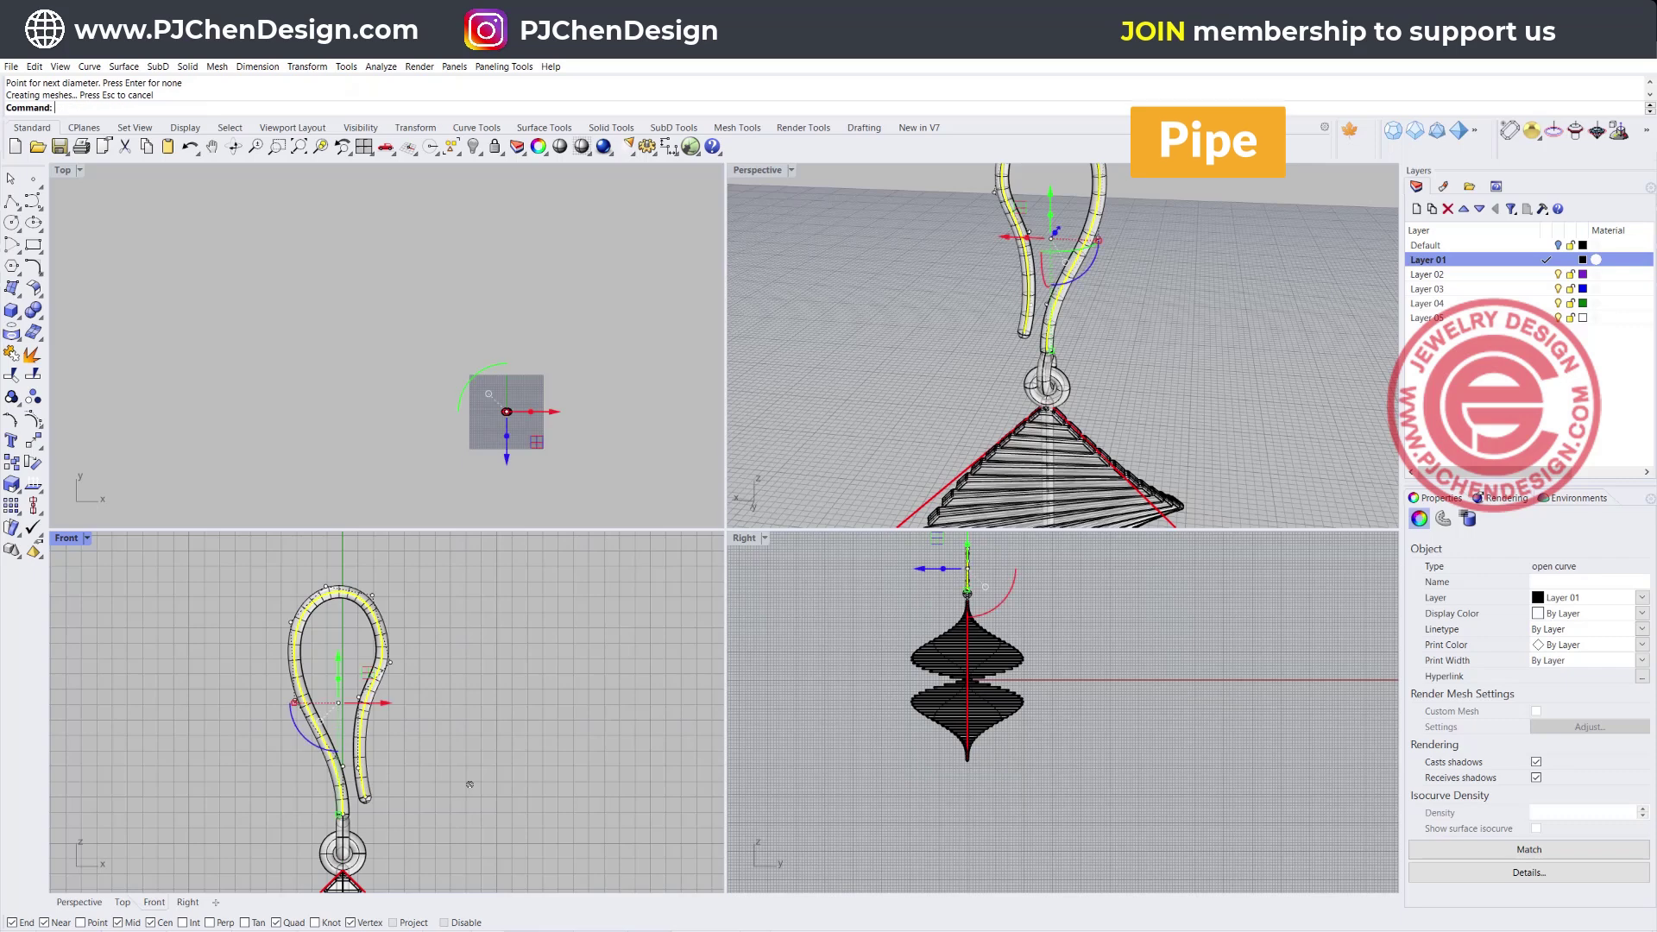
click(464, 757)
scroll(1063, 354, up, 4)
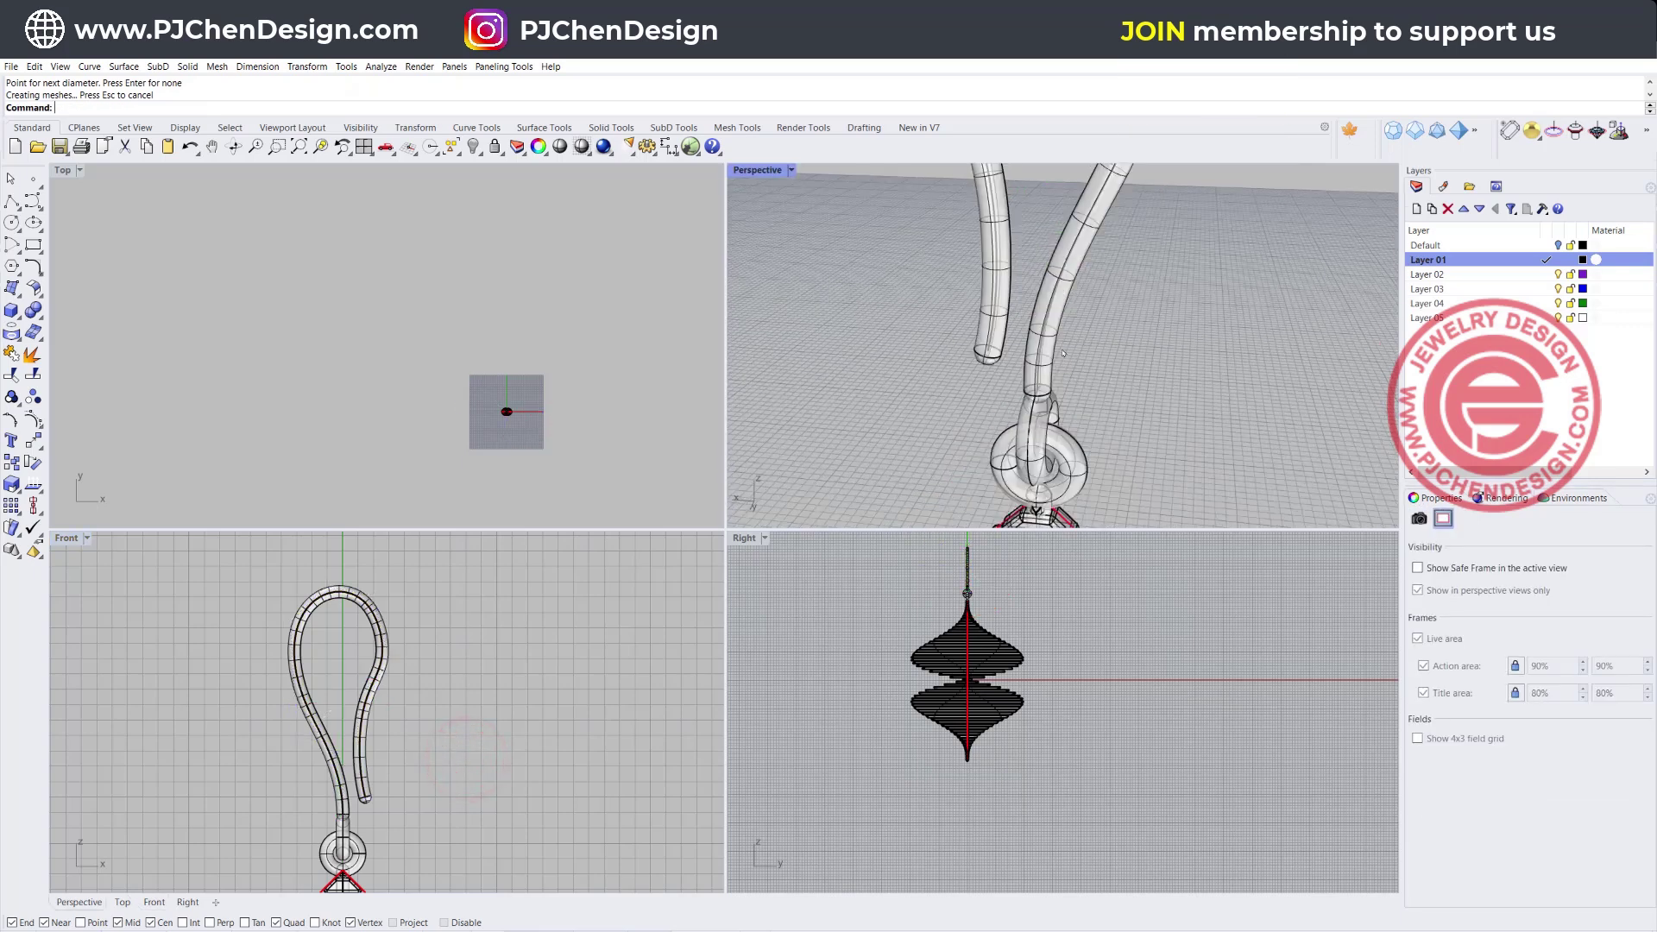
- Boolean-union the hook wire with the jump ring and orbit the finished earrings in Perspective
drag(1018, 380, 1014, 381)
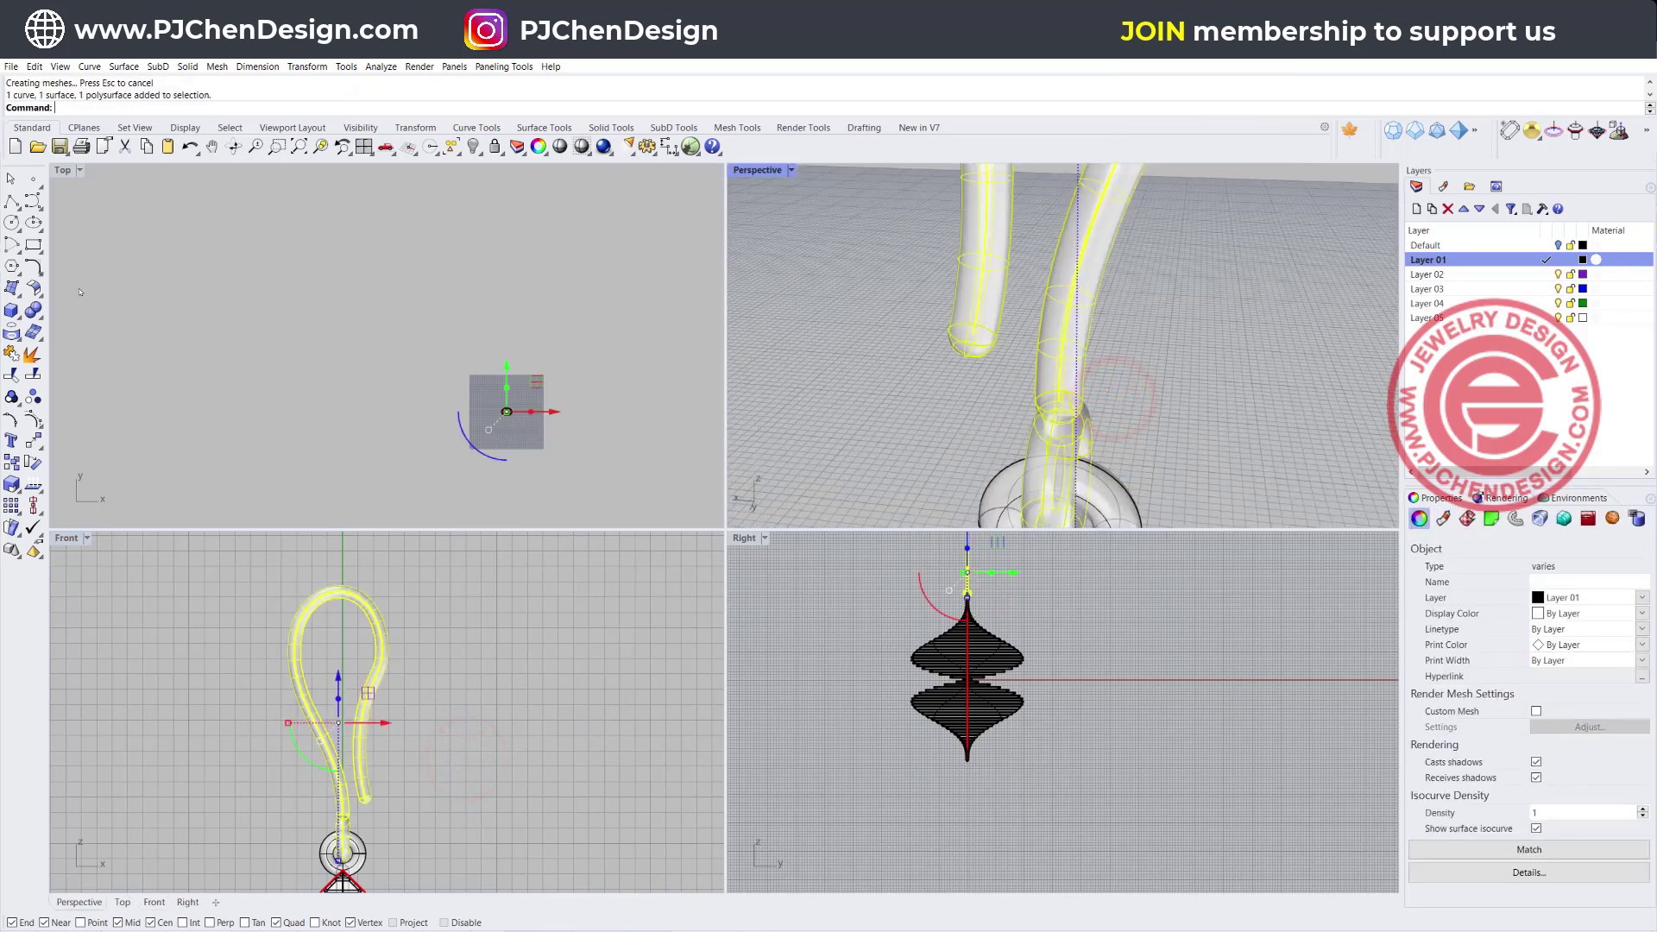
click(32, 310)
double_click(757, 170)
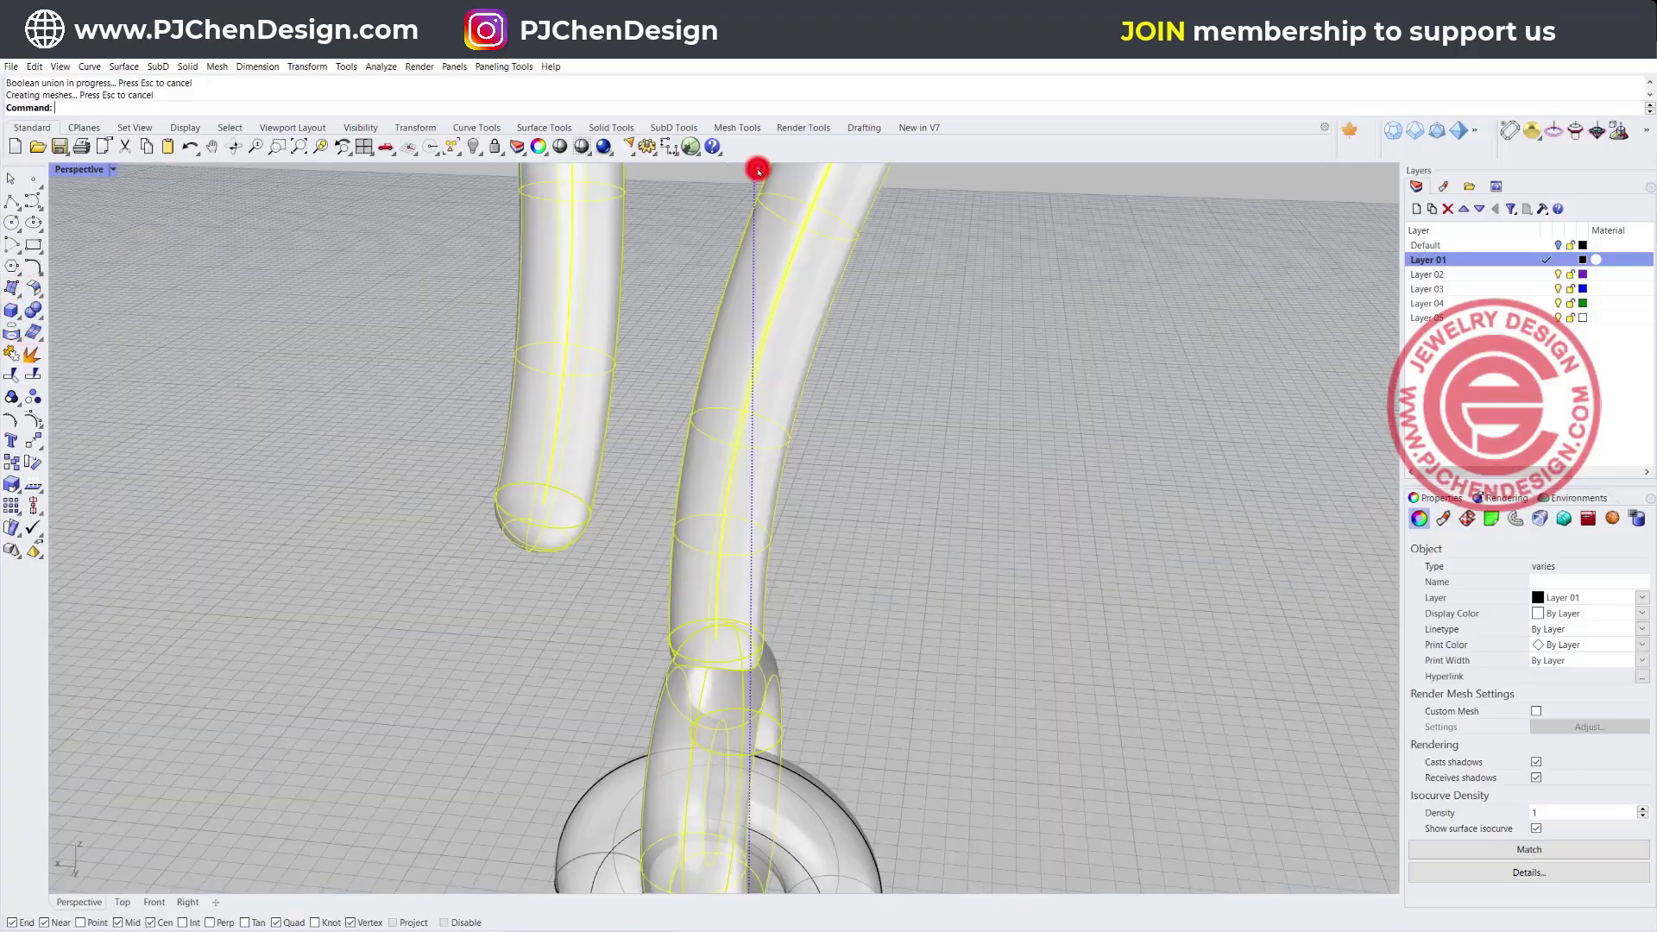
key(ctrl+shift+e)
right_drag(757, 170, 852, 523)
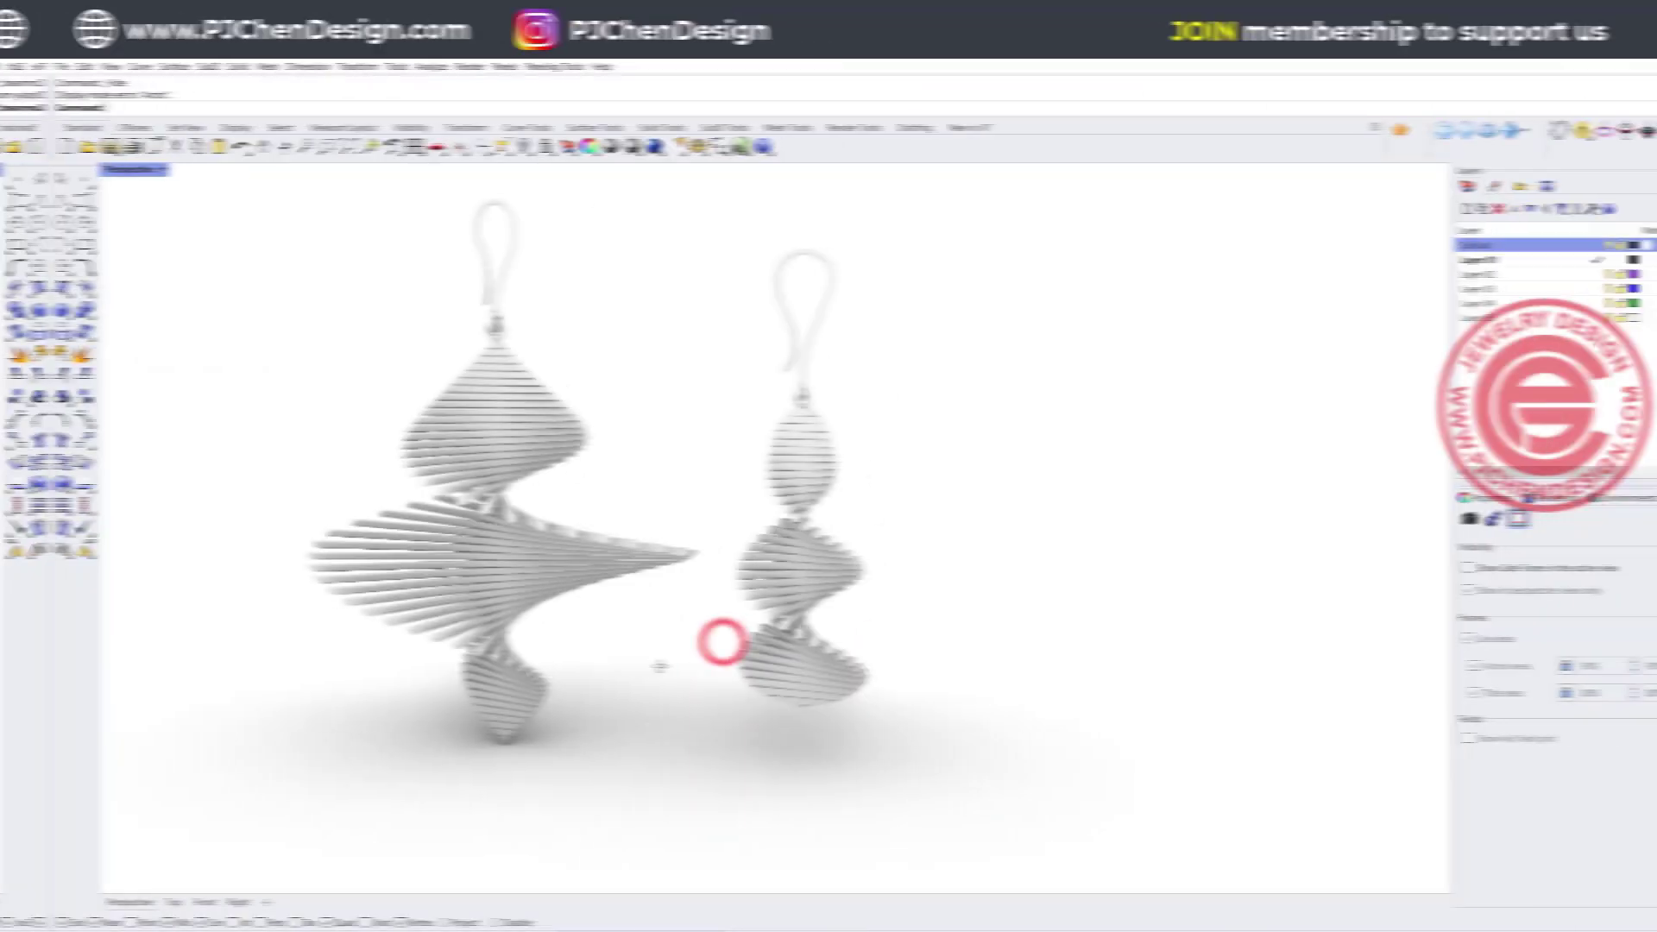
right_drag(724, 640, 705, 669)
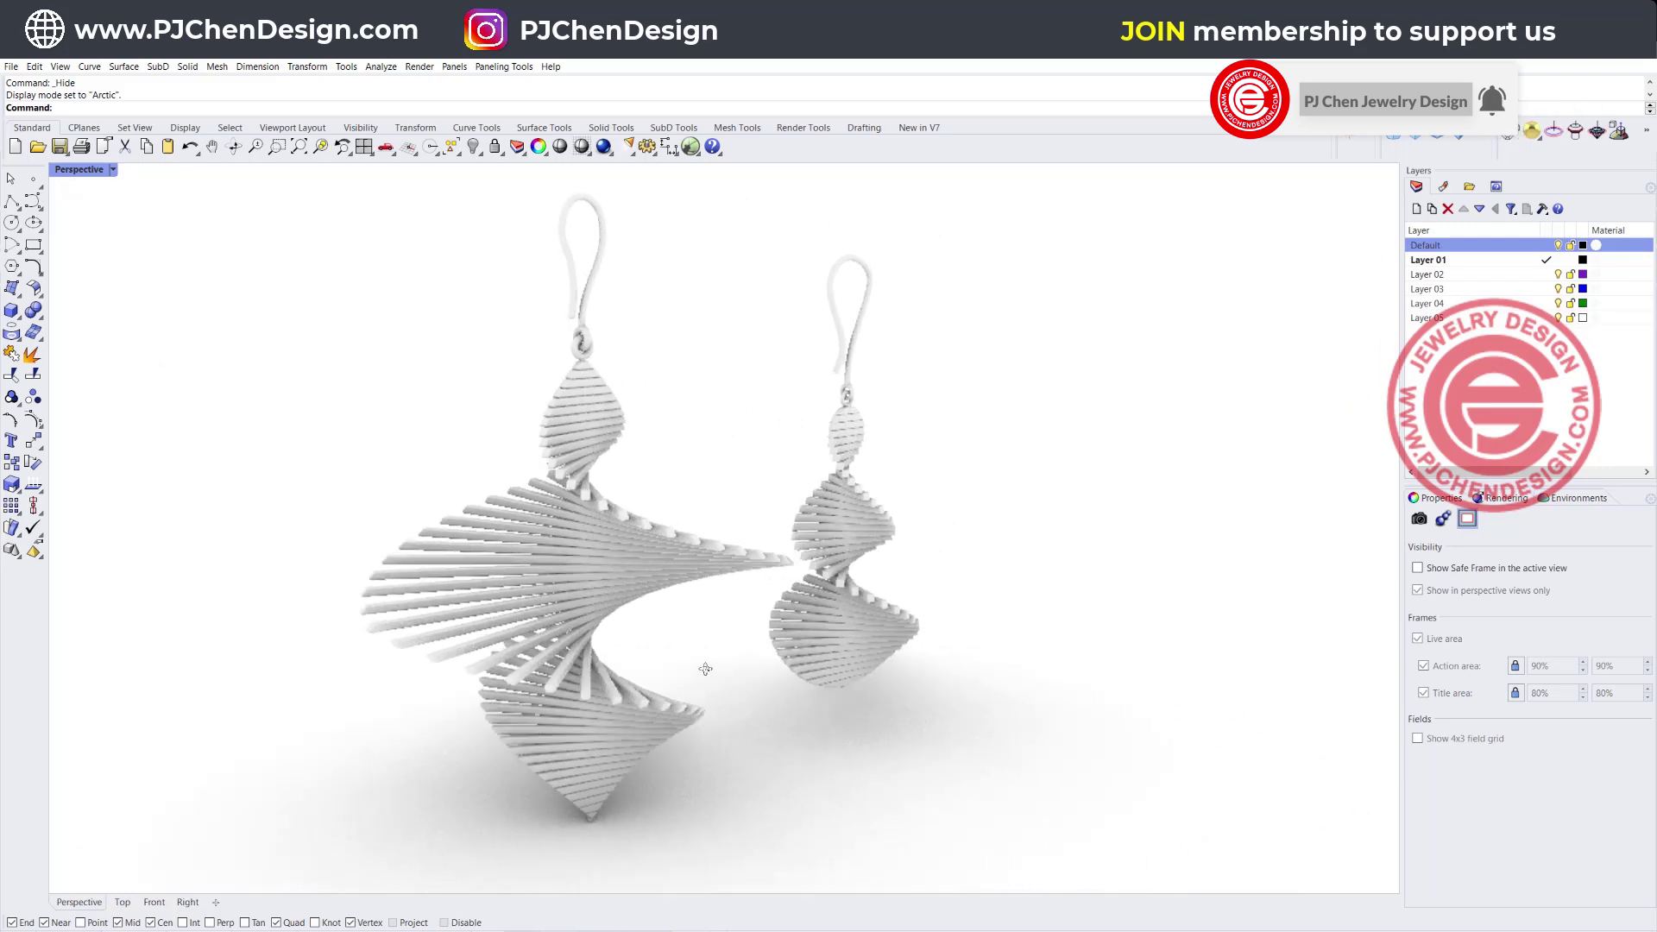